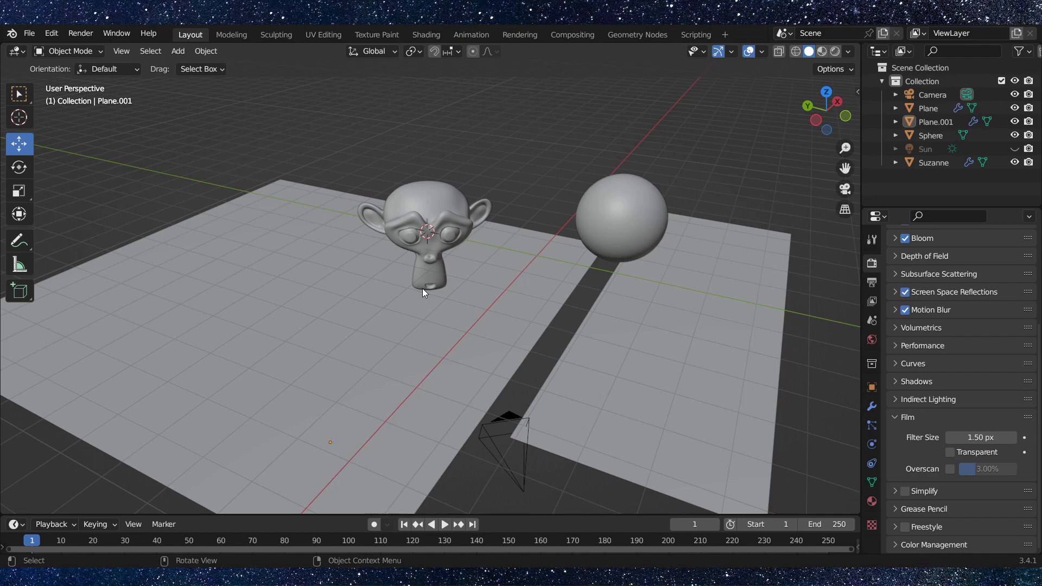
- Display the scene in Material Preview shading and select the rocky ground plane to inspect its texture up close
{"action": "left_click", "coordinate": [821, 51]}
{"action": "mouse_move", "coordinate": [604, 223]}
{"action": "middle_mouse_down", "text": "shift"}
{"action": "mouse_move", "coordinate": [494, 271]}
{"action": "mouse_move", "coordinate": [508, 312]}
{"action": "mouse_move", "coordinate": [540, 308]}
{"action": "middle_mouse_up", "text": "shift"}
{"action": "scroll", "coordinate": [509, 311], "scroll_direction": "up", "scroll_amount": 2}
{"action": "scroll", "coordinate": [405, 356], "scroll_direction": "up", "scroll_amount": 3}
{"action": "middle_click_drag", "start_coordinate": [405, 356], "coordinate": [450, 434]}
{"action": "middle_click_drag", "start_coordinate": [434, 402], "coordinate": [421, 415], "text": "shift"}
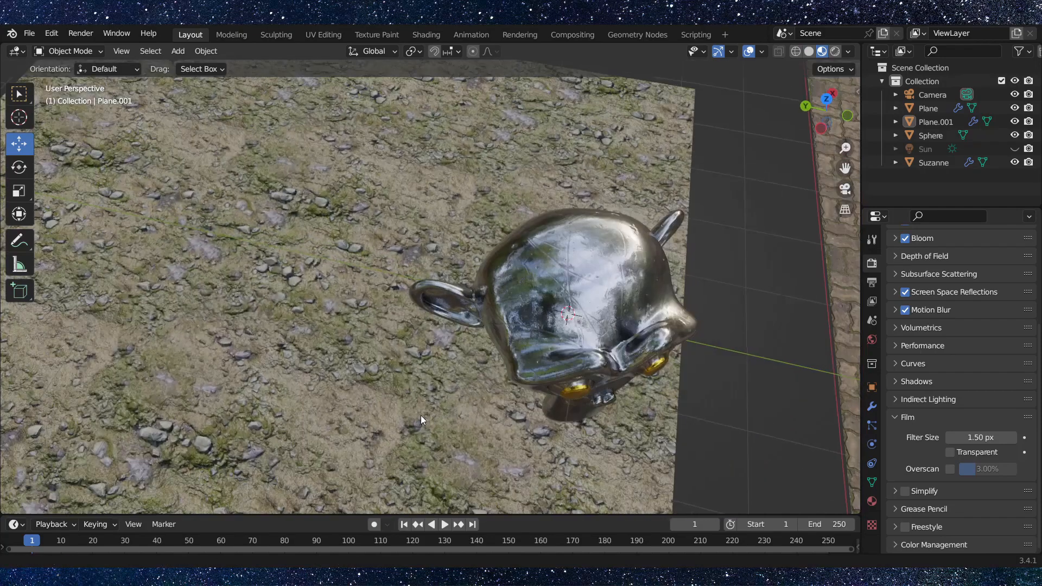
{"action": "scroll", "coordinate": [421, 416], "scroll_direction": "up", "scroll_amount": 3}
{"action": "left_click", "coordinate": [523, 356]}
{"action": "scroll", "coordinate": [548, 380], "scroll_direction": "down", "scroll_amount": 2}
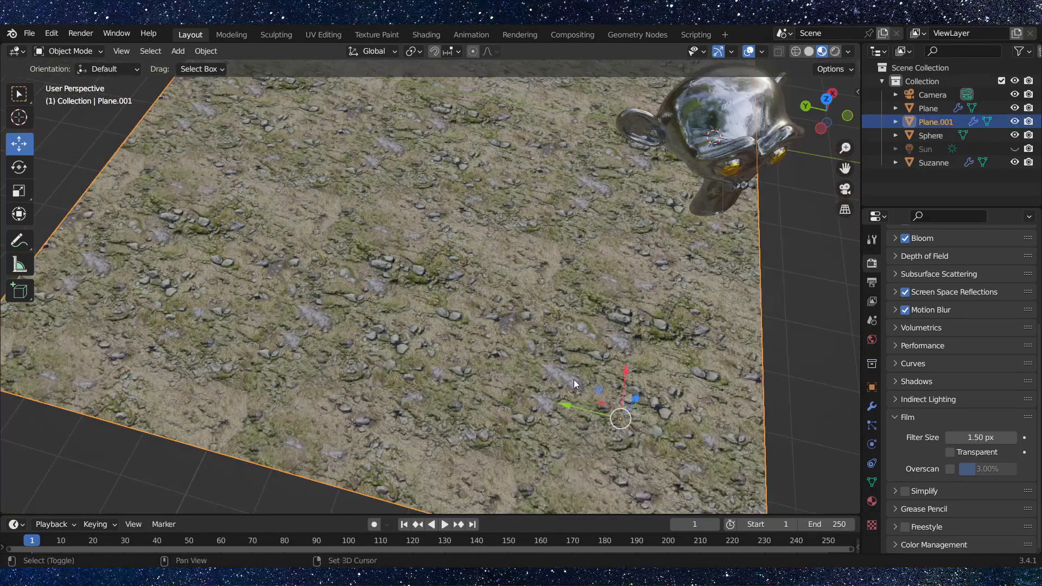
{"action": "middle_click_drag", "start_coordinate": [574, 379], "coordinate": [448, 181], "text": "shift"}
- Select the Suzanne monkey head and examine its metallic surface and golden eyes from several angles
{"action": "left_click", "coordinate": [448, 181]}
{"action": "scroll", "coordinate": [435, 298], "scroll_direction": "down", "scroll_amount": 3}
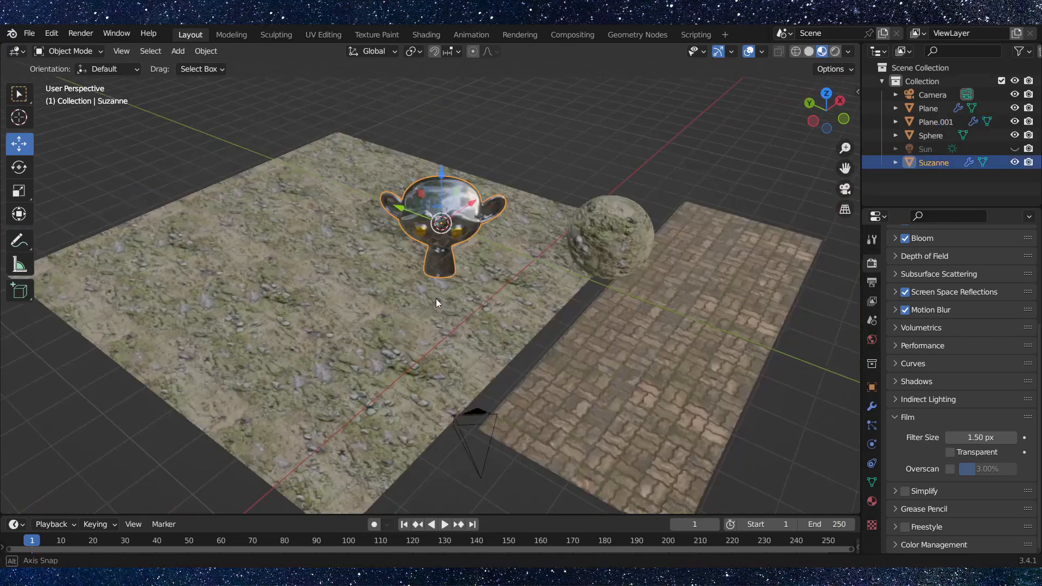
{"action": "middle_click_drag", "start_coordinate": [435, 298], "coordinate": [437, 249]}
{"action": "scroll", "coordinate": [439, 200], "scroll_direction": "up", "scroll_amount": 6}
{"action": "middle_click_drag", "start_coordinate": [438, 199], "coordinate": [468, 233]}
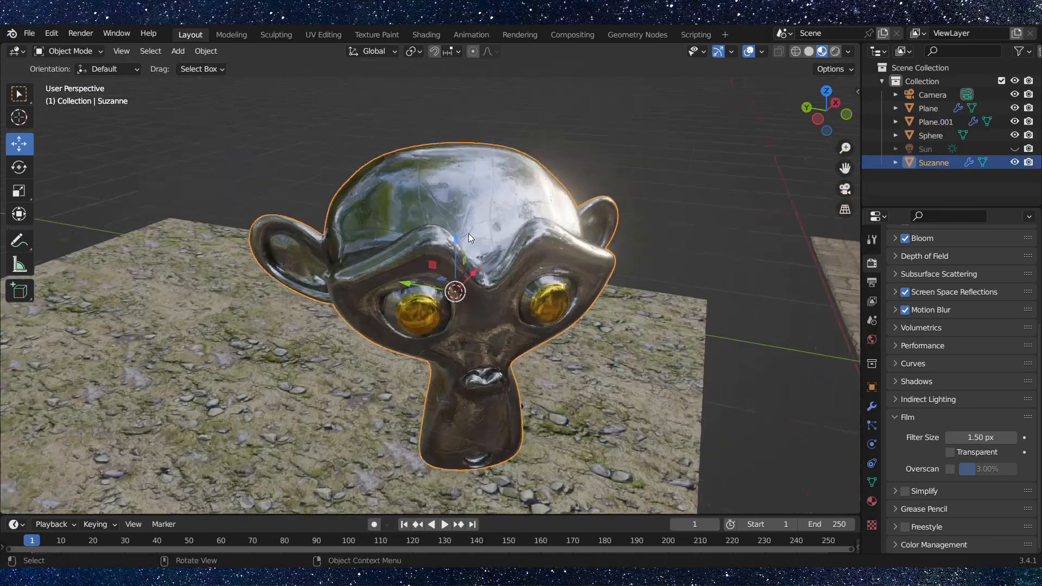
{"action": "scroll", "coordinate": [470, 229], "scroll_direction": "up", "scroll_amount": 3}
{"action": "middle_click_drag", "start_coordinate": [396, 200], "coordinate": [496, 346]}
{"action": "scroll", "coordinate": [405, 216], "scroll_direction": "down", "scroll_amount": 4}
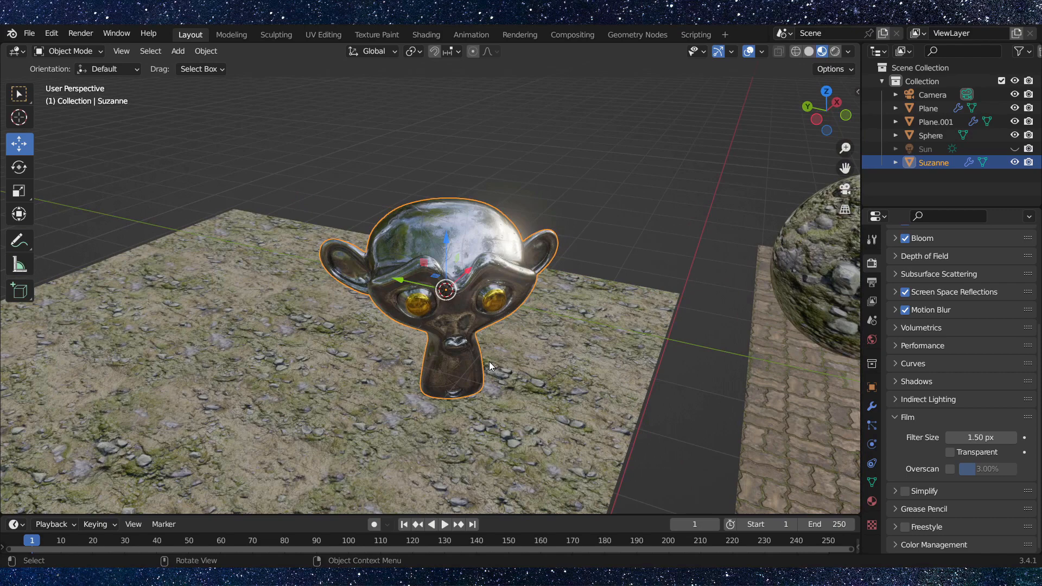
- Open the Shading workspace to view Suzanne's material nodes alongside a preview of the model
{"action": "left_click", "coordinate": [431, 36]}
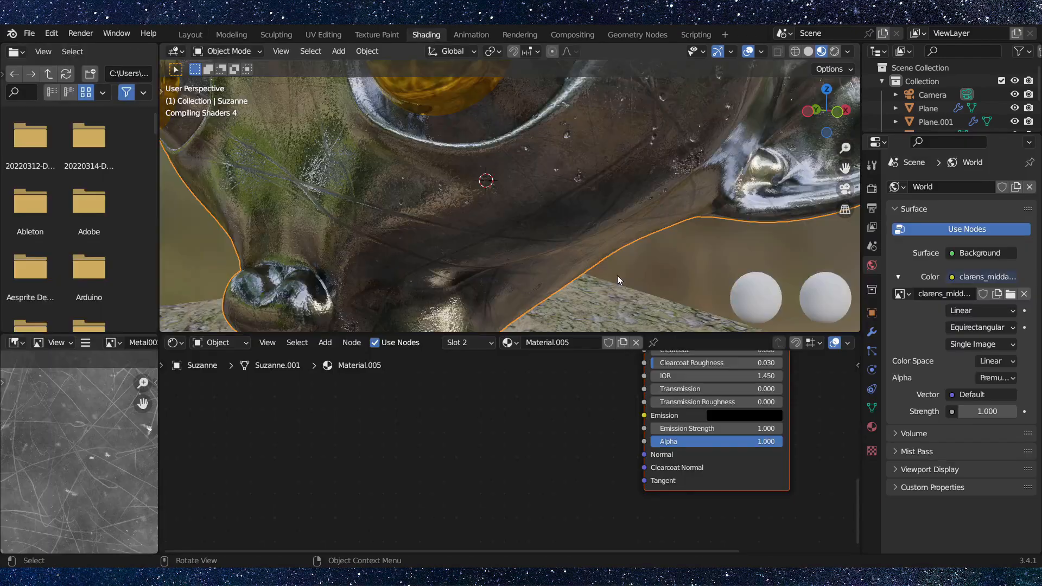
{"action": "scroll", "coordinate": [597, 356], "scroll_direction": "up", "scroll_amount": 4, "text": "shift"}
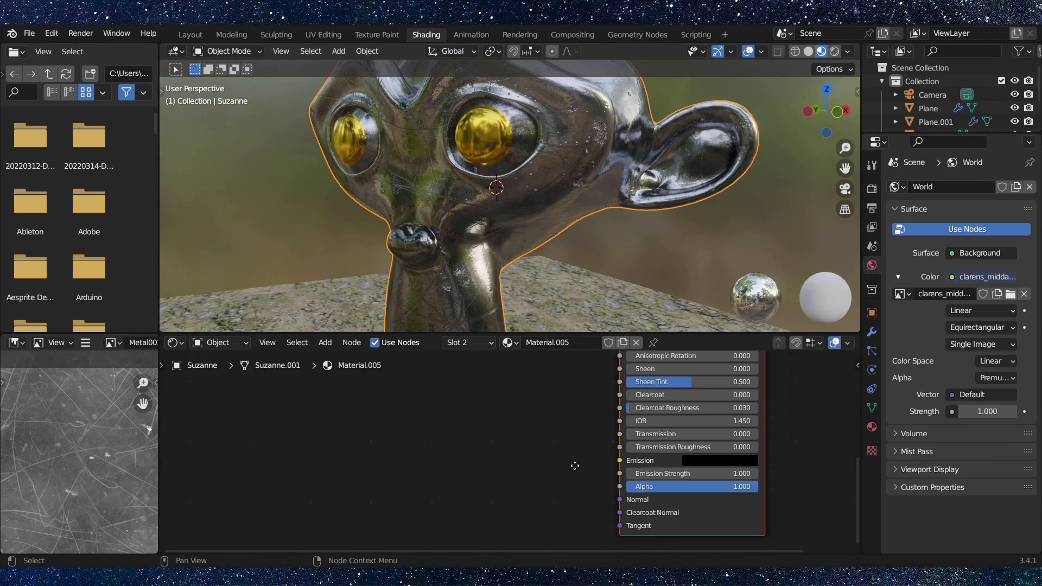
{"action": "scroll", "coordinate": [483, 437], "scroll_direction": "down", "scroll_amount": 2}
{"action": "scroll", "coordinate": [483, 437], "scroll_direction": "up", "scroll_amount": 2}
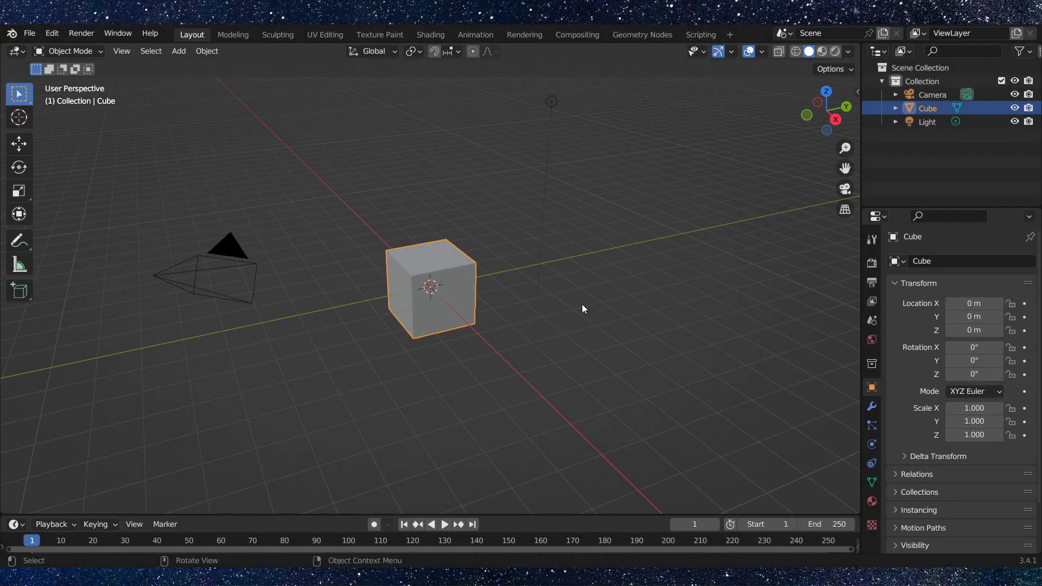
- Delete the camera, cube and light from the new default scene
{"action": "key", "text": "alt+a"}
{"action": "key", "text": "a"}
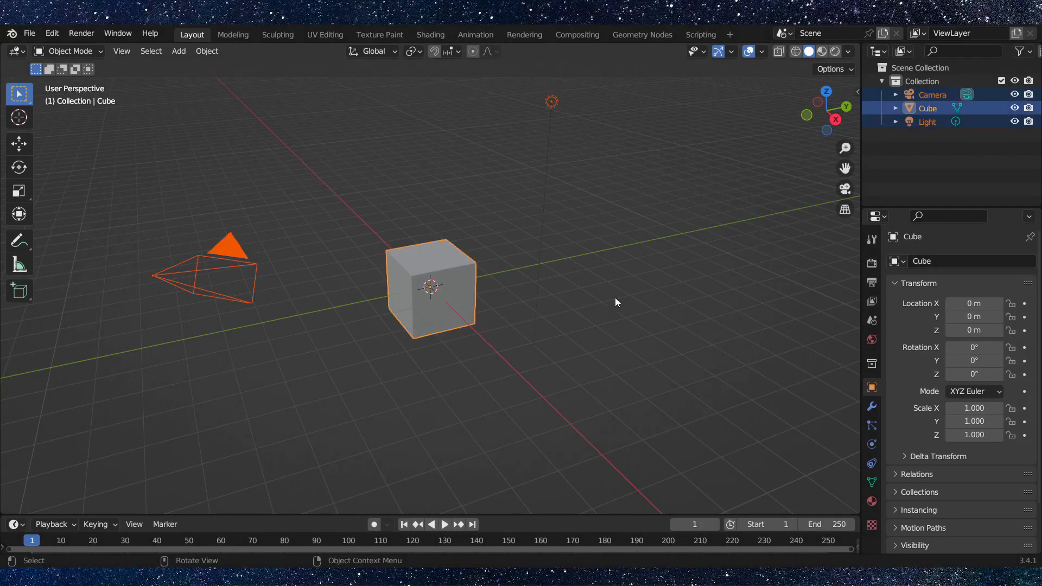
{"action": "key", "text": "Delete"}
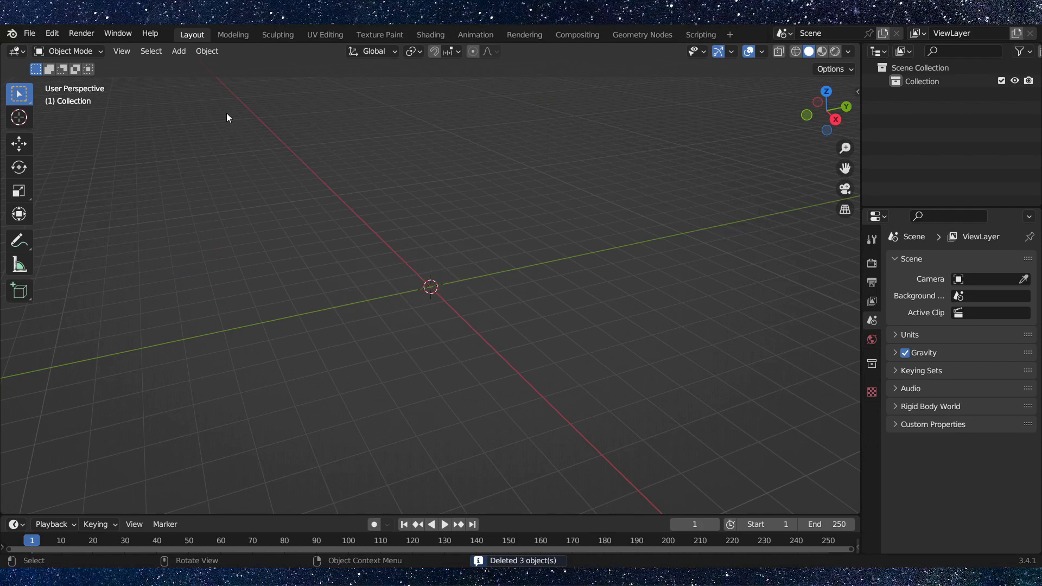
- Add a plane mesh at the centre of the empty scene
{"action": "left_click", "coordinate": [180, 51]}
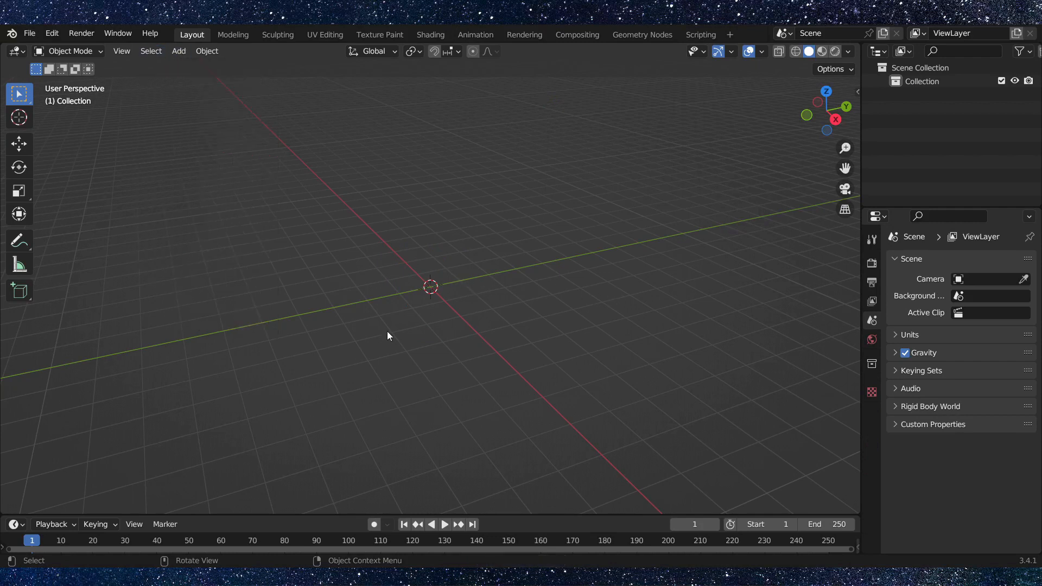
{"action": "key", "text": "shift+a"}
{"action": "mouse_move", "coordinate": [460, 239]}
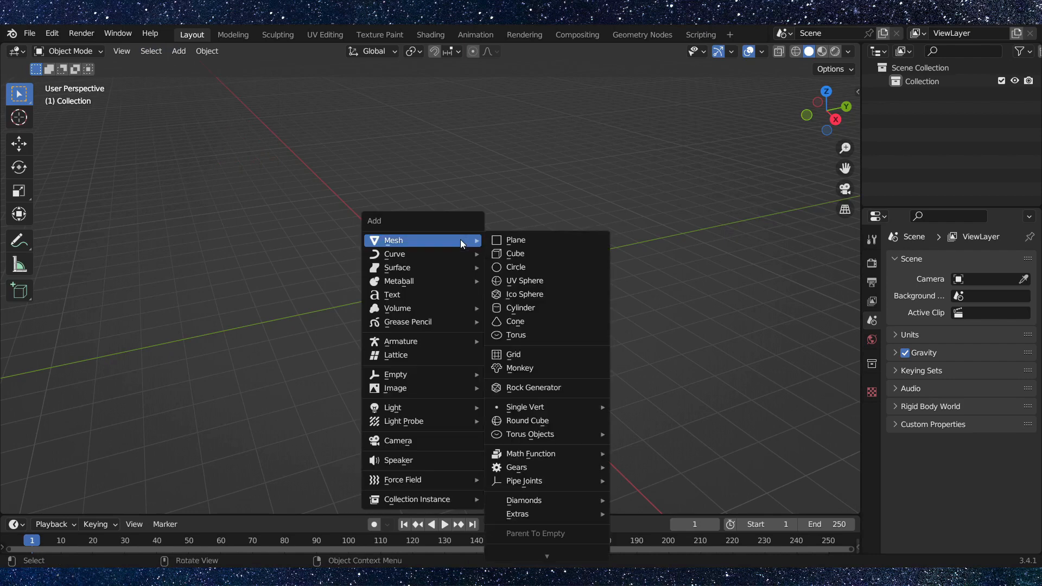
{"action": "left_click", "coordinate": [520, 239]}
{"action": "scroll", "coordinate": [443, 311], "scroll_direction": "up", "scroll_amount": 7}
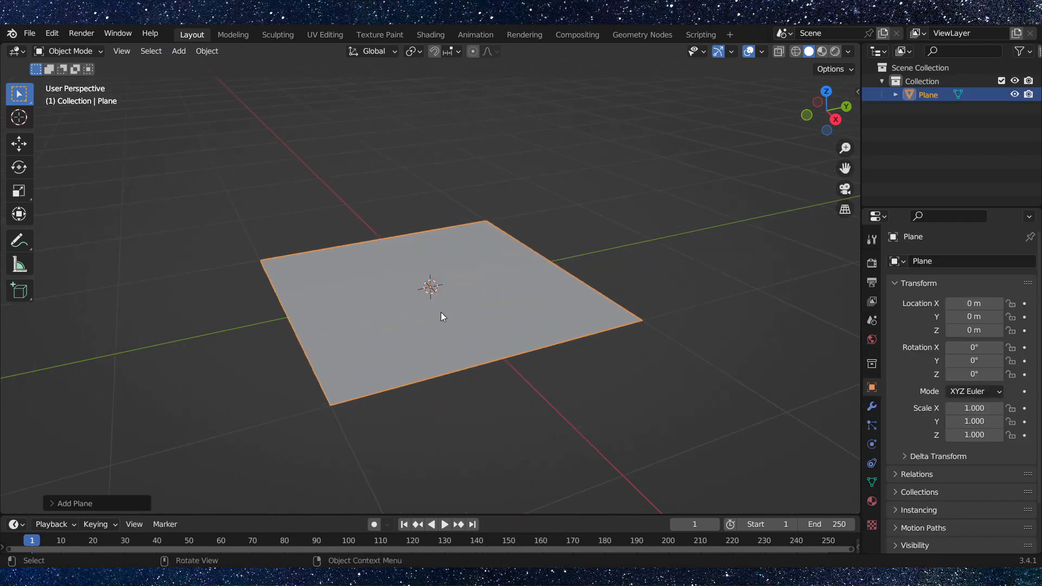
{"action": "middle_click_drag", "start_coordinate": [489, 229], "coordinate": [435, 302]}
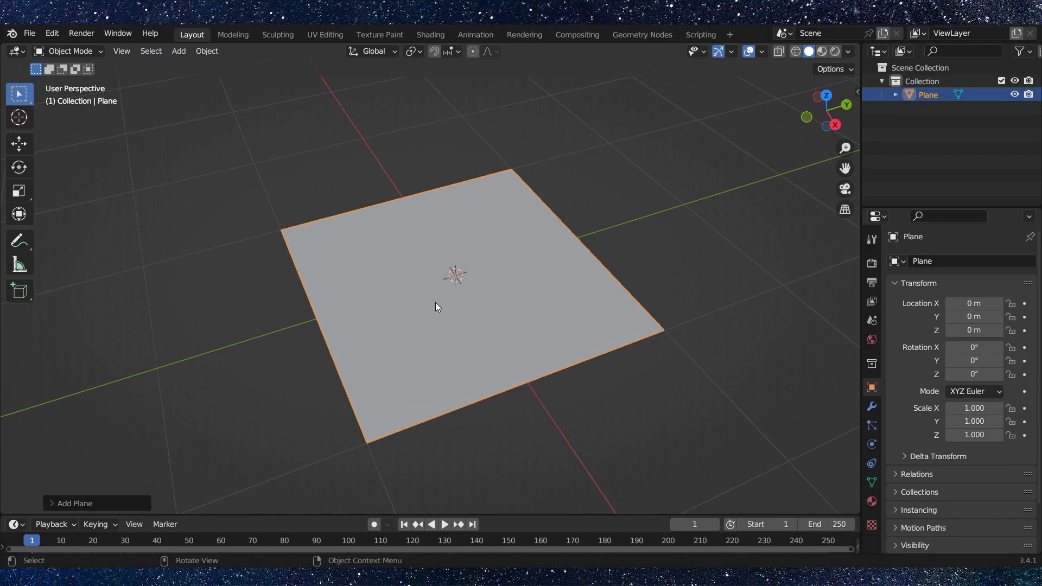
{"action": "scroll", "coordinate": [437, 301], "scroll_direction": "down", "scroll_amount": 3}
{"action": "scroll", "coordinate": [444, 299], "scroll_direction": "up", "scroll_amount": 2}
{"action": "middle_click_drag", "start_coordinate": [444, 299], "coordinate": [440, 267]}
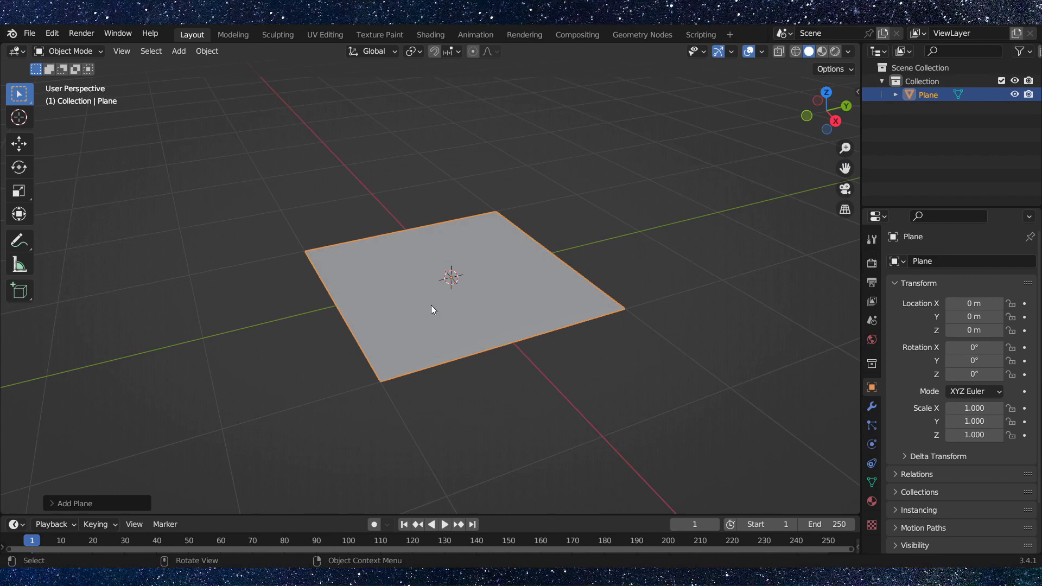
{"action": "middle_click_drag", "start_coordinate": [430, 305], "coordinate": [454, 349]}
{"action": "scroll", "coordinate": [437, 312], "scroll_direction": "down", "scroll_amount": 2}
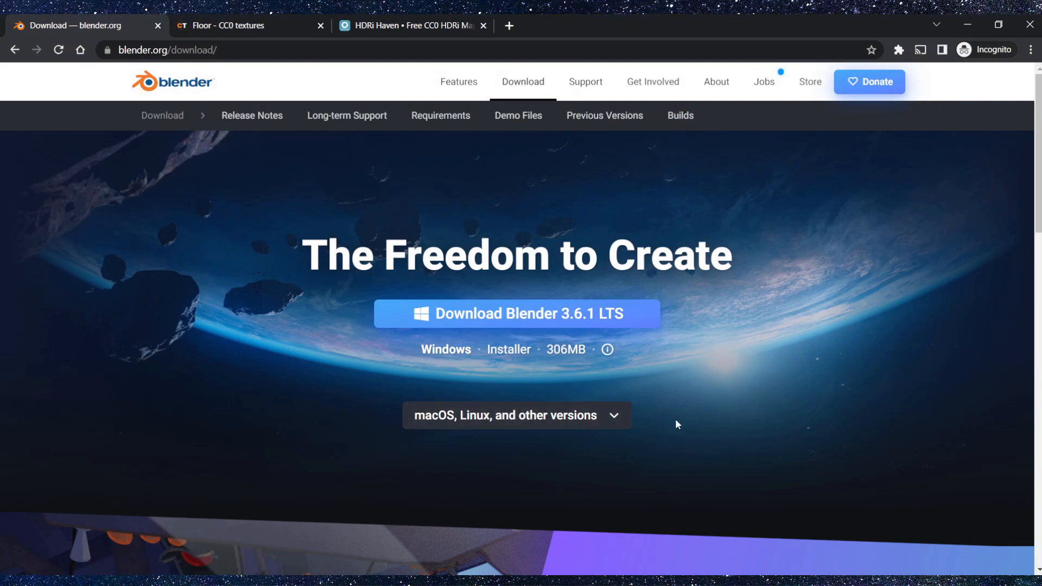
- On the Blender download page in the browser, review the installer, portable and store versions offered for Windows and other systems
{"action": "left_click", "coordinate": [612, 416]}
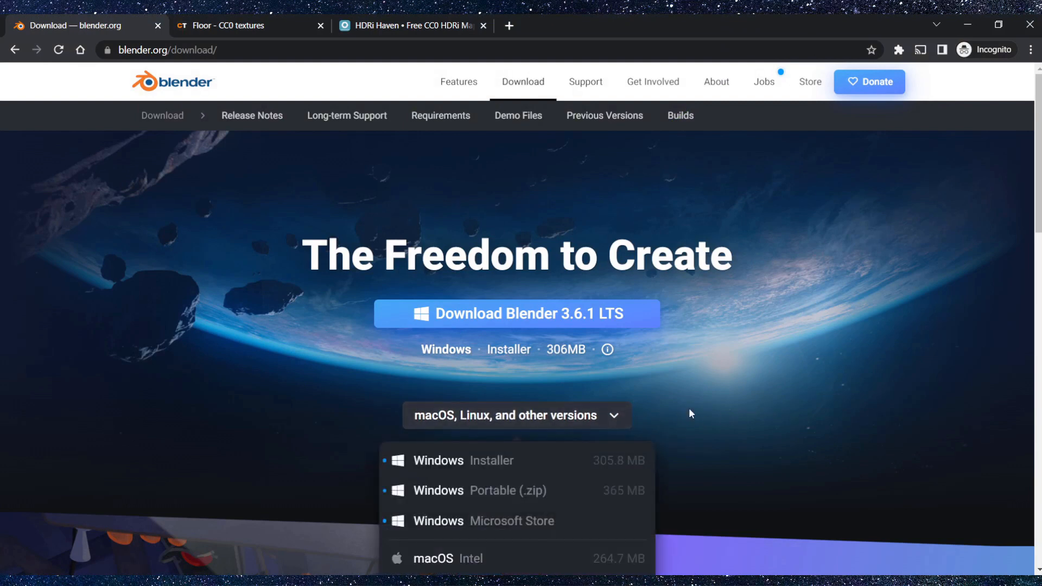
{"action": "scroll", "coordinate": [691, 414], "scroll_direction": "down", "scroll_amount": 2}
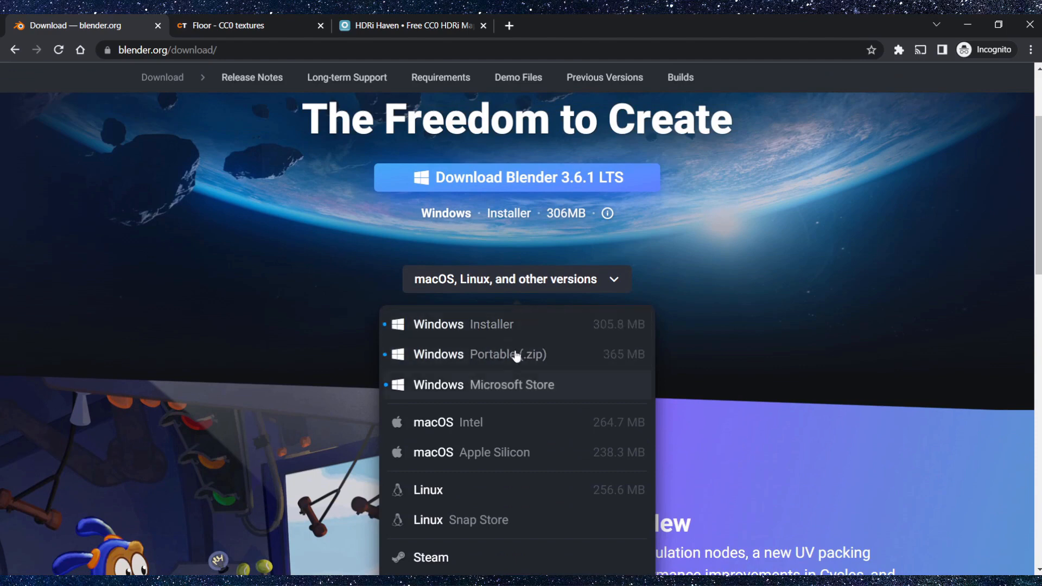
{"action": "scroll", "coordinate": [500, 336], "scroll_direction": "down", "scroll_amount": 1}
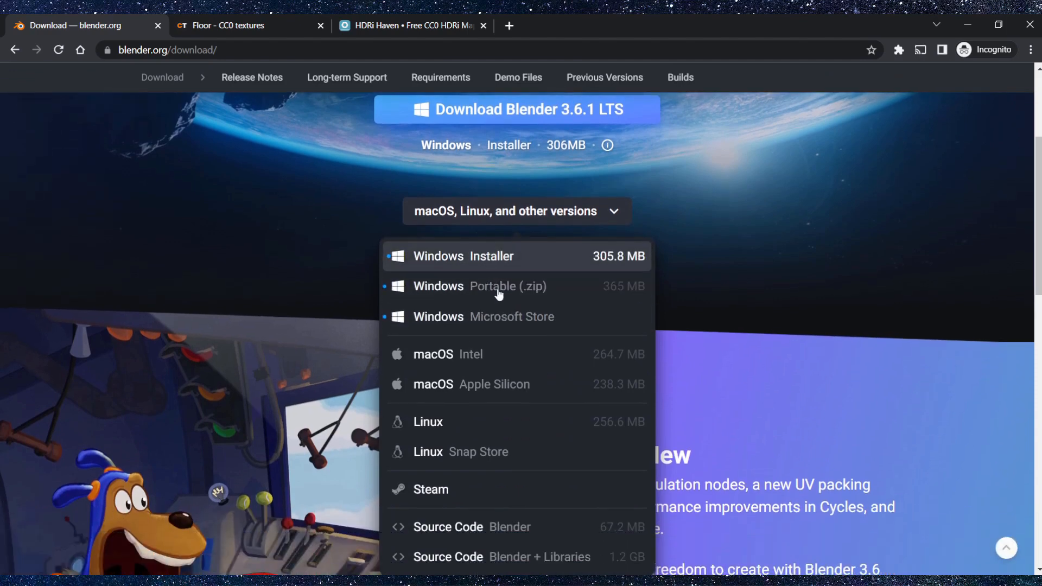
{"action": "scroll", "coordinate": [483, 331], "scroll_direction": "down", "scroll_amount": 1}
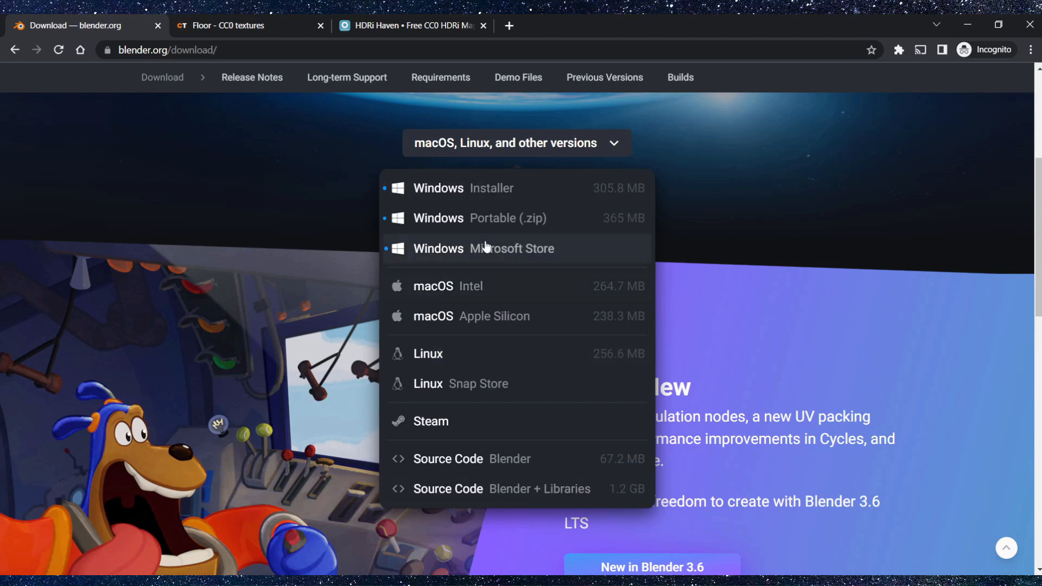
{"action": "scroll", "coordinate": [488, 250], "scroll_direction": "up", "scroll_amount": 1}
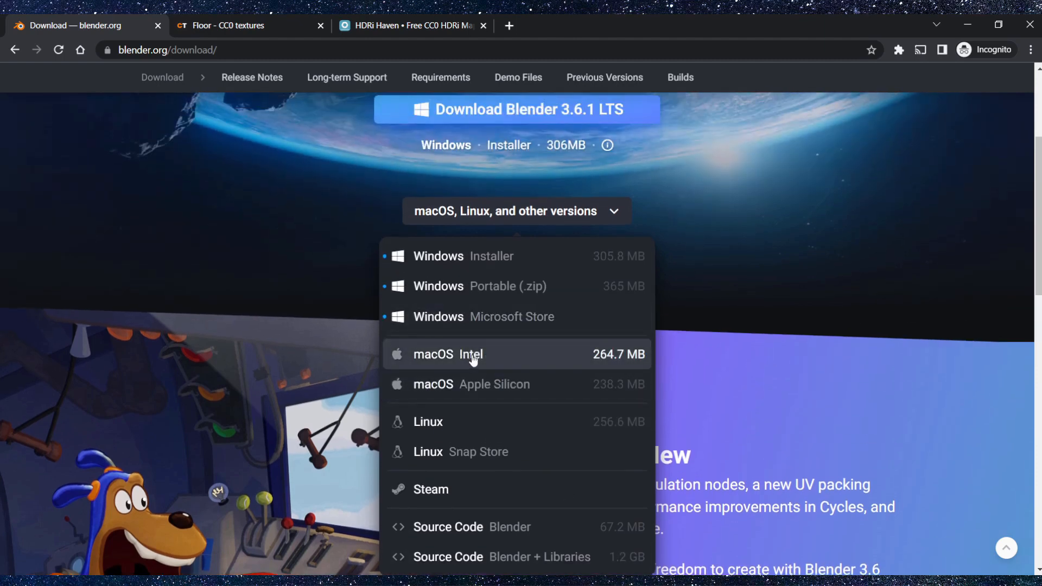
{"action": "scroll", "coordinate": [569, 347], "scroll_direction": "up", "scroll_amount": 1}
{"action": "left_click", "coordinate": [774, 304]}
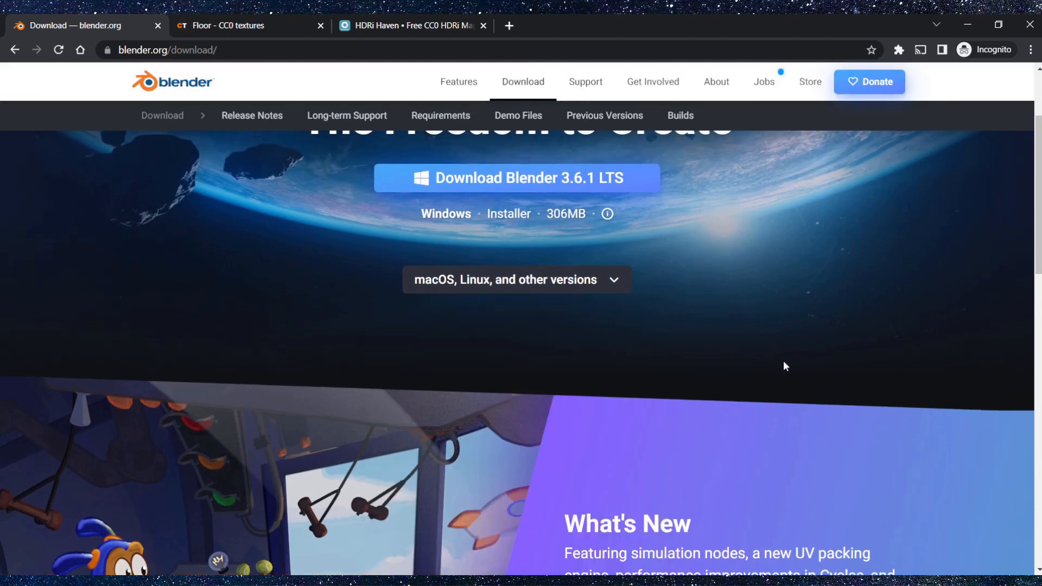
- Reopen the list of other Blender versions, check the macOS Intel and Apple Silicon downloads, and close the list
{"action": "scroll", "coordinate": [783, 363], "scroll_direction": "up", "scroll_amount": 1}
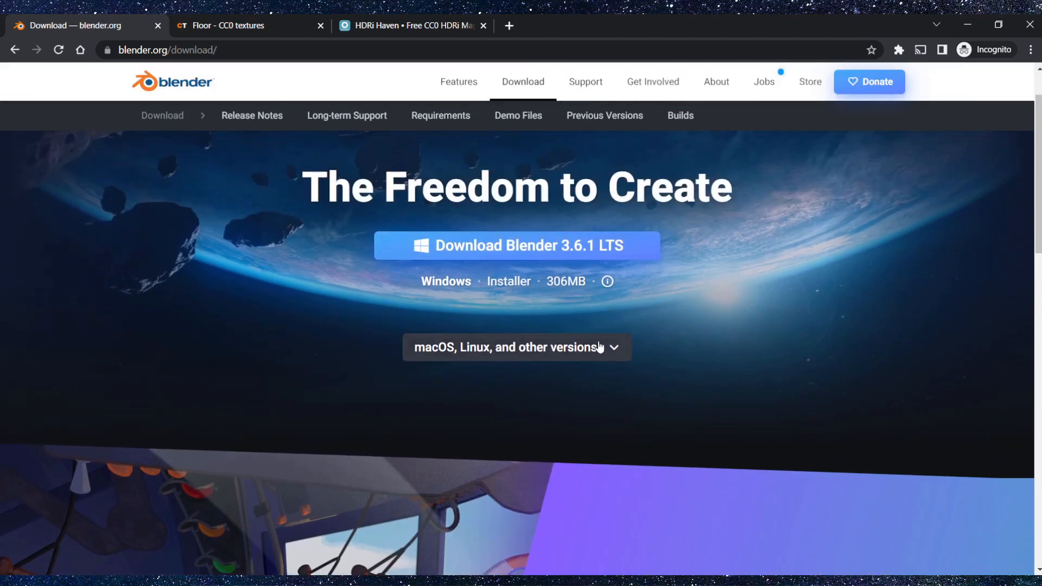
{"action": "scroll", "coordinate": [599, 347], "scroll_direction": "up", "scroll_amount": 1}
{"action": "scroll", "coordinate": [619, 359], "scroll_direction": "down", "scroll_amount": 1}
{"action": "left_click", "coordinate": [480, 354]}
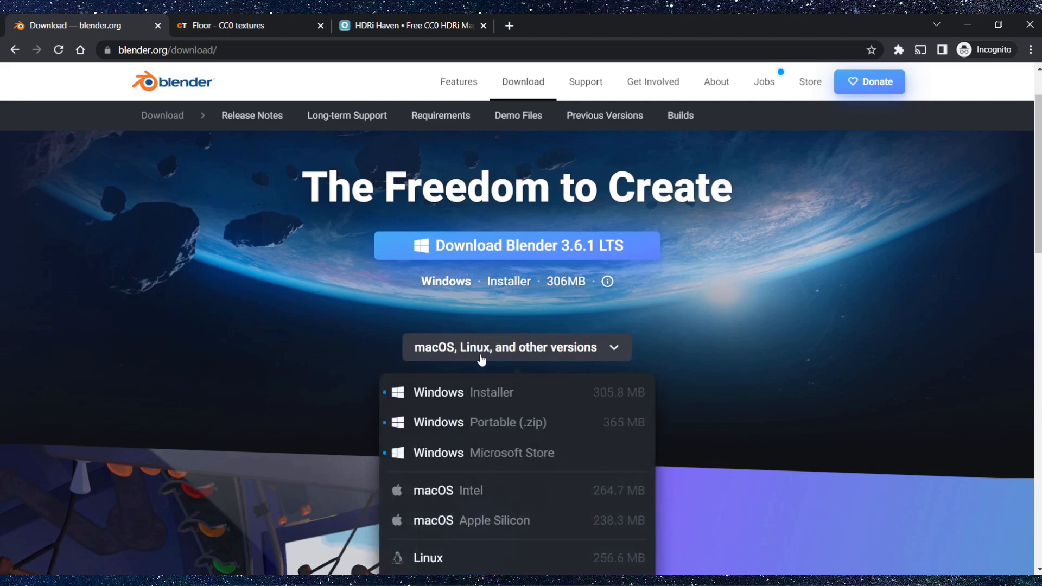
{"action": "scroll", "coordinate": [456, 445], "scroll_direction": "down", "scroll_amount": 2}
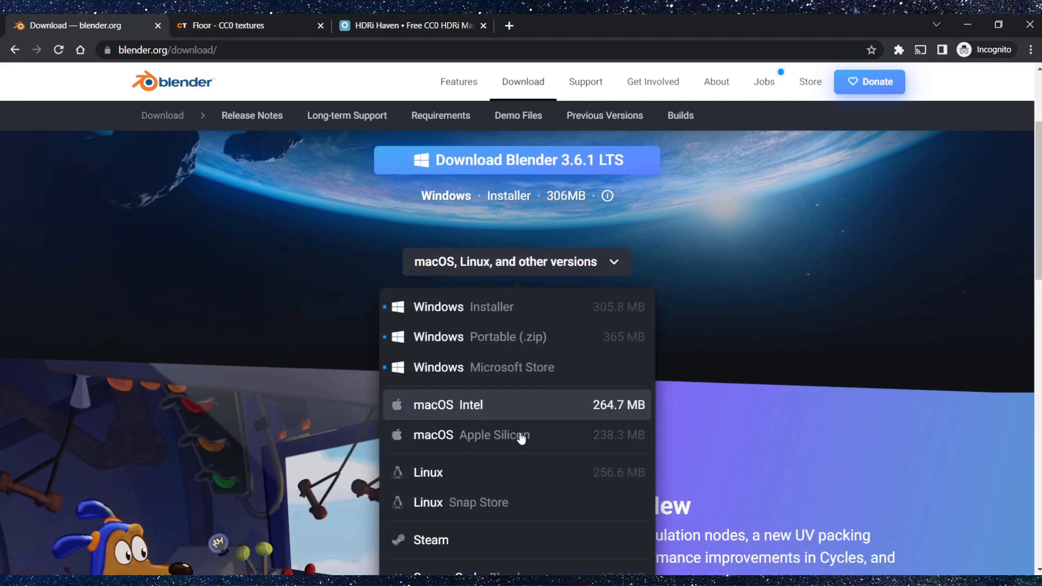
{"action": "scroll", "coordinate": [521, 438], "scroll_direction": "down", "scroll_amount": 1}
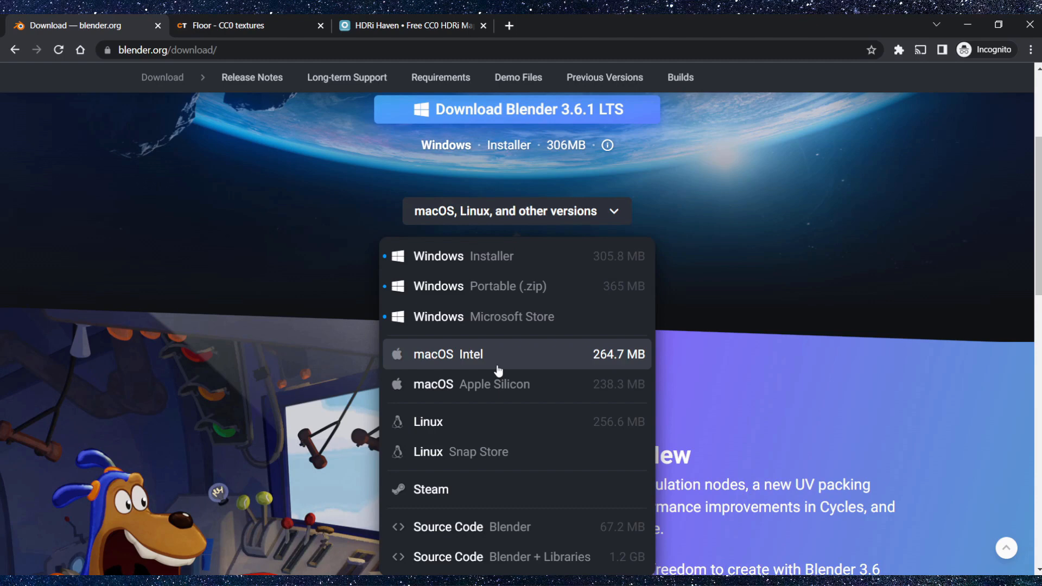
{"action": "left_click", "coordinate": [772, 245]}
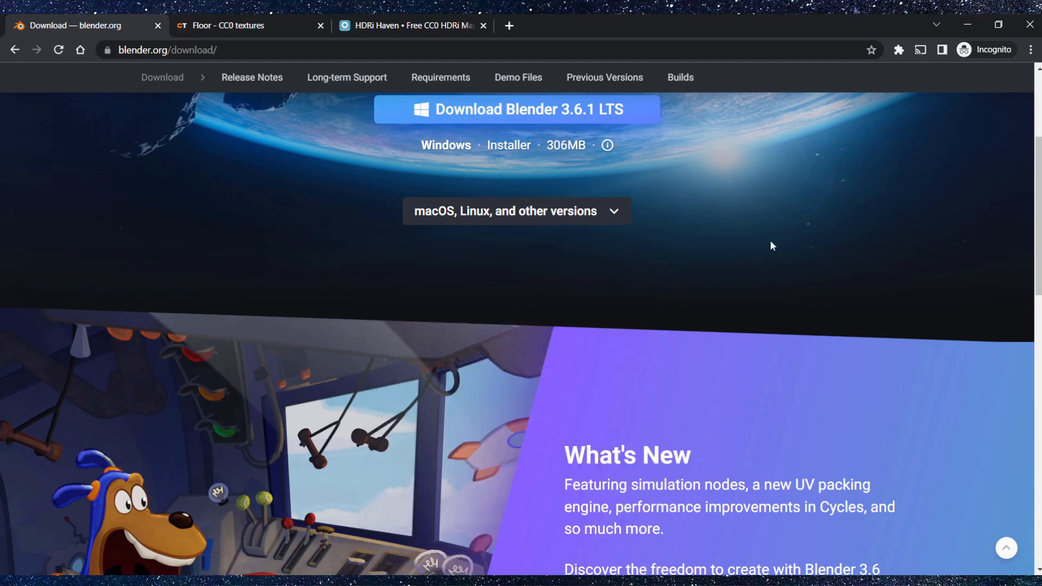
{"action": "scroll", "coordinate": [671, 297], "scroll_direction": "up", "scroll_amount": 3}
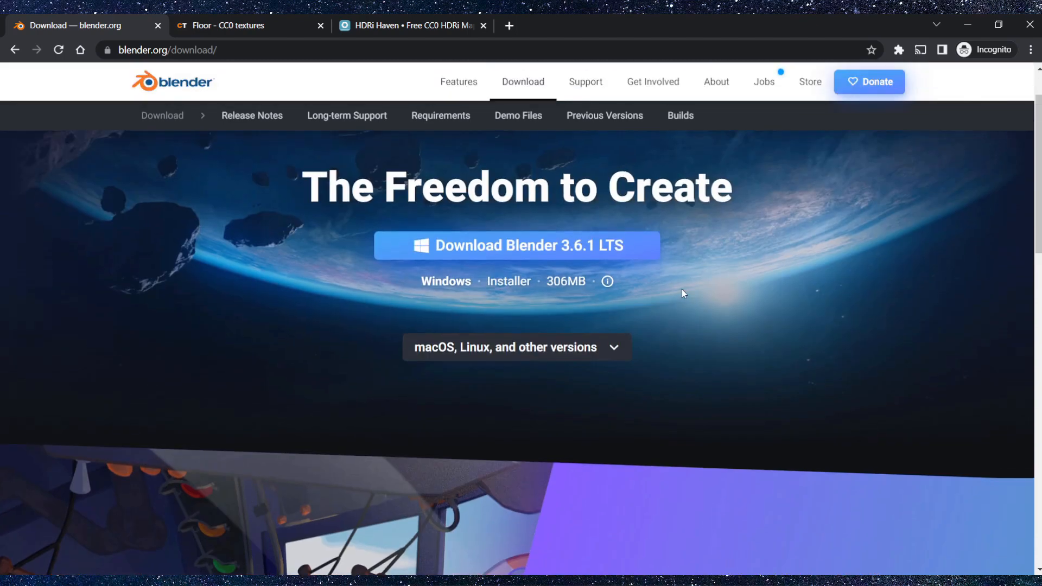
- Switch to the CC0 Textures site, browse the Floor textures and open the Brick Moss 001 page
{"action": "left_click", "coordinate": [225, 31]}
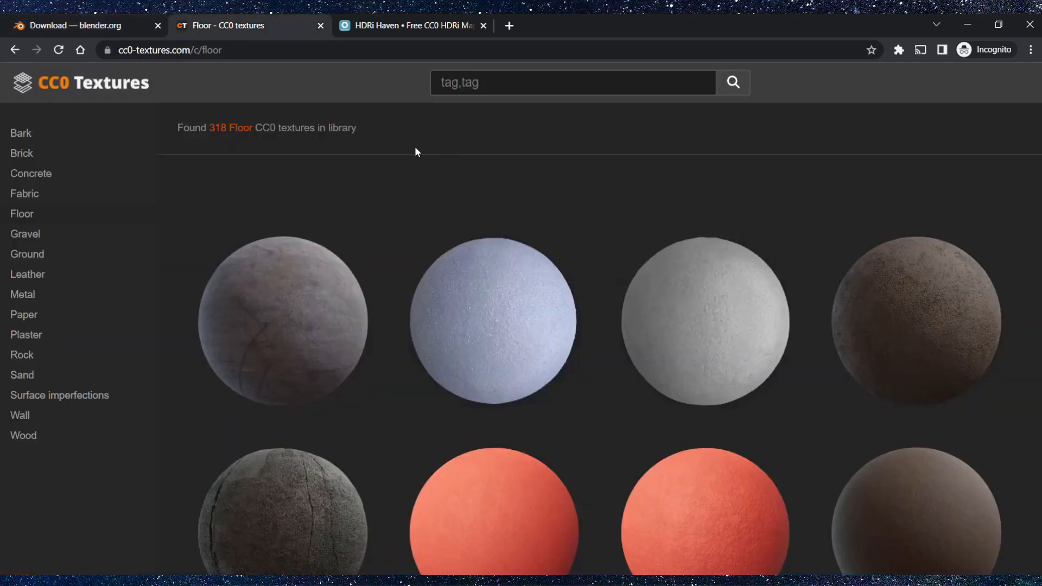
{"action": "scroll", "coordinate": [415, 146], "scroll_direction": "down", "scroll_amount": 15}
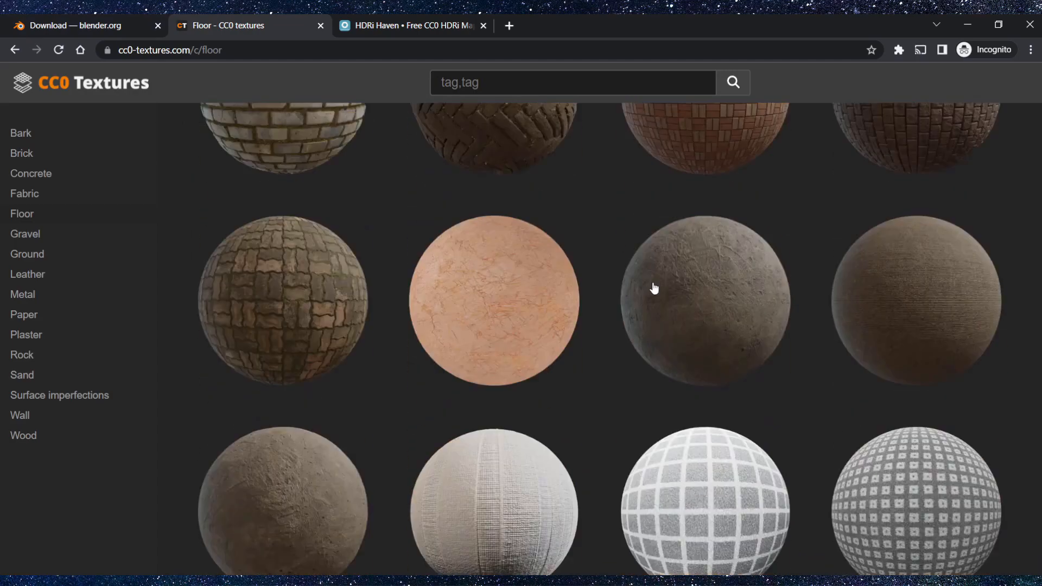
{"action": "scroll", "coordinate": [679, 279], "scroll_direction": "up", "scroll_amount": 2}
{"action": "scroll", "coordinate": [600, 293], "scroll_direction": "up", "scroll_amount": 7}
{"action": "scroll", "coordinate": [628, 294], "scroll_direction": "down", "scroll_amount": 6}
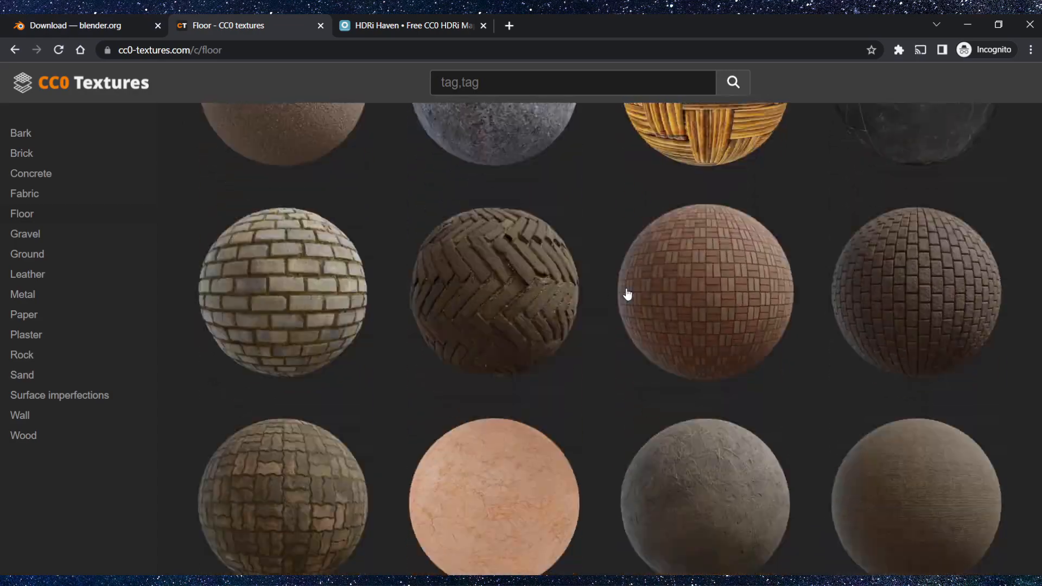
{"action": "scroll", "coordinate": [628, 294], "scroll_direction": "down", "scroll_amount": 4}
{"action": "scroll", "coordinate": [205, 366], "scroll_direction": "up", "scroll_amount": 3}
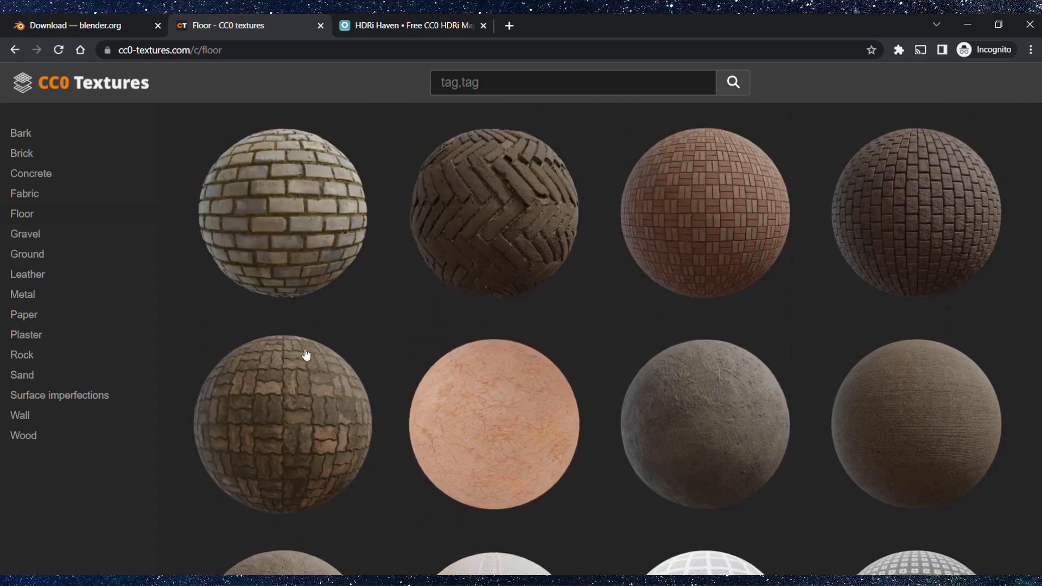
{"action": "scroll", "coordinate": [305, 354], "scroll_direction": "up", "scroll_amount": 2}
{"action": "left_click", "coordinate": [283, 465]}
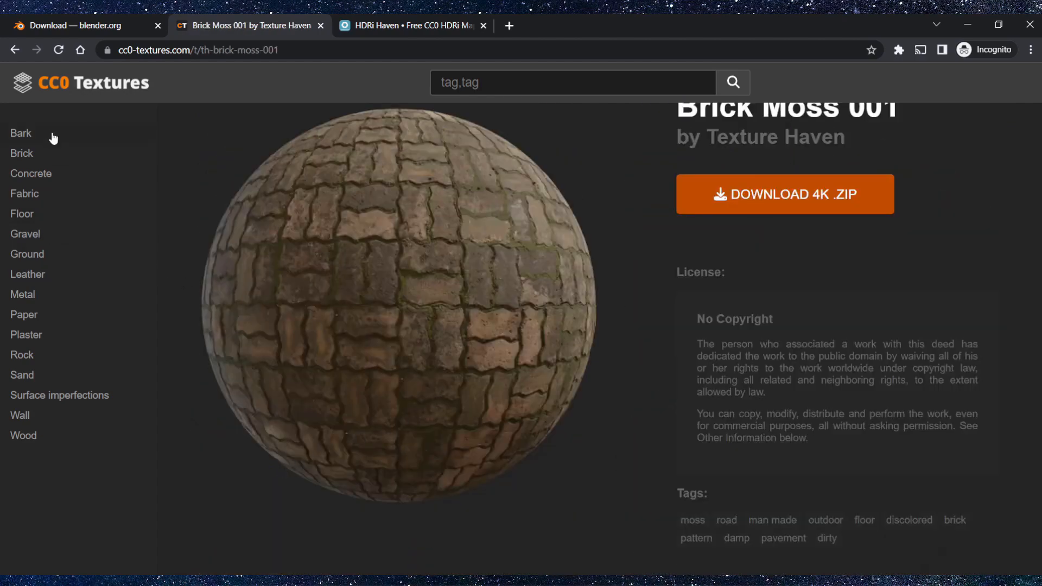
- Browse the Brick texture category and open the red Brick Wall 10 texture page
{"action": "left_click", "coordinate": [51, 153]}
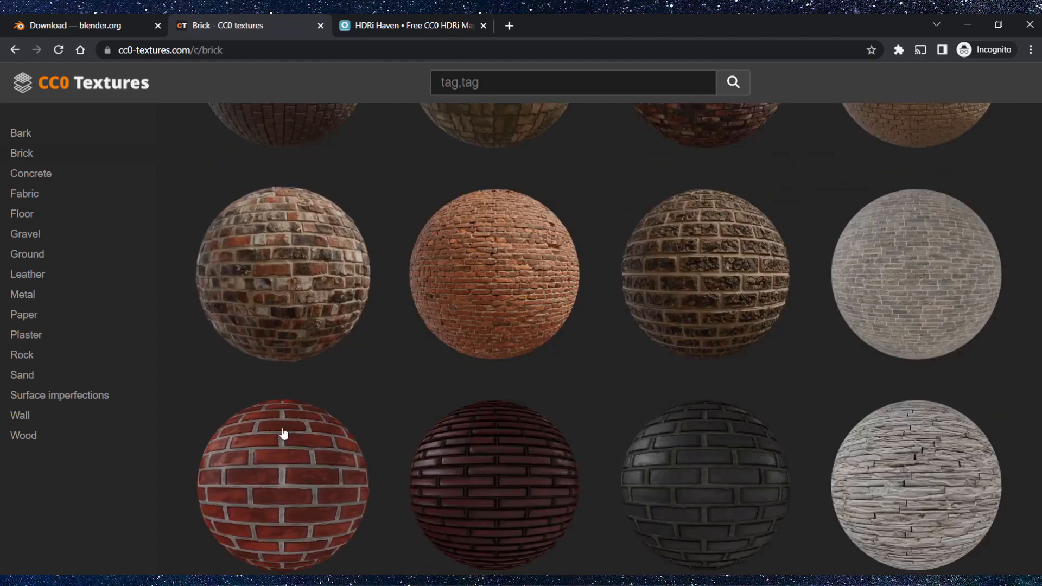
{"action": "left_click", "coordinate": [277, 477]}
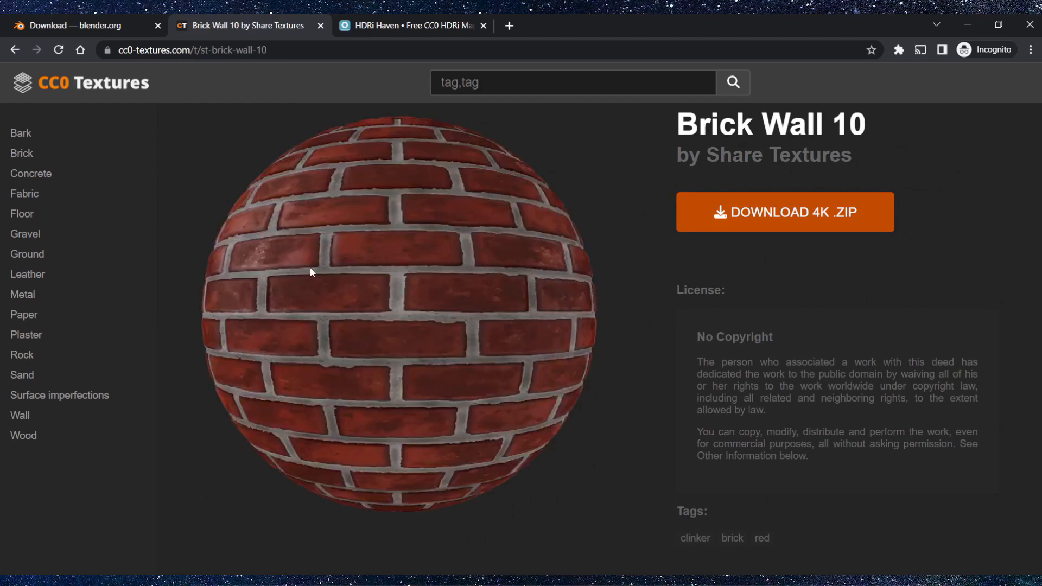
- Open the Coral Mud 01 texture page from the Ground category, and browse the Paper textures
{"action": "left_click", "coordinate": [71, 255]}
{"action": "left_click", "coordinate": [496, 288]}
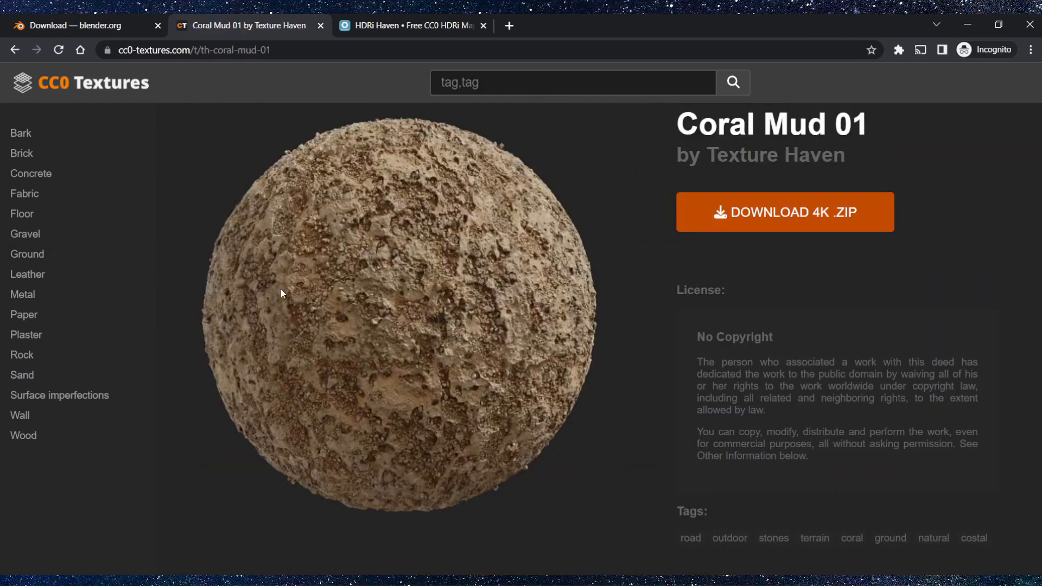
{"action": "left_click", "coordinate": [24, 315]}
{"action": "scroll", "coordinate": [492, 324], "scroll_direction": "down", "scroll_amount": 1}
{"action": "scroll", "coordinate": [496, 336], "scroll_direction": "up", "scroll_amount": 3}
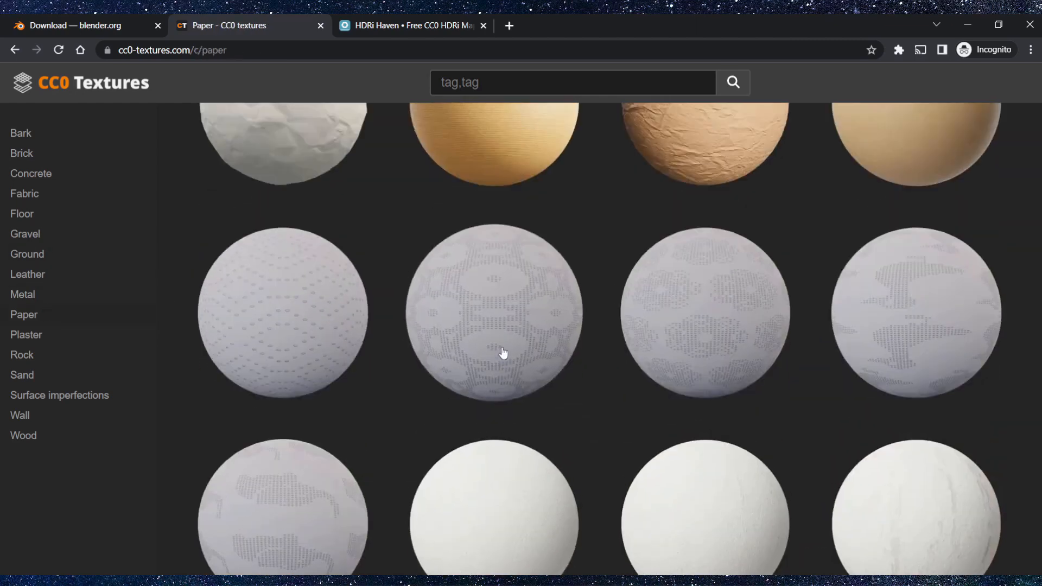
- Browse the Metal textures and open the blue Diamond Plate 005 A texture page
{"action": "left_click", "coordinate": [64, 298]}
{"action": "scroll", "coordinate": [434, 309], "scroll_direction": "up", "scroll_amount": 2}
{"action": "scroll", "coordinate": [465, 372], "scroll_direction": "up", "scroll_amount": 2}
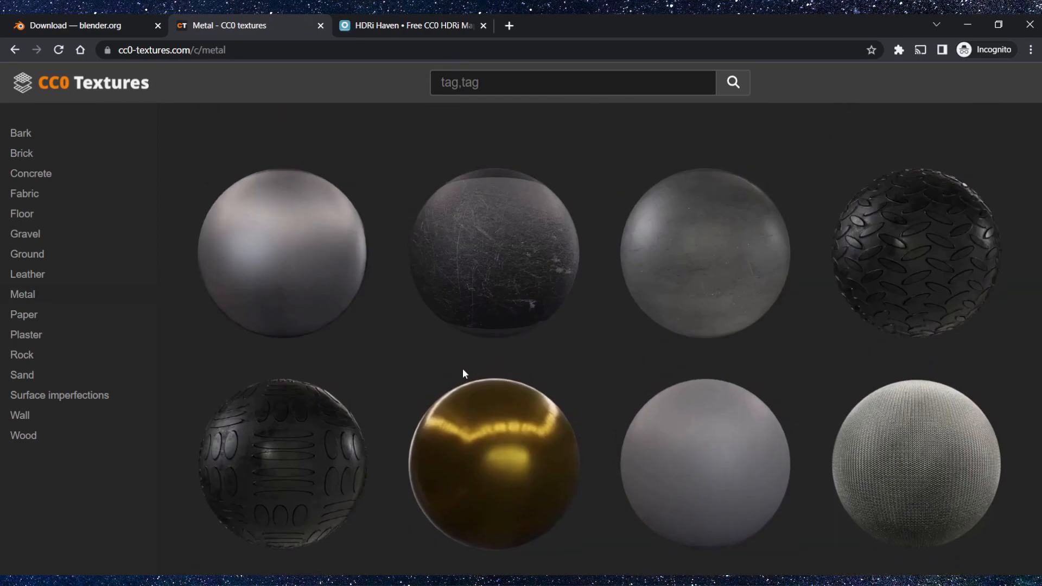
{"action": "scroll", "coordinate": [502, 360], "scroll_direction": "down", "scroll_amount": 4}
{"action": "scroll", "coordinate": [651, 350], "scroll_direction": "down", "scroll_amount": 1}
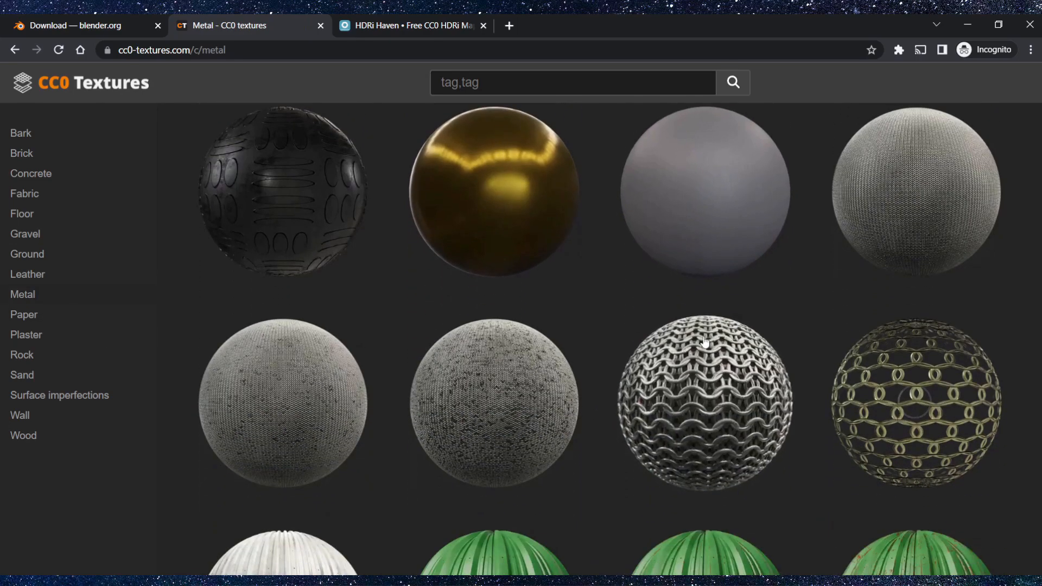
{"action": "scroll", "coordinate": [554, 298], "scroll_direction": "up", "scroll_amount": 4}
{"action": "scroll", "coordinate": [657, 415], "scroll_direction": "down", "scroll_amount": 5}
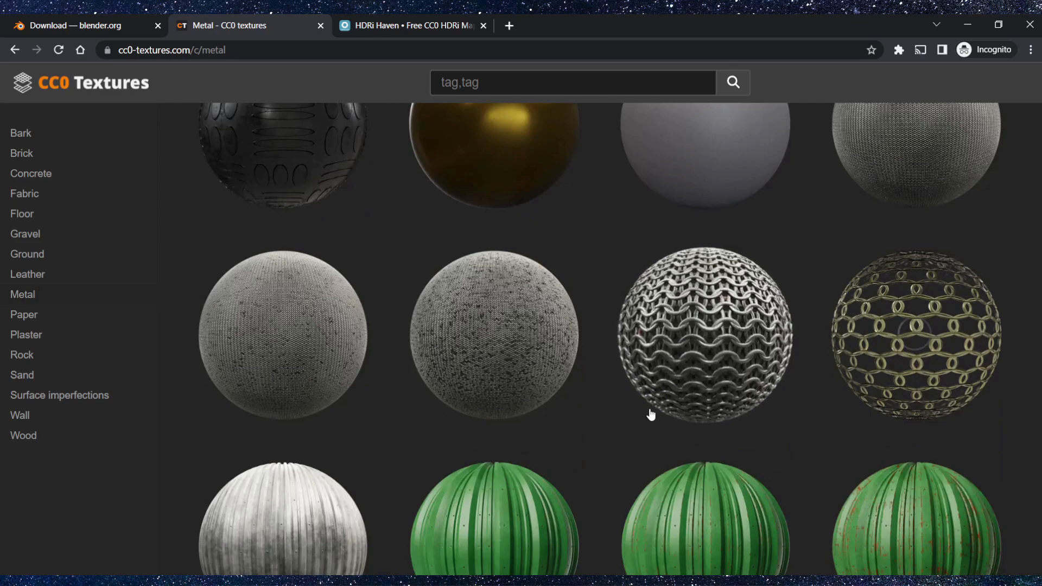
{"action": "scroll", "coordinate": [653, 432], "scroll_direction": "down", "scroll_amount": 2}
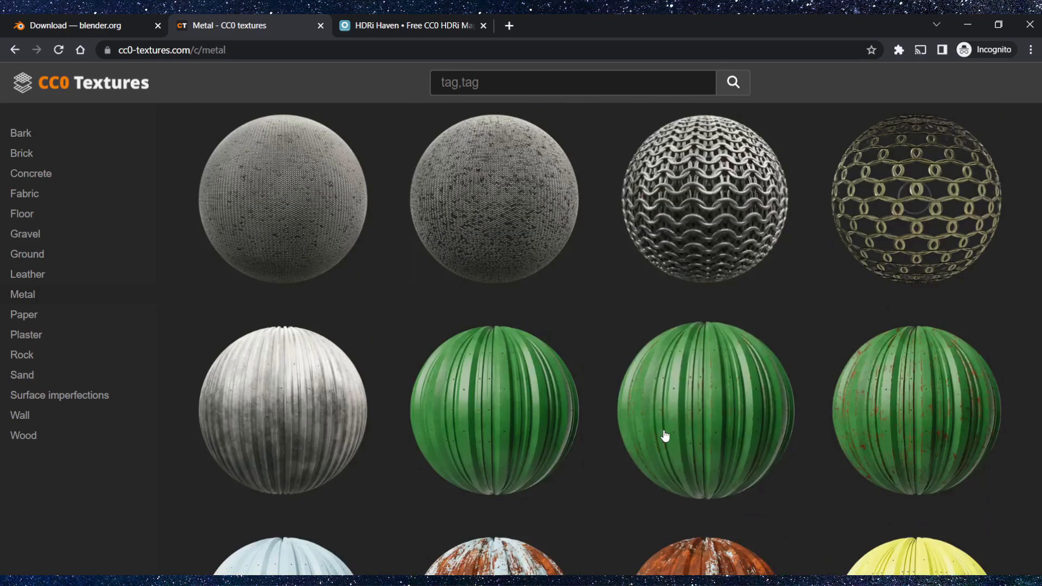
{"action": "scroll", "coordinate": [603, 351], "scroll_direction": "down", "scroll_amount": 9}
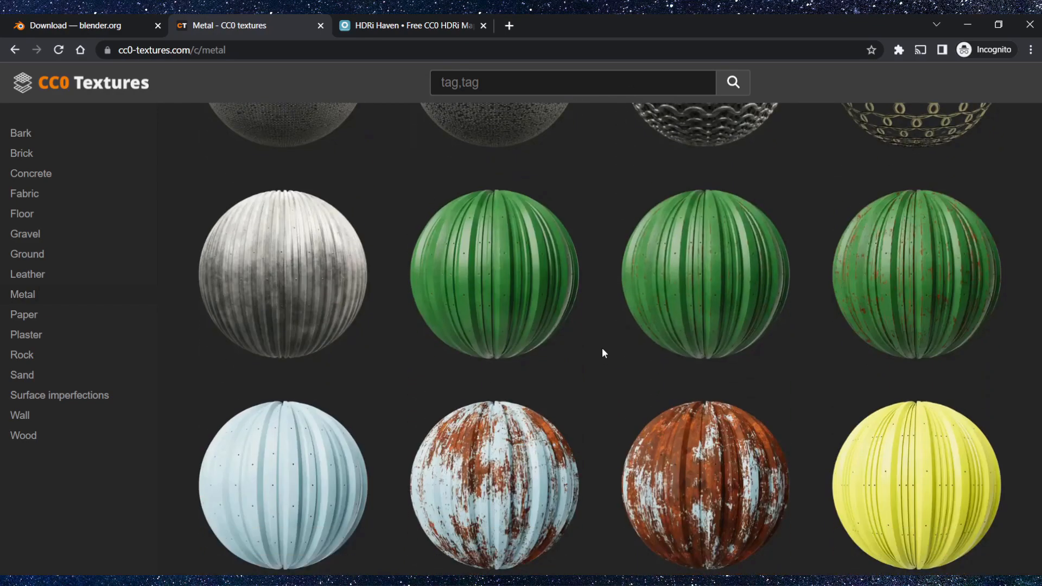
{"action": "scroll", "coordinate": [596, 352], "scroll_direction": "down", "scroll_amount": 3}
{"action": "left_click", "coordinate": [728, 318]}
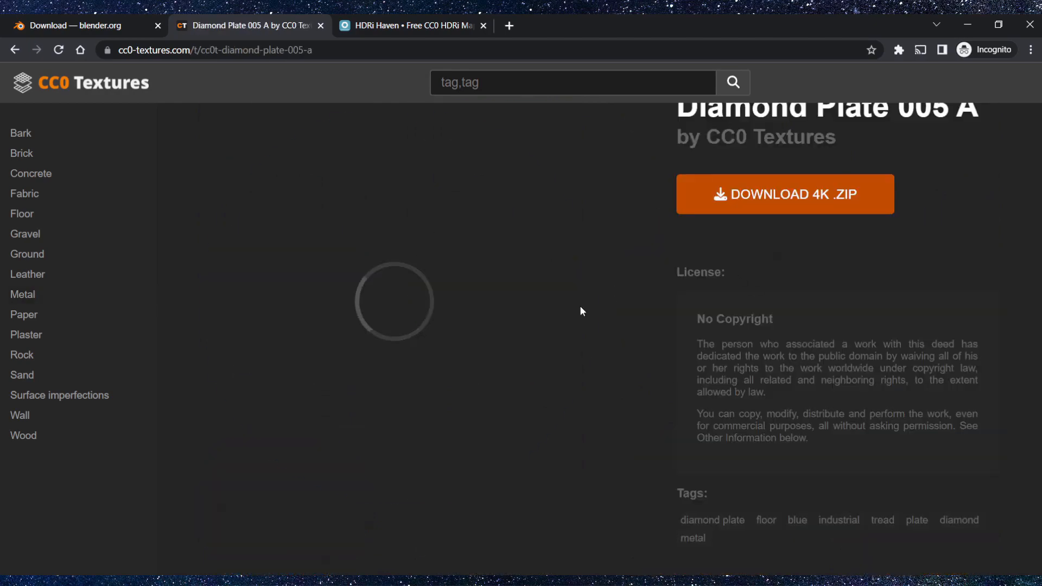
{"action": "scroll", "coordinate": [581, 304], "scroll_direction": "up", "scroll_amount": 1}
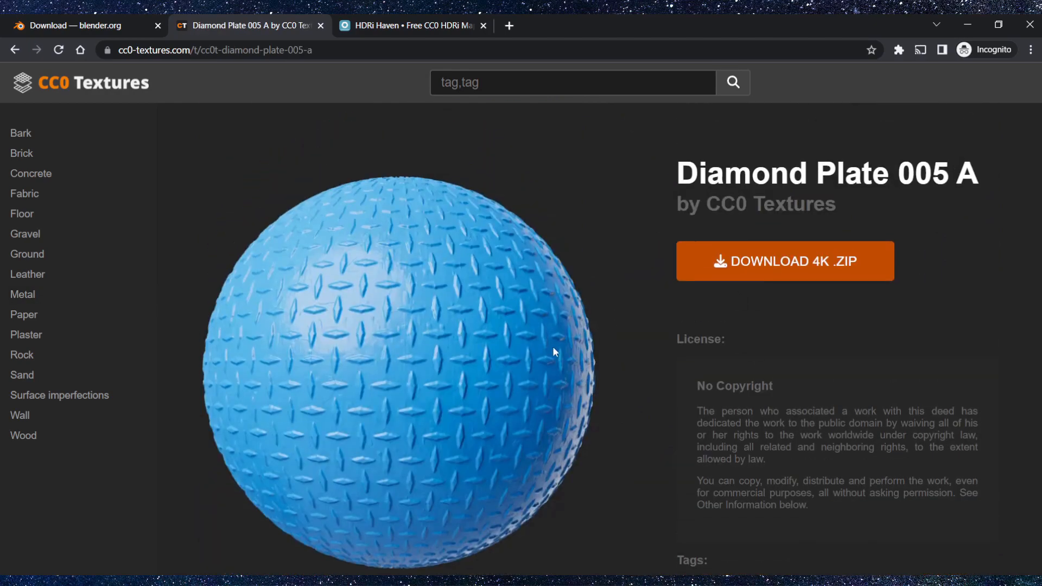
- Skim through the Leather, Metal, Floor and Concrete texture categories
{"action": "left_click", "coordinate": [51, 274]}
{"action": "left_click", "coordinate": [47, 294]}
{"action": "left_click", "coordinate": [77, 213]}
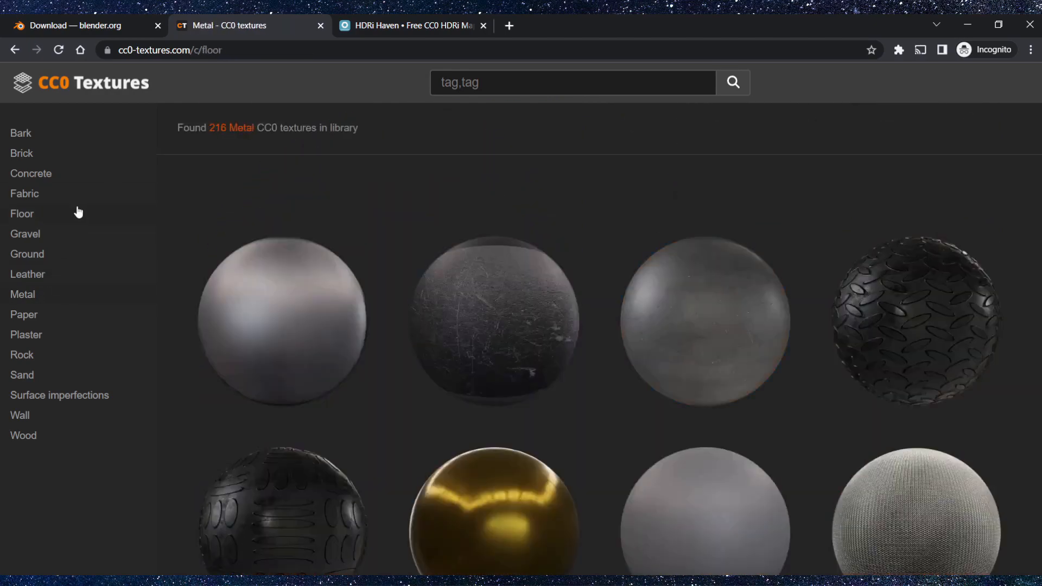
{"action": "left_click", "coordinate": [60, 173]}
- Browse the Bark category, open the Bark 001 texture page to check its download option, and return to the Bark textures
{"action": "left_click", "coordinate": [46, 133]}
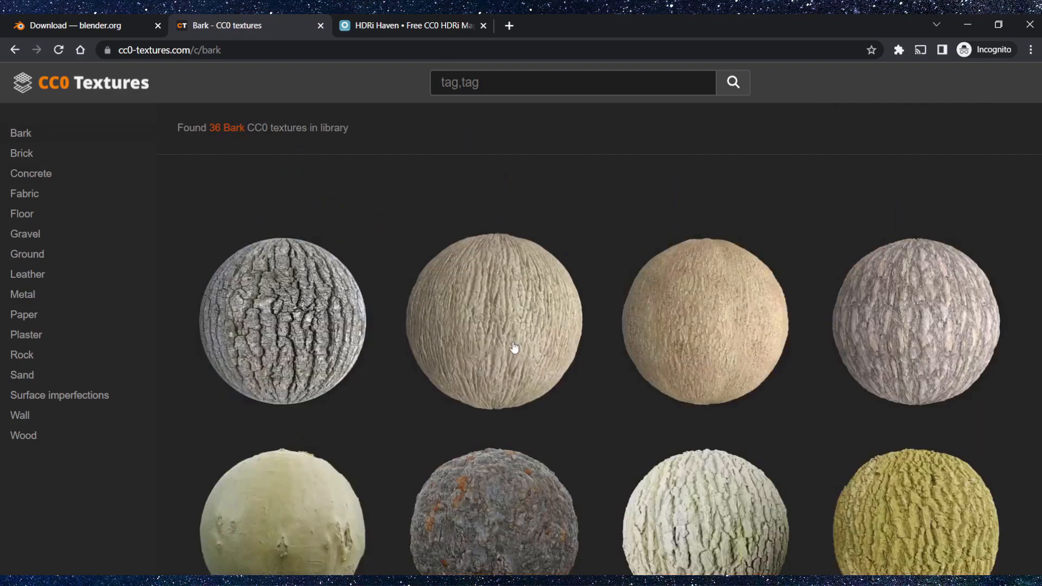
{"action": "scroll", "coordinate": [534, 263], "scroll_direction": "down", "scroll_amount": 3}
{"action": "scroll", "coordinate": [440, 284], "scroll_direction": "up", "scroll_amount": 3}
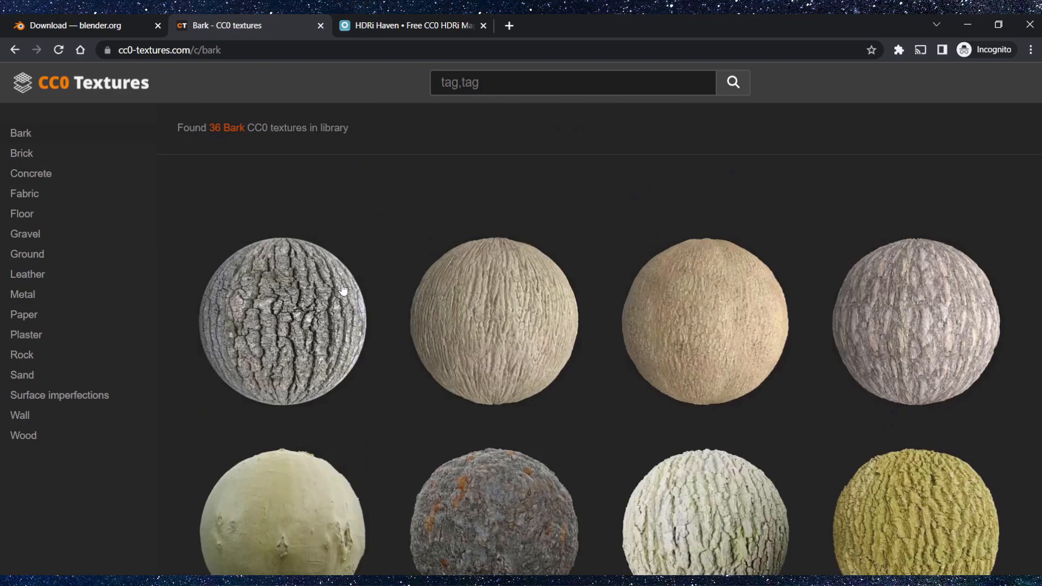
{"action": "left_click", "coordinate": [290, 326]}
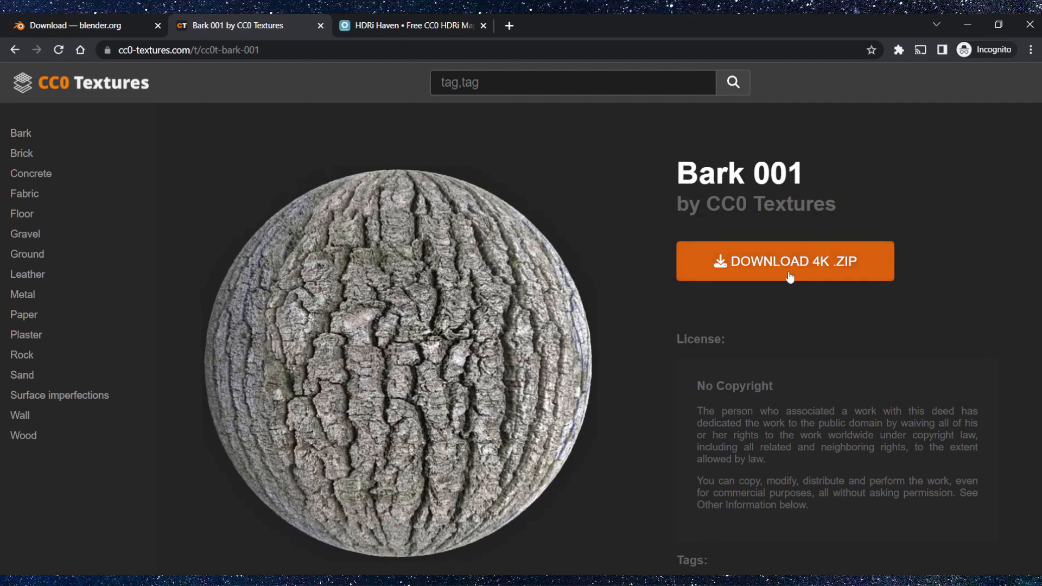
{"action": "left_click", "coordinate": [14, 138]}
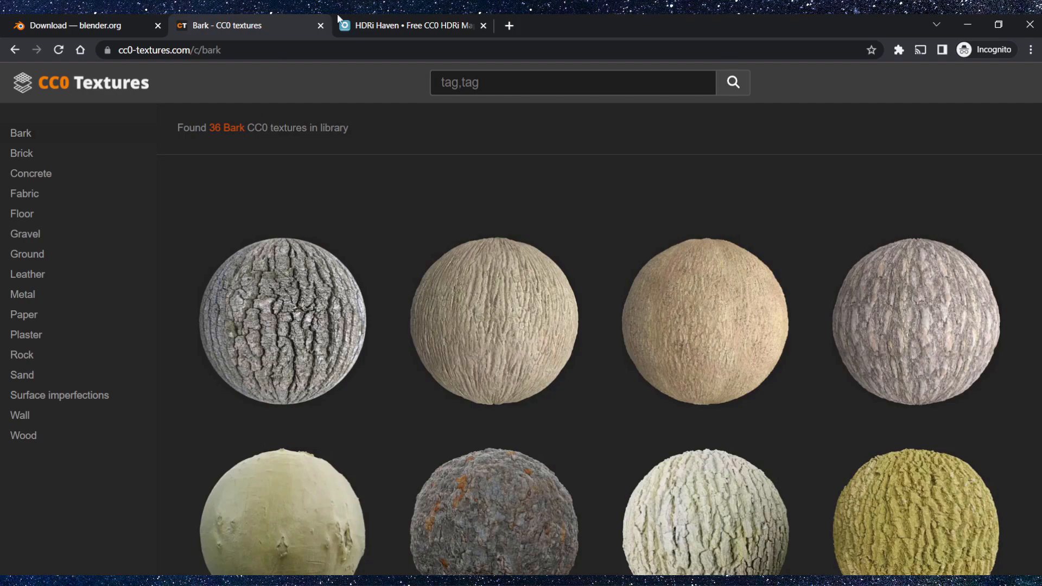
- Switch to the HDRI Haven site and browse its free HDRI maps
{"action": "left_click", "coordinate": [412, 25]}
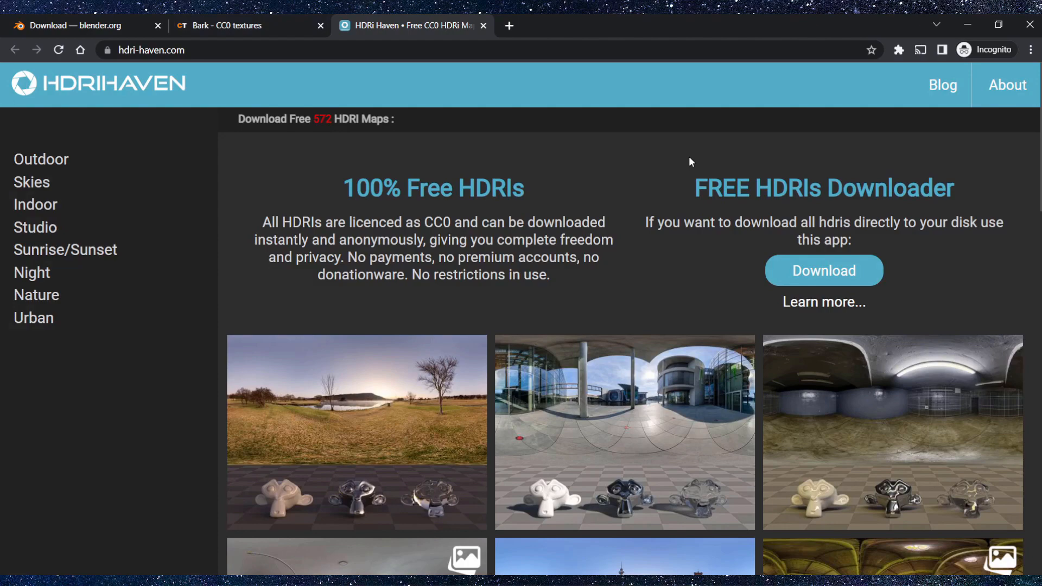
{"action": "scroll", "coordinate": [653, 281], "scroll_direction": "down", "scroll_amount": 3}
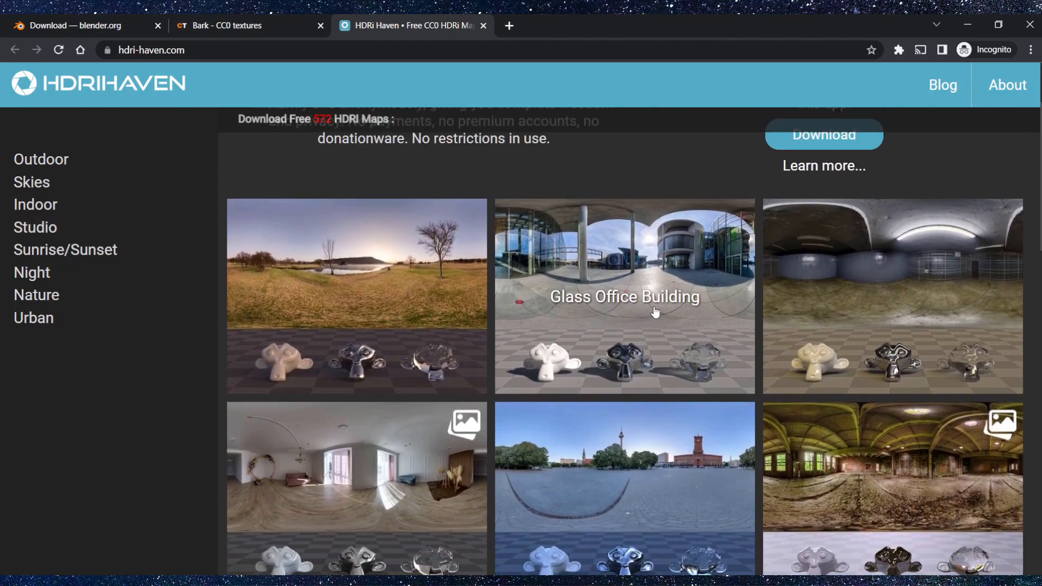
{"action": "scroll", "coordinate": [653, 308], "scroll_direction": "down", "scroll_amount": 2}
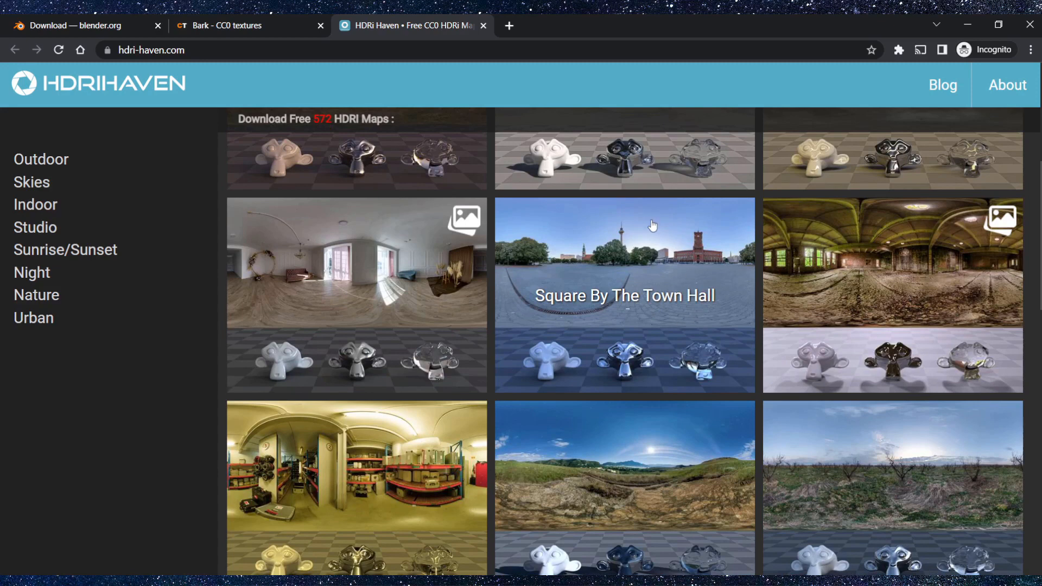
{"action": "scroll", "coordinate": [649, 249], "scroll_direction": "down", "scroll_amount": 1}
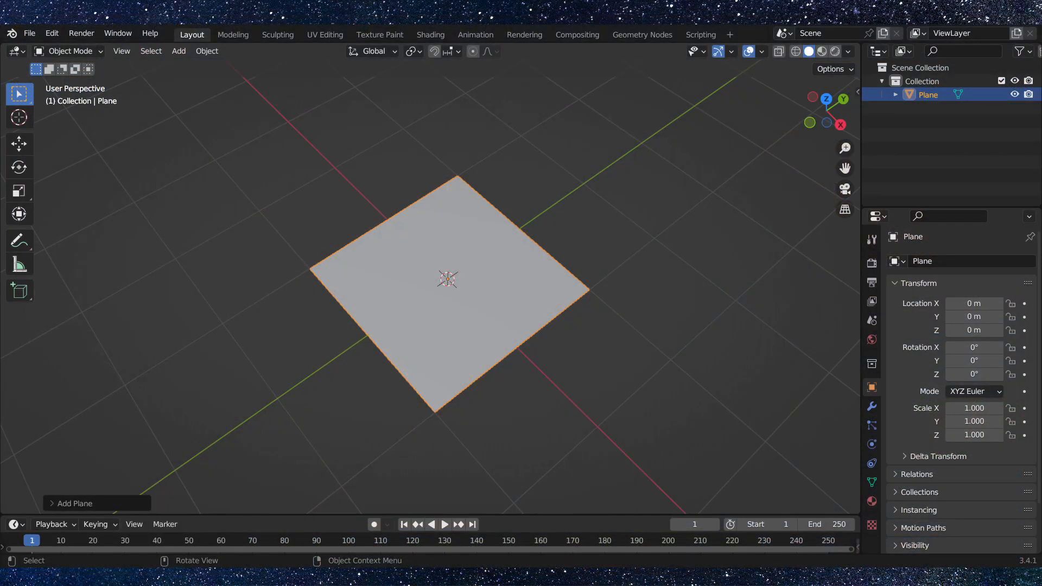
{"action": "middle_click_drag", "start_coordinate": [117, 353], "coordinate": [564, 269]}
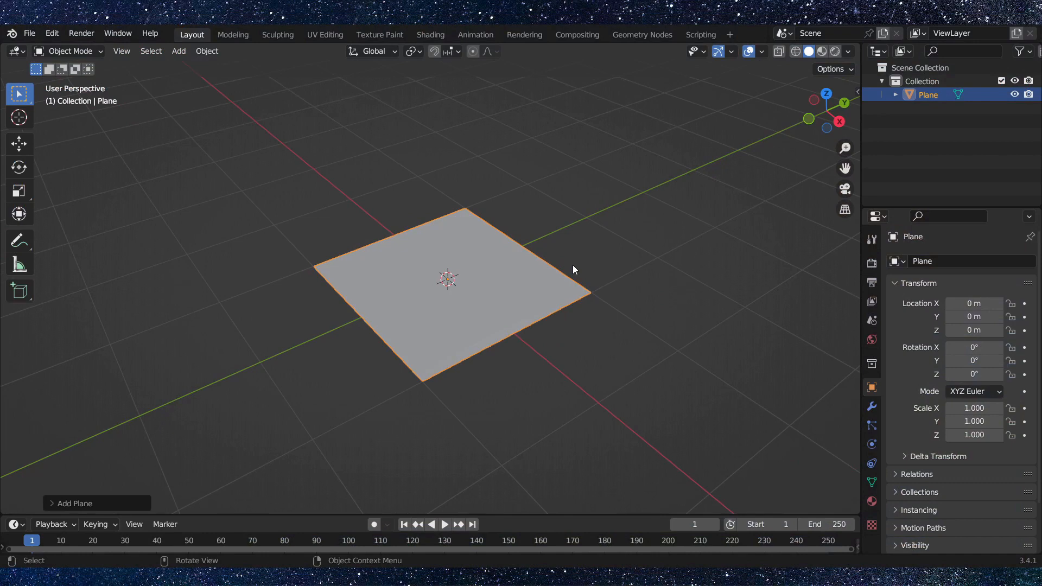
{"action": "middle_click_drag", "start_coordinate": [572, 270], "coordinate": [344, 147]}
{"action": "middle_click_drag", "start_coordinate": [594, 155], "coordinate": [550, 155]}
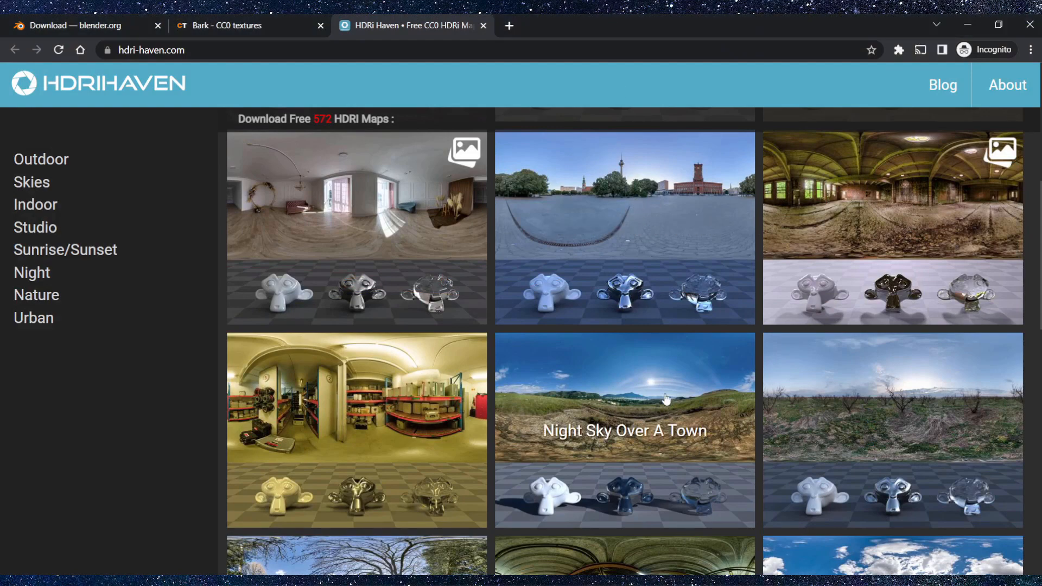
- Back on HDRI Haven in the browser, compare how the preview heads are lit by the different HDRI maps
{"action": "scroll", "coordinate": [596, 244], "scroll_direction": "up", "scroll_amount": 5}
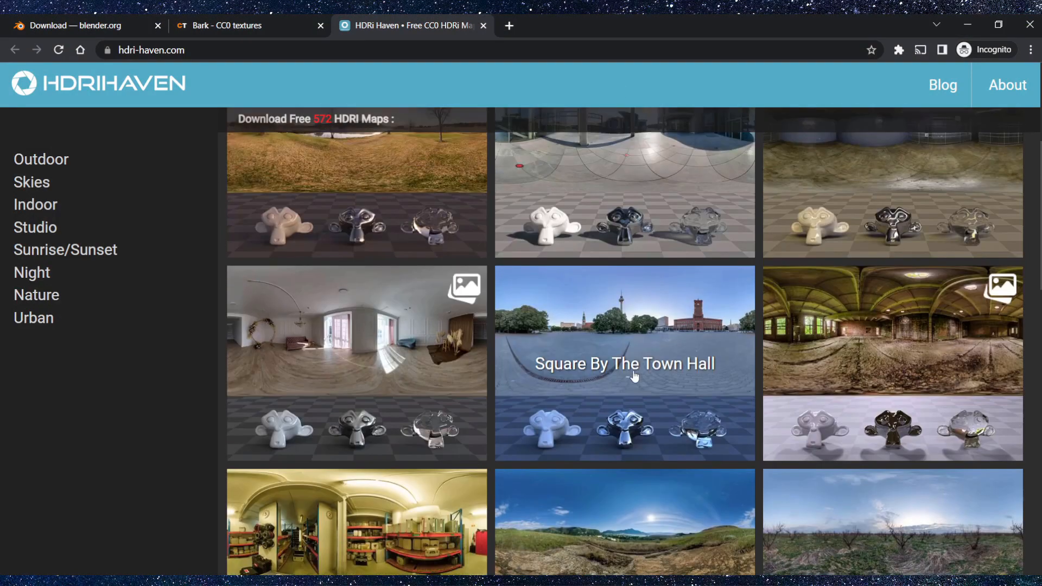
{"action": "scroll", "coordinate": [538, 302], "scroll_direction": "down", "scroll_amount": 2}
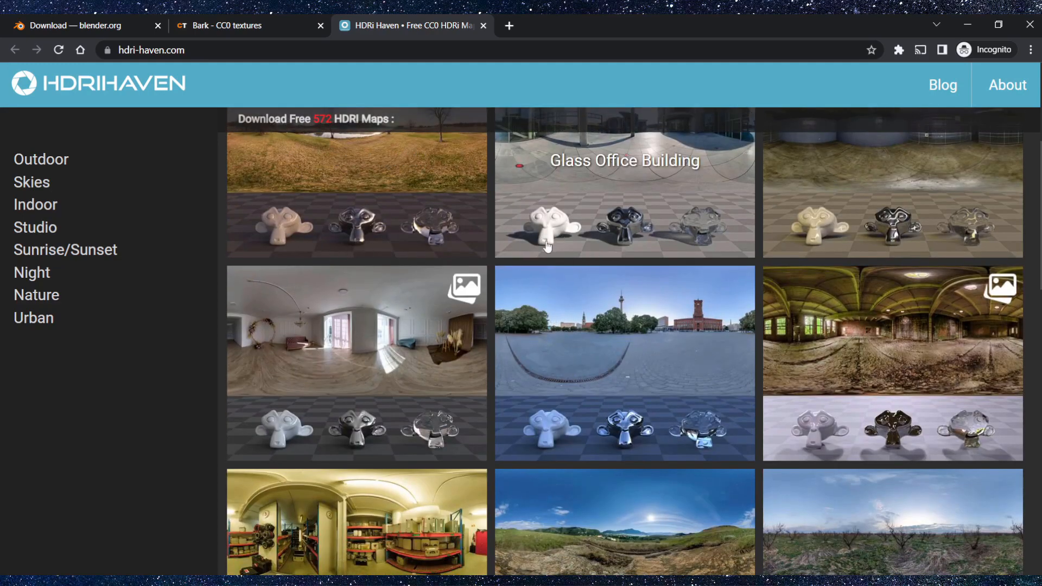
{"action": "scroll", "coordinate": [630, 249], "scroll_direction": "up", "scroll_amount": 1}
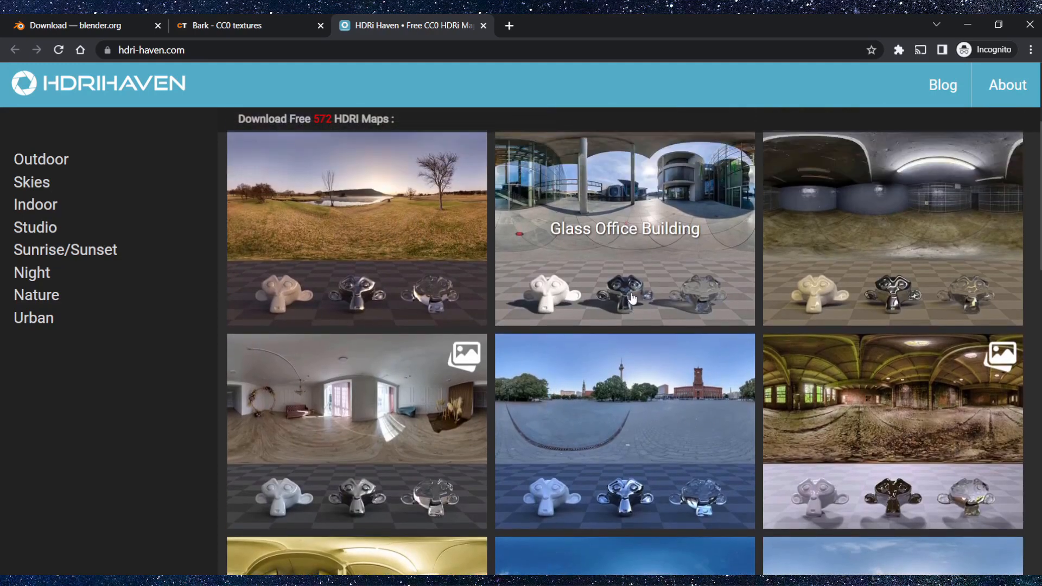
{"action": "scroll", "coordinate": [711, 304], "scroll_direction": "down", "scroll_amount": 3}
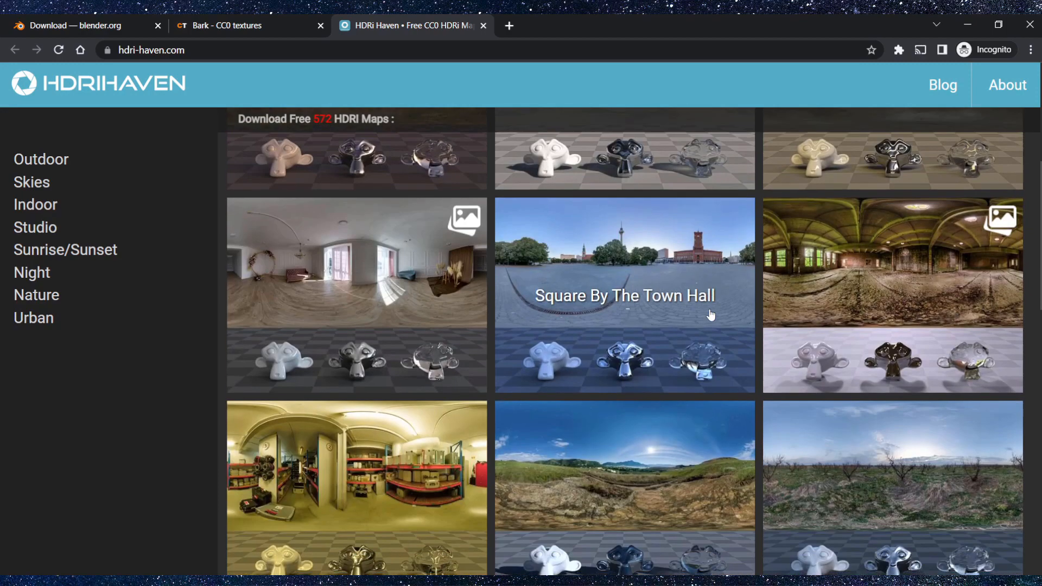
{"action": "scroll", "coordinate": [347, 293], "scroll_direction": "down", "scroll_amount": 3}
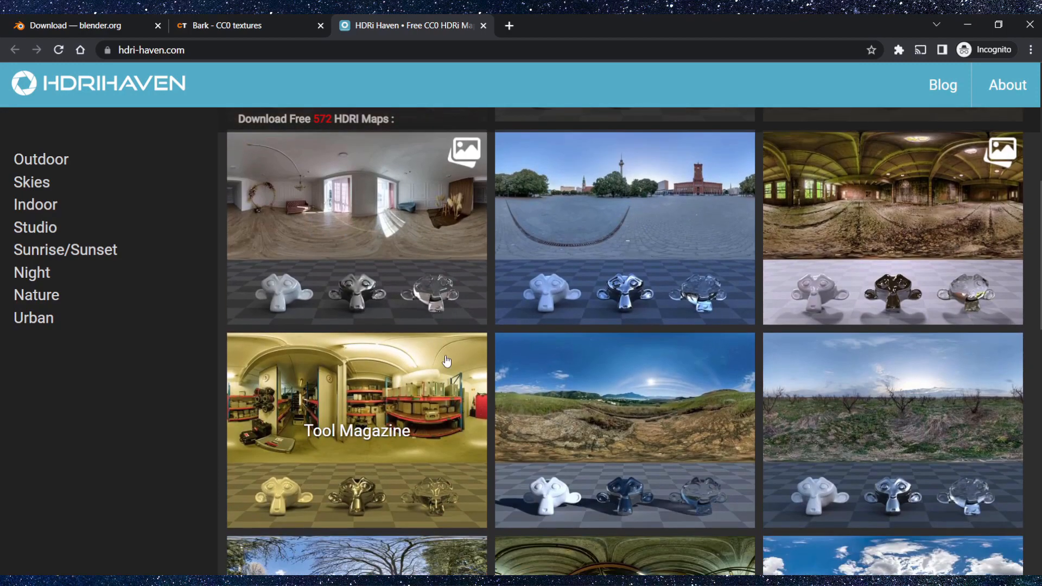
{"action": "scroll", "coordinate": [446, 360], "scroll_direction": "down", "scroll_amount": 3}
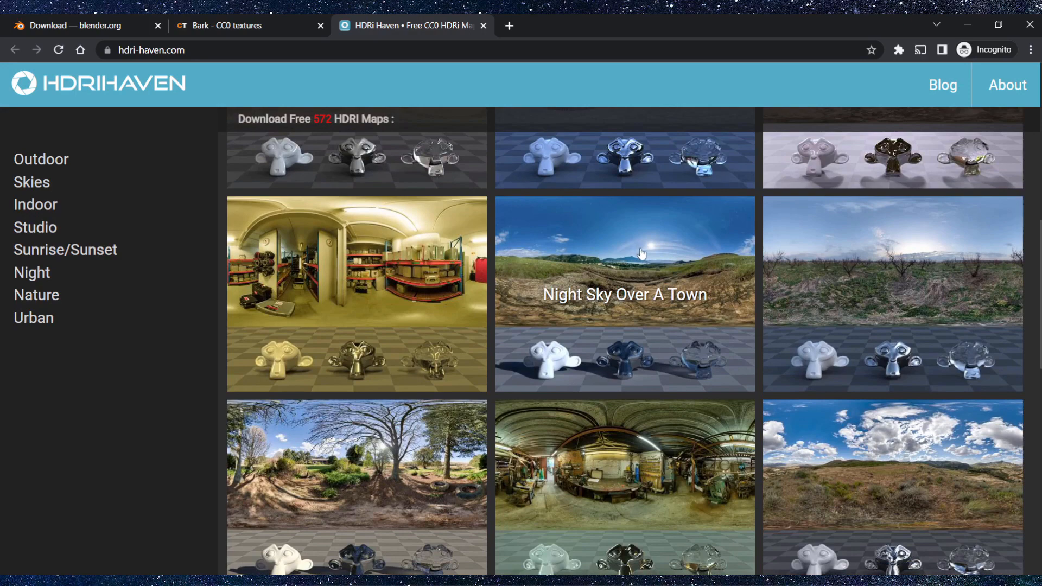
- Open the Night Sky Over A Town HDRI page, and return to browse more maps, dismissing the requests to allow ads
{"action": "left_click", "coordinate": [671, 259]}
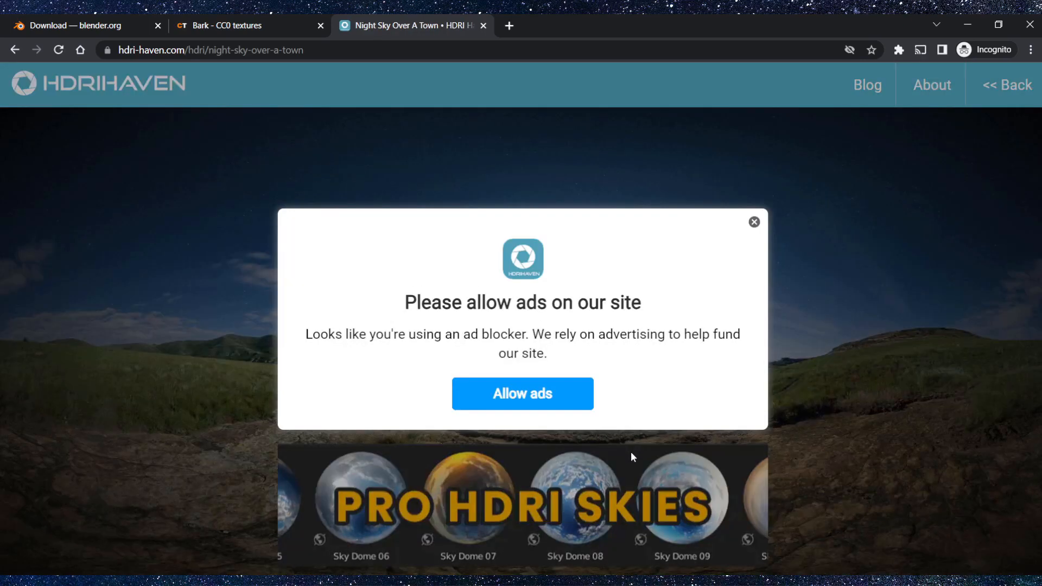
{"action": "left_click", "coordinate": [754, 222]}
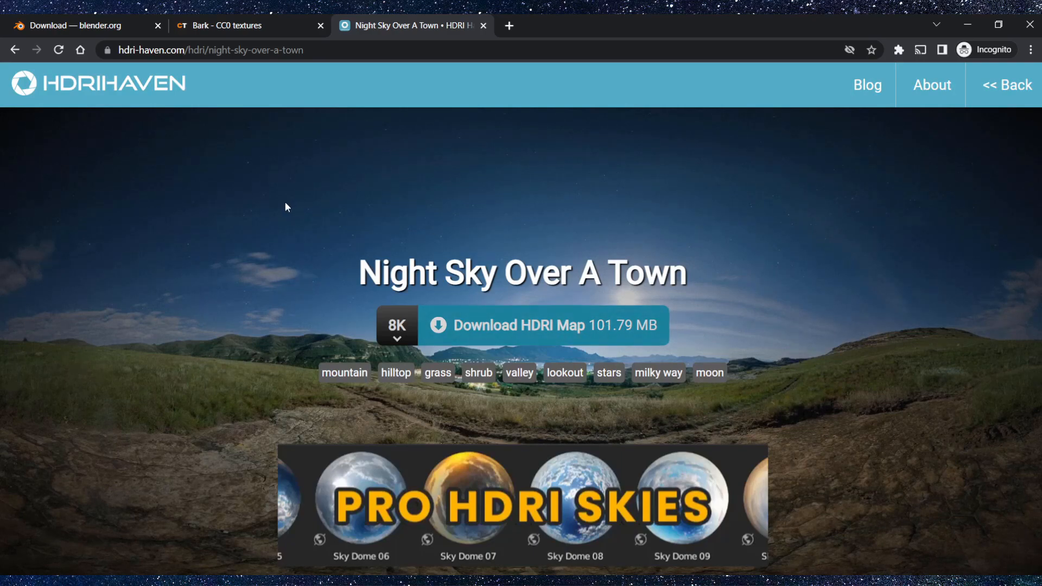
{"action": "key", "text": "alt+Left"}
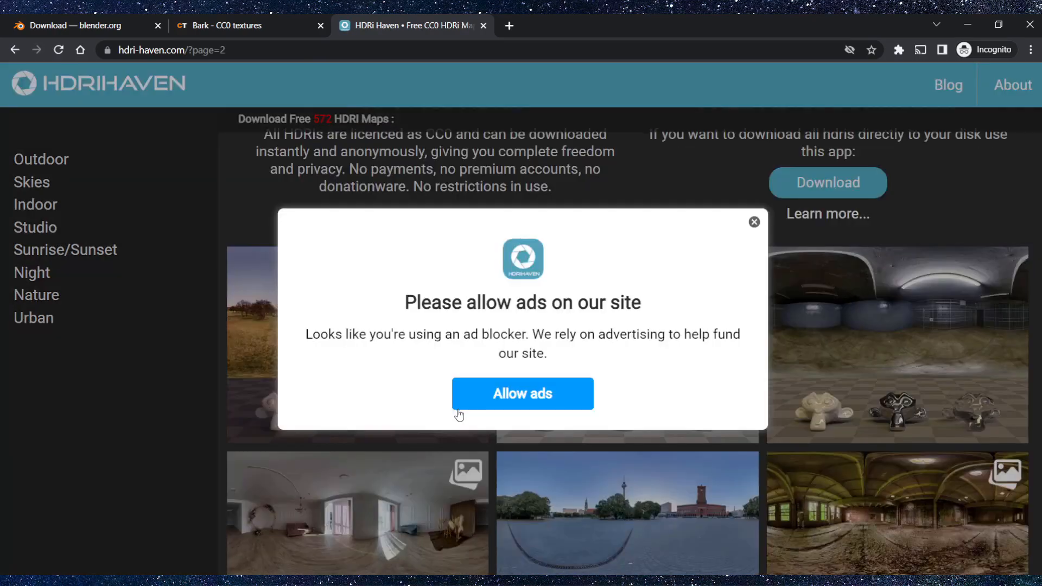
{"action": "left_click", "coordinate": [753, 222]}
{"action": "scroll", "coordinate": [859, 291], "scroll_direction": "down", "scroll_amount": 5}
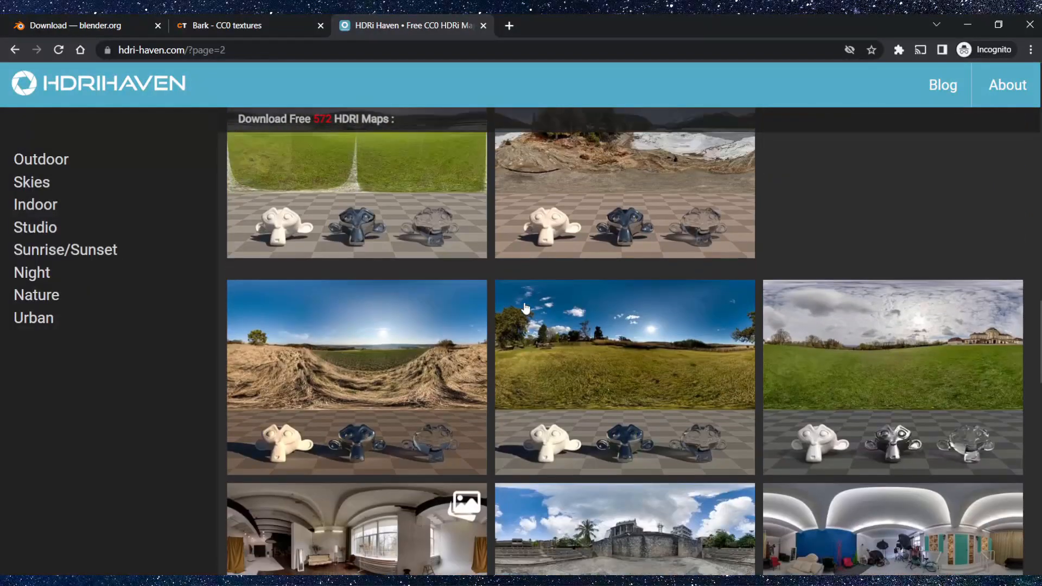
{"action": "scroll", "coordinate": [733, 458], "scroll_direction": "down", "scroll_amount": 4}
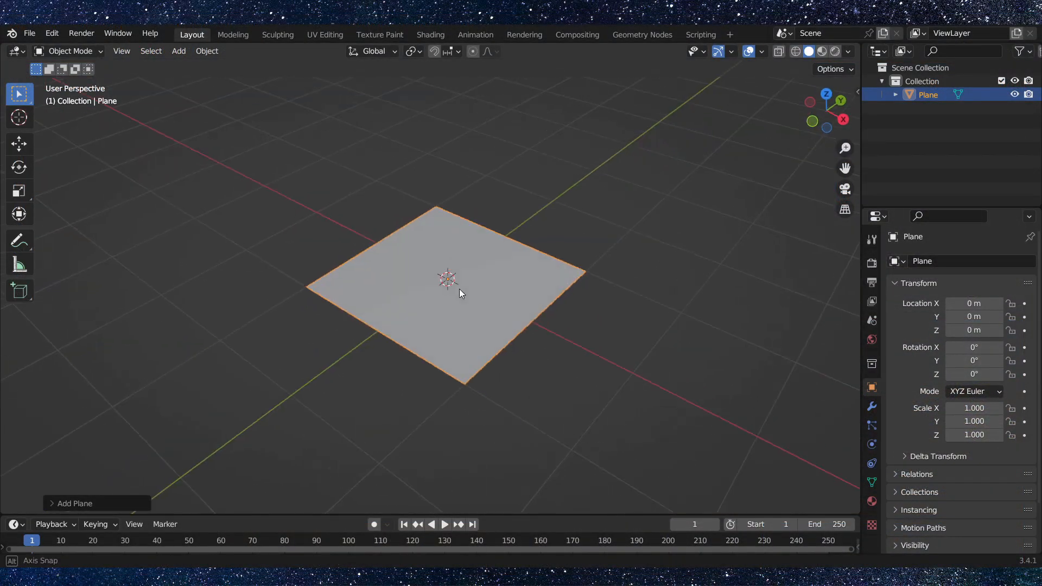
- Switch to Blender, deselect the plane and select it again
{"action": "middle_click_drag", "start_coordinate": [459, 289], "coordinate": [443, 283]}
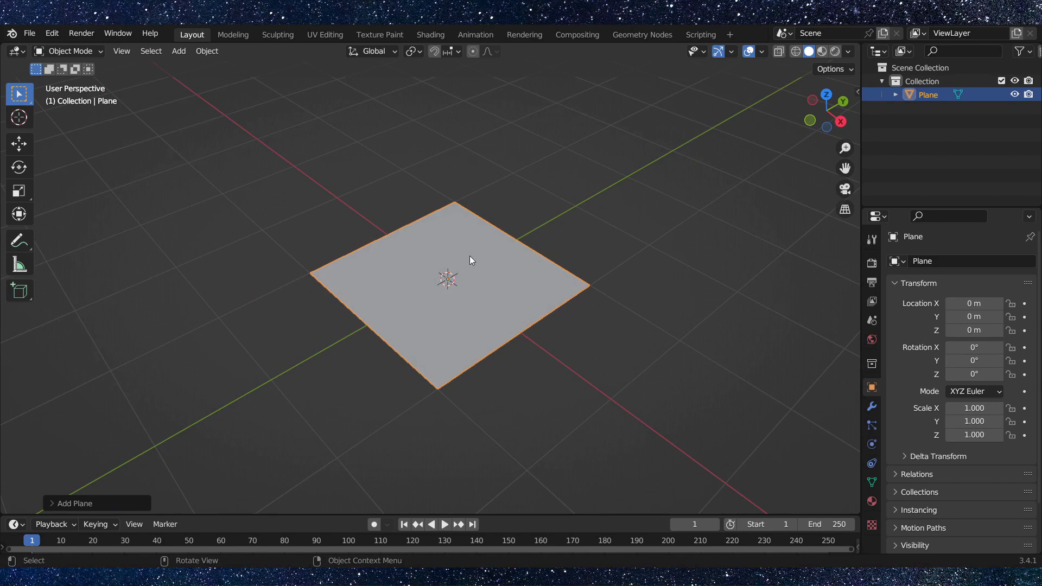
{"action": "left_click", "coordinate": [610, 240]}
{"action": "middle_click_drag", "start_coordinate": [488, 264], "coordinate": [515, 284]}
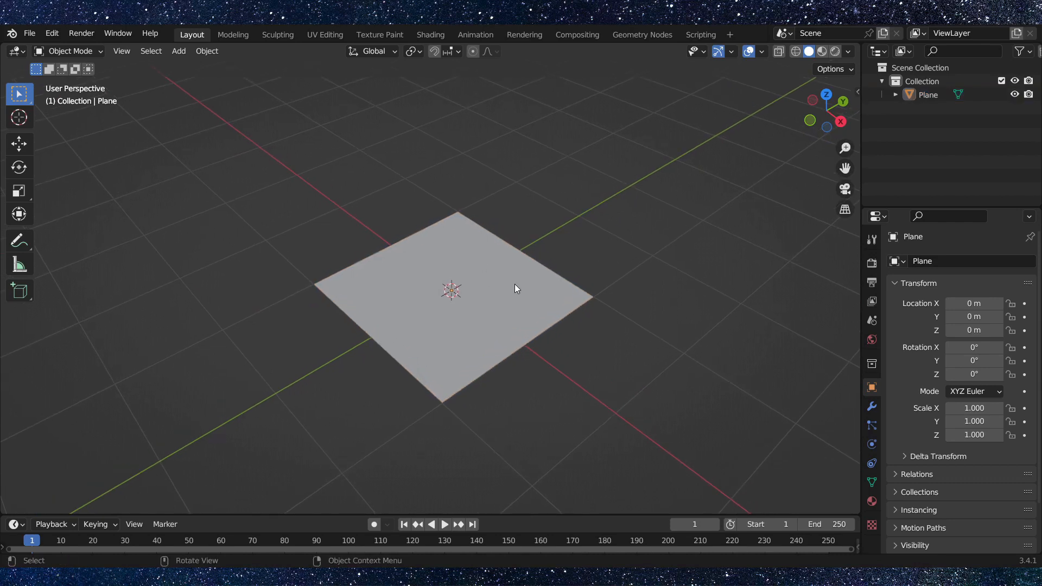
{"action": "left_click", "coordinate": [514, 284]}
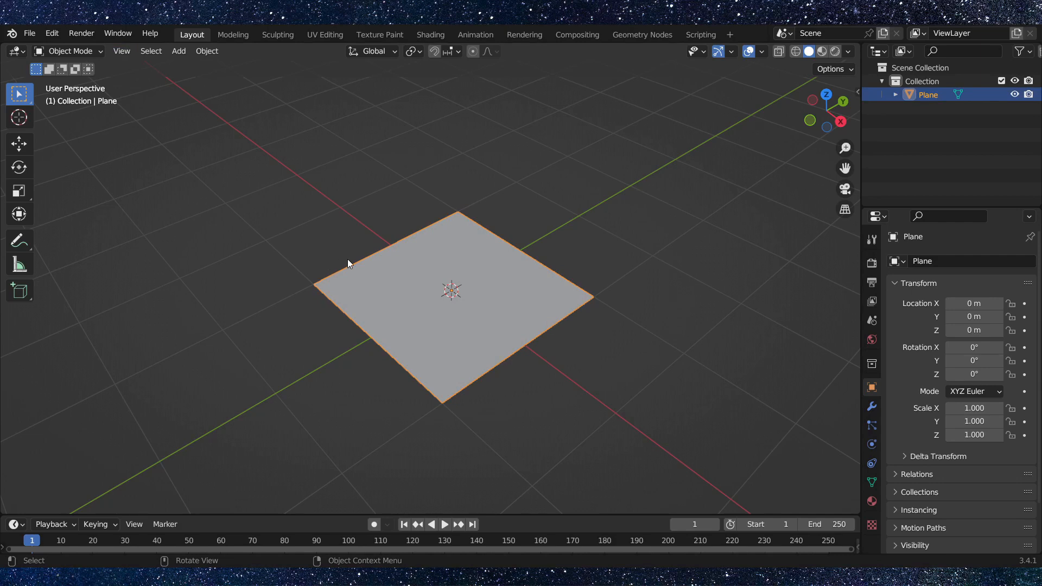
- Switch the plane into Edit Mode and back to Object Mode
{"action": "key", "text": "Tab"}
{"action": "key", "text": "Tab"}
{"action": "left_click", "coordinate": [86, 53]}
{"action": "scroll", "coordinate": [423, 290], "scroll_direction": "down", "scroll_amount": 2}
{"action": "middle_click_drag", "start_coordinate": [428, 282], "coordinate": [447, 275]}
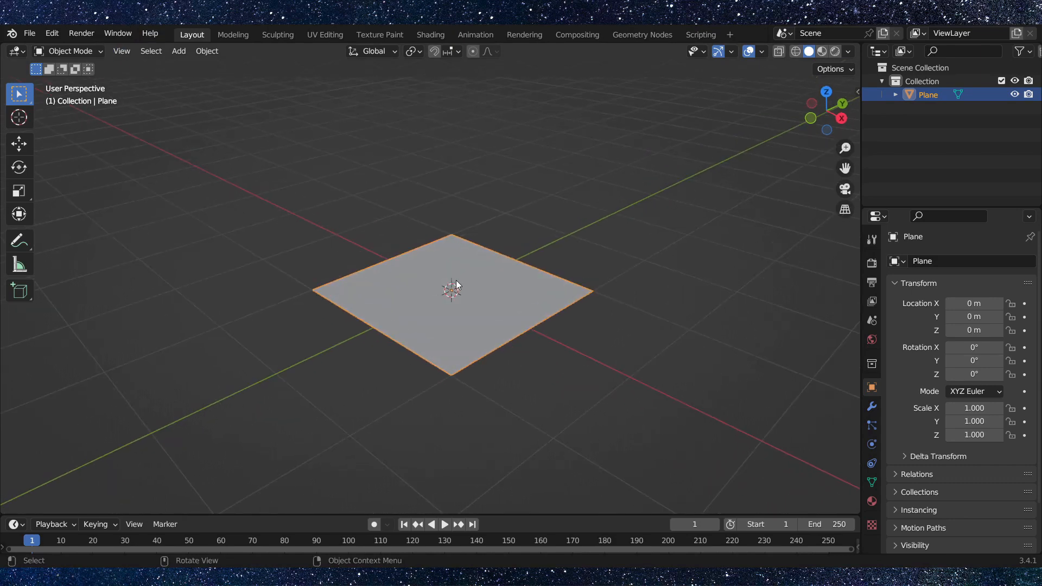
- Deselect and reselect the plane, and add a new material to it
{"action": "left_click", "coordinate": [581, 217]}
{"action": "left_click", "coordinate": [586, 298]}
{"action": "left_click", "coordinate": [682, 183]}
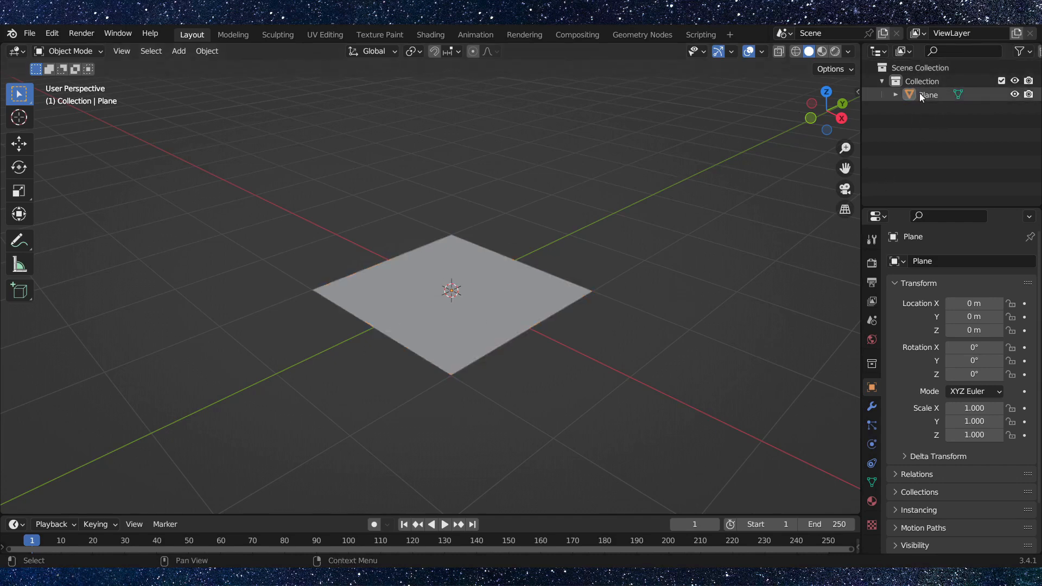
{"action": "left_click", "coordinate": [472, 334]}
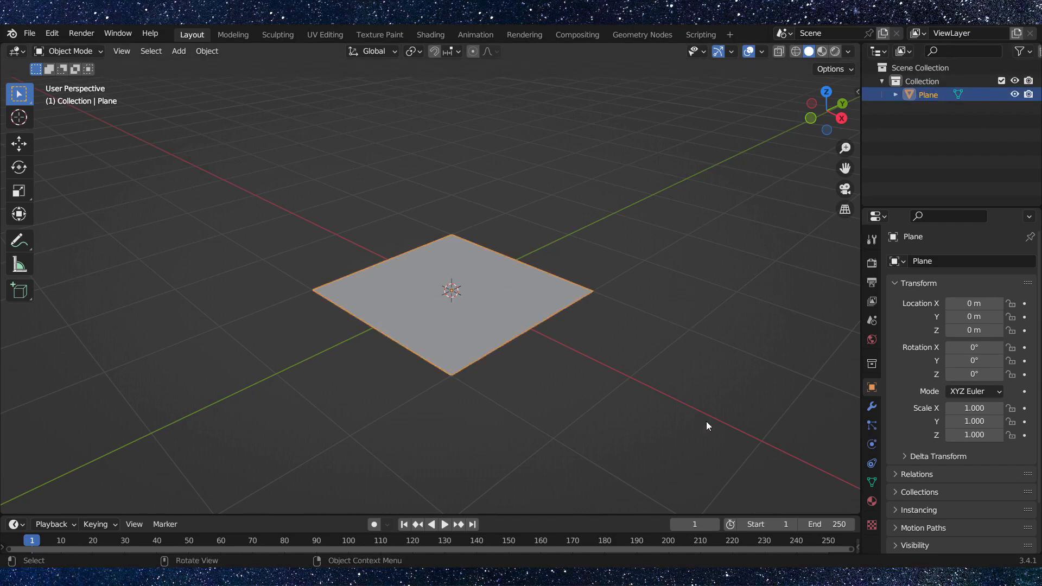
{"action": "left_click", "coordinate": [872, 501]}
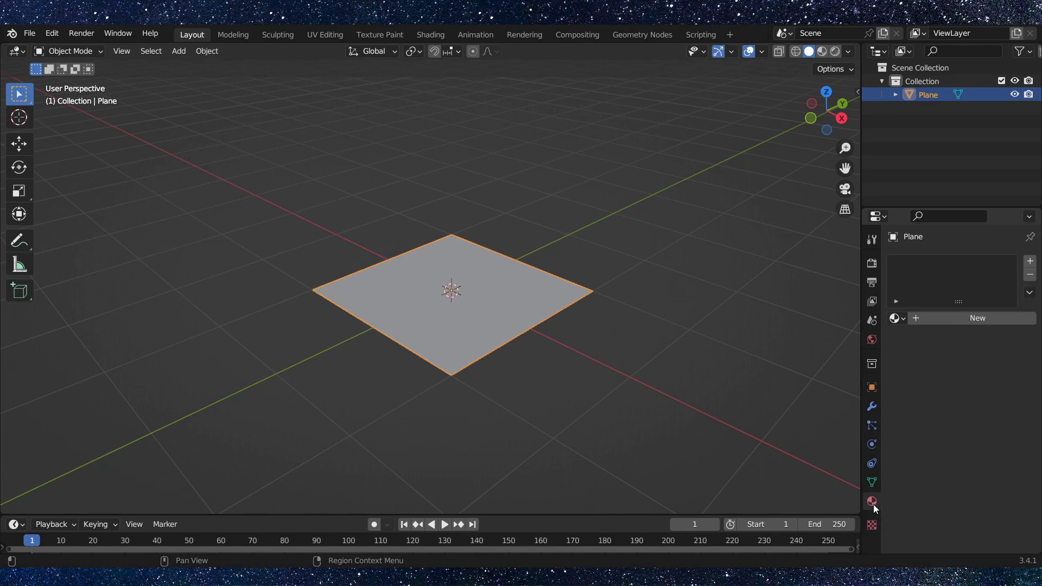
{"action": "left_click", "coordinate": [956, 321]}
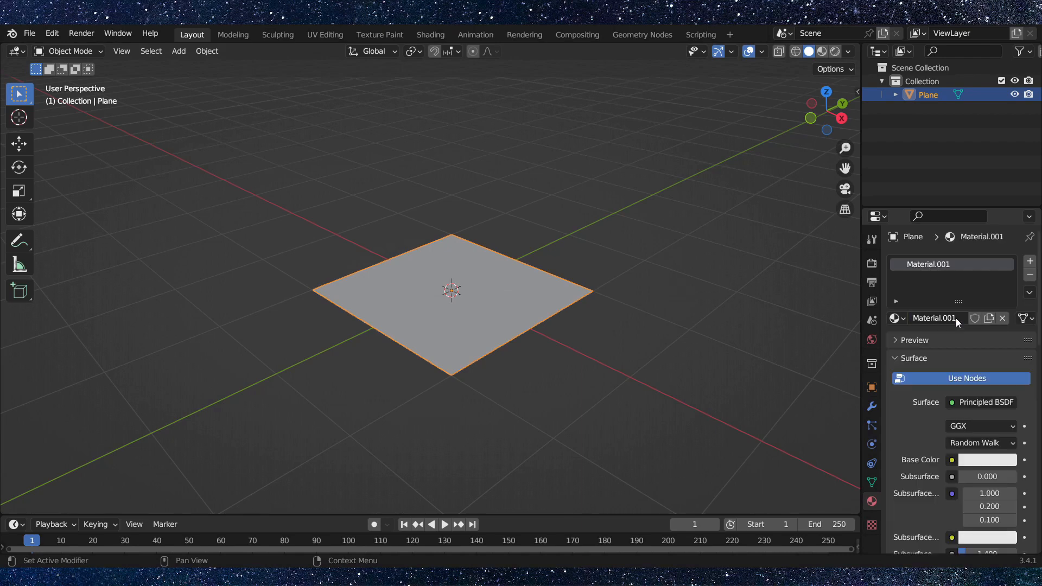
- Switch the viewport shading from Solid to Material Preview to show the plane's material
{"action": "scroll", "coordinate": [466, 326], "scroll_direction": "up", "scroll_amount": 2}
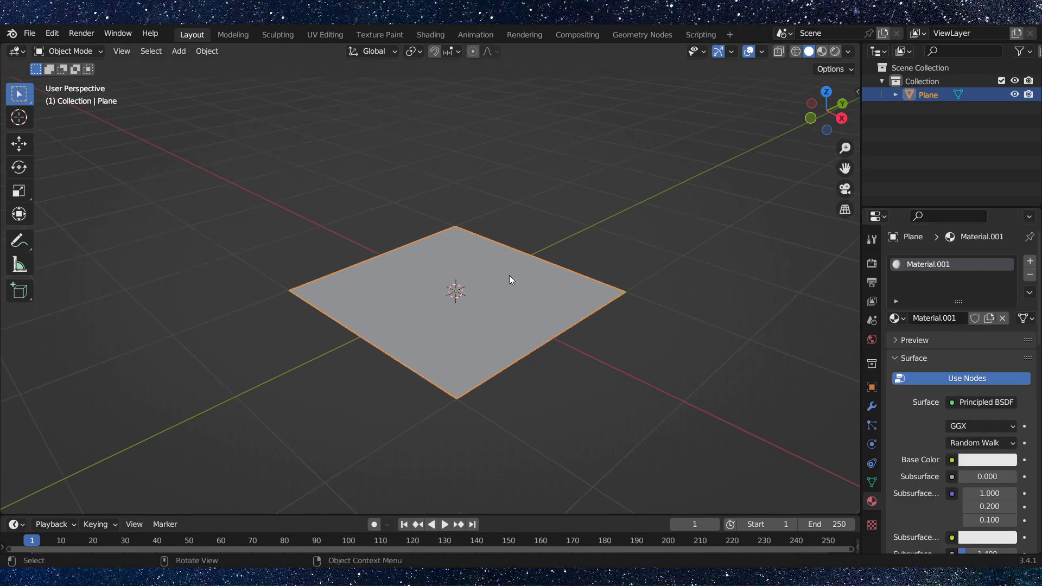
{"action": "scroll", "coordinate": [510, 279], "scroll_direction": "up", "scroll_amount": 1}
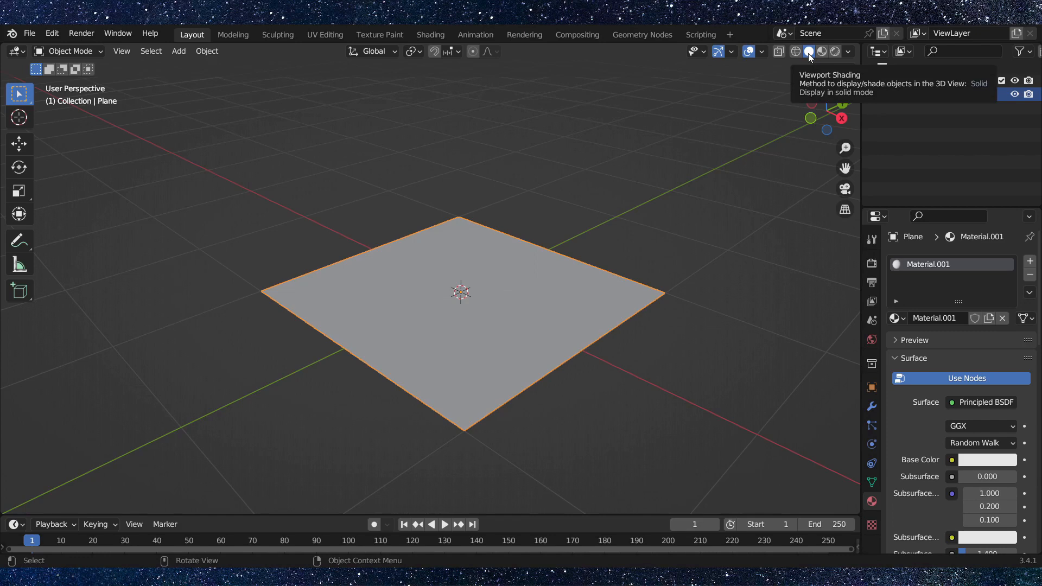
{"action": "mouse_move", "coordinate": [740, 125]}
{"action": "middle_mouse_down"}
{"action": "mouse_move", "coordinate": [503, 220]}
{"action": "mouse_move", "coordinate": [577, 224]}
{"action": "mouse_move", "coordinate": [549, 283]}
{"action": "middle_mouse_up"}
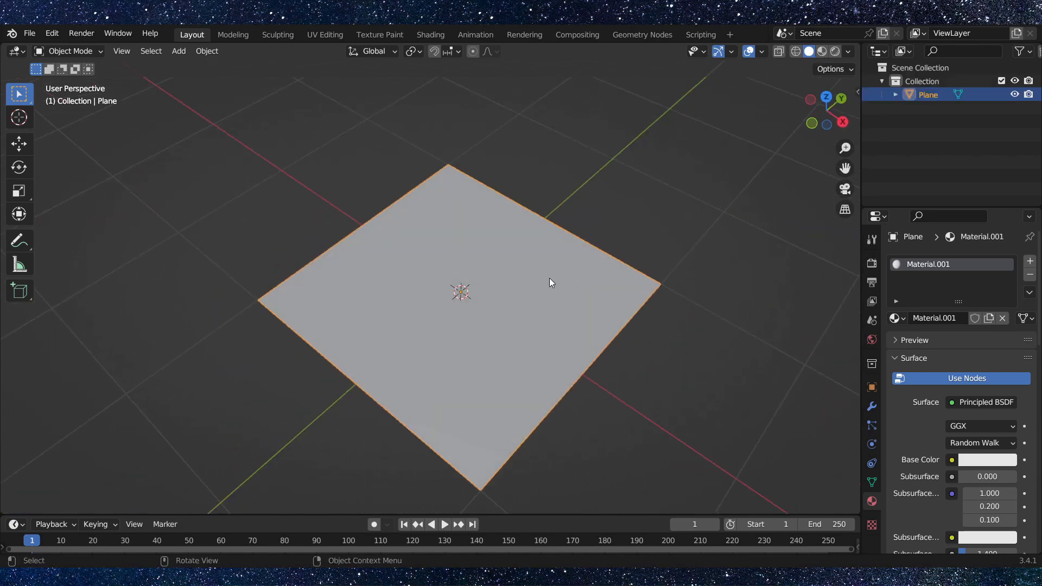
{"action": "scroll", "coordinate": [549, 278], "scroll_direction": "down", "scroll_amount": 3}
{"action": "middle_click_drag", "start_coordinate": [483, 296], "coordinate": [473, 281]}
{"action": "scroll", "coordinate": [480, 284], "scroll_direction": "up", "scroll_amount": 1}
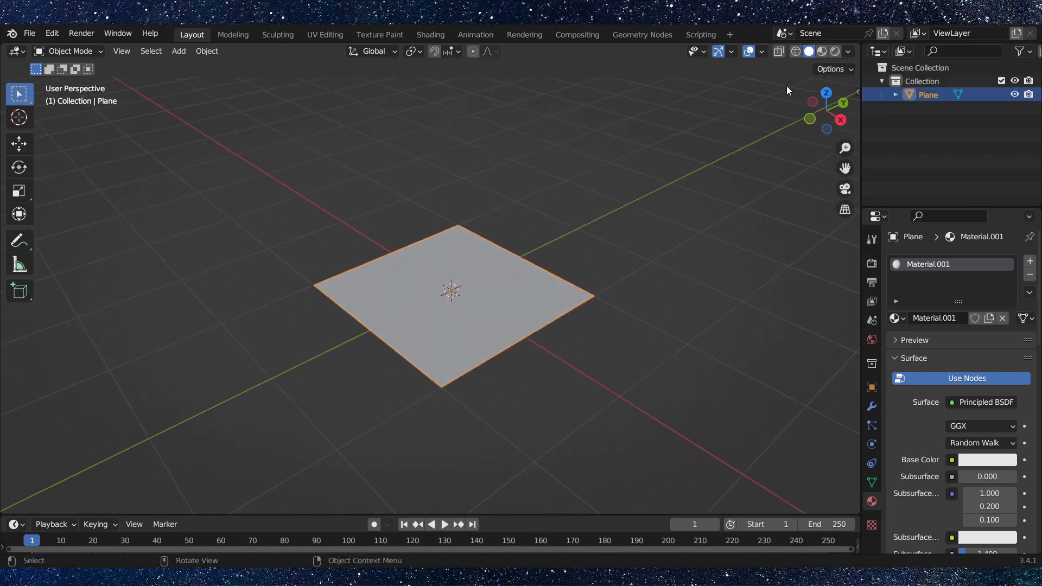
{"action": "left_click", "coordinate": [823, 53]}
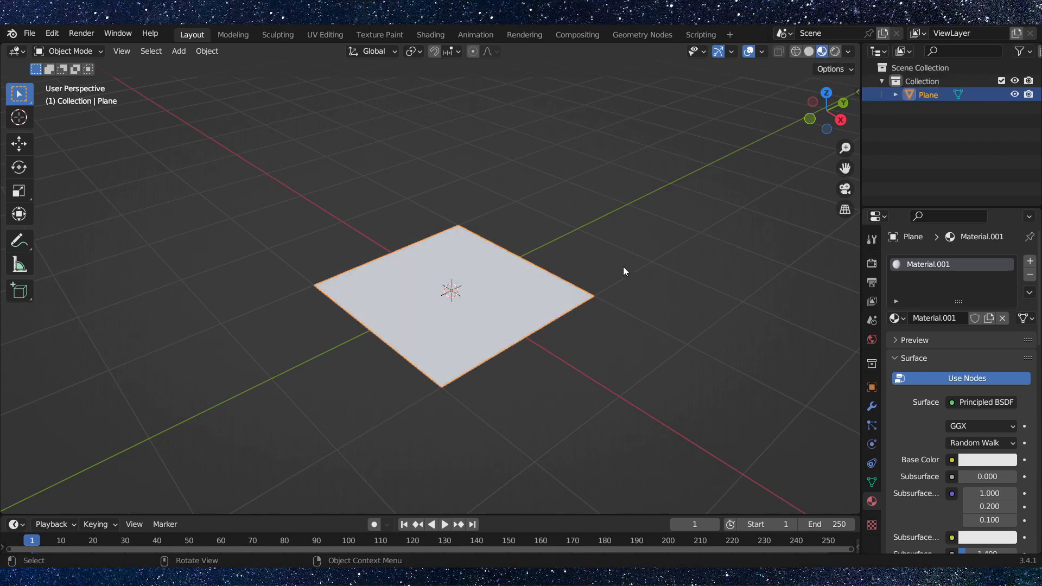
- View the plane in Rendered shading, and return to Material Preview
{"action": "left_click", "coordinate": [835, 51]}
{"action": "middle_click_drag", "start_coordinate": [412, 297], "coordinate": [391, 300]}
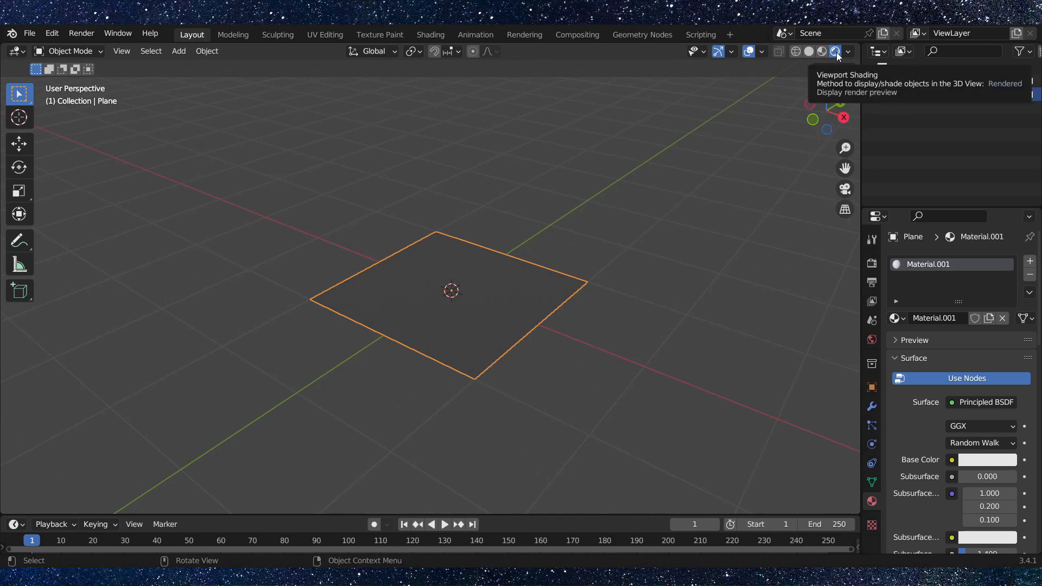
{"action": "left_click", "coordinate": [822, 52]}
{"action": "middle_click_drag", "start_coordinate": [507, 280], "coordinate": [481, 290]}
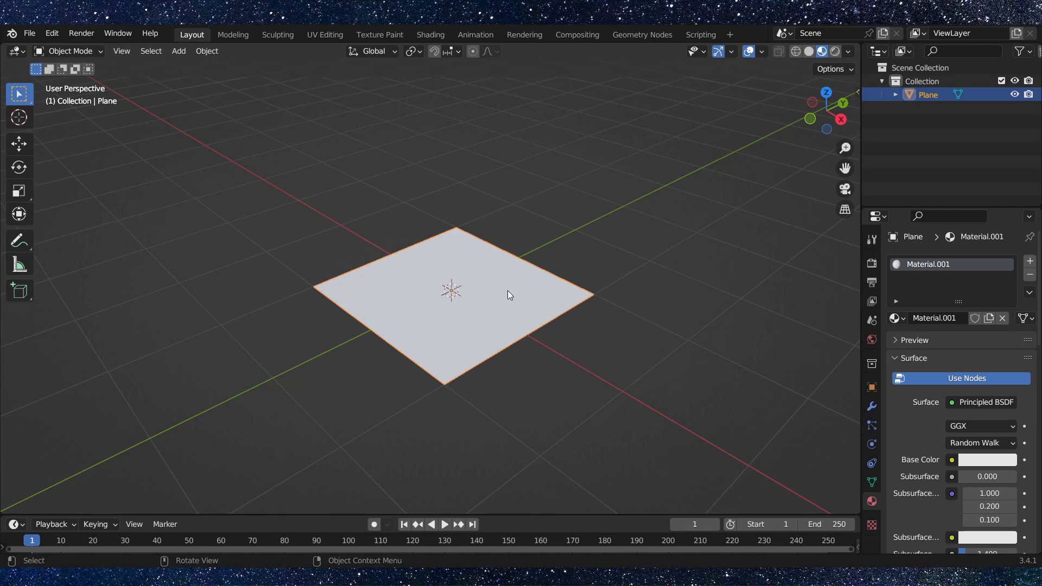
- Try a purple base color on the plane's material, and undo it
{"action": "left_click", "coordinate": [980, 461]}
{"action": "mouse_move", "coordinate": [952, 323]}
{"action": "left_mouse_down"}
{"action": "mouse_move", "coordinate": [960, 277]}
{"action": "mouse_move", "coordinate": [985, 287]}
{"action": "mouse_move", "coordinate": [983, 323]}
{"action": "mouse_move", "coordinate": [962, 352]}
{"action": "mouse_move", "coordinate": [912, 304]}
{"action": "mouse_move", "coordinate": [930, 283]}
{"action": "mouse_move", "coordinate": [961, 345]}
{"action": "mouse_move", "coordinate": [977, 310]}
{"action": "left_mouse_up"}
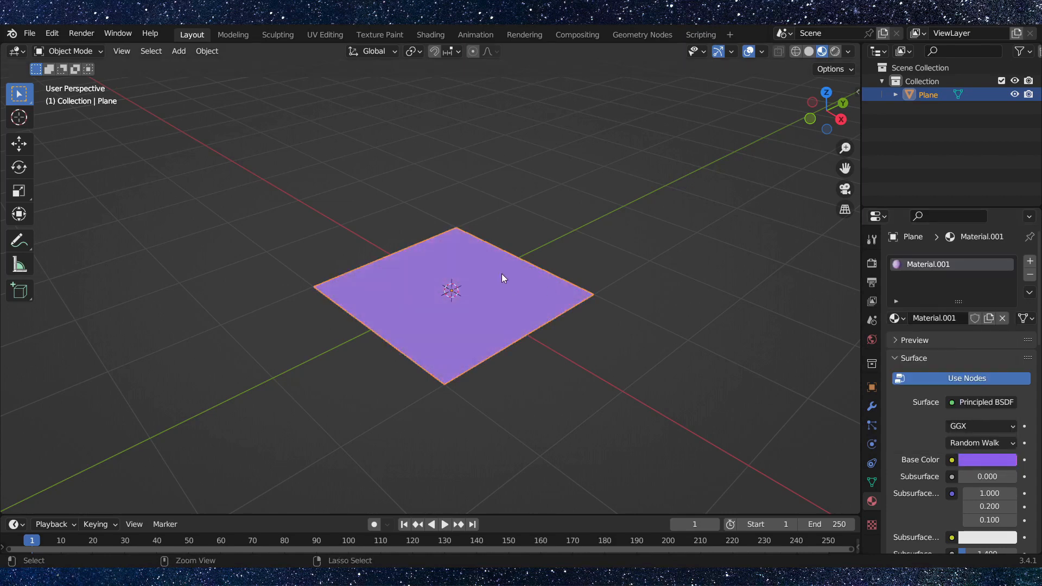
{"action": "key", "text": "ctrl+z"}
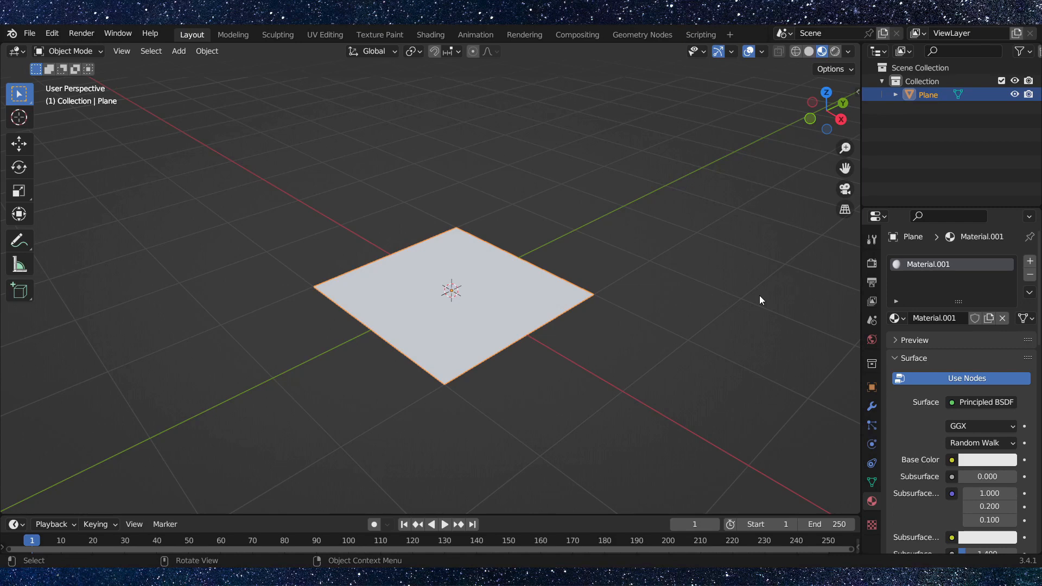
- Switch to the Shading workspace and frame the plane in its 3D viewport
{"action": "middle_click_drag", "start_coordinate": [460, 214], "coordinate": [454, 213]}
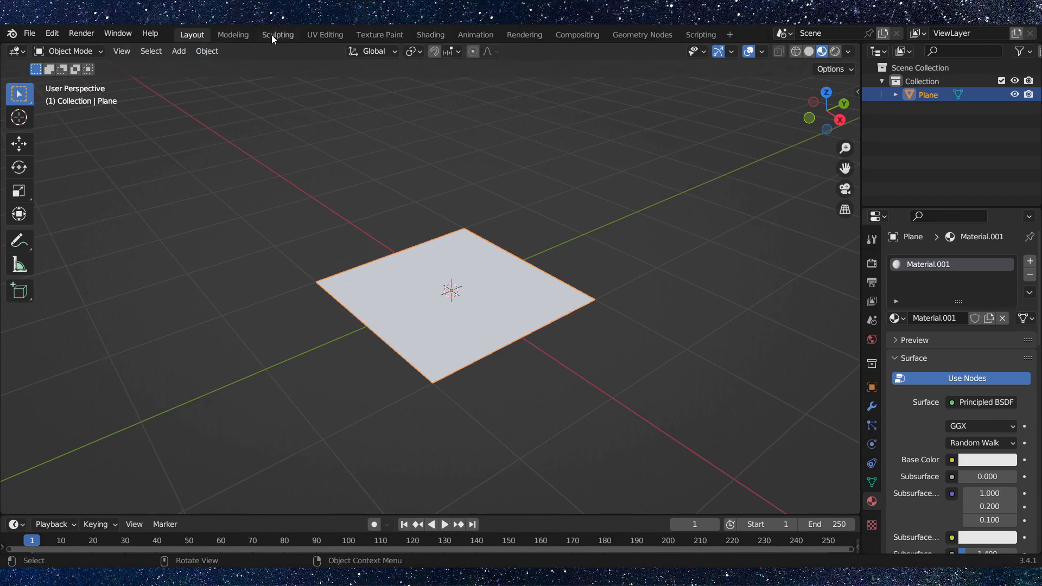
{"action": "left_click", "coordinate": [431, 35]}
{"action": "scroll", "coordinate": [493, 266], "scroll_direction": "up", "scroll_amount": 8}
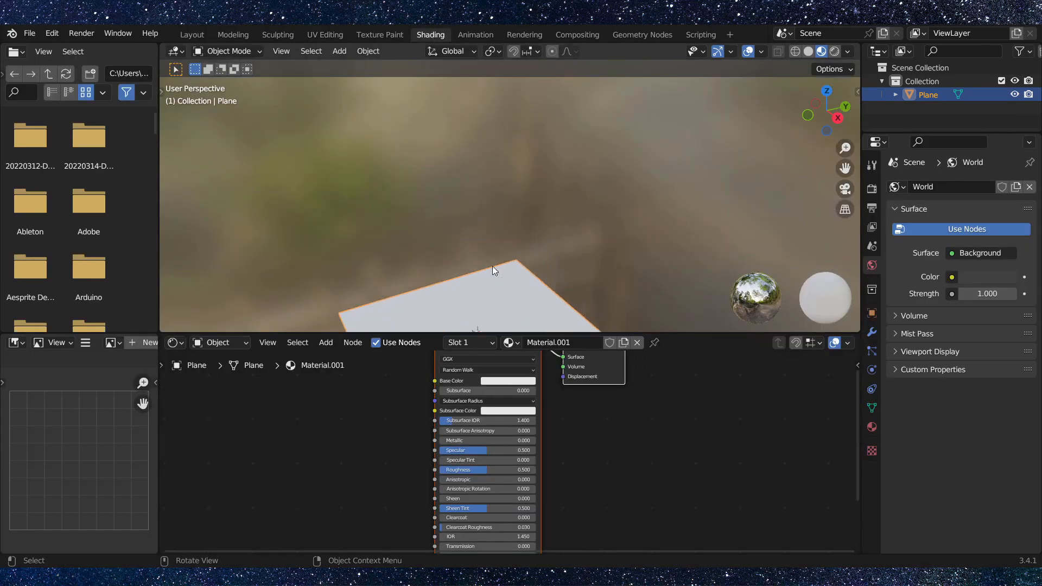
{"action": "scroll", "coordinate": [503, 253], "scroll_direction": "down", "scroll_amount": 7}
{"action": "scroll", "coordinate": [503, 265], "scroll_direction": "up", "scroll_amount": 4}
{"action": "middle_click_drag", "start_coordinate": [504, 263], "coordinate": [480, 210]}
{"action": "scroll", "coordinate": [521, 216], "scroll_direction": "up", "scroll_amount": 4}
{"action": "middle_click_drag", "start_coordinate": [568, 224], "coordinate": [522, 233]}
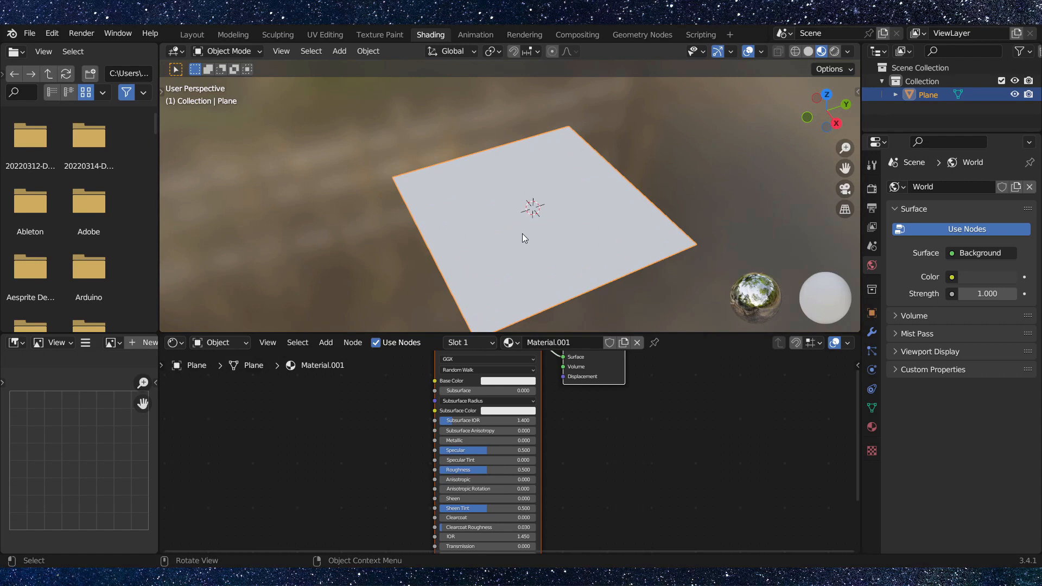
- Add an Image Texture node beside the Principled BSDF node in the plane's material
{"action": "middle_click_drag", "start_coordinate": [385, 426], "coordinate": [400, 478]}
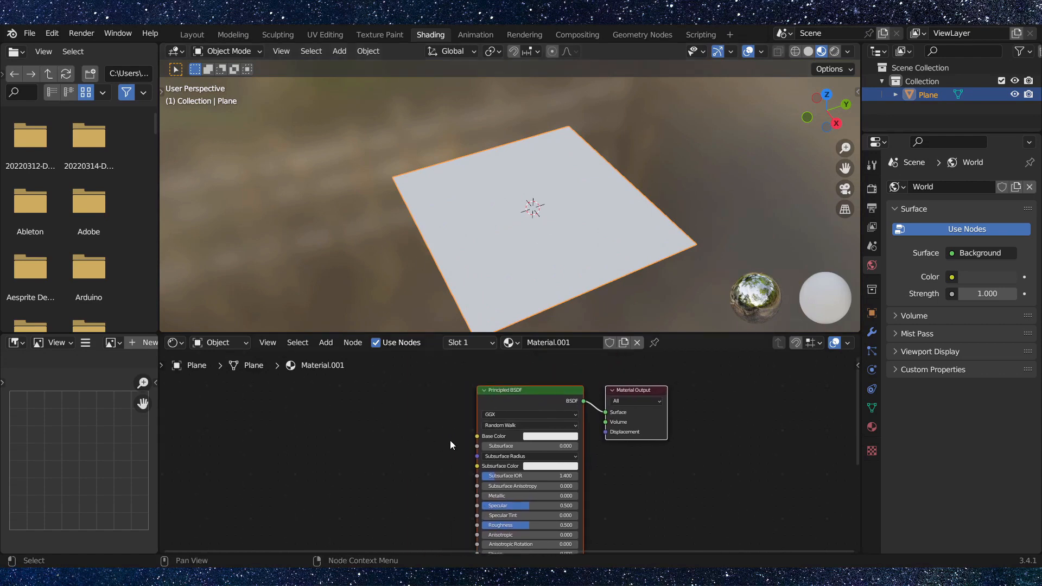
{"action": "scroll", "coordinate": [507, 451], "scroll_direction": "up", "scroll_amount": 2}
{"action": "scroll", "coordinate": [511, 448], "scroll_direction": "down", "scroll_amount": 2}
{"action": "scroll", "coordinate": [344, 481], "scroll_direction": "up", "scroll_amount": 3}
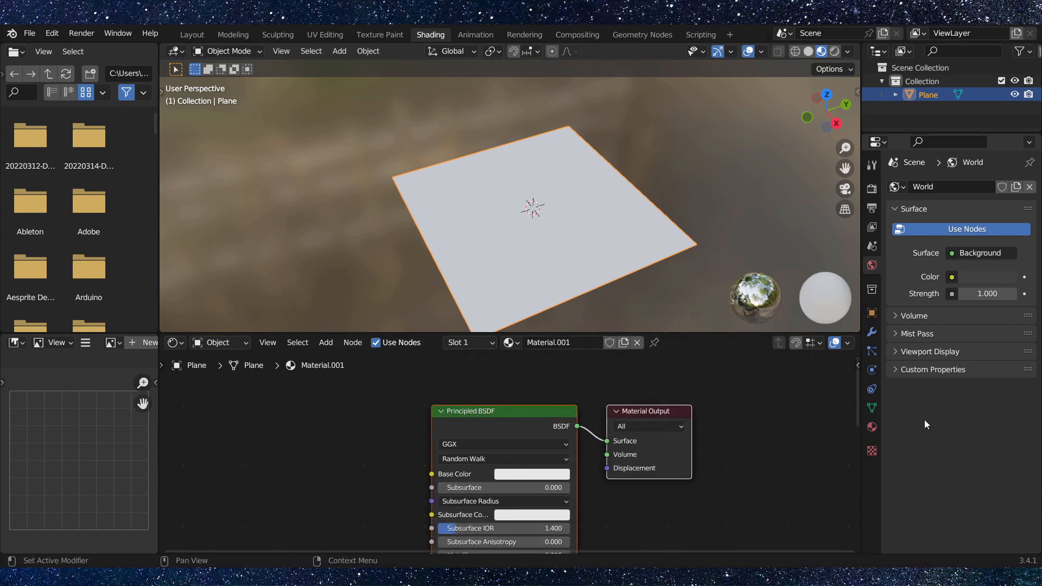
{"action": "scroll", "coordinate": [325, 478], "scroll_direction": "down", "scroll_amount": 5, "text": "shift"}
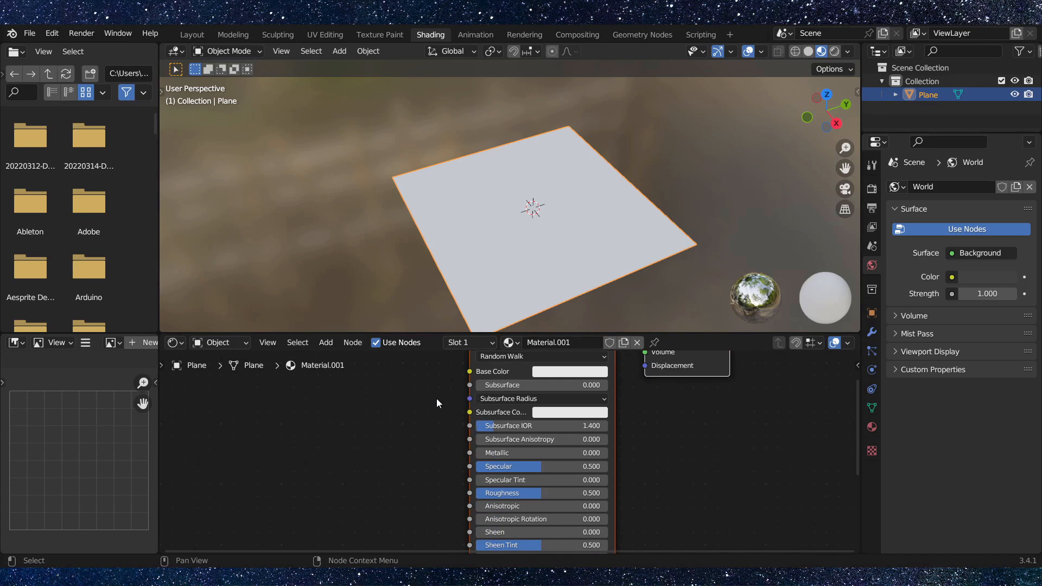
{"action": "scroll", "coordinate": [436, 398], "scroll_direction": "up", "scroll_amount": 4, "text": "shift"}
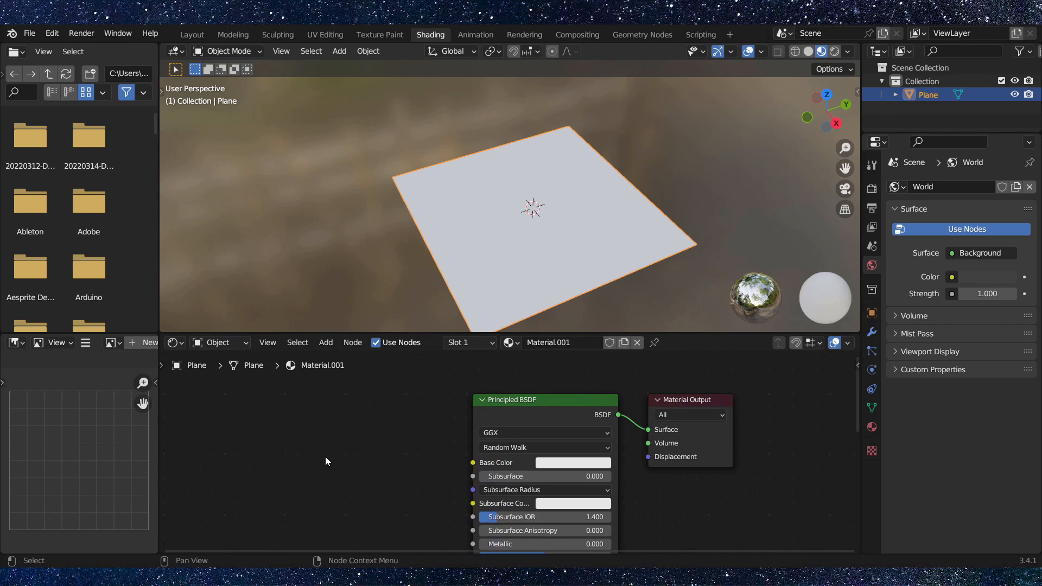
{"action": "key", "text": "shift+a"}
{"action": "left_click", "coordinate": [291, 410]}
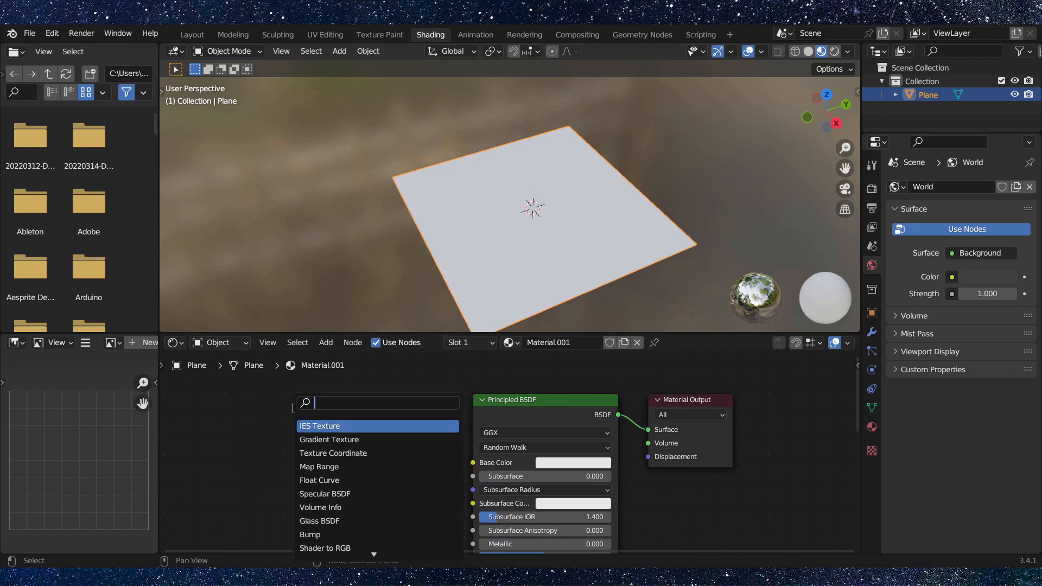
{"action": "type", "text": "image"}
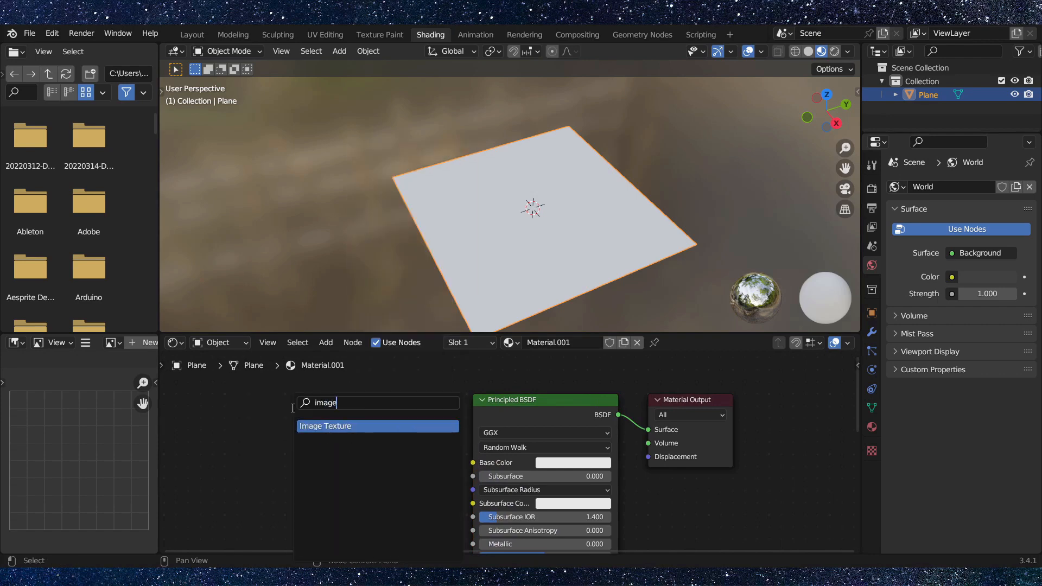
{"action": "left_click", "coordinate": [327, 428]}
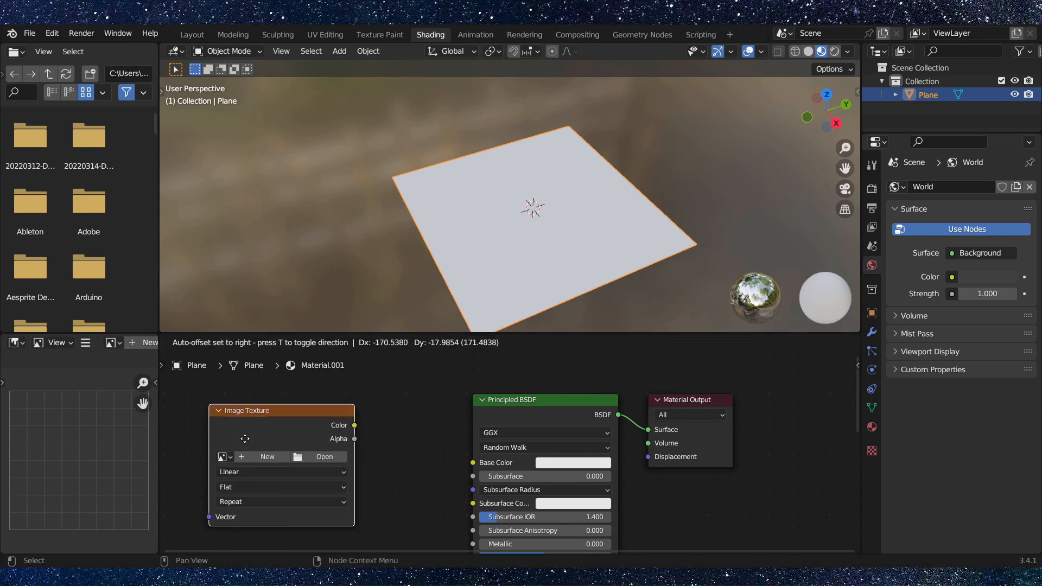
{"action": "left_click", "coordinate": [244, 439]}
- Load brick_moss_001_diff_4k.jpg into the Image Texture node, connect its Color output to the Principled BSDF's Base Color, and inspect the plane
{"action": "middle_click_drag", "start_coordinate": [419, 446], "coordinate": [469, 438]}
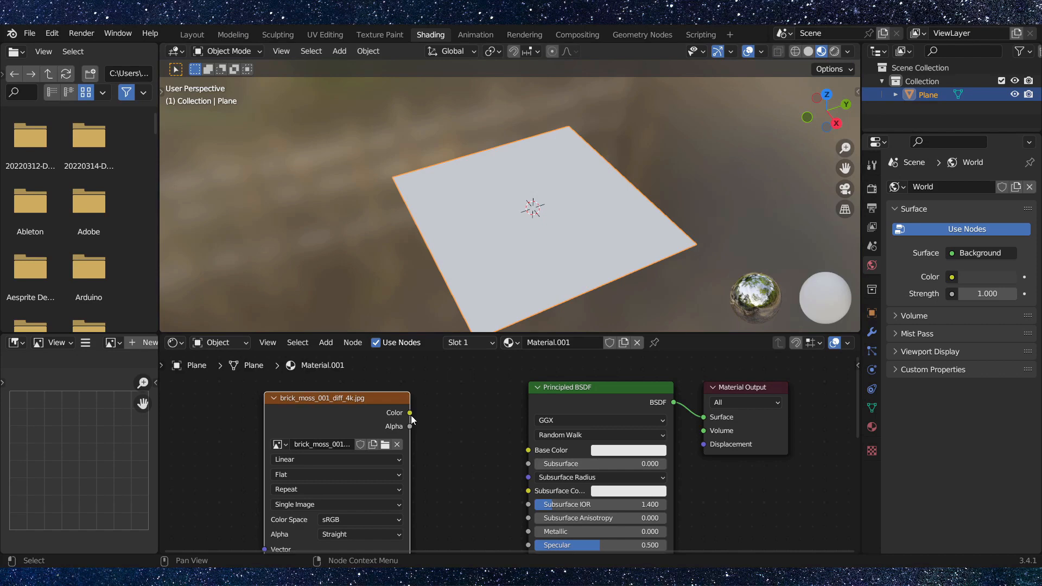
{"action": "left_click_drag", "start_coordinate": [410, 414], "coordinate": [527, 451]}
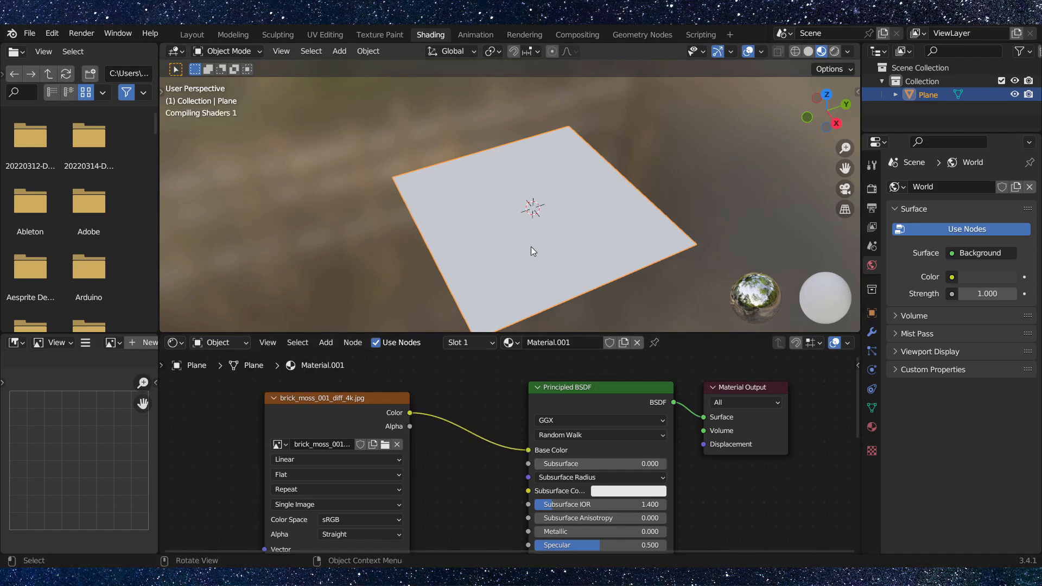
{"action": "mouse_move", "coordinate": [513, 209]}
{"action": "middle_mouse_down"}
{"action": "mouse_move", "coordinate": [540, 249]}
{"action": "mouse_move", "coordinate": [564, 244]}
{"action": "mouse_move", "coordinate": [526, 201]}
{"action": "mouse_move", "coordinate": [421, 169]}
{"action": "mouse_move", "coordinate": [520, 159]}
{"action": "mouse_move", "coordinate": [557, 180]}
{"action": "mouse_move", "coordinate": [517, 190]}
{"action": "middle_mouse_up"}
{"action": "scroll", "coordinate": [488, 206], "scroll_direction": "up", "scroll_amount": 4}
{"action": "scroll", "coordinate": [483, 200], "scroll_direction": "down", "scroll_amount": 3}
{"action": "middle_click_drag", "start_coordinate": [506, 140], "coordinate": [470, 230]}
{"action": "scroll", "coordinate": [444, 477], "scroll_direction": "down", "scroll_amount": 1}
{"action": "scroll", "coordinate": [451, 493], "scroll_direction": "down", "scroll_amount": 1}
{"action": "middle_click_drag", "start_coordinate": [450, 493], "coordinate": [448, 439]}
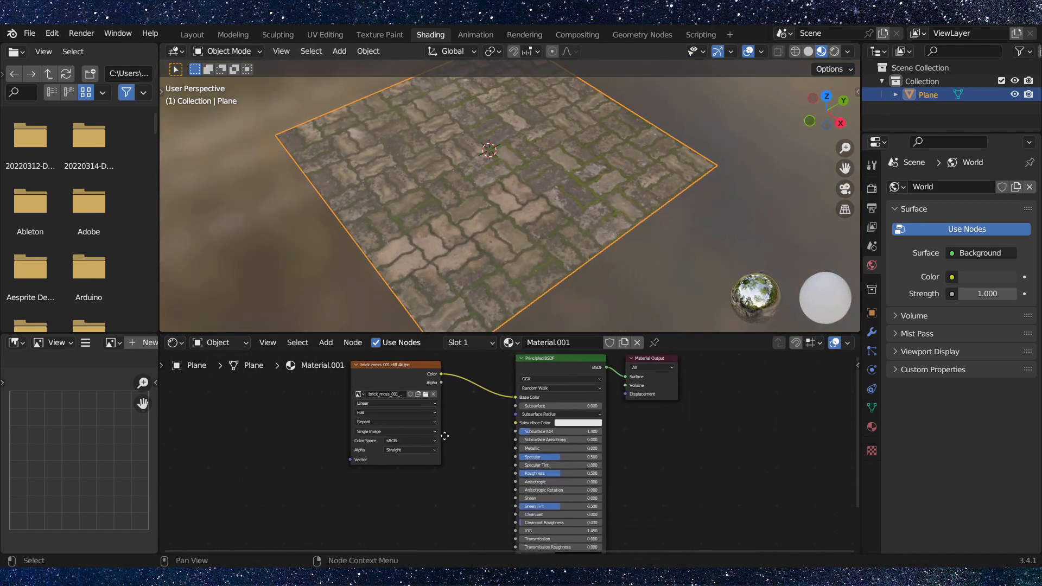
{"action": "scroll", "coordinate": [449, 438], "scroll_direction": "up", "scroll_amount": 2}
{"action": "scroll", "coordinate": [470, 488], "scroll_direction": "down", "scroll_amount": 1}
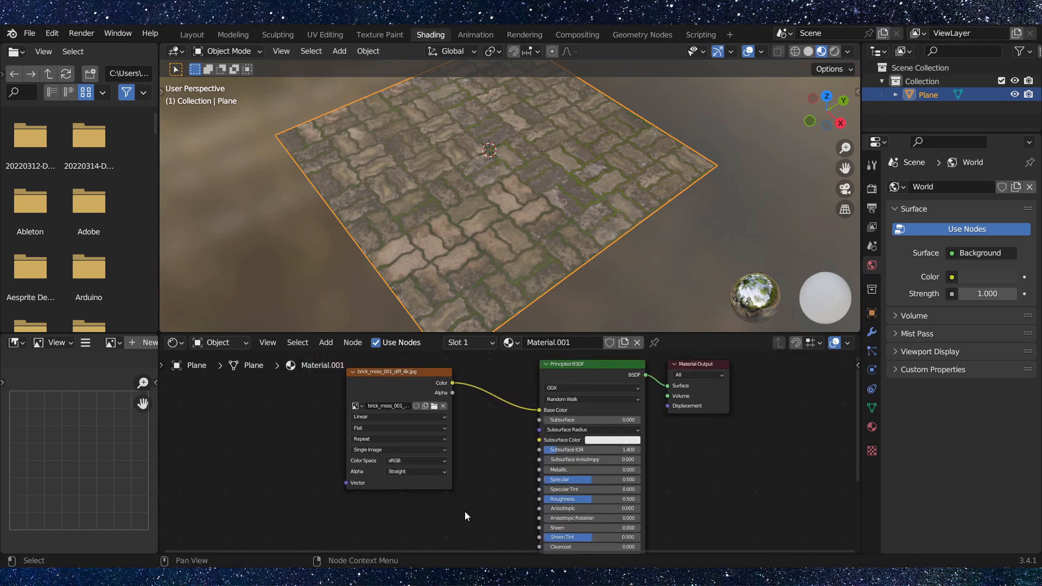
{"action": "middle_click_drag", "start_coordinate": [464, 511], "coordinate": [516, 401]}
{"action": "scroll", "coordinate": [498, 469], "scroll_direction": "up", "scroll_amount": 1}
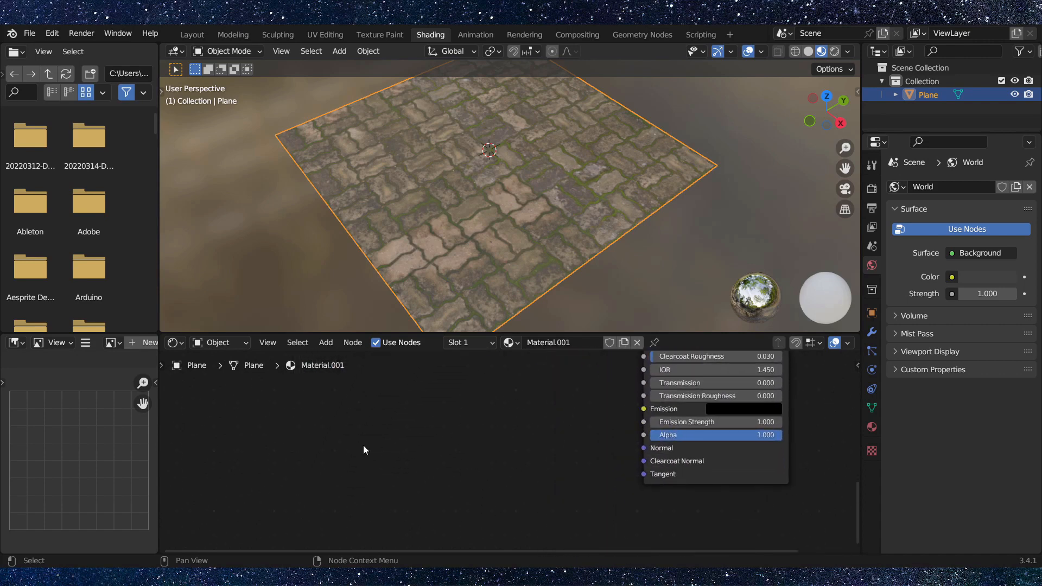
{"action": "key", "text": "shift+a"}
{"action": "key", "text": "i"}
{"action": "key", "text": "m"}
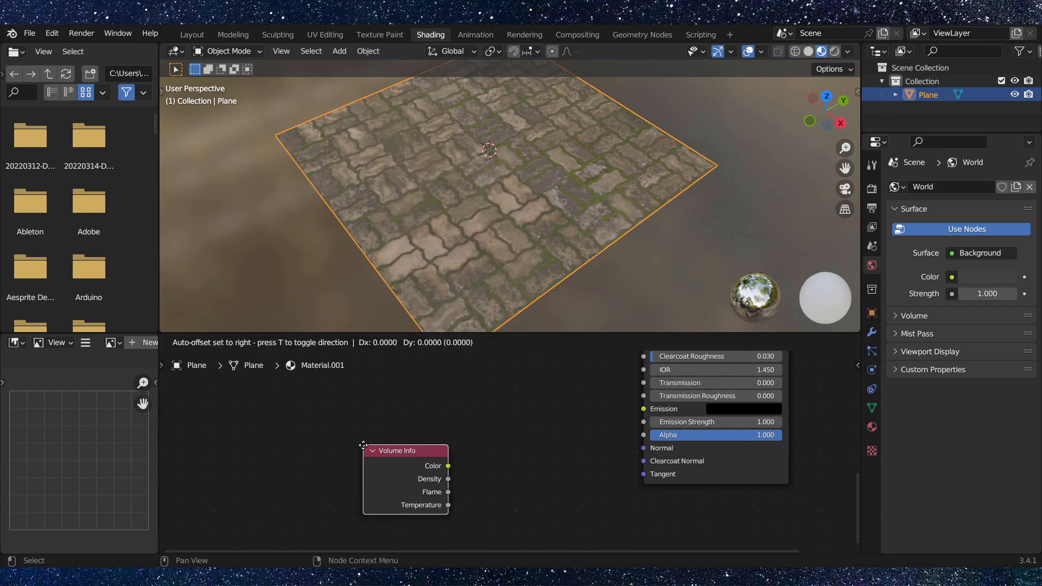
{"action": "key", "text": "Escape"}
- Add a second Image Texture node beside the lower inputs of the Principled BSDF node
{"action": "middle_click_drag", "start_coordinate": [407, 412], "coordinate": [377, 461]}
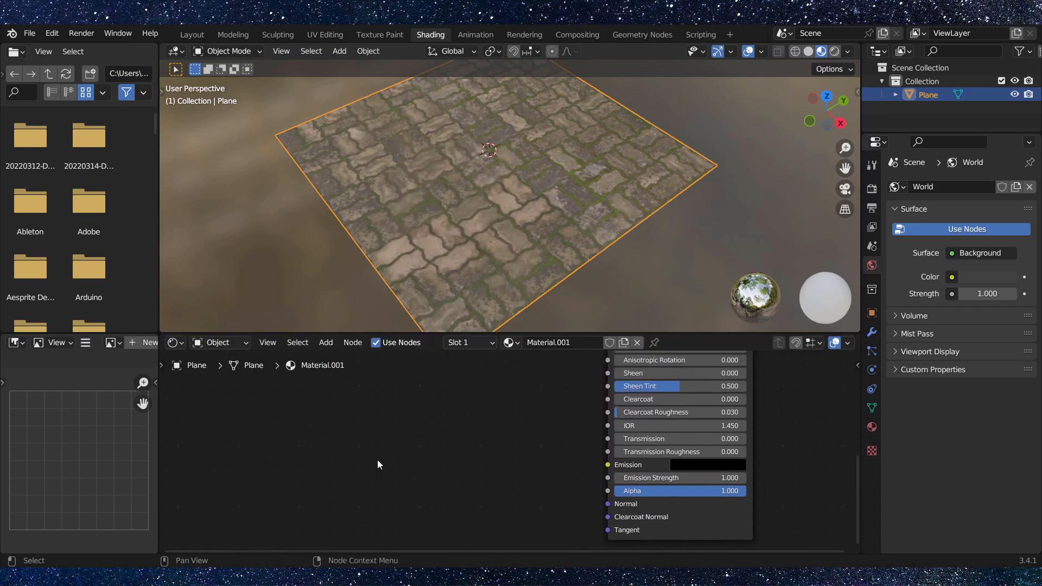
{"action": "key", "text": "shift+a"}
{"action": "left_click", "coordinate": [347, 410]}
{"action": "type", "text": "ima"}
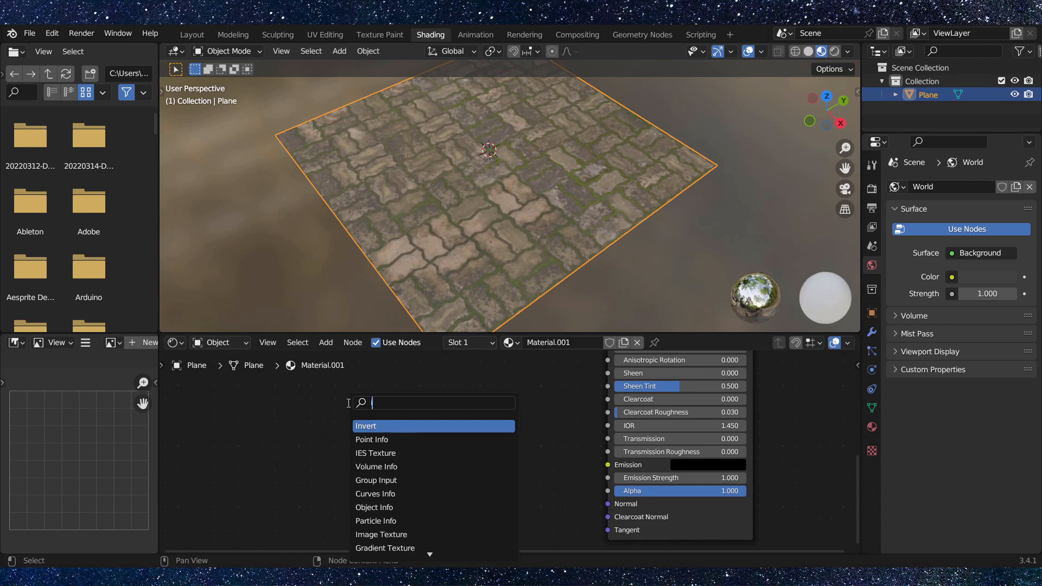
{"action": "key", "text": "Return"}
{"action": "left_click", "coordinate": [297, 424]}
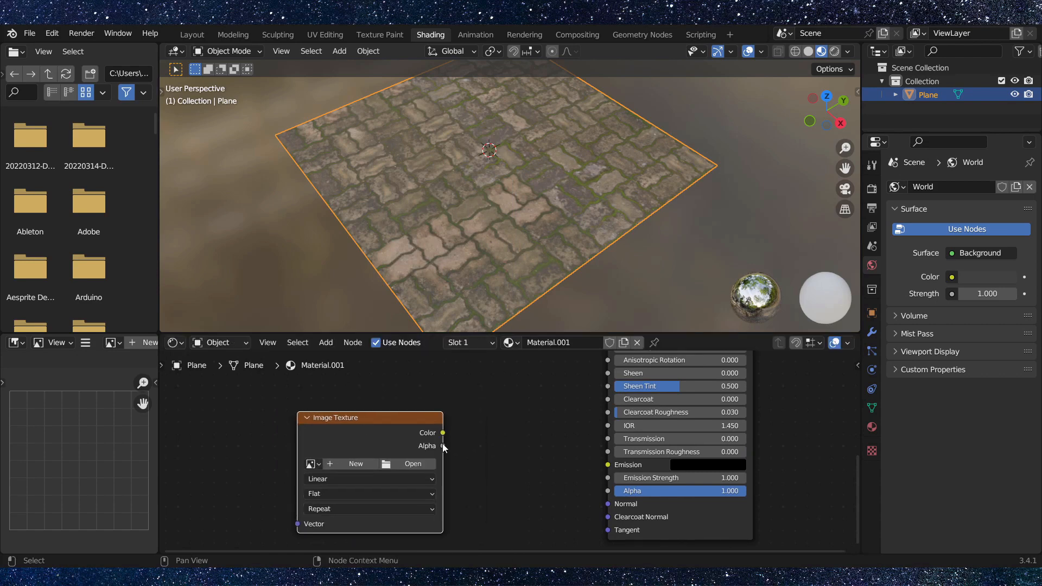
- Load brick_moss_001_nor_gl_4k.jpg into the second Image Texture node and connect its Color output to the Principled BSDF's Normal input
{"action": "left_click", "coordinate": [415, 464]}
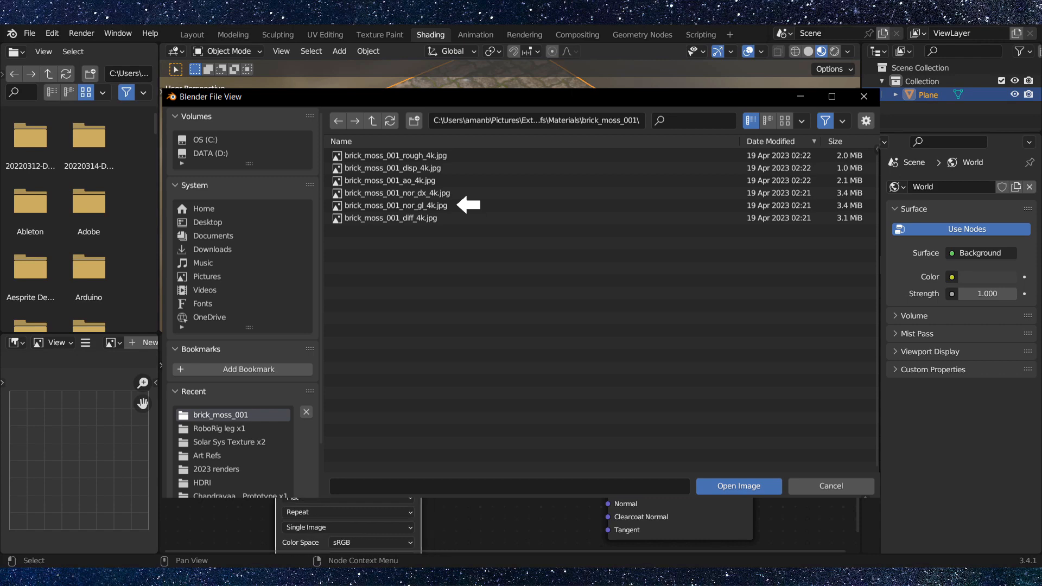
{"action": "double_click", "coordinate": [396, 205]}
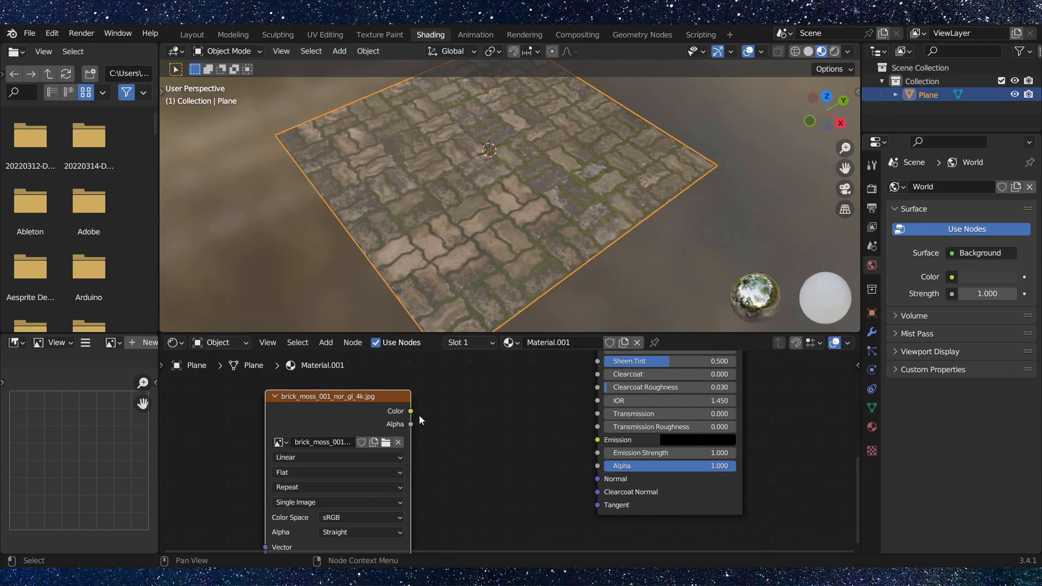
{"action": "mouse_move", "coordinate": [410, 411]}
{"action": "left_mouse_down"}
{"action": "mouse_move", "coordinate": [447, 412]}
{"action": "mouse_move", "coordinate": [601, 491]}
{"action": "mouse_move", "coordinate": [600, 478]}
{"action": "left_mouse_up"}
{"action": "mouse_move", "coordinate": [499, 220]}
{"action": "middle_mouse_down"}
{"action": "mouse_move", "coordinate": [448, 202]}
{"action": "mouse_move", "coordinate": [533, 218]}
{"action": "mouse_move", "coordinate": [505, 238]}
{"action": "middle_mouse_up"}
{"action": "middle_click_drag", "start_coordinate": [474, 357], "coordinate": [499, 383]}
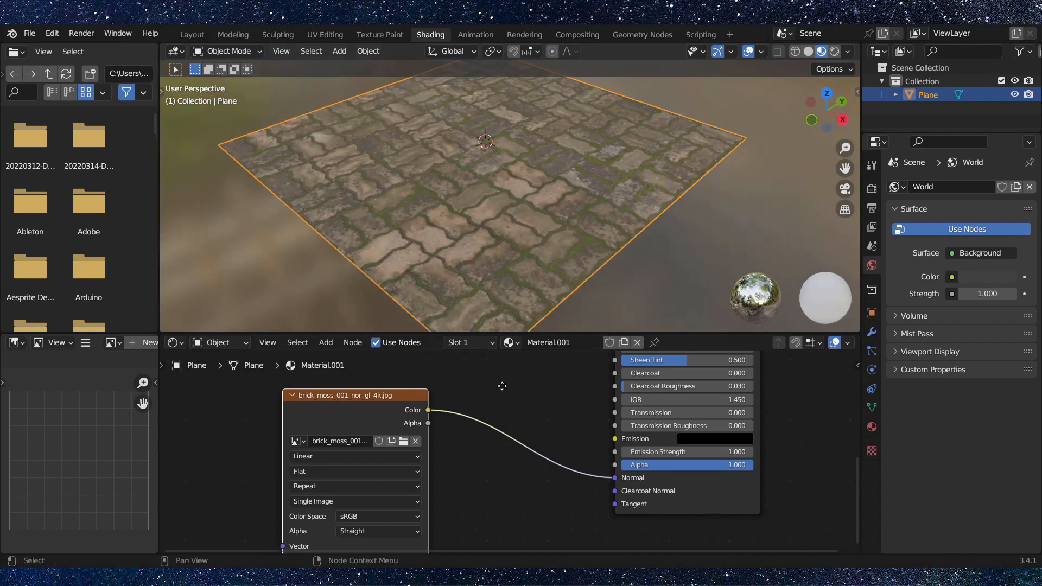
- Set the color space of the brick_moss_001_nor_gl_4k.jpg texture node to Non-Color
{"action": "middle_click_drag", "start_coordinate": [451, 485], "coordinate": [526, 439]}
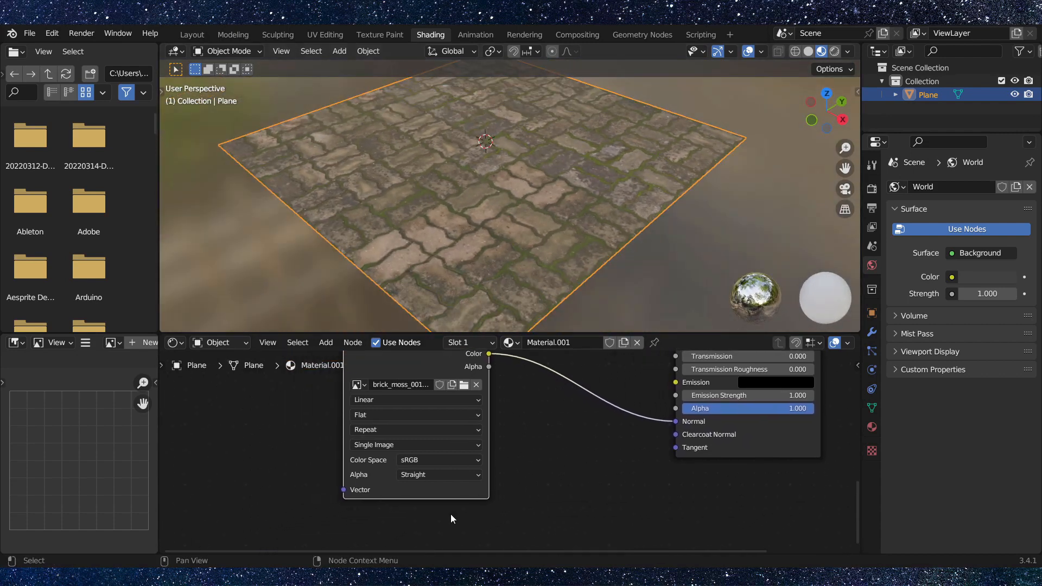
{"action": "scroll", "coordinate": [450, 513], "scroll_direction": "up", "scroll_amount": 2}
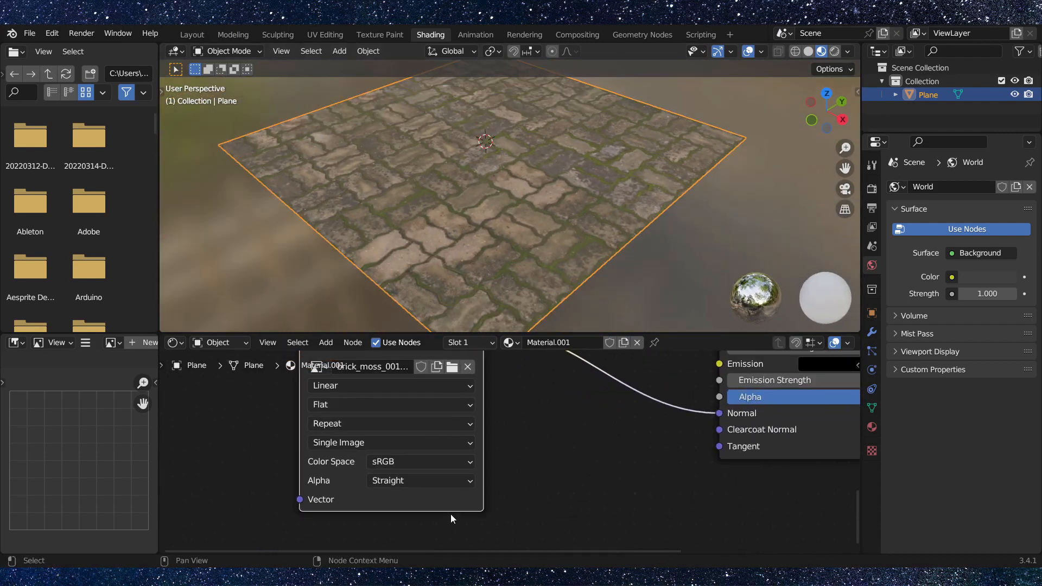
{"action": "left_click", "coordinate": [392, 464]}
{"action": "left_click", "coordinate": [402, 356]}
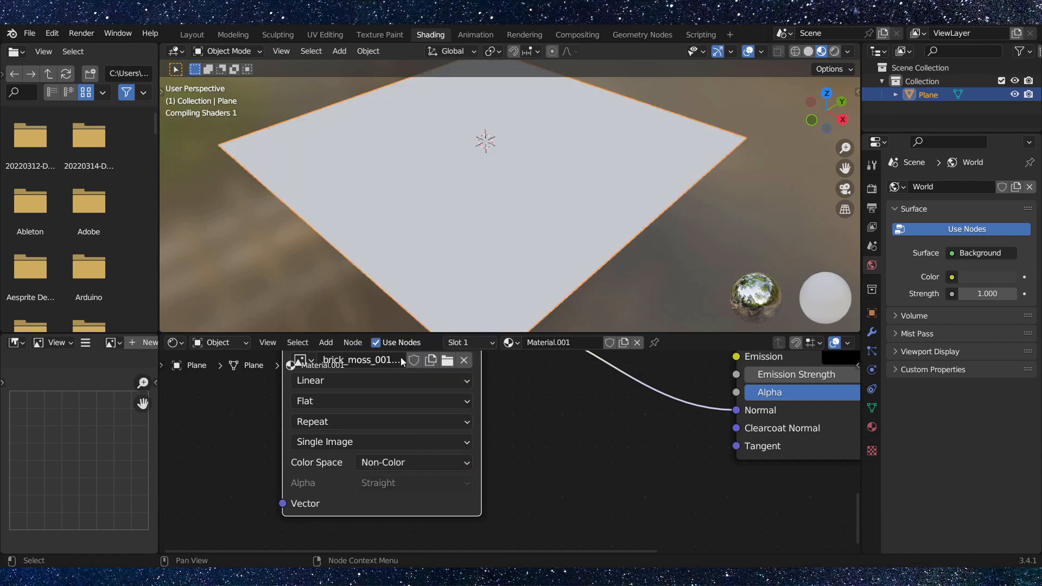
- Examine the brick surface relief on the plane up close and from several angles
{"action": "scroll", "coordinate": [567, 431], "scroll_direction": "down", "scroll_amount": 1}
{"action": "middle_click_drag", "start_coordinate": [555, 210], "coordinate": [526, 197]}
{"action": "scroll", "coordinate": [510, 242], "scroll_direction": "up", "scroll_amount": 3}
{"action": "scroll", "coordinate": [469, 195], "scroll_direction": "down", "scroll_amount": 4}
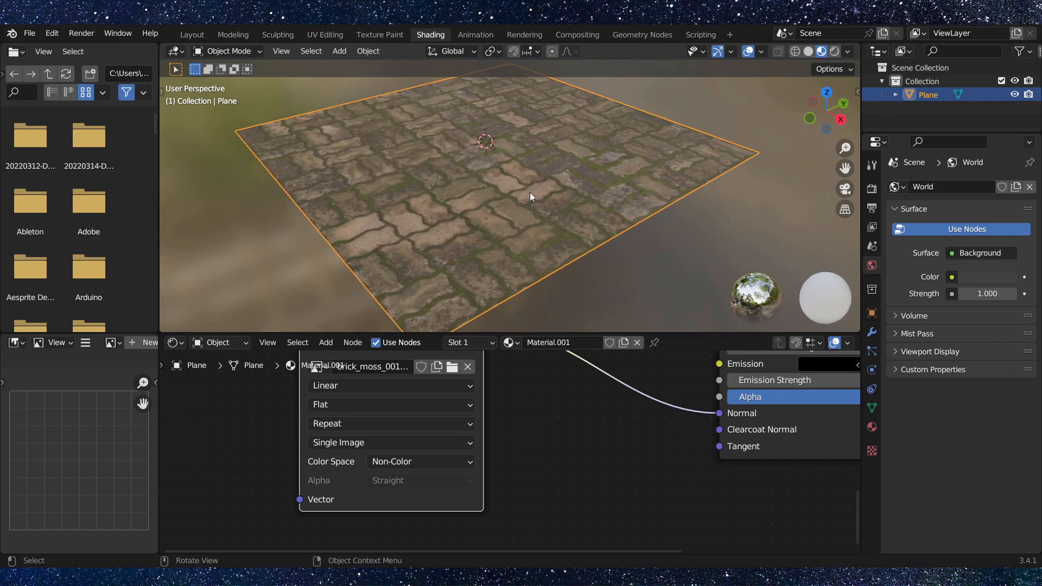
{"action": "middle_click_drag", "start_coordinate": [516, 190], "coordinate": [533, 207]}
{"action": "scroll", "coordinate": [514, 217], "scroll_direction": "up", "scroll_amount": 2}
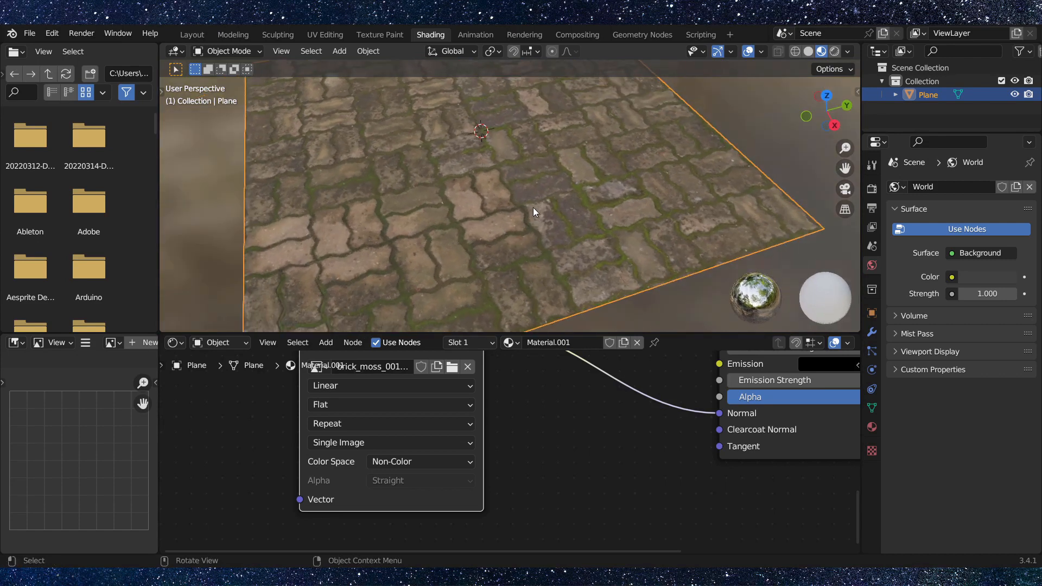
{"action": "scroll", "coordinate": [533, 212], "scroll_direction": "up", "scroll_amount": 1}
{"action": "scroll", "coordinate": [515, 415], "scroll_direction": "down", "scroll_amount": 12}
{"action": "scroll", "coordinate": [530, 428], "scroll_direction": "up", "scroll_amount": 6}
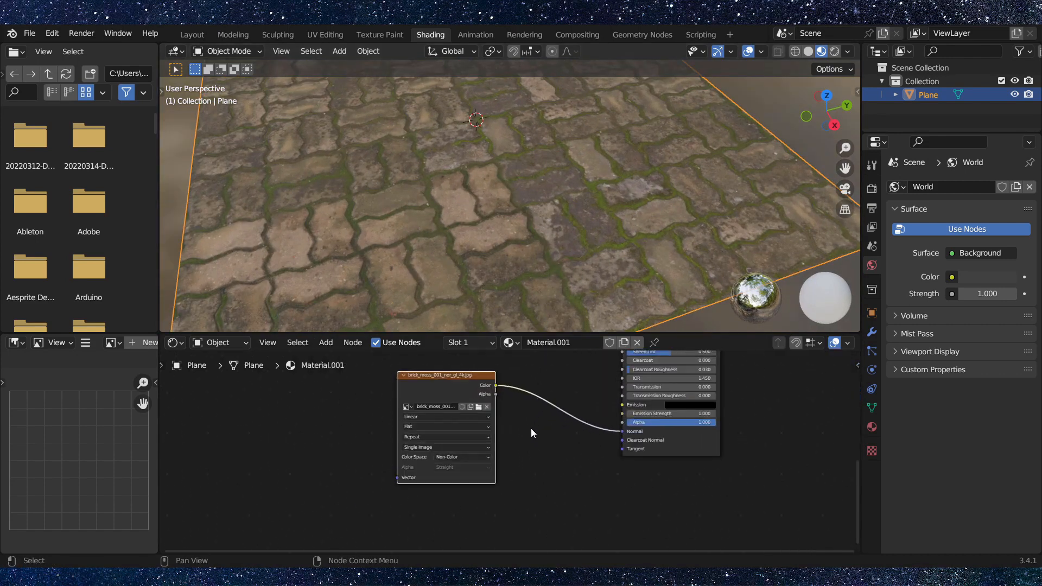
{"action": "scroll", "coordinate": [530, 428], "scroll_direction": "up", "scroll_amount": 2}
{"action": "scroll", "coordinate": [535, 237], "scroll_direction": "down", "scroll_amount": 2}
{"action": "mouse_move", "coordinate": [534, 236]}
{"action": "middle_mouse_down"}
{"action": "mouse_move", "coordinate": [512, 242]}
{"action": "mouse_move", "coordinate": [545, 235]}
{"action": "middle_mouse_up"}
- Insert a Normal Map node on the link between the normal image texture's Color output and the Principled BSDF's Normal input
{"action": "middle_click_drag", "start_coordinate": [586, 399], "coordinate": [570, 412]}
{"action": "left_click", "coordinate": [495, 401]}
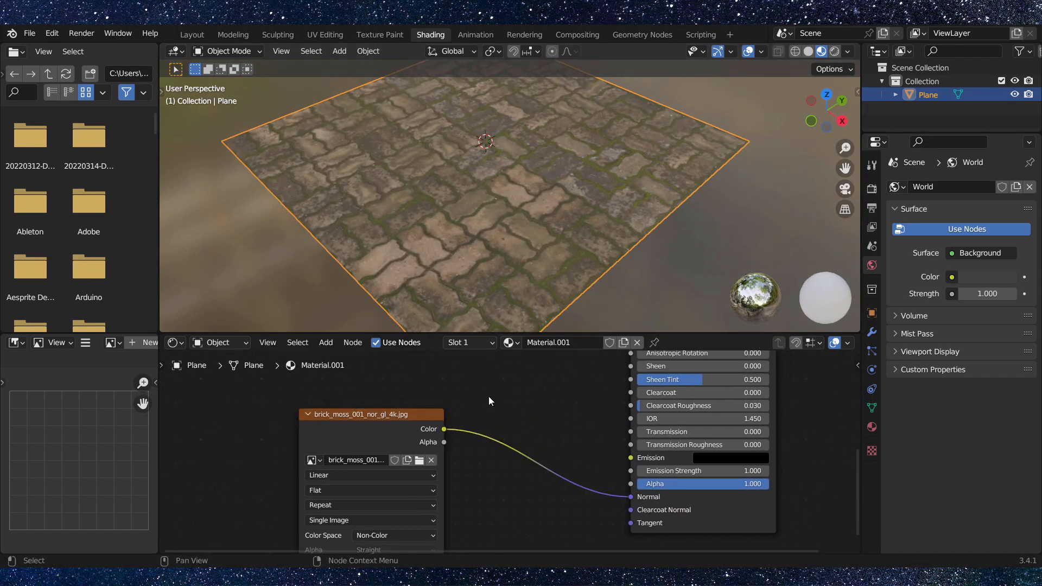
{"action": "key", "text": "shift+a"}
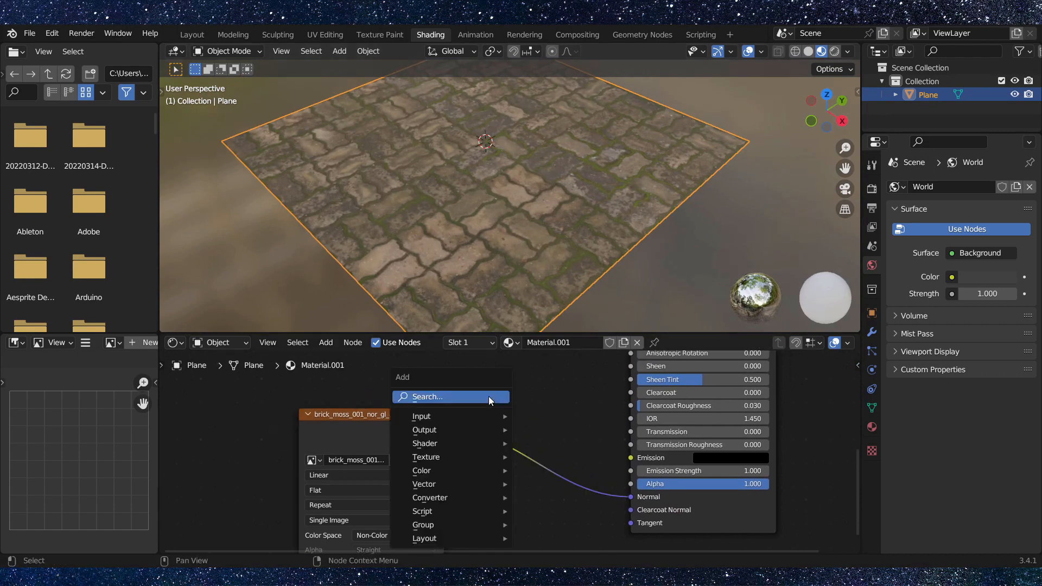
{"action": "left_click", "coordinate": [488, 397]}
{"action": "type", "text": "map"}
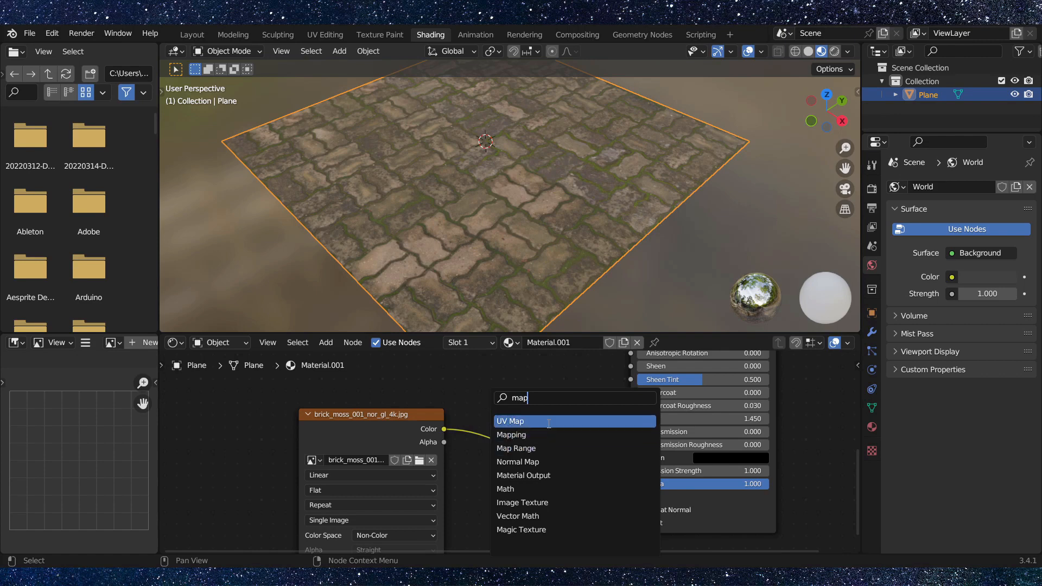
{"action": "left_click", "coordinate": [546, 462]}
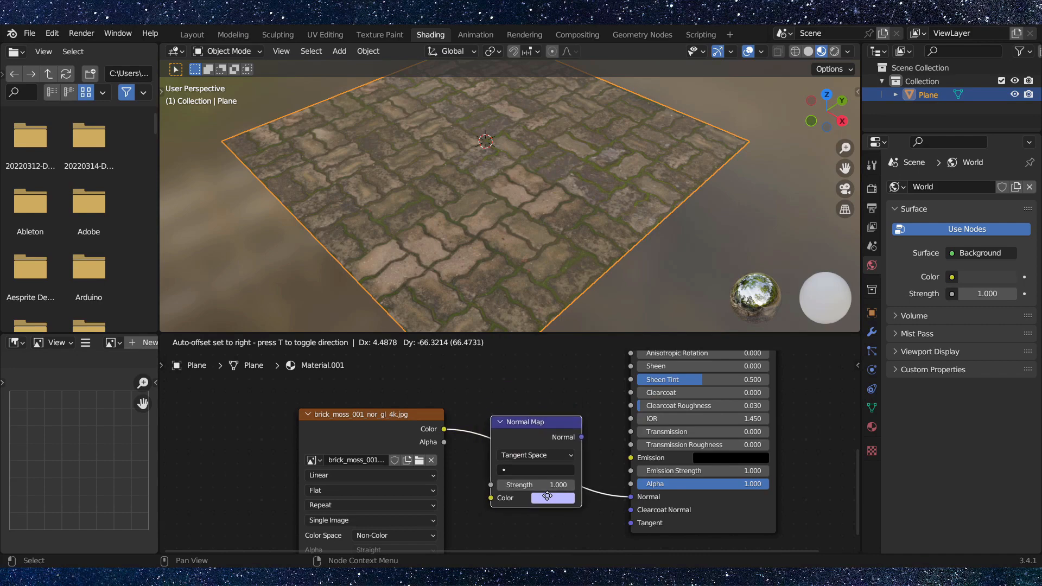
{"action": "left_click", "coordinate": [546, 492]}
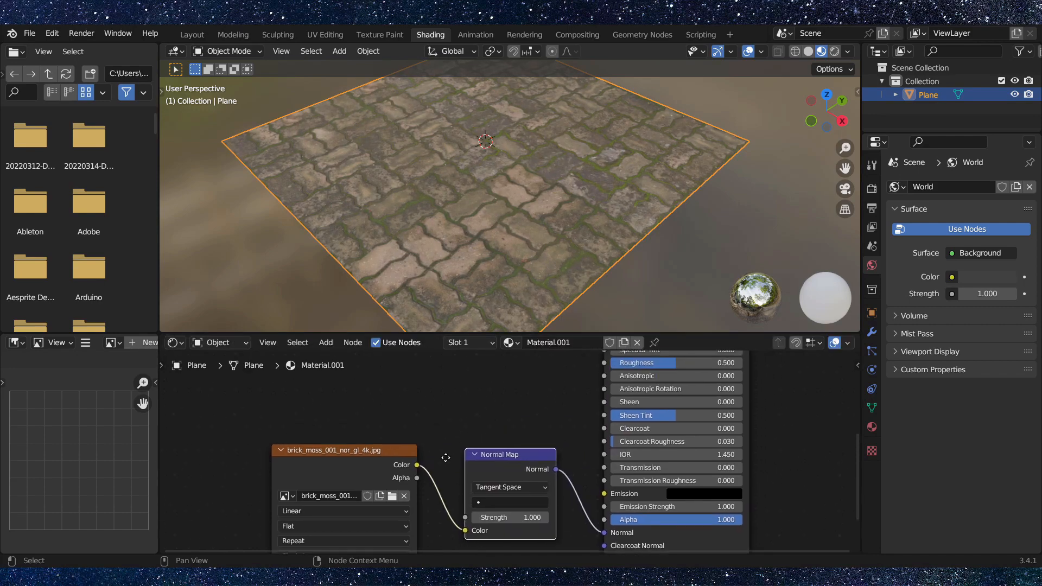
- Set the Normal Map node's Strength to 3
{"action": "middle_click_drag", "start_coordinate": [467, 419], "coordinate": [439, 455]}
{"action": "scroll", "coordinate": [534, 246], "scroll_direction": "up", "scroll_amount": 4}
{"action": "middle_click_drag", "start_coordinate": [534, 246], "coordinate": [494, 223]}
{"action": "scroll", "coordinate": [449, 246], "scroll_direction": "up", "scroll_amount": 3}
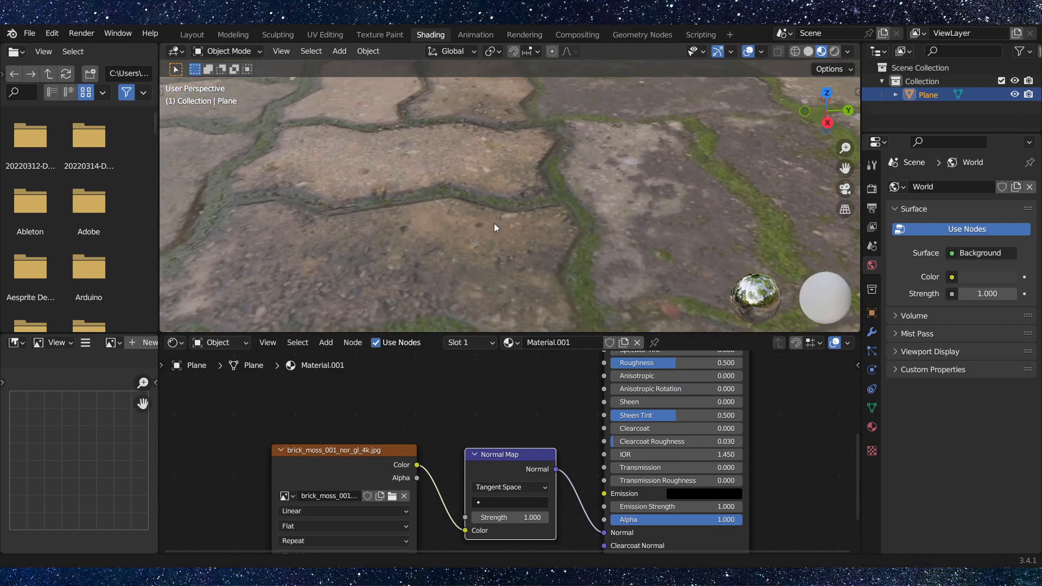
{"action": "left_click", "coordinate": [506, 518]}
{"action": "type", "text": "3"}
{"action": "key", "text": "Return"}
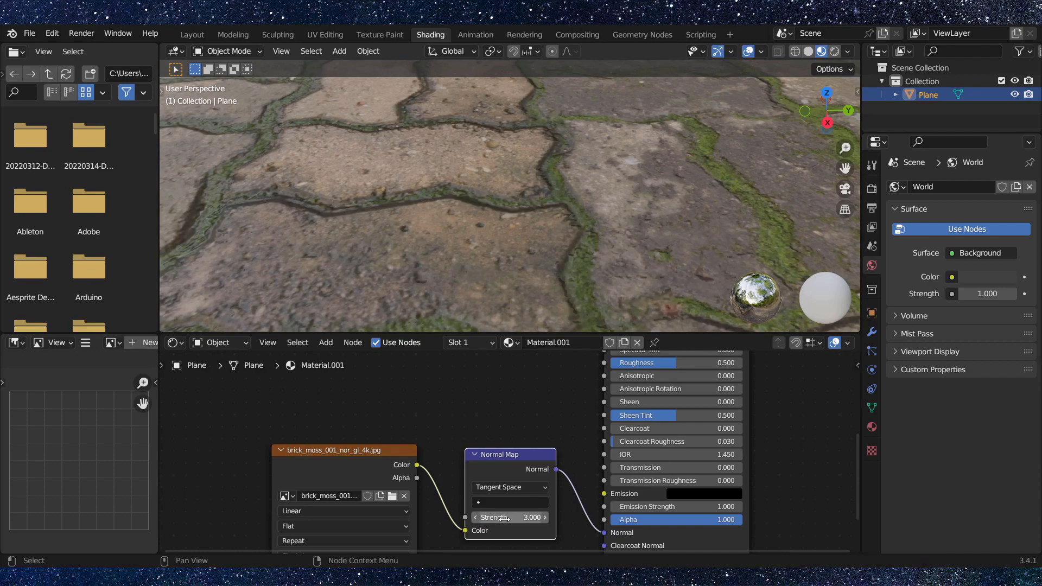
- Examine the strengthened brick relief on the plane from near, far and different angles
{"action": "scroll", "coordinate": [527, 273], "scroll_direction": "down", "scroll_amount": 5}
{"action": "scroll", "coordinate": [527, 273], "scroll_direction": "down", "scroll_amount": 2}
{"action": "mouse_move", "coordinate": [463, 173]}
{"action": "middle_mouse_down"}
{"action": "mouse_move", "coordinate": [521, 222]}
{"action": "mouse_move", "coordinate": [427, 186]}
{"action": "mouse_move", "coordinate": [467, 209]}
{"action": "mouse_move", "coordinate": [544, 226]}
{"action": "mouse_move", "coordinate": [555, 210]}
{"action": "mouse_move", "coordinate": [512, 248]}
{"action": "mouse_move", "coordinate": [408, 252]}
{"action": "mouse_move", "coordinate": [391, 178]}
{"action": "mouse_move", "coordinate": [444, 168]}
{"action": "middle_mouse_up"}
{"action": "scroll", "coordinate": [521, 221], "scroll_direction": "up", "scroll_amount": 2}
{"action": "scroll", "coordinate": [523, 223], "scroll_direction": "up", "scroll_amount": 3}
{"action": "scroll", "coordinate": [467, 209], "scroll_direction": "down", "scroll_amount": 4}
{"action": "scroll", "coordinate": [555, 210], "scroll_direction": "down", "scroll_amount": 2}
{"action": "scroll", "coordinate": [555, 210], "scroll_direction": "down", "scroll_amount": 2}
{"action": "scroll", "coordinate": [444, 168], "scroll_direction": "up", "scroll_amount": 3}
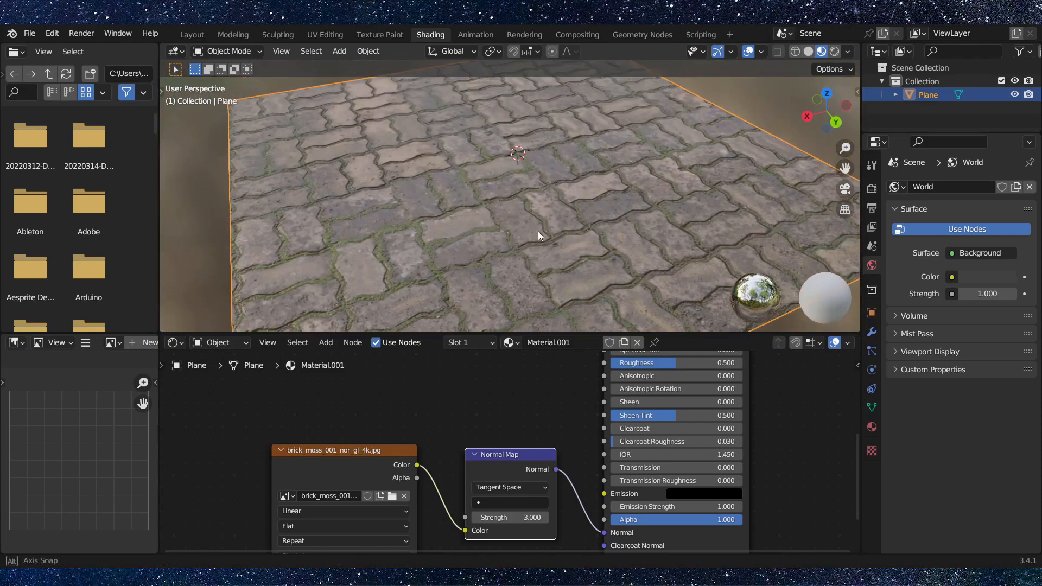
{"action": "middle_click_drag", "start_coordinate": [538, 232], "coordinate": [529, 191]}
- Move the brick_moss_001_diff_4k.jpg texture node up and away from the Principled BSDF to make room for another texture node
{"action": "middle_click_drag", "start_coordinate": [521, 354], "coordinate": [519, 456]}
{"action": "scroll", "coordinate": [517, 452], "scroll_direction": "down", "scroll_amount": 2}
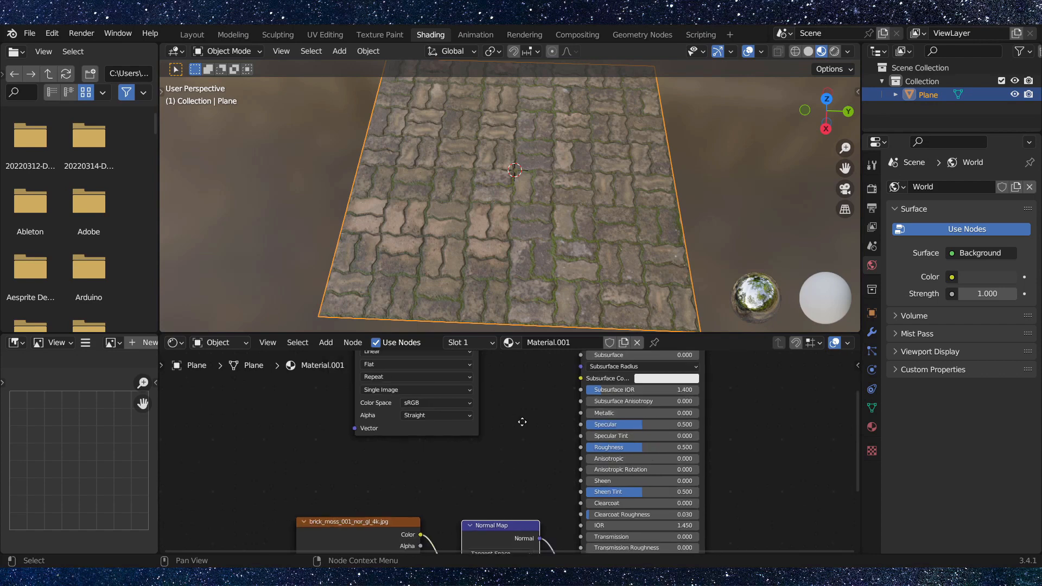
{"action": "middle_click_drag", "start_coordinate": [521, 421], "coordinate": [498, 536]}
{"action": "left_click", "coordinate": [388, 418]}
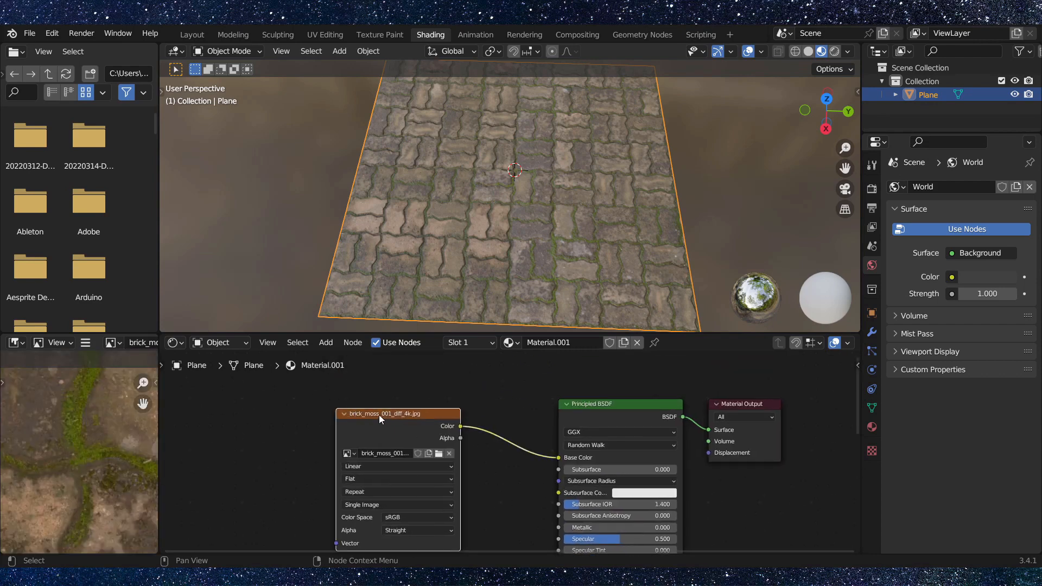
{"action": "left_click_drag", "start_coordinate": [379, 415], "coordinate": [315, 347]}
- Add a third Image Texture node between the diffuse and normal texture nodes, beside the Principled BSDF's Roughness input
{"action": "middle_click_drag", "start_coordinate": [438, 486], "coordinate": [451, 346]}
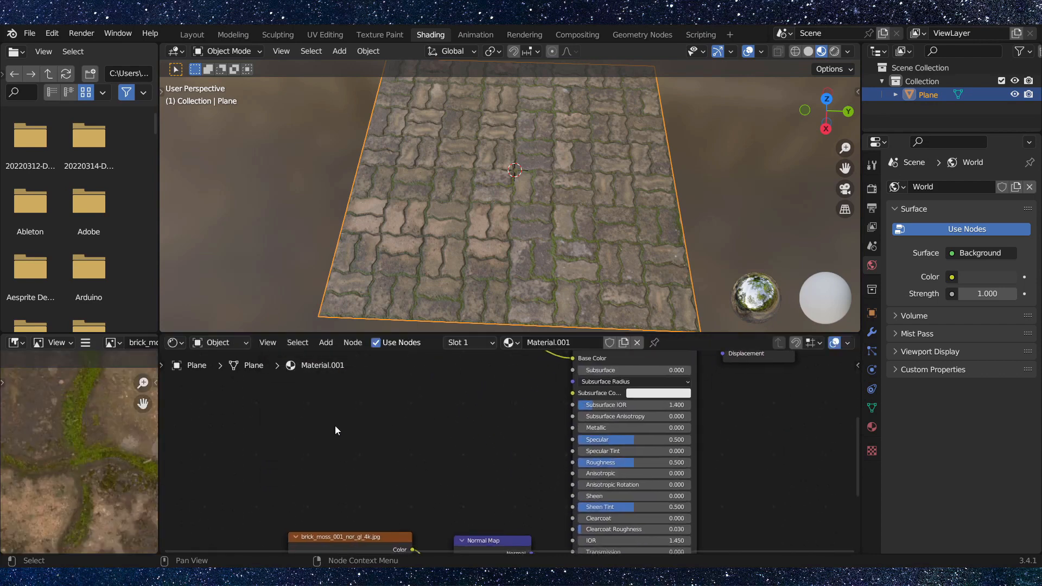
{"action": "key", "text": "shift+a"}
{"action": "left_click", "coordinate": [300, 410]}
{"action": "type", "text": "image"}
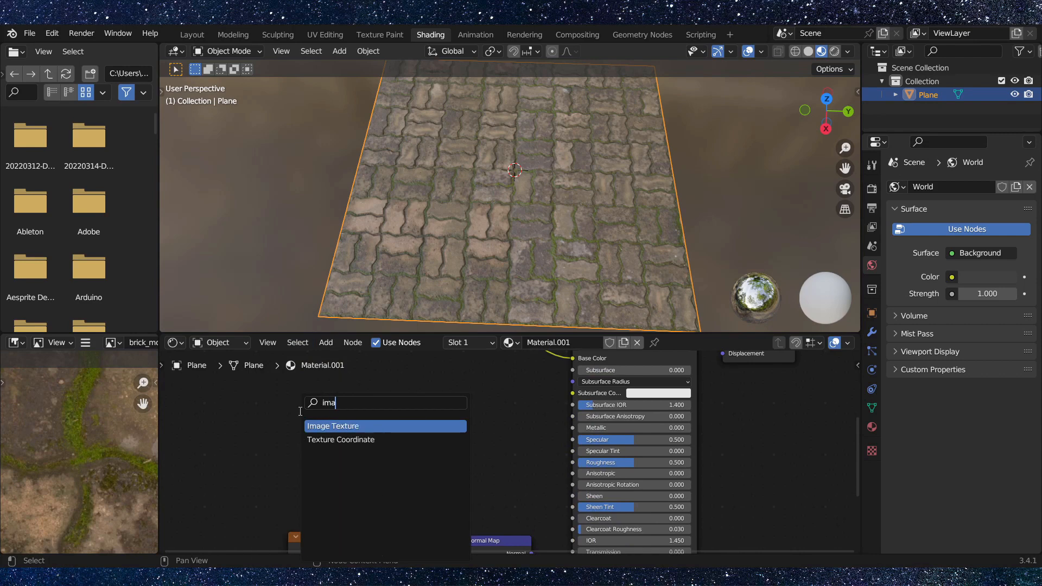
{"action": "left_click", "coordinate": [322, 425]}
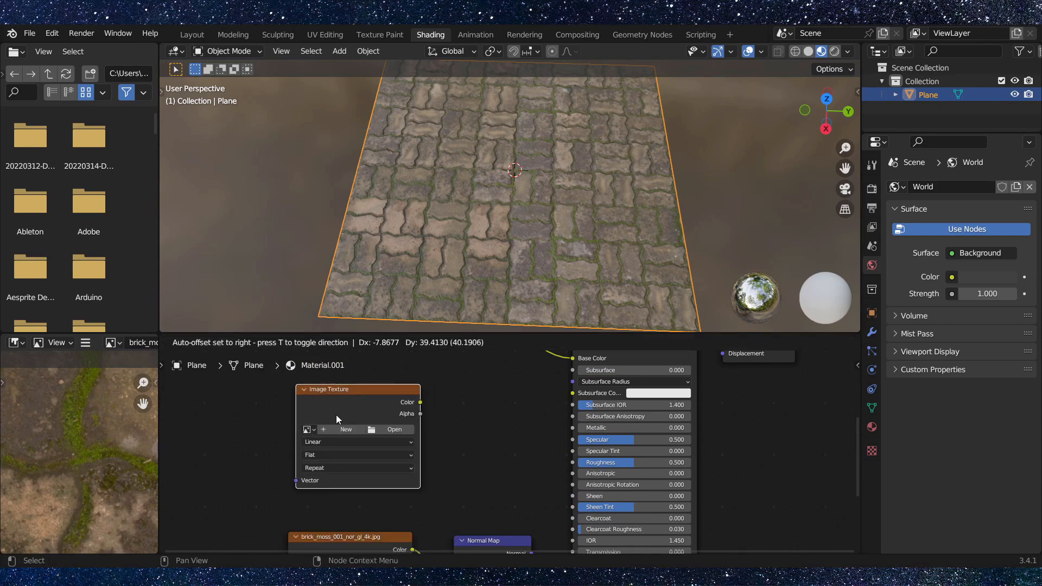
{"action": "left_click", "coordinate": [337, 414]}
- Load brick_moss_001_rough_4k.jpg into the new Image Texture node and connect its Color output to the Principled BSDF's Roughness input
{"action": "left_click", "coordinate": [391, 428]}
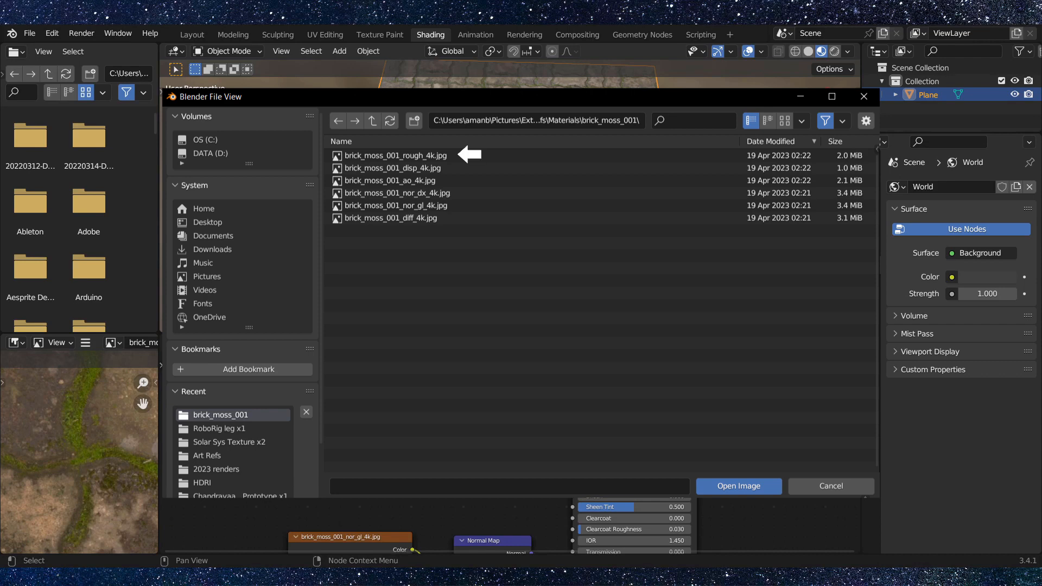
{"action": "double_click", "coordinate": [395, 156]}
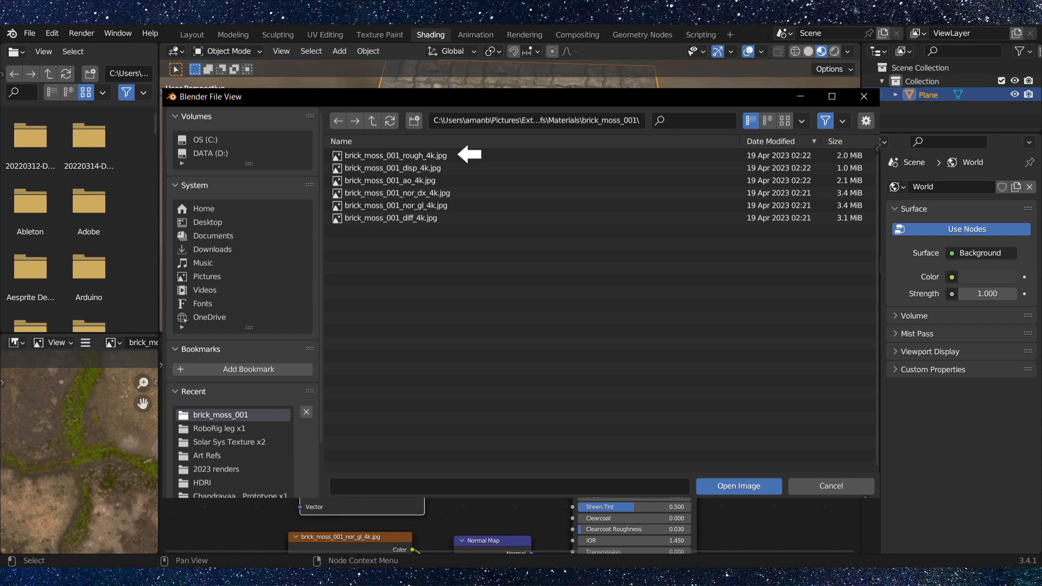
{"action": "left_click_drag", "start_coordinate": [419, 389], "coordinate": [428, 389]}
{"action": "left_click_drag", "start_coordinate": [430, 388], "coordinate": [571, 463]}
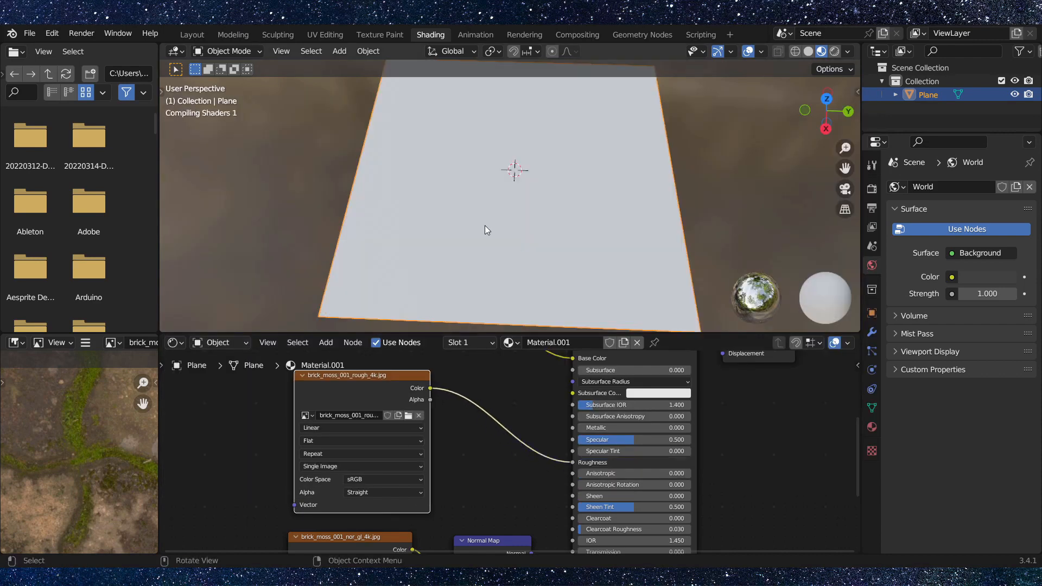
- Set the color space of the brick_moss_001_rough_4k.jpg texture node to Non-Color
{"action": "scroll", "coordinate": [482, 222], "scroll_direction": "up", "scroll_amount": 4}
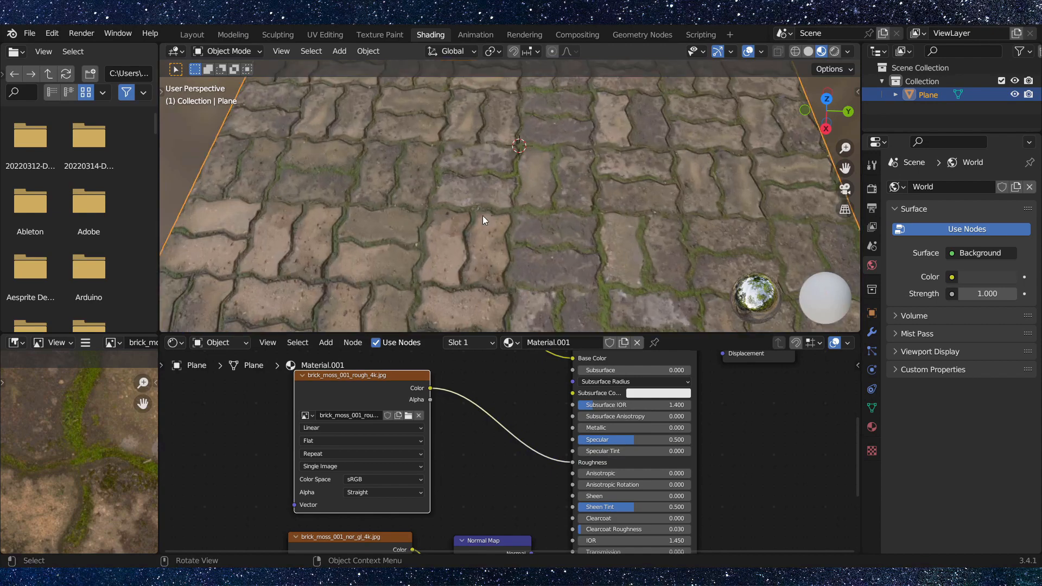
{"action": "middle_click_drag", "start_coordinate": [483, 216], "coordinate": [415, 208]}
{"action": "scroll", "coordinate": [522, 209], "scroll_direction": "down", "scroll_amount": 5}
{"action": "scroll", "coordinate": [423, 217], "scroll_direction": "up", "scroll_amount": 6}
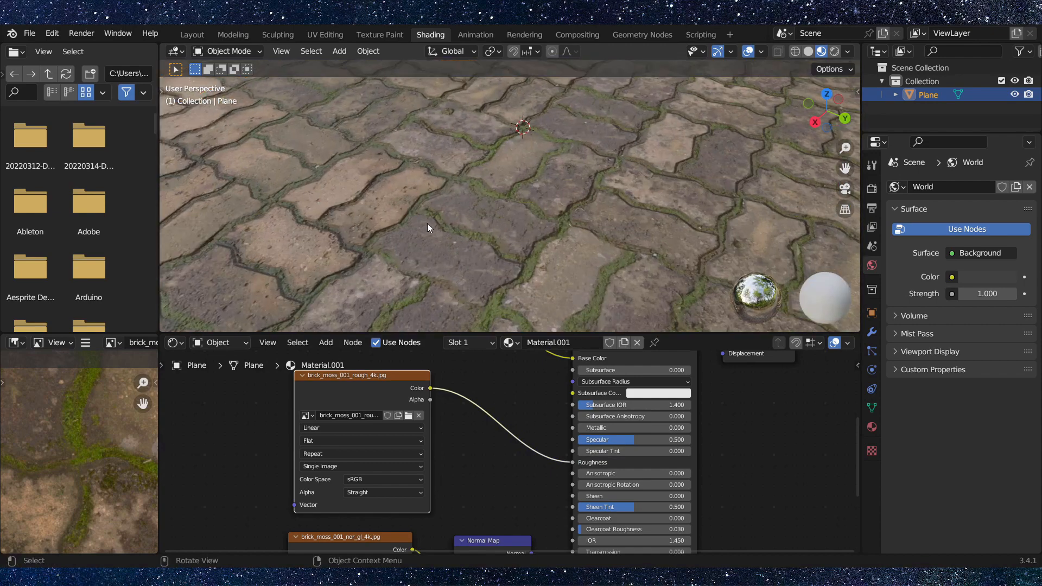
{"action": "scroll", "coordinate": [428, 223], "scroll_direction": "down", "scroll_amount": 1}
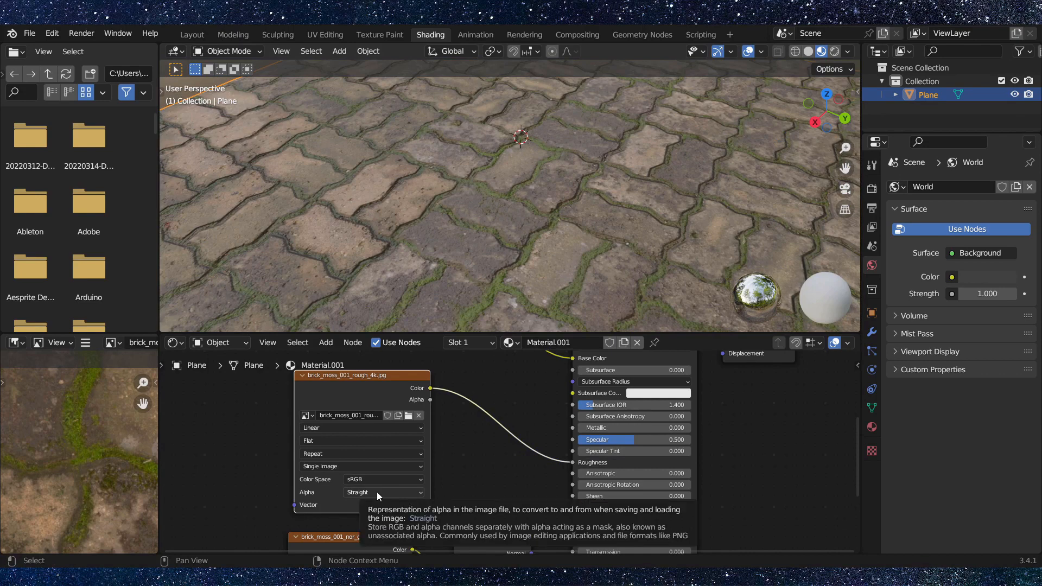
{"action": "left_click", "coordinate": [357, 480]}
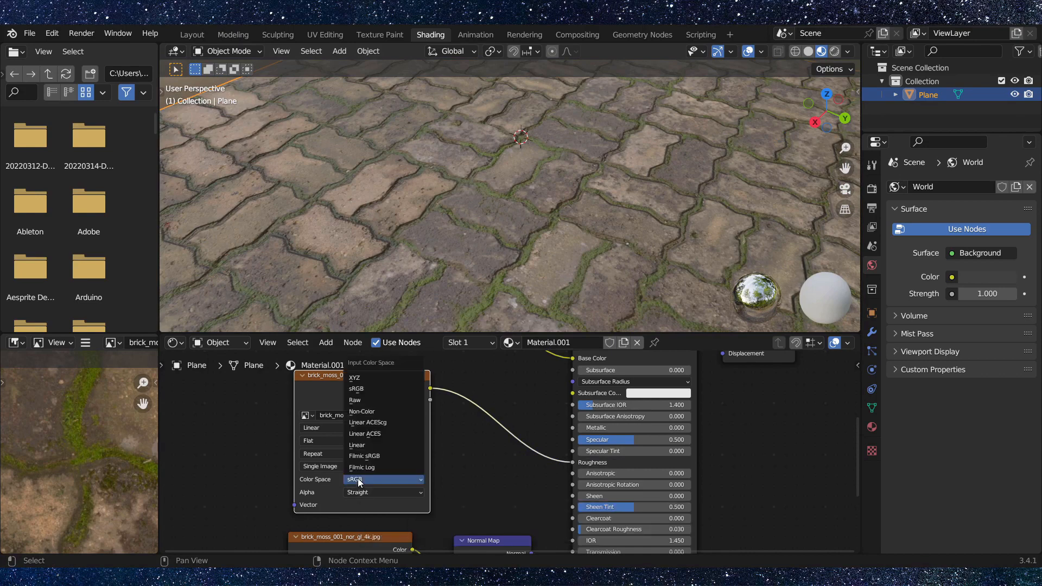
{"action": "left_click", "coordinate": [377, 411]}
- Examine how the roughness map affects reflections on the brick plane from several angles
{"action": "scroll", "coordinate": [460, 229], "scroll_direction": "down", "scroll_amount": 4}
{"action": "scroll", "coordinate": [565, 231], "scroll_direction": "up", "scroll_amount": 5}
{"action": "middle_click_drag", "start_coordinate": [461, 229], "coordinate": [437, 205]}
{"action": "scroll", "coordinate": [431, 201], "scroll_direction": "down", "scroll_amount": 2}
{"action": "scroll", "coordinate": [424, 223], "scroll_direction": "up", "scroll_amount": 3}
{"action": "scroll", "coordinate": [500, 415], "scroll_direction": "up", "scroll_amount": 2, "text": "shift"}
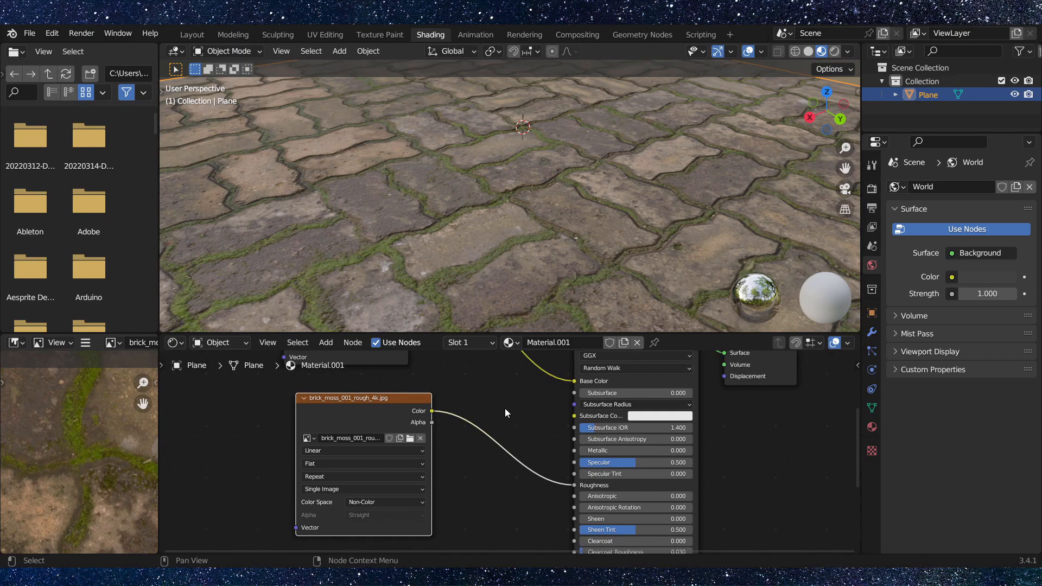
{"action": "scroll", "coordinate": [434, 232], "scroll_direction": "down", "scroll_amount": 2}
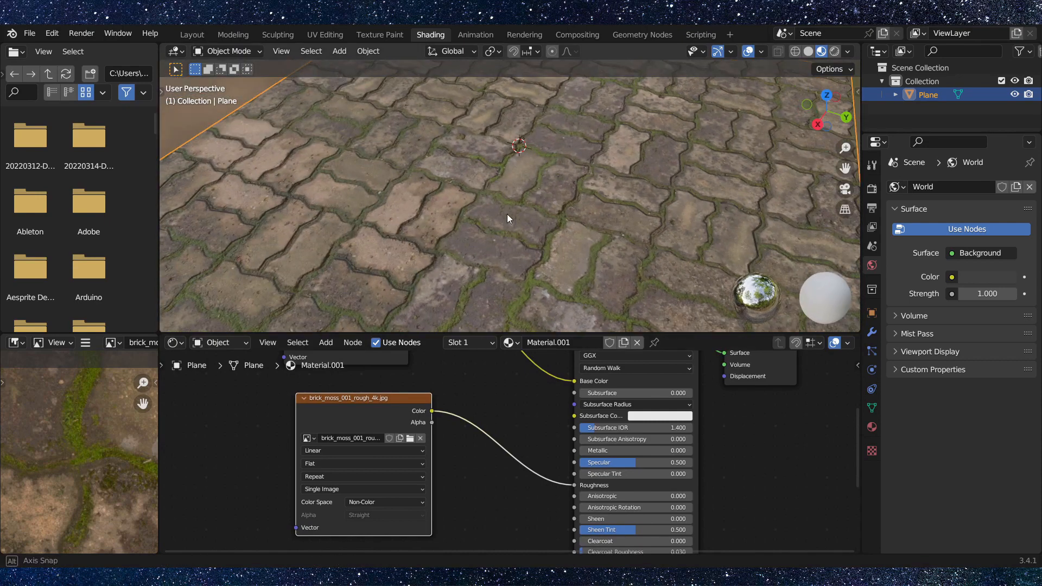
{"action": "scroll", "coordinate": [488, 212], "scroll_direction": "down", "scroll_amount": 1}
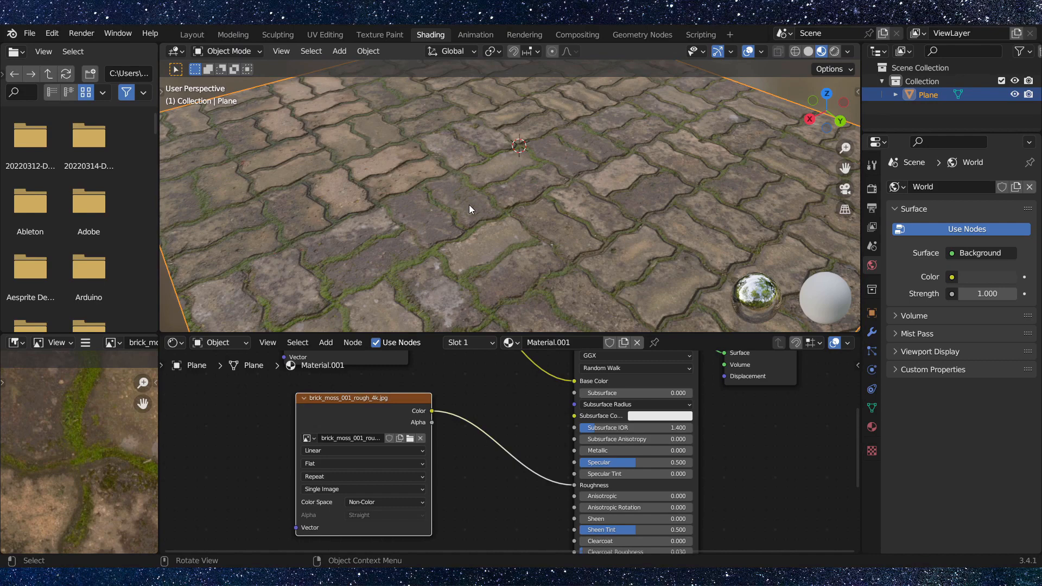
- Set the color space of the brick_moss_001_diff_4k.jpg texture node to Non-Color and look over the whole plane
{"action": "scroll", "coordinate": [465, 377], "scroll_direction": "up", "scroll_amount": 5, "text": "shift"}
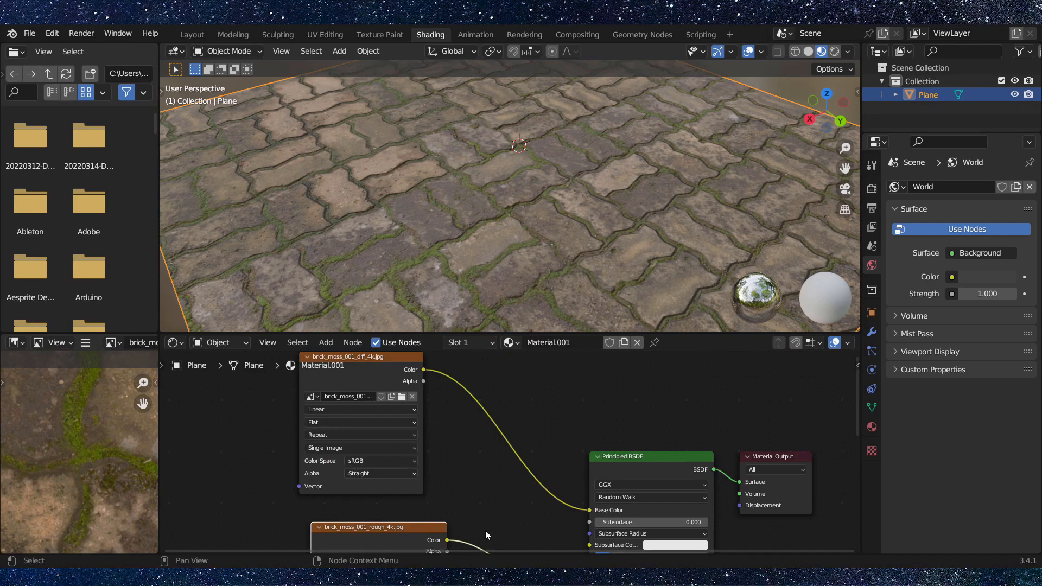
{"action": "middle_click_drag", "start_coordinate": [485, 529], "coordinate": [440, 459]}
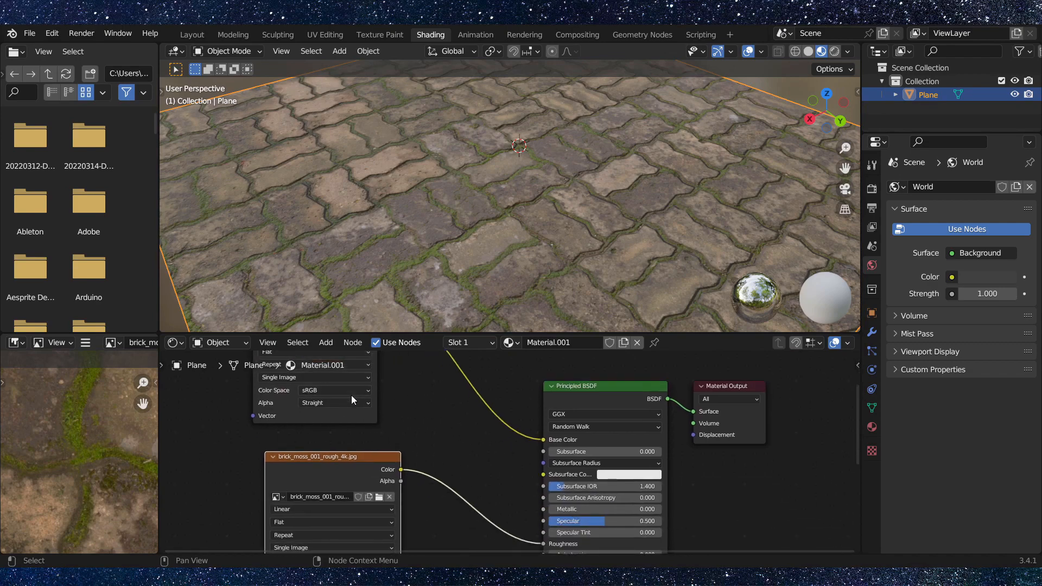
{"action": "left_click", "coordinate": [329, 391]}
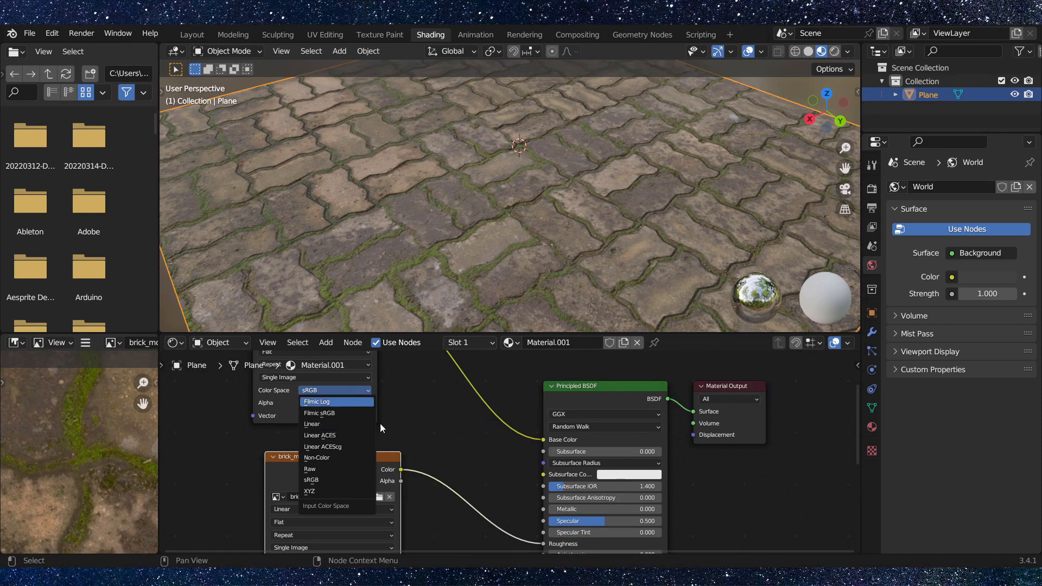
{"action": "left_click", "coordinate": [340, 388]}
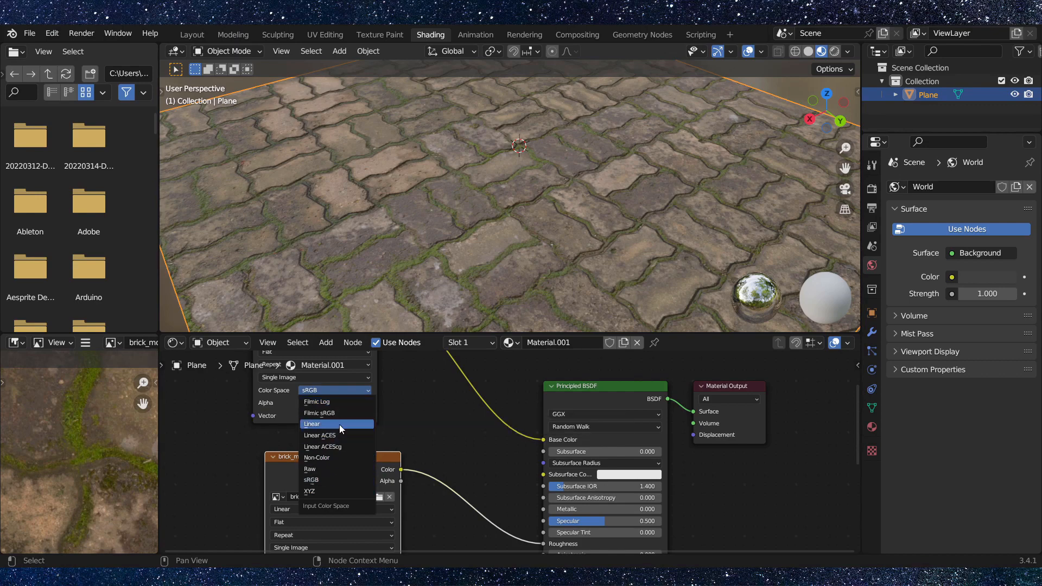
{"action": "left_click", "coordinate": [325, 457]}
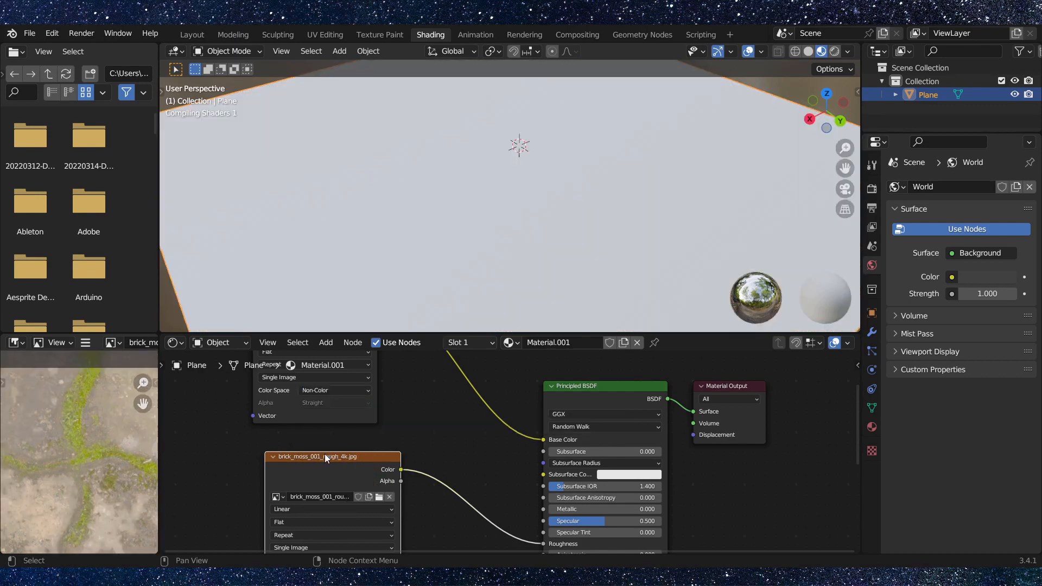
{"action": "scroll", "coordinate": [475, 233], "scroll_direction": "down", "scroll_amount": 3}
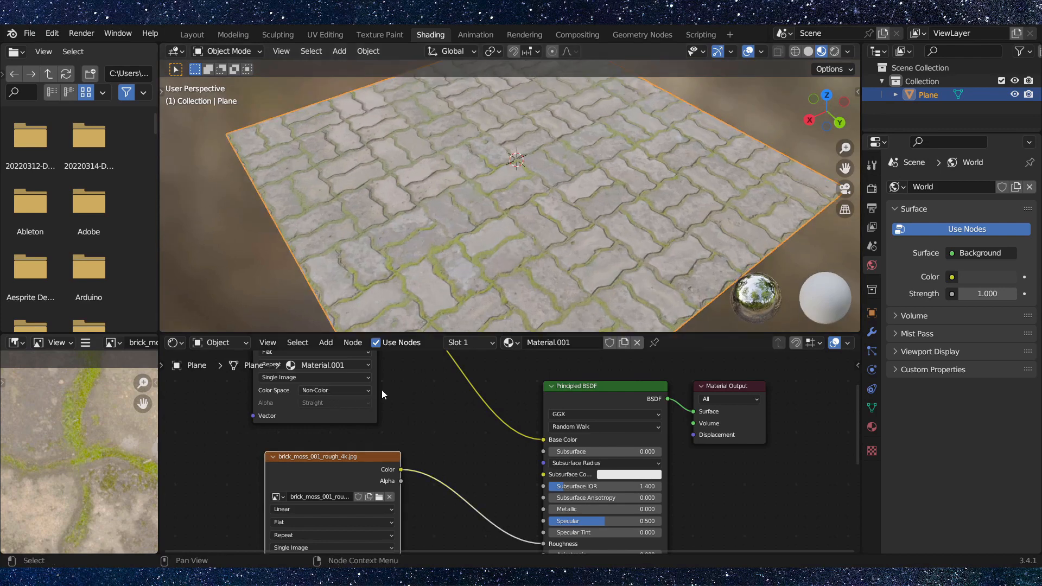
- Set the color space of the brick_moss_001_diff_4k.jpg texture node back to sRGB and check the plane
{"action": "left_click", "coordinate": [334, 390]}
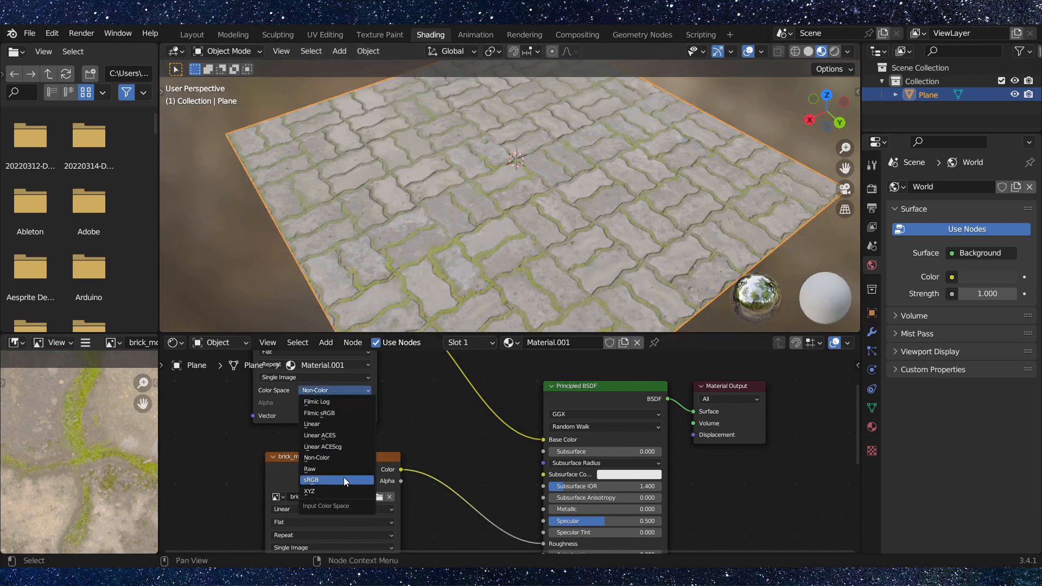
{"action": "left_click", "coordinate": [328, 480]}
{"action": "scroll", "coordinate": [502, 253], "scroll_direction": "up", "scroll_amount": 4}
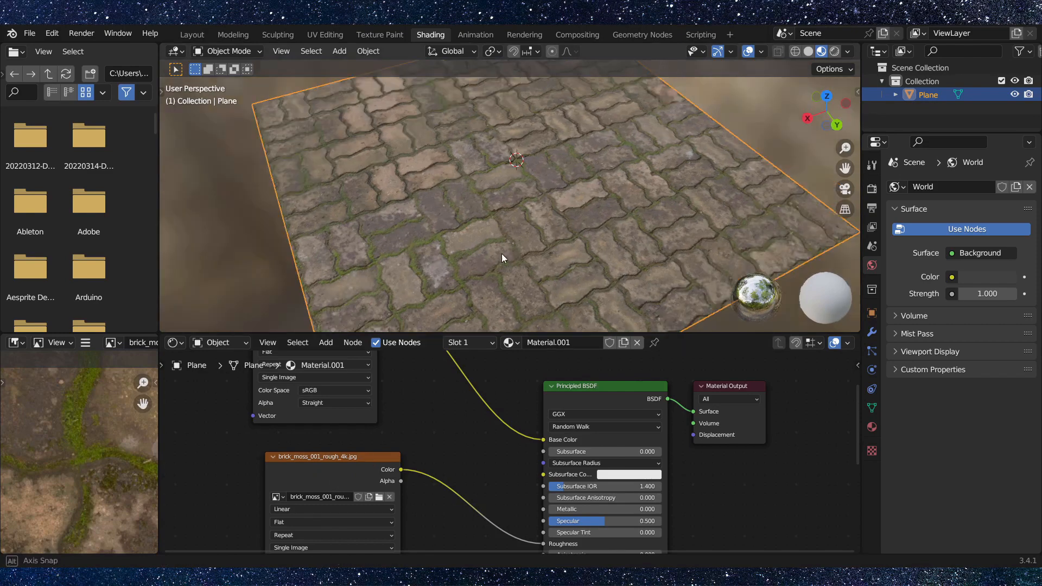
{"action": "middle_click_drag", "start_coordinate": [501, 252], "coordinate": [492, 173]}
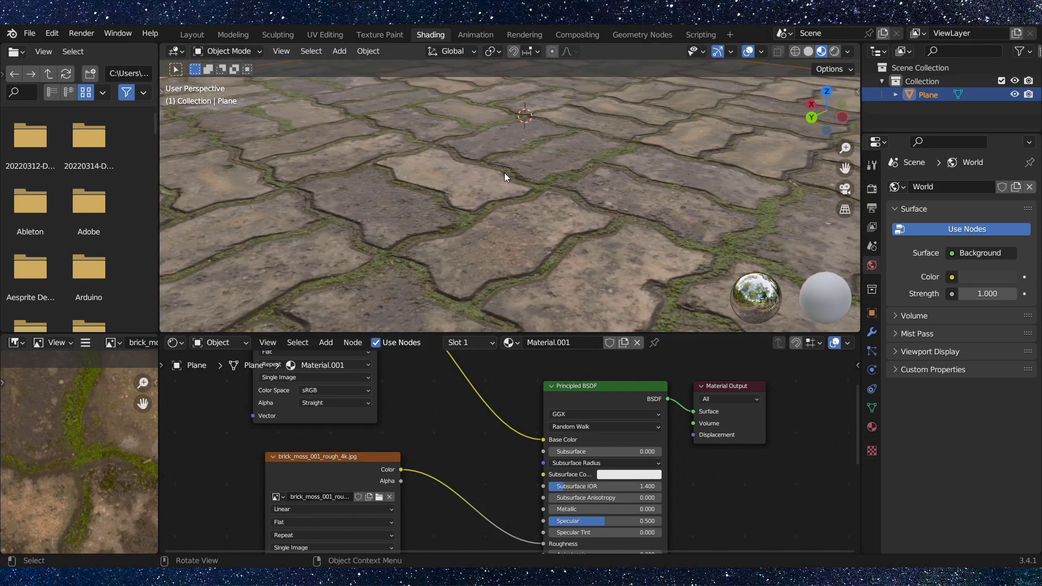
- Switch to the Layout workspace and examine the textured plane from above in Material Preview shading
{"action": "left_click", "coordinate": [192, 35]}
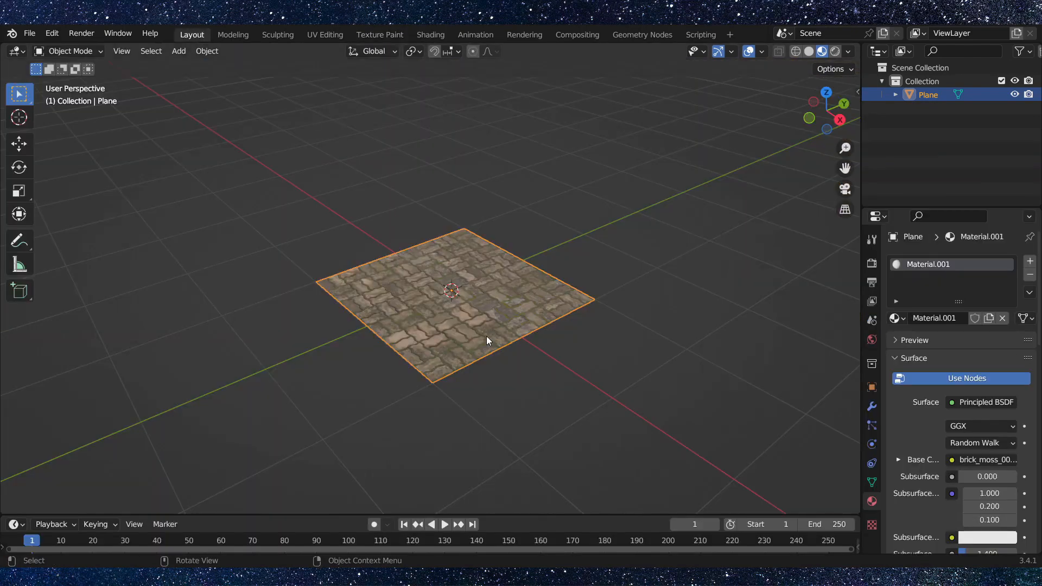
{"action": "scroll", "coordinate": [489, 334], "scroll_direction": "up", "scroll_amount": 4}
{"action": "middle_click_drag", "start_coordinate": [538, 332], "coordinate": [513, 290], "text": "shift"}
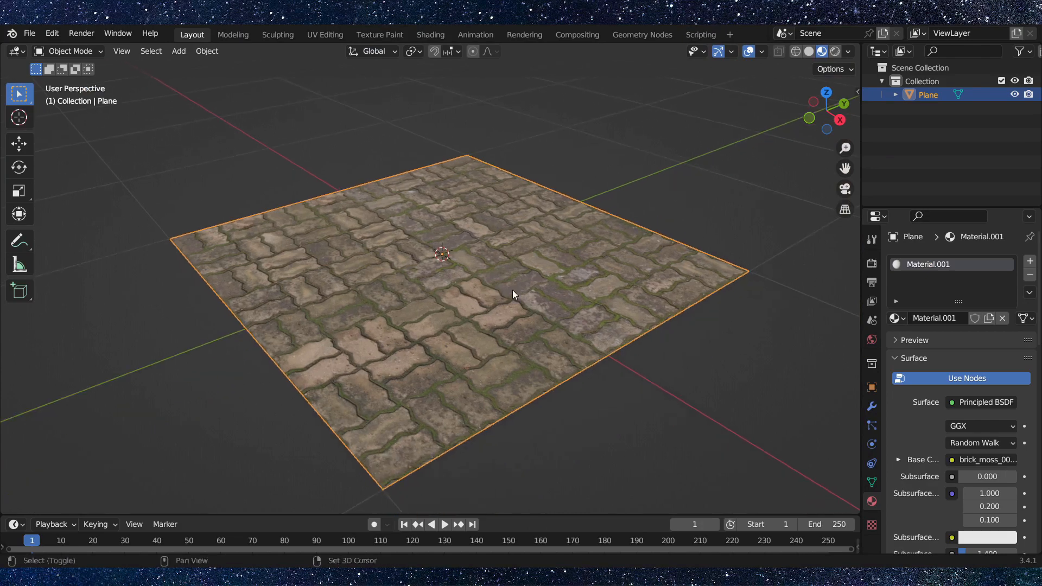
{"action": "left_click", "coordinate": [812, 52]}
{"action": "left_click", "coordinate": [821, 51]}
{"action": "mouse_move", "coordinate": [455, 323]}
{"action": "middle_mouse_down"}
{"action": "mouse_move", "coordinate": [437, 339]}
{"action": "mouse_move", "coordinate": [481, 335]}
{"action": "mouse_move", "coordinate": [475, 294]}
{"action": "middle_mouse_up"}
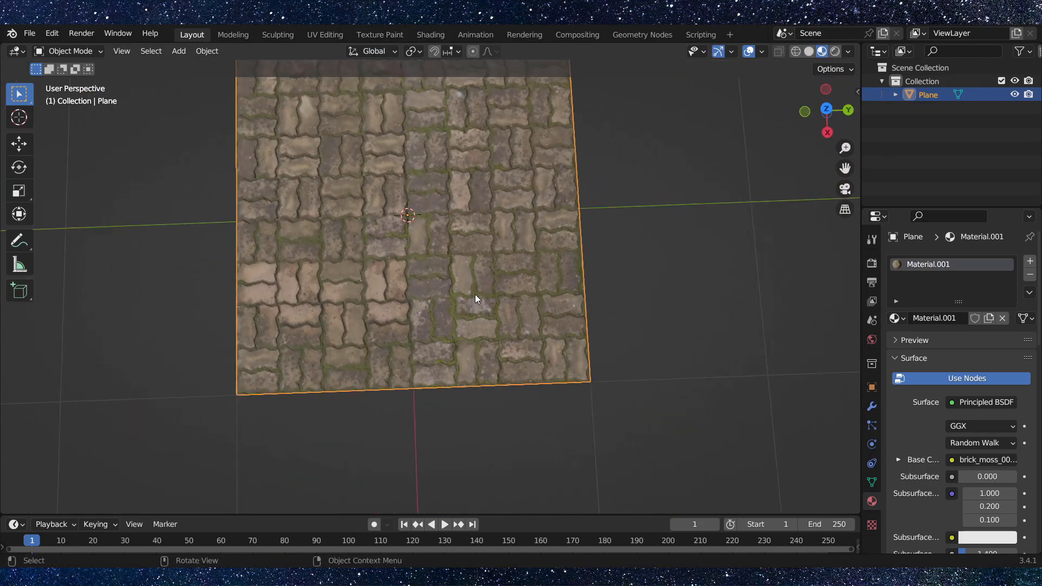
{"action": "middle_click_drag", "start_coordinate": [783, 273], "coordinate": [506, 274]}
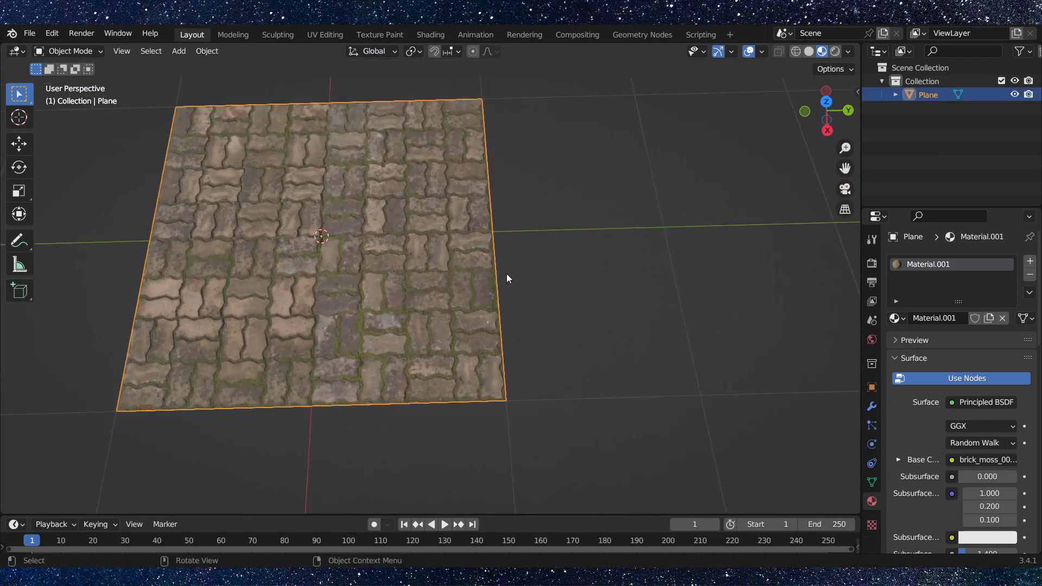
- Duplicate the brick plane and move the copy along Y until it sits edge to edge with the original
{"action": "key", "text": "shift+d"}
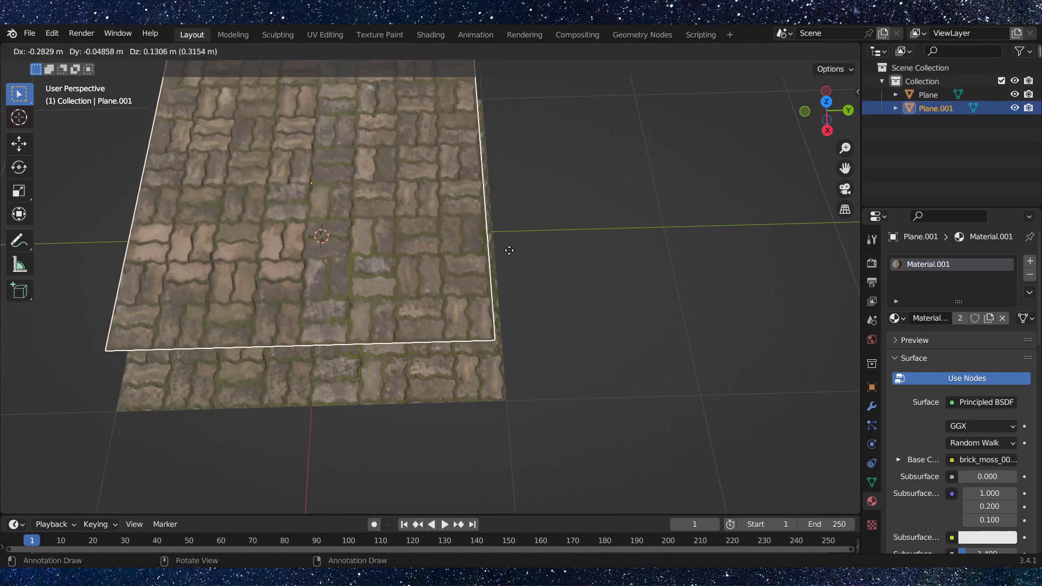
{"action": "right_click", "coordinate": [537, 228]}
{"action": "scroll", "coordinate": [537, 228], "scroll_direction": "down", "scroll_amount": 2}
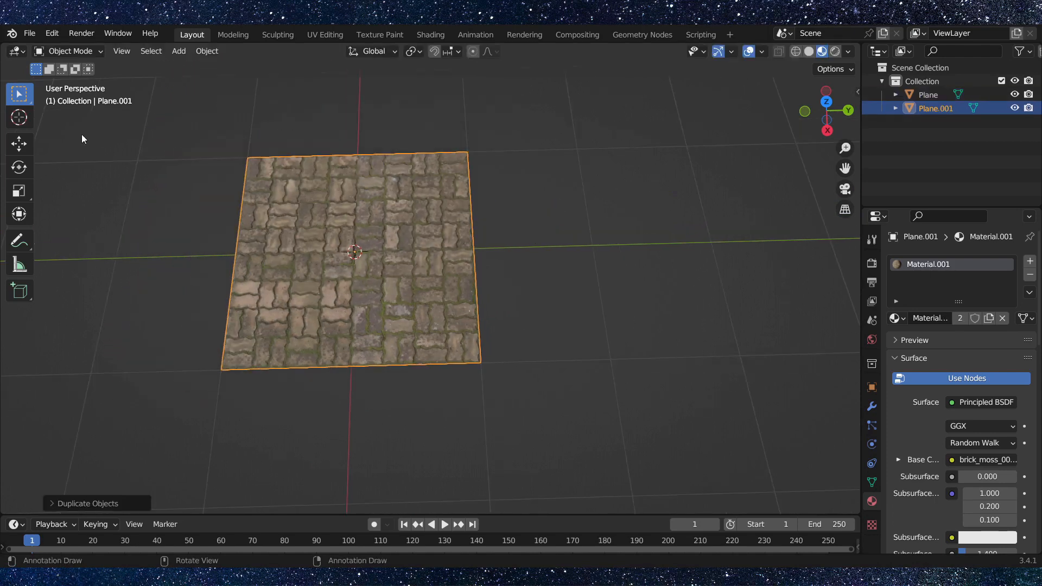
{"action": "left_click", "coordinate": [21, 143]}
{"action": "left_click_drag", "start_coordinate": [410, 249], "coordinate": [561, 281]}
{"action": "left_click", "coordinate": [489, 102]}
- Examine the seam between the two adjoining brick planes to check how the texture tiles
{"action": "scroll", "coordinate": [467, 279], "scroll_direction": "up", "scroll_amount": 5}
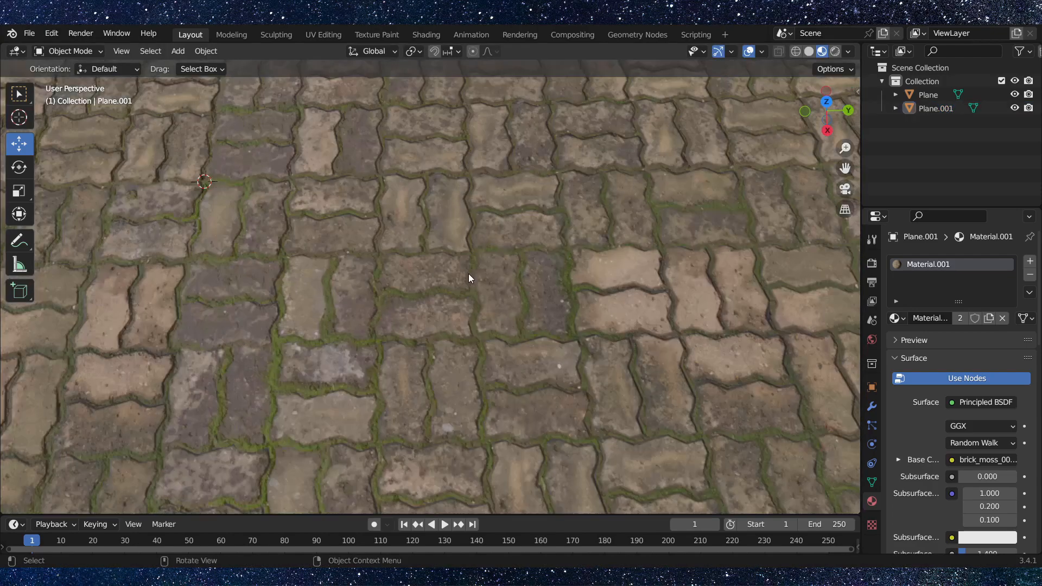
{"action": "scroll", "coordinate": [518, 302], "scroll_direction": "down", "scroll_amount": 4}
{"action": "scroll", "coordinate": [505, 291], "scroll_direction": "up", "scroll_amount": 5}
{"action": "scroll", "coordinate": [519, 304], "scroll_direction": "down", "scroll_amount": 6}
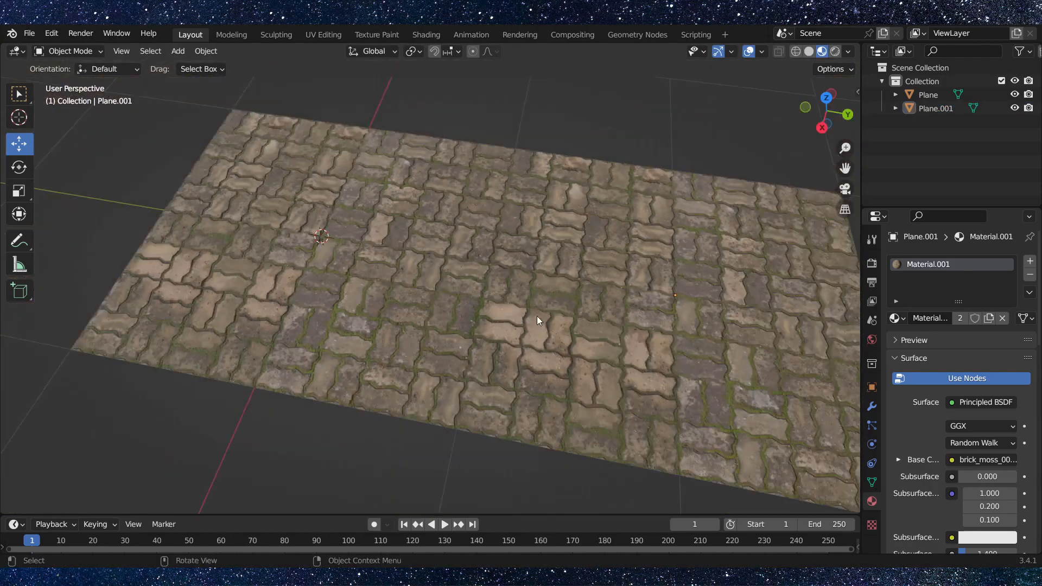
{"action": "middle_click_drag", "start_coordinate": [537, 318], "coordinate": [379, 244]}
{"action": "left_click", "coordinate": [379, 245]}
{"action": "middle_click_drag", "start_coordinate": [651, 259], "coordinate": [290, 293]}
{"action": "scroll", "coordinate": [477, 311], "scroll_direction": "up", "scroll_amount": 4}
{"action": "scroll", "coordinate": [490, 308], "scroll_direction": "down", "scroll_amount": 5}
{"action": "left_click", "coordinate": [215, 260], "text": "shift"}
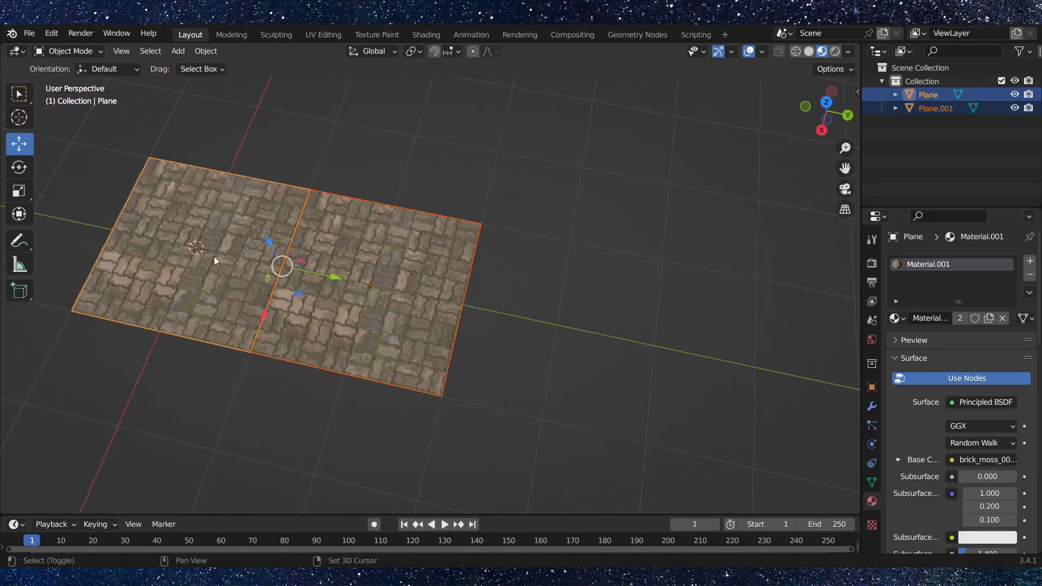
{"action": "middle_click_drag", "start_coordinate": [312, 233], "coordinate": [183, 250]}
- Delete the duplicated plane beside the original
{"action": "left_click", "coordinate": [459, 295]}
{"action": "middle_click_drag", "start_coordinate": [352, 347], "coordinate": [423, 346]}
{"action": "left_click", "coordinate": [396, 307]}
{"action": "key", "text": "Delete"}
- Add an Array modifier to the remaining brick plane and check the repeated surface
{"action": "scroll", "coordinate": [478, 444], "scroll_direction": "up", "scroll_amount": 3}
{"action": "middle_click_drag", "start_coordinate": [478, 444], "coordinate": [640, 399]}
{"action": "left_click", "coordinate": [469, 425]}
{"action": "left_click", "coordinate": [872, 407]}
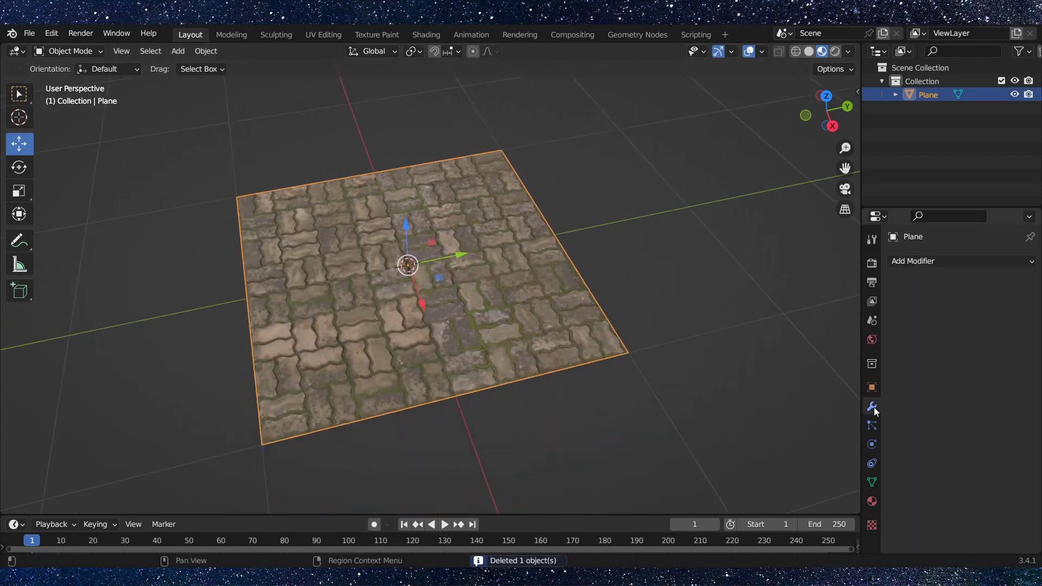
{"action": "left_click", "coordinate": [962, 260]}
{"action": "left_click", "coordinate": [798, 298]}
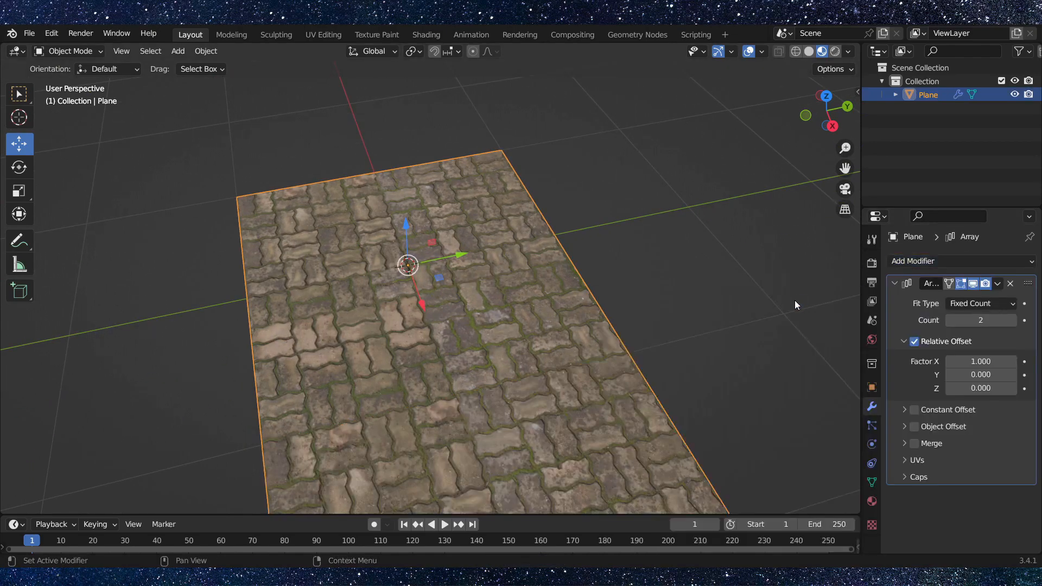
{"action": "middle_click_drag", "start_coordinate": [794, 300], "coordinate": [633, 406]}
{"action": "scroll", "coordinate": [607, 350], "scroll_direction": "up", "scroll_amount": 3}
{"action": "scroll", "coordinate": [607, 350], "scroll_direction": "down", "scroll_amount": 3}
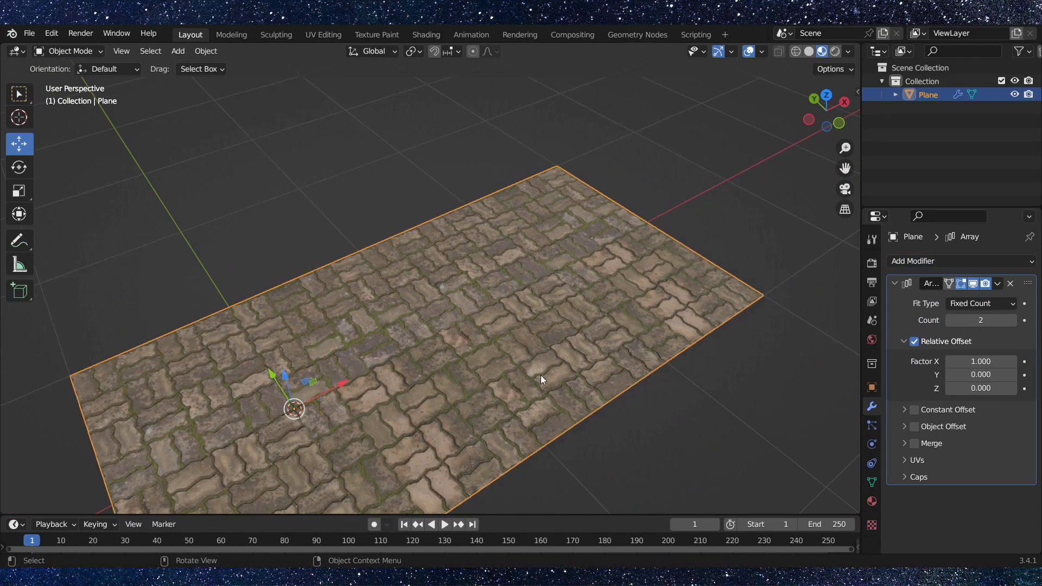
{"action": "scroll", "coordinate": [412, 341], "scroll_direction": "down", "scroll_amount": 2}
{"action": "middle_click_drag", "start_coordinate": [412, 340], "coordinate": [458, 314]}
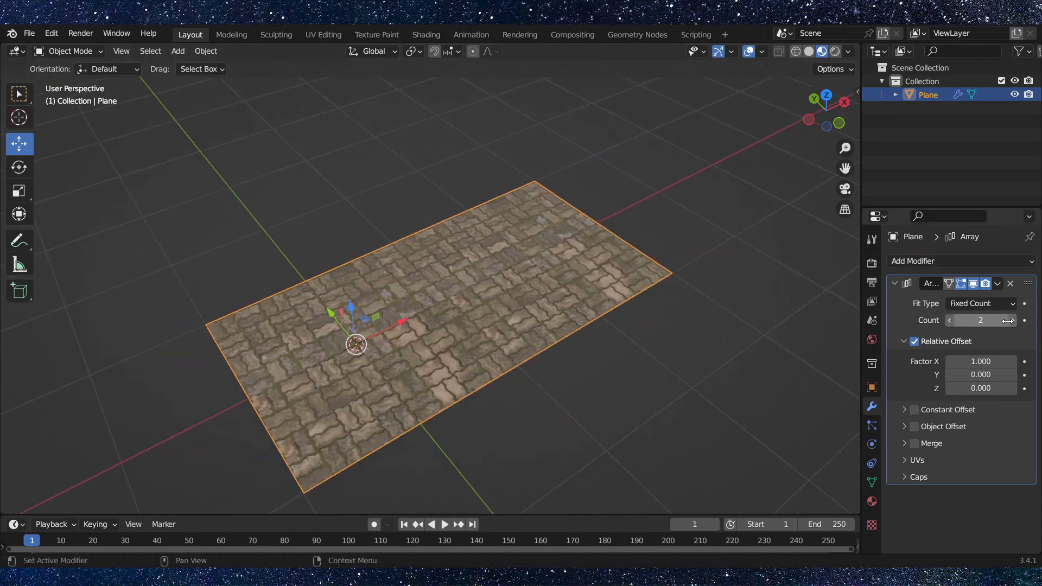
- Set the Array modifier's count to 5 and inspect the tiling along the brick strip
{"action": "left_click_drag", "start_coordinate": [1007, 320], "coordinate": [1034, 320]}
{"action": "middle_click_drag", "start_coordinate": [384, 271], "coordinate": [314, 312]}
{"action": "middle_click_drag", "start_coordinate": [516, 259], "coordinate": [450, 291], "text": "shift"}
{"action": "scroll", "coordinate": [513, 274], "scroll_direction": "up", "scroll_amount": 3}
{"action": "mouse_move", "coordinate": [719, 258]}
{"action": "middle_mouse_down", "text": "shift"}
{"action": "mouse_move", "coordinate": [650, 311]}
{"action": "mouse_move", "coordinate": [348, 305]}
{"action": "middle_mouse_up", "text": "shift"}
{"action": "middle_click_drag", "start_coordinate": [735, 310], "coordinate": [429, 304], "text": "shift"}
{"action": "scroll", "coordinate": [650, 304], "scroll_direction": "down", "scroll_amount": 1}
{"action": "middle_click_drag", "start_coordinate": [650, 304], "coordinate": [545, 301], "text": "shift"}
{"action": "scroll", "coordinate": [517, 299], "scroll_direction": "down", "scroll_amount": 1}
{"action": "scroll", "coordinate": [515, 299], "scroll_direction": "down", "scroll_amount": 1}
{"action": "mouse_move", "coordinate": [442, 308]}
{"action": "middle_mouse_down", "text": "shift"}
{"action": "mouse_move", "coordinate": [618, 316]}
{"action": "mouse_move", "coordinate": [414, 303]}
{"action": "mouse_move", "coordinate": [365, 284]}
{"action": "mouse_move", "coordinate": [339, 344]}
{"action": "mouse_move", "coordinate": [509, 227]}
{"action": "mouse_move", "coordinate": [406, 302]}
{"action": "mouse_move", "coordinate": [404, 274]}
{"action": "mouse_move", "coordinate": [409, 289]}
{"action": "mouse_move", "coordinate": [493, 308]}
{"action": "middle_mouse_up", "text": "shift"}
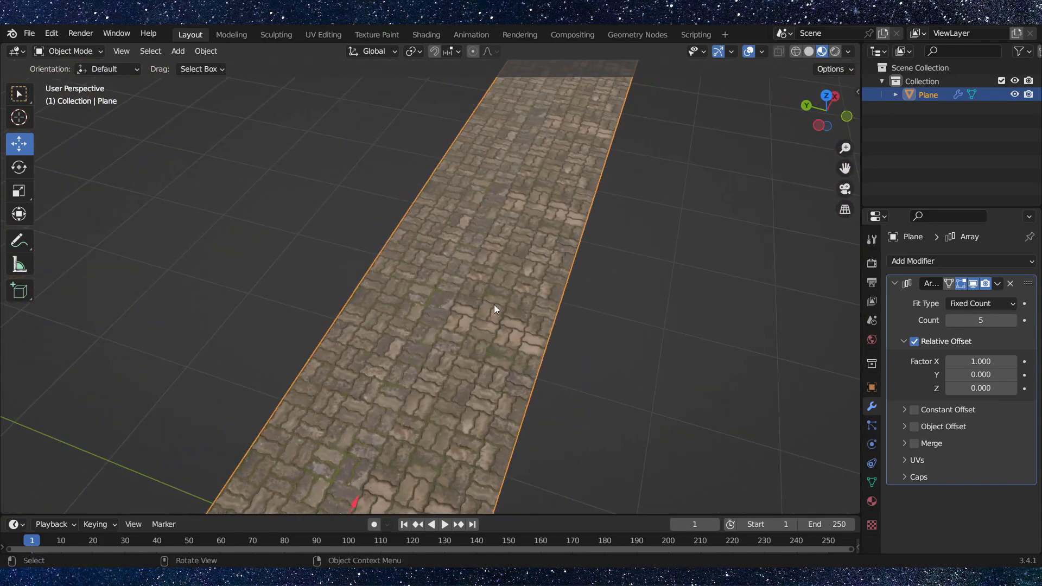
{"action": "left_click", "coordinate": [545, 388]}
{"action": "middle_click_drag", "start_coordinate": [543, 390], "coordinate": [464, 398]}
{"action": "middle_click_drag", "start_coordinate": [444, 302], "coordinate": [507, 350], "text": "shift"}
{"action": "scroll", "coordinate": [356, 350], "scroll_direction": "up", "scroll_amount": 1}
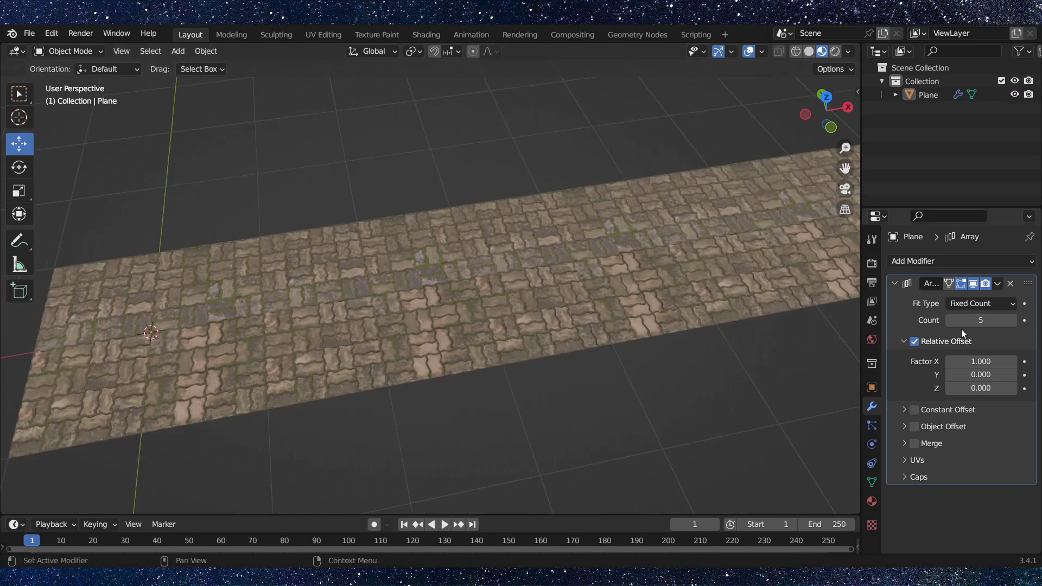
- Reduce the Array modifier's count to 3
{"action": "left_click", "coordinate": [948, 321]}
{"action": "left_click", "coordinate": [949, 321]}
{"action": "middle_click_drag", "start_coordinate": [409, 338], "coordinate": [480, 348], "text": "shift"}
{"action": "scroll", "coordinate": [470, 320], "scroll_direction": "up", "scroll_amount": 1}
{"action": "scroll", "coordinate": [436, 340], "scroll_direction": "down", "scroll_amount": 1}
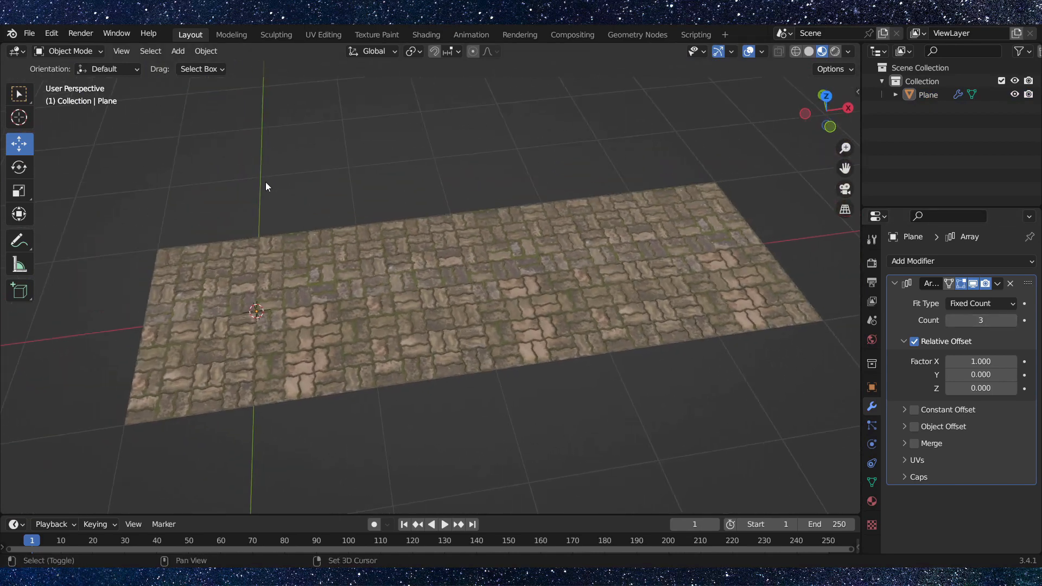
- Add a UV sphere with 50 segments and 30 rings at the plane's origin
{"action": "middle_click_drag", "start_coordinate": [265, 186], "coordinate": [412, 244], "text": "shift"}
{"action": "key", "text": "shift+a"}
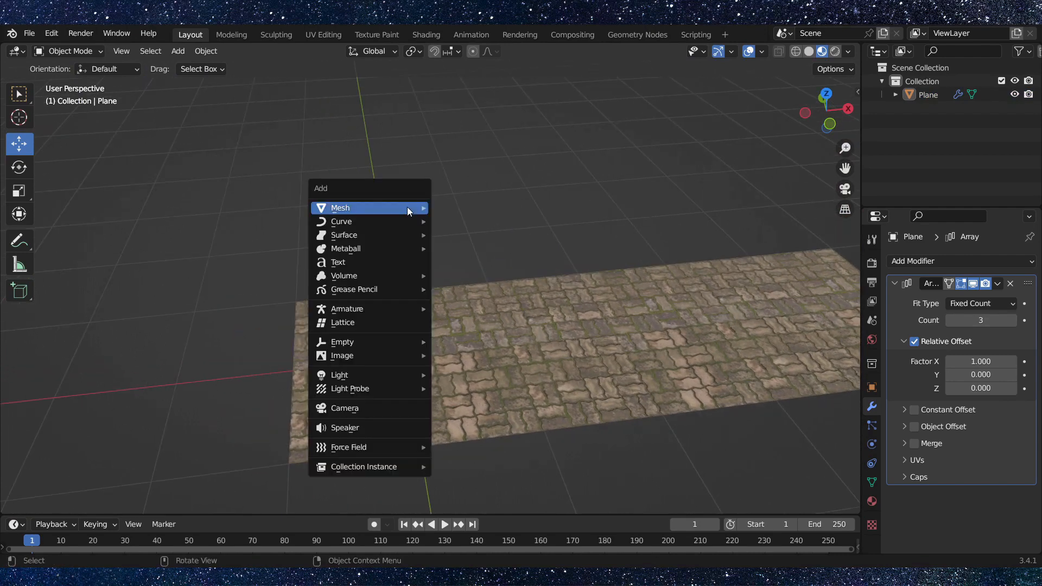
{"action": "mouse_move", "coordinate": [408, 208]}
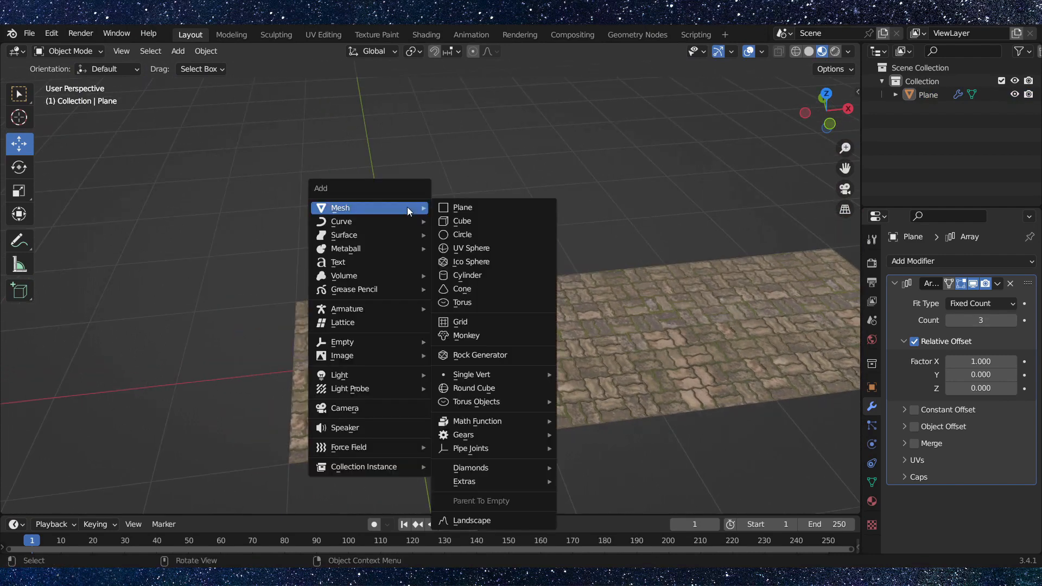
{"action": "left_click", "coordinate": [463, 248]}
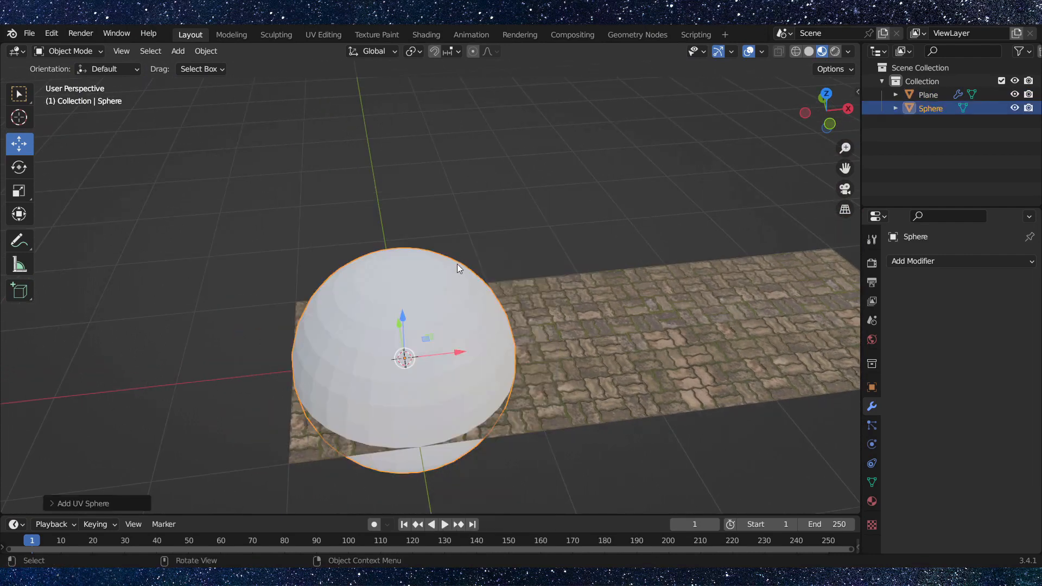
{"action": "left_click", "coordinate": [50, 502]}
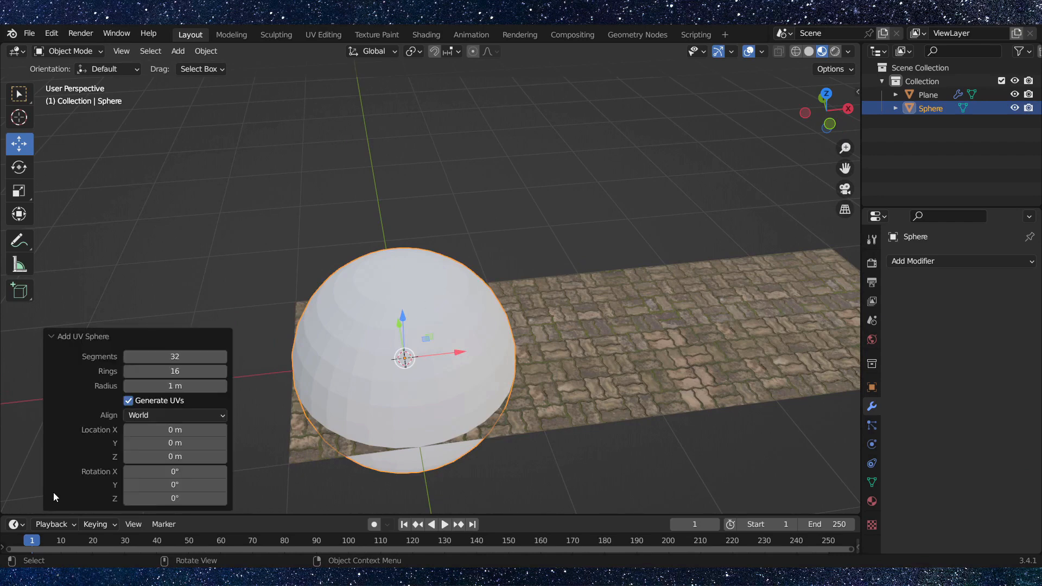
{"action": "left_click_drag", "start_coordinate": [180, 359], "coordinate": [190, 370]}
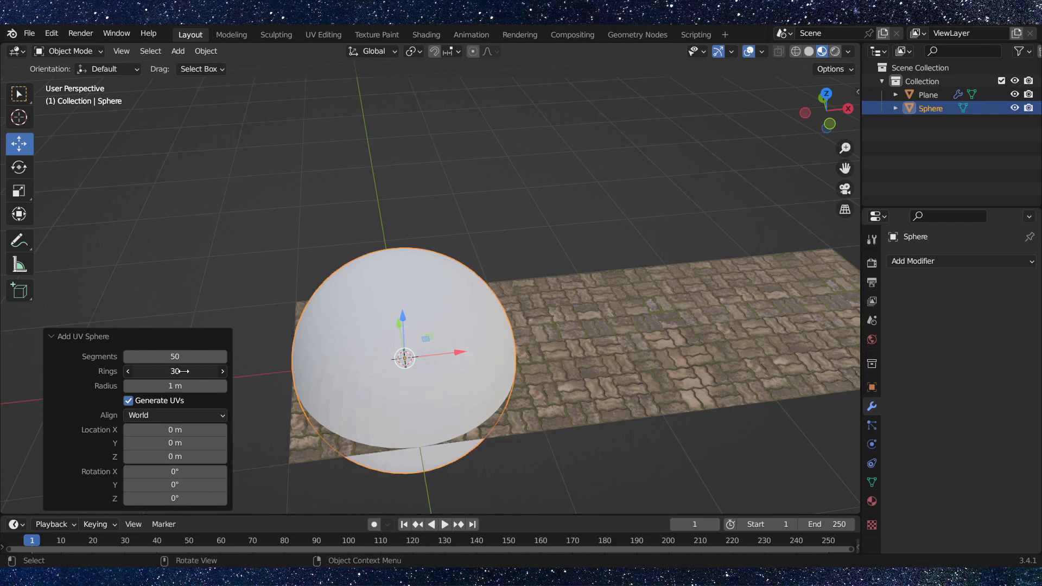
- Raise the sphere about 1.38 m along Z above the brick path and apply Shade Auto Smooth to it
{"action": "middle_click_drag", "start_coordinate": [339, 366], "coordinate": [399, 321]}
{"action": "left_click_drag", "start_coordinate": [402, 317], "coordinate": [410, 185]}
{"action": "right_click", "coordinate": [412, 179]}
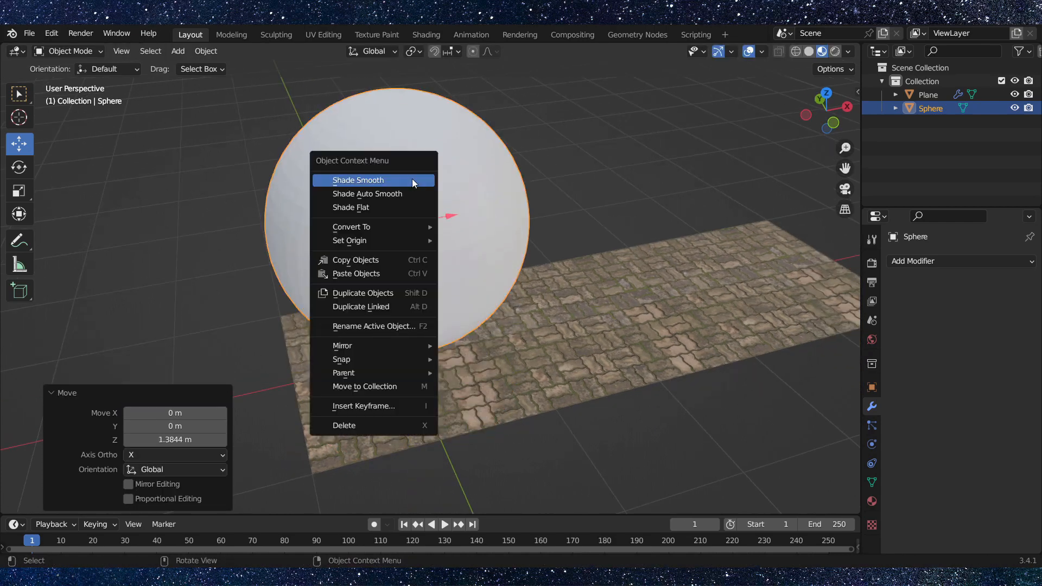
{"action": "left_click", "coordinate": [409, 193]}
{"action": "middle_click_drag", "start_coordinate": [372, 250], "coordinate": [423, 212]}
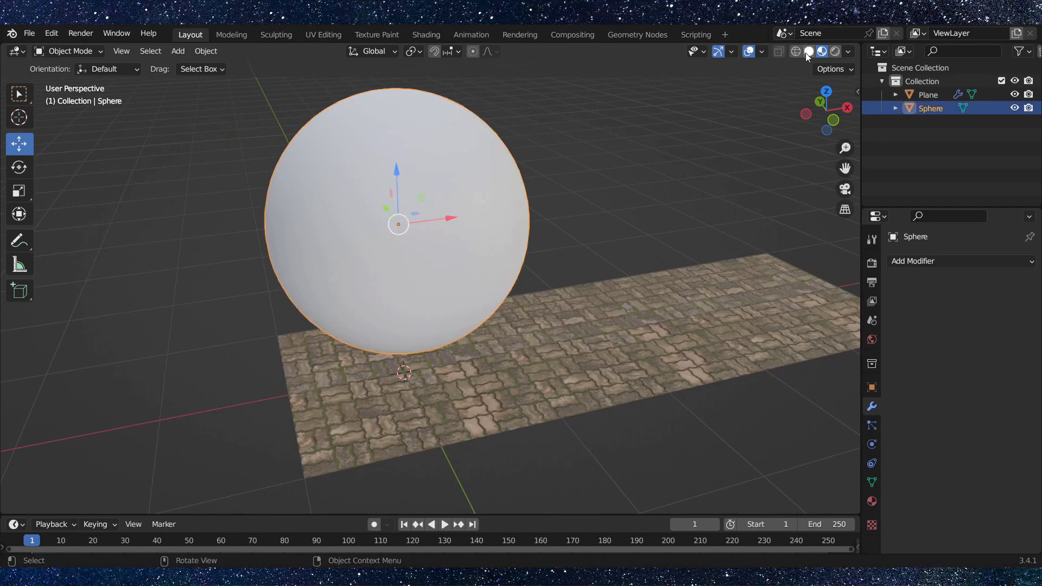
- Compare the sphere and brick path in Solid and Material Preview shading
{"action": "left_click", "coordinate": [808, 52]}
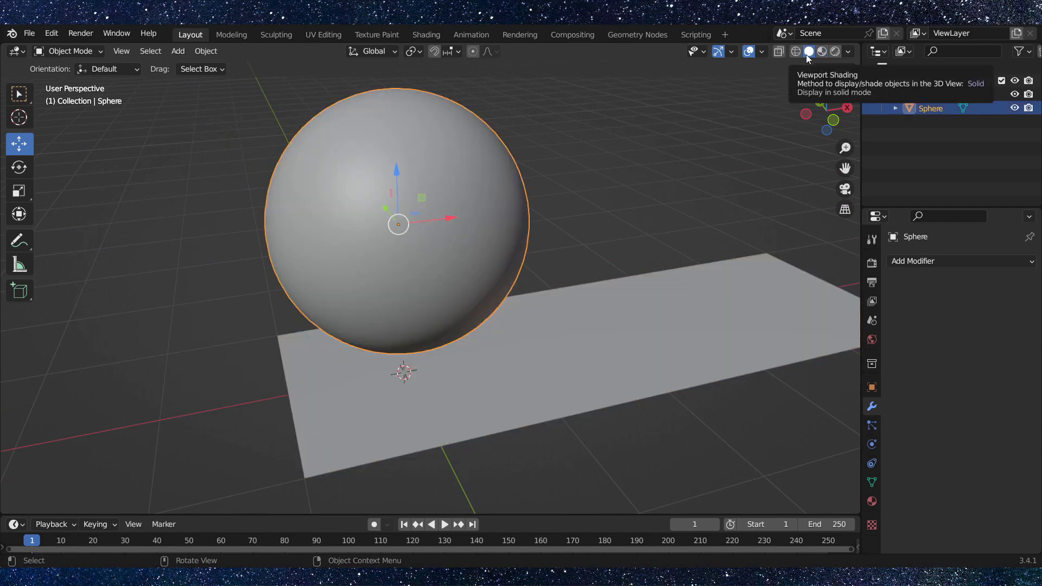
{"action": "left_click", "coordinate": [670, 188]}
{"action": "mouse_move", "coordinate": [669, 187]}
{"action": "middle_mouse_down"}
{"action": "mouse_move", "coordinate": [514, 185]}
{"action": "mouse_move", "coordinate": [578, 177]}
{"action": "middle_mouse_up"}
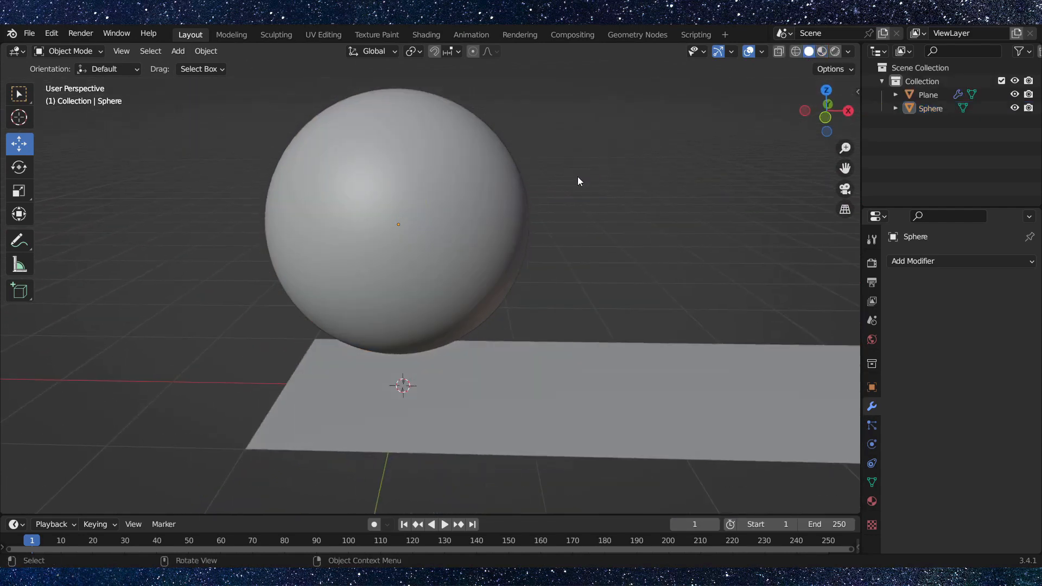
{"action": "left_click", "coordinate": [822, 51]}
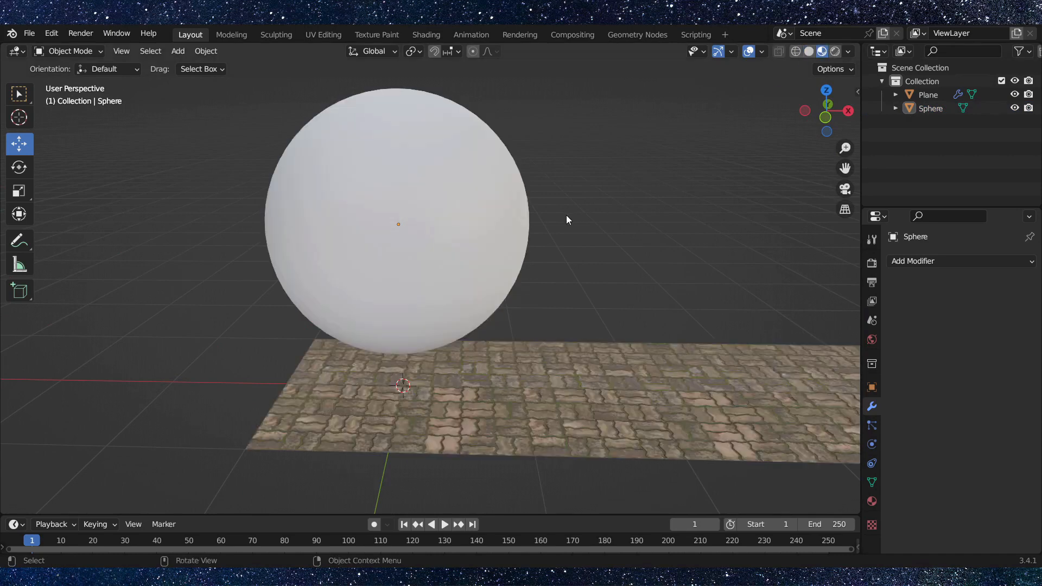
{"action": "middle_click_drag", "start_coordinate": [566, 219], "coordinate": [607, 230]}
- Create a new material for the sphere and open its nodes in the Shading workspace with the sphere in view
{"action": "left_click", "coordinate": [380, 233]}
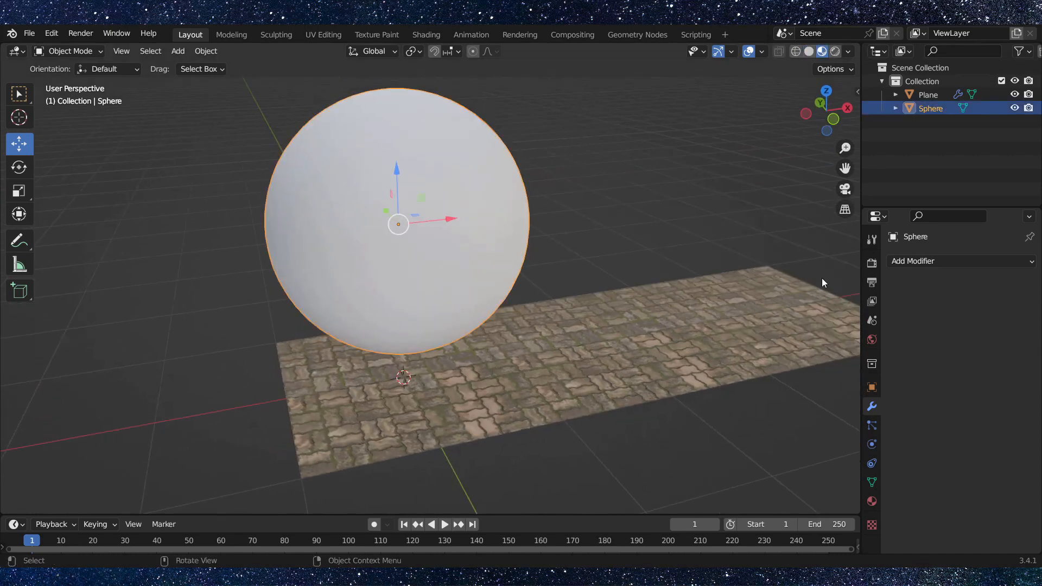
{"action": "left_click", "coordinate": [873, 501]}
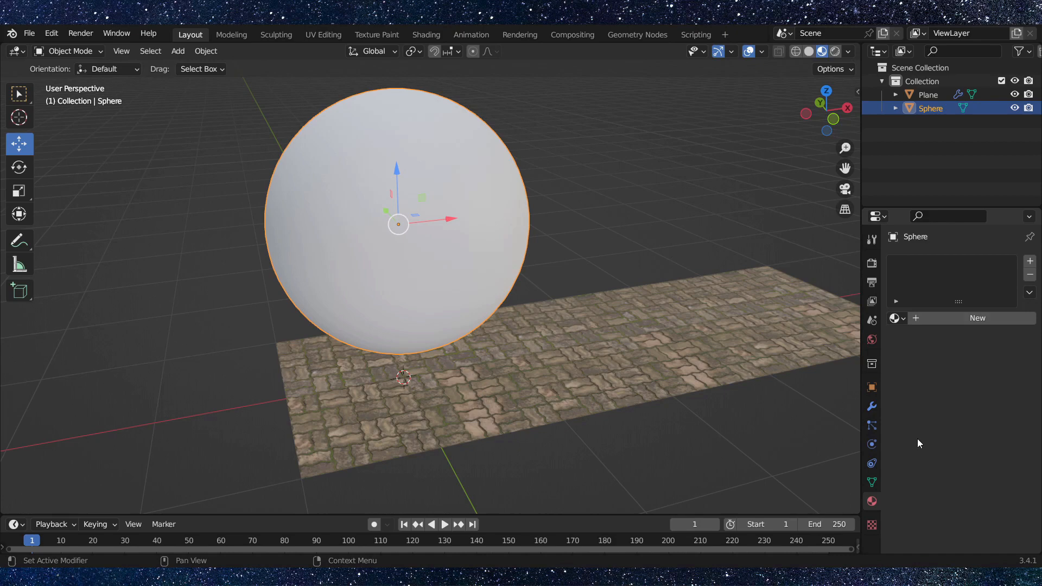
{"action": "left_click", "coordinate": [982, 323]}
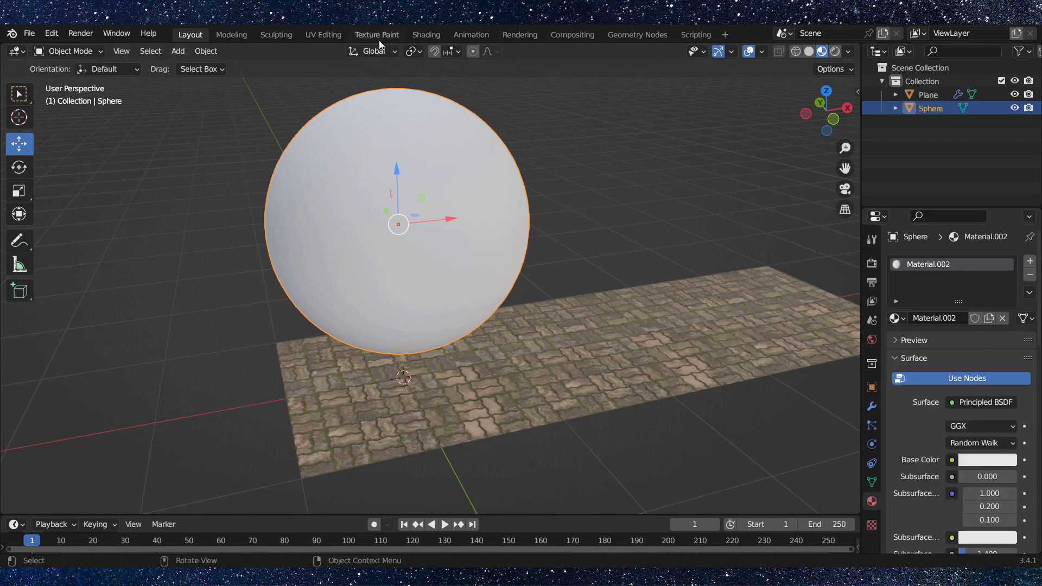
{"action": "left_click", "coordinate": [431, 33]}
{"action": "scroll", "coordinate": [455, 165], "scroll_direction": "down", "scroll_amount": 4}
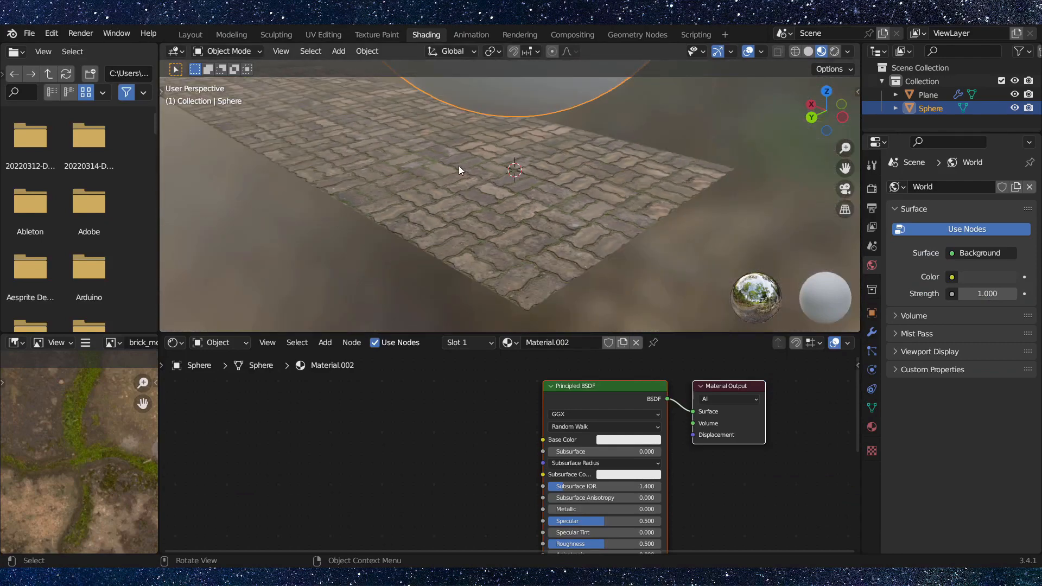
{"action": "middle_click_drag", "start_coordinate": [591, 162], "coordinate": [656, 233]}
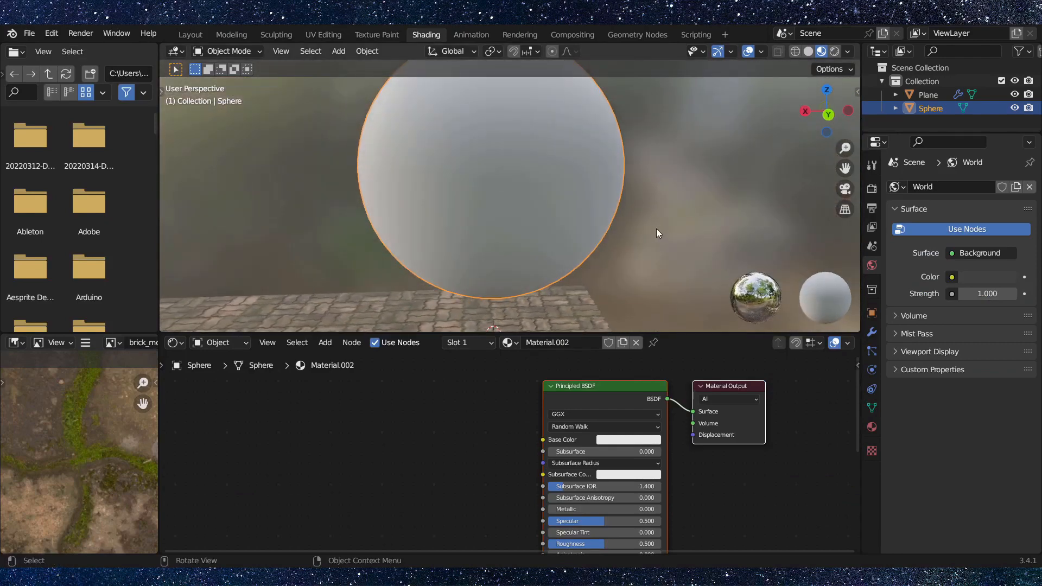
{"action": "middle_click_drag", "start_coordinate": [578, 183], "coordinate": [532, 235]}
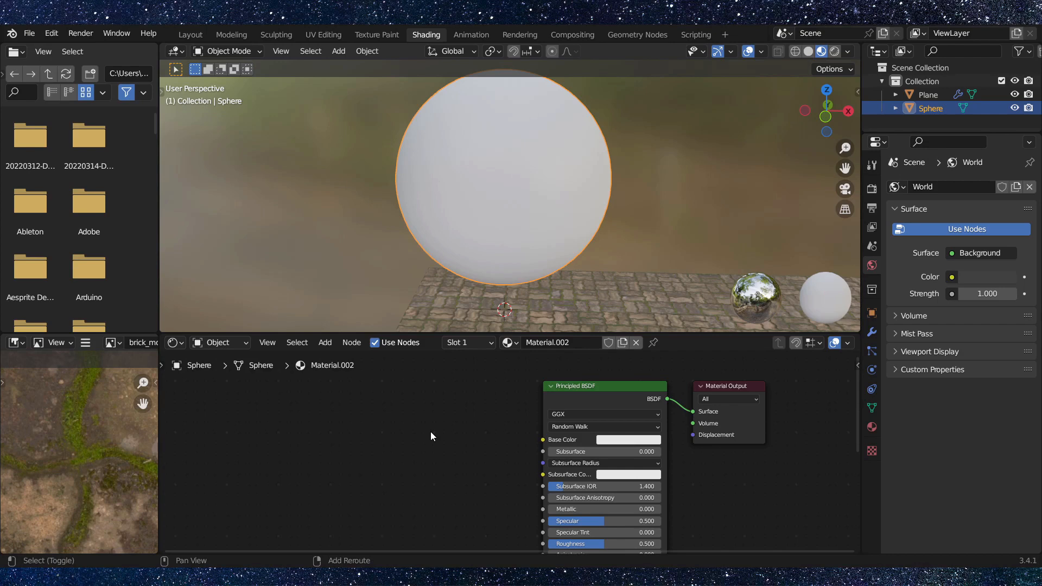
- Add an Image Texture node with aerial_rocks_01_diff_4k.jpg and connect its Color to the Principled BSDF's Base Color
{"action": "key", "text": "shift+a"}
{"action": "mouse_move", "coordinate": [424, 429]}
{"action": "left_click", "coordinate": [389, 408]}
{"action": "type", "text": "image"}
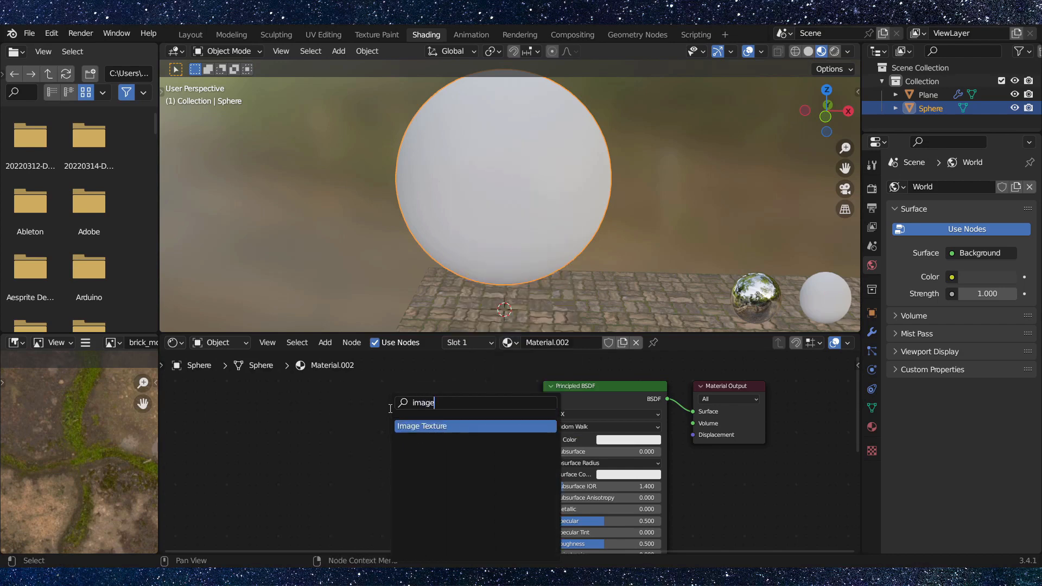
{"action": "key", "text": "Return"}
{"action": "left_click", "coordinate": [454, 425]}
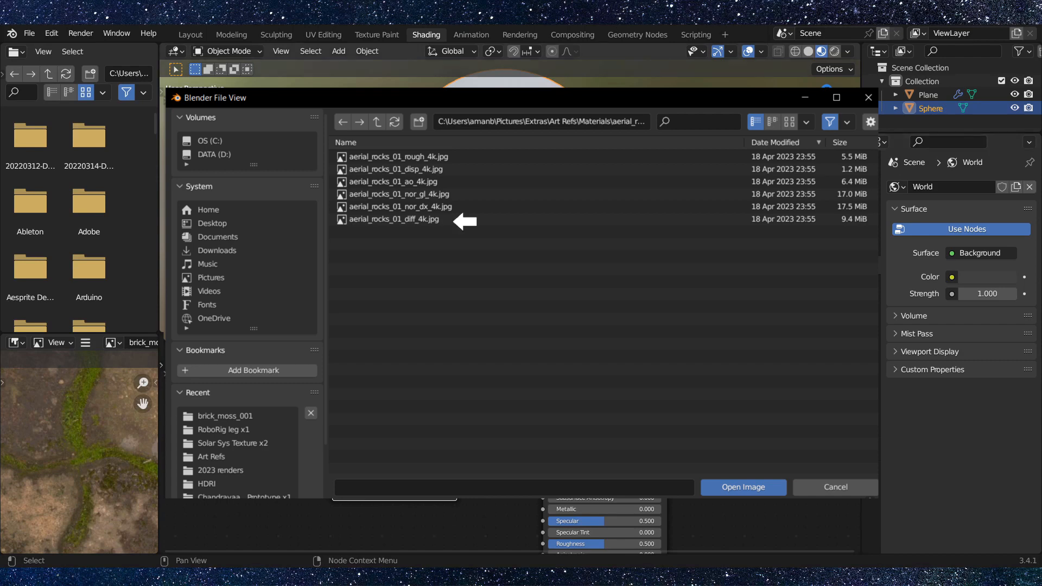
{"action": "double_click", "coordinate": [394, 218]}
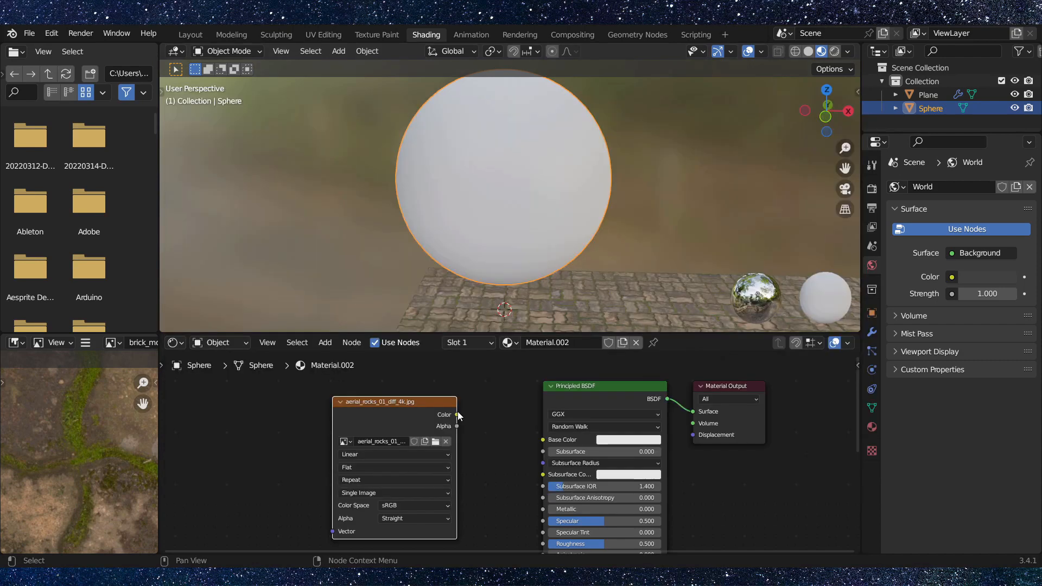
{"action": "left_click_drag", "start_coordinate": [457, 414], "coordinate": [543, 440]}
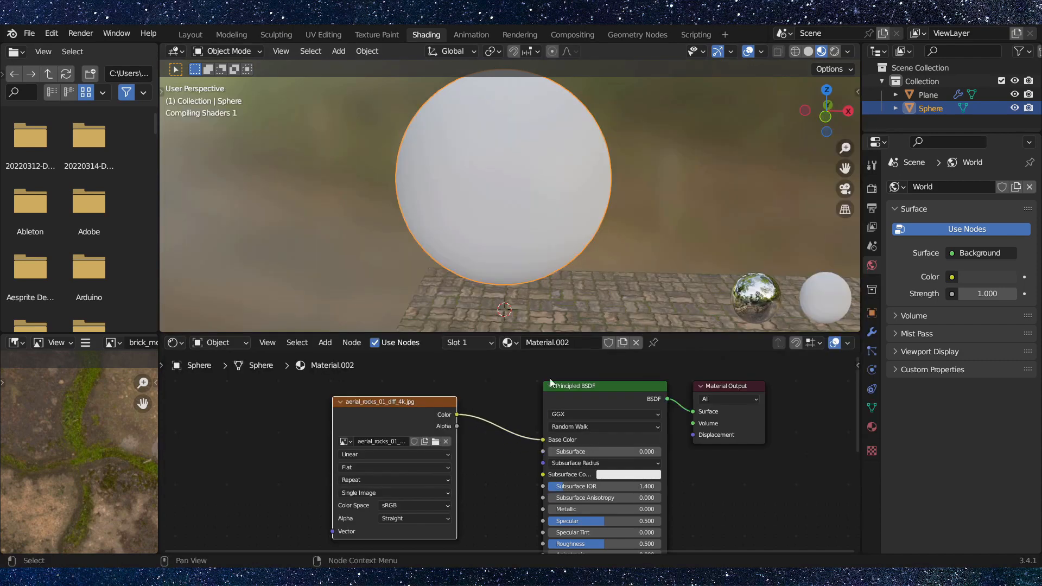
- Inspect the rock texture on the sphere from several angles and distances
{"action": "middle_click_drag", "start_coordinate": [458, 183], "coordinate": [535, 210]}
{"action": "middle_click_drag", "start_coordinate": [567, 258], "coordinate": [561, 230]}
{"action": "middle_click_drag", "start_coordinate": [508, 202], "coordinate": [448, 173], "text": "shift"}
{"action": "scroll", "coordinate": [440, 165], "scroll_direction": "up", "scroll_amount": 2}
{"action": "middle_click_drag", "start_coordinate": [387, 135], "coordinate": [466, 216], "text": "shift"}
{"action": "middle_click_drag", "start_coordinate": [556, 234], "coordinate": [530, 168]}
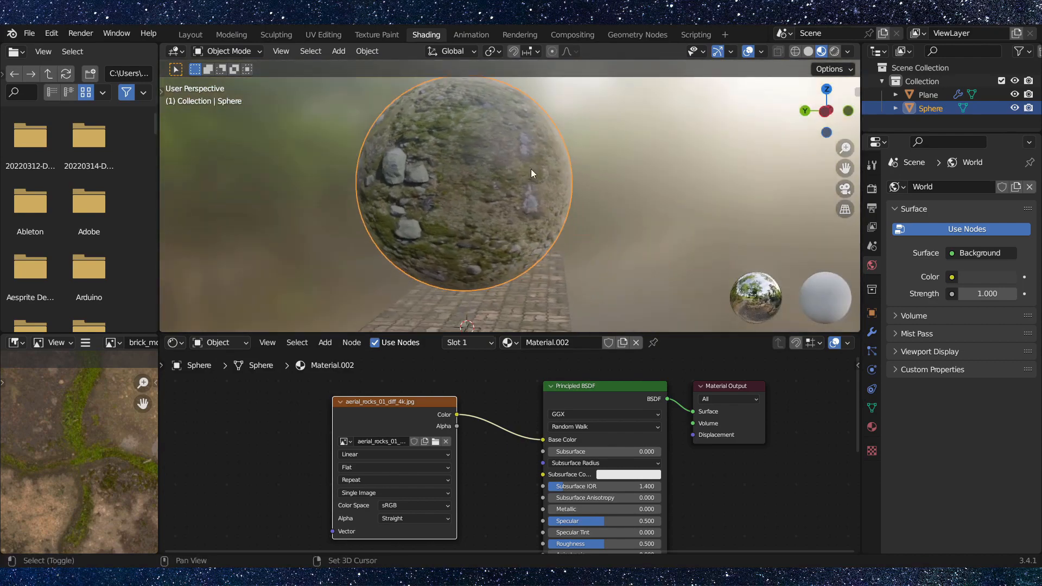
{"action": "middle_click_drag", "start_coordinate": [452, 210], "coordinate": [461, 188]}
{"action": "scroll", "coordinate": [397, 221], "scroll_direction": "up", "scroll_amount": 2}
{"action": "middle_click_drag", "start_coordinate": [363, 207], "coordinate": [467, 213]}
{"action": "scroll", "coordinate": [425, 207], "scroll_direction": "down", "scroll_amount": 2}
- Add a second Image Texture node with aerial_rocks_01_nor_gl_4k.jpg and connect its Color to the Principled BSDF's Normal
{"action": "scroll", "coordinate": [529, 465], "scroll_direction": "down", "scroll_amount": 3}
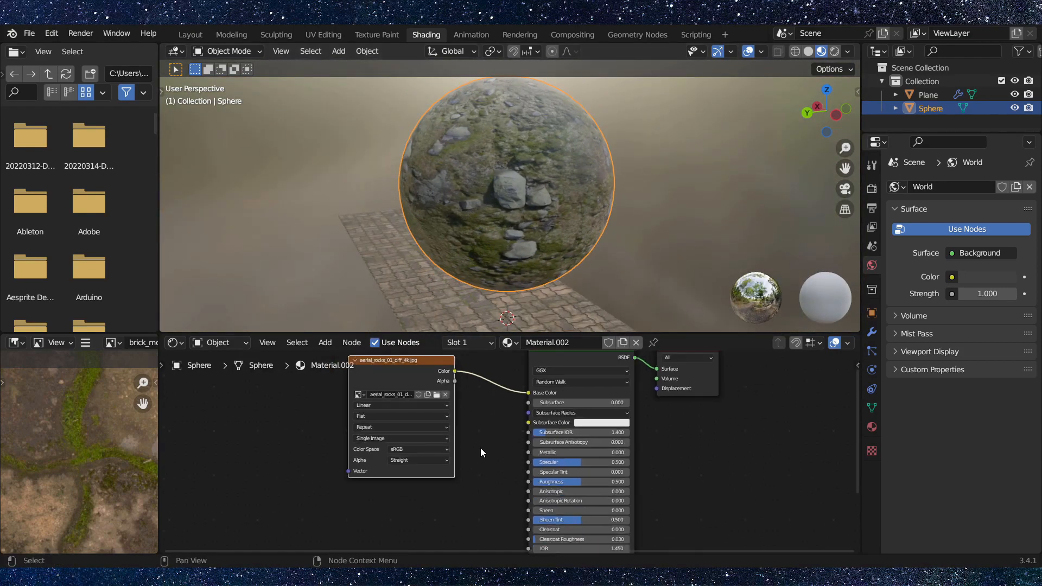
{"action": "middle_click_drag", "start_coordinate": [395, 516], "coordinate": [430, 419]}
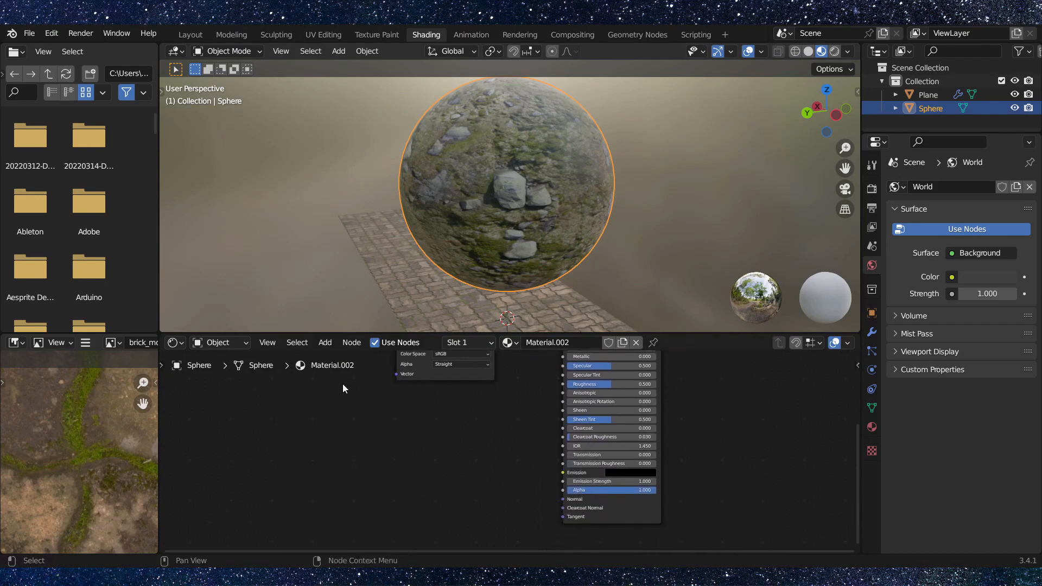
{"action": "key", "text": "shift+a"}
{"action": "left_click", "coordinate": [336, 413]}
{"action": "type", "text": "image"}
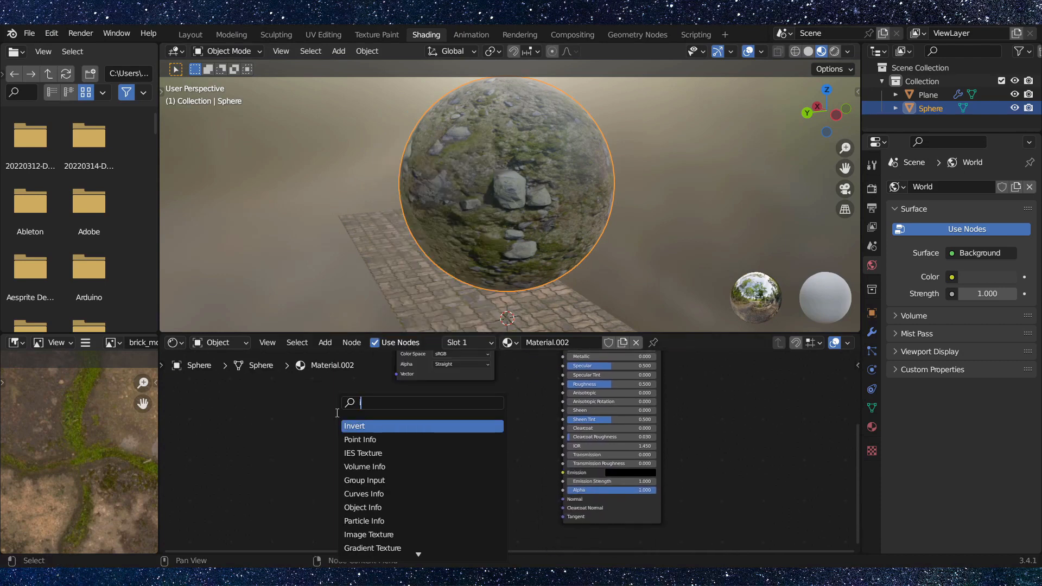
{"action": "key", "text": "Return"}
{"action": "left_click", "coordinate": [369, 456]}
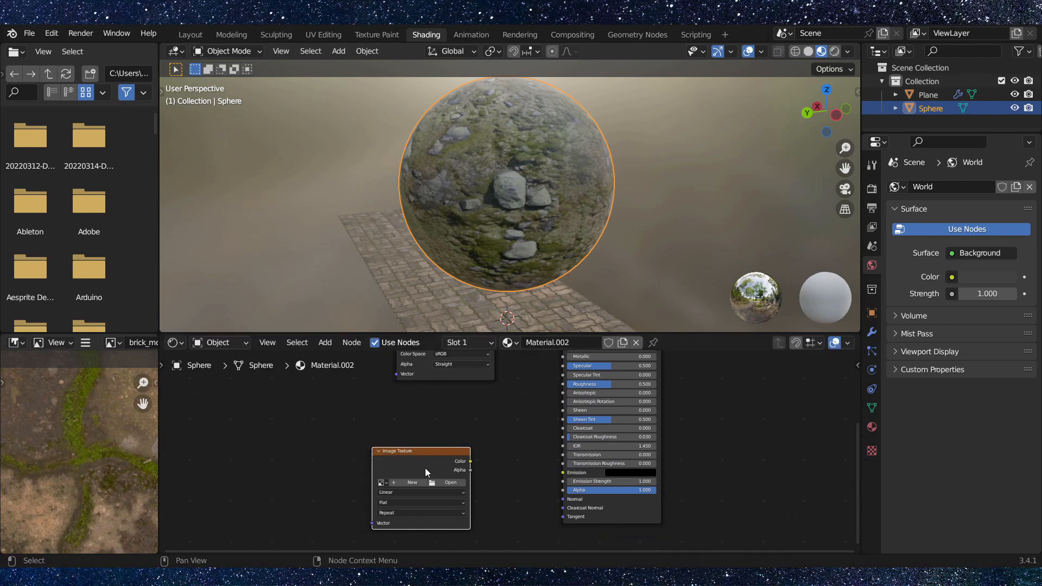
{"action": "scroll", "coordinate": [432, 472], "scroll_direction": "up", "scroll_amount": 3}
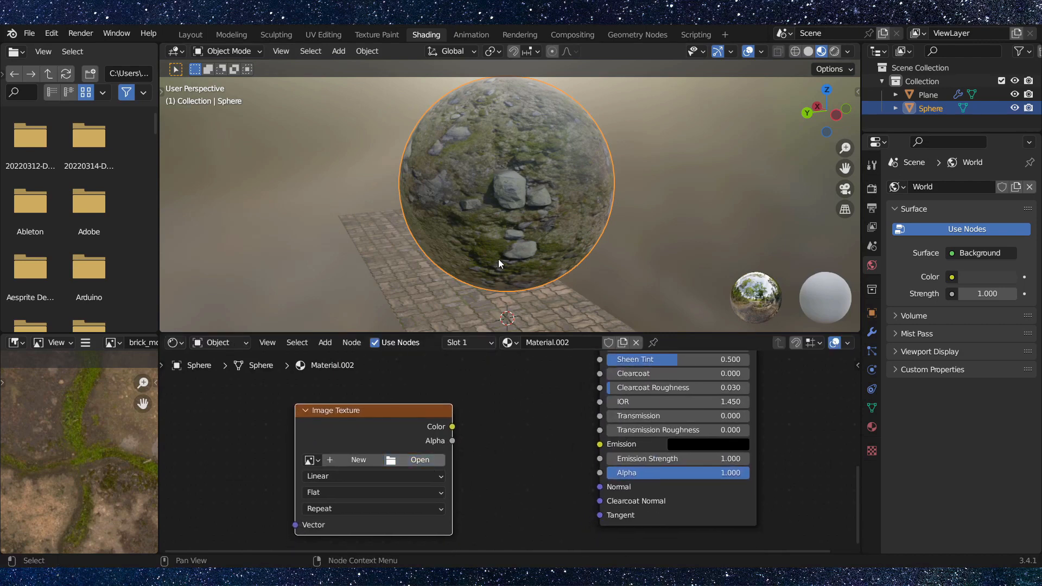
{"action": "left_click", "coordinate": [433, 462]}
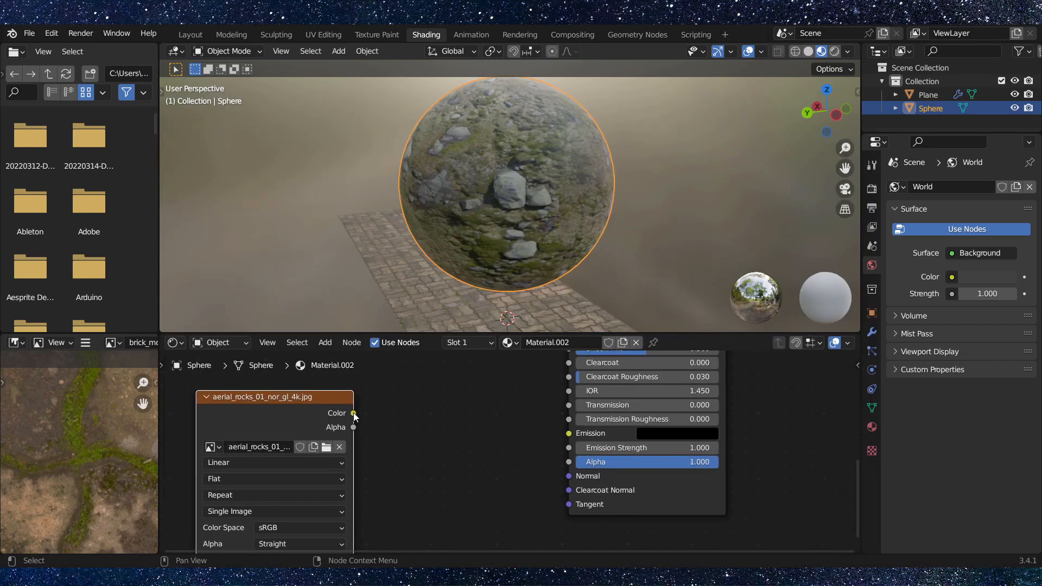
{"action": "left_click_drag", "start_coordinate": [354, 416], "coordinate": [569, 476]}
- Insert a Normal Map node on the link between the aerial_rocks_01_nor_gl_4k.jpg node and the Principled BSDF's Normal
{"action": "middle_click_drag", "start_coordinate": [455, 420], "coordinate": [475, 433]}
{"action": "key", "text": "shift+a"}
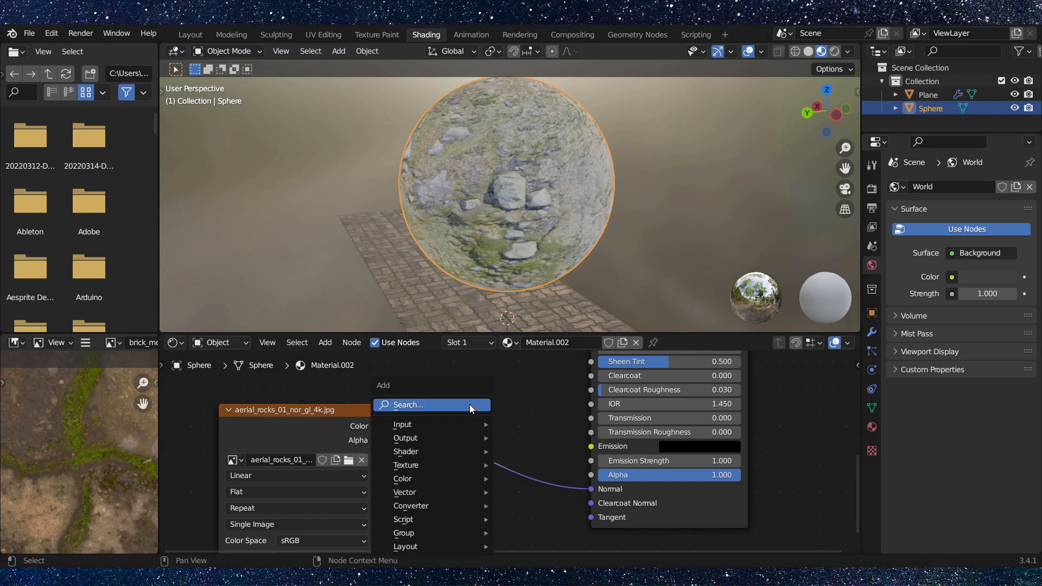
{"action": "left_click", "coordinate": [469, 405]}
{"action": "type", "text": "map"}
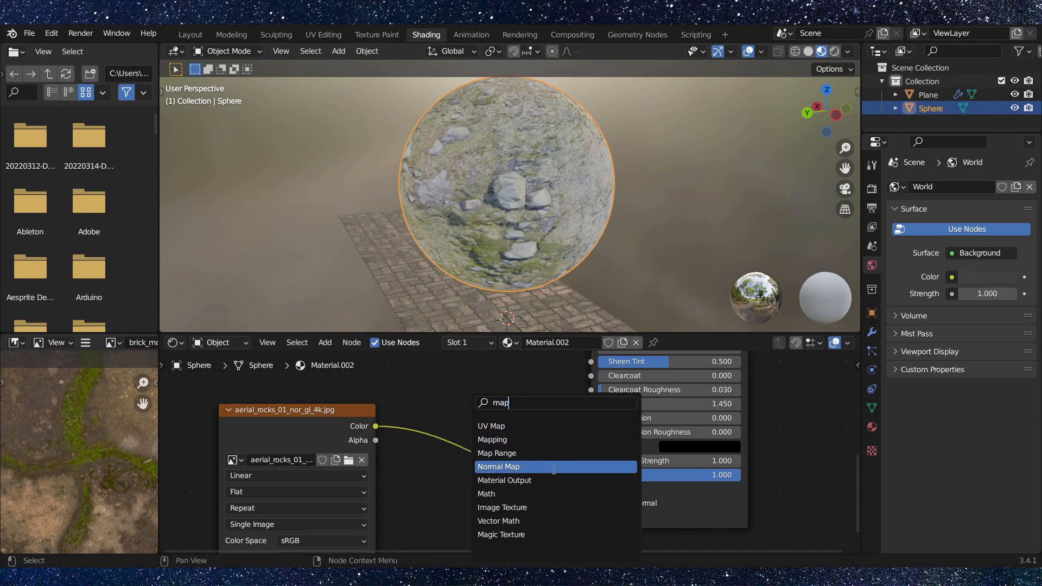
{"action": "left_click", "coordinate": [505, 467]}
{"action": "left_click", "coordinate": [506, 470]}
{"action": "middle_click_drag", "start_coordinate": [516, 233], "coordinate": [512, 194]}
{"action": "scroll", "coordinate": [512, 194], "scroll_direction": "down", "scroll_amount": 3}
{"action": "middle_click_drag", "start_coordinate": [485, 508], "coordinate": [483, 515]}
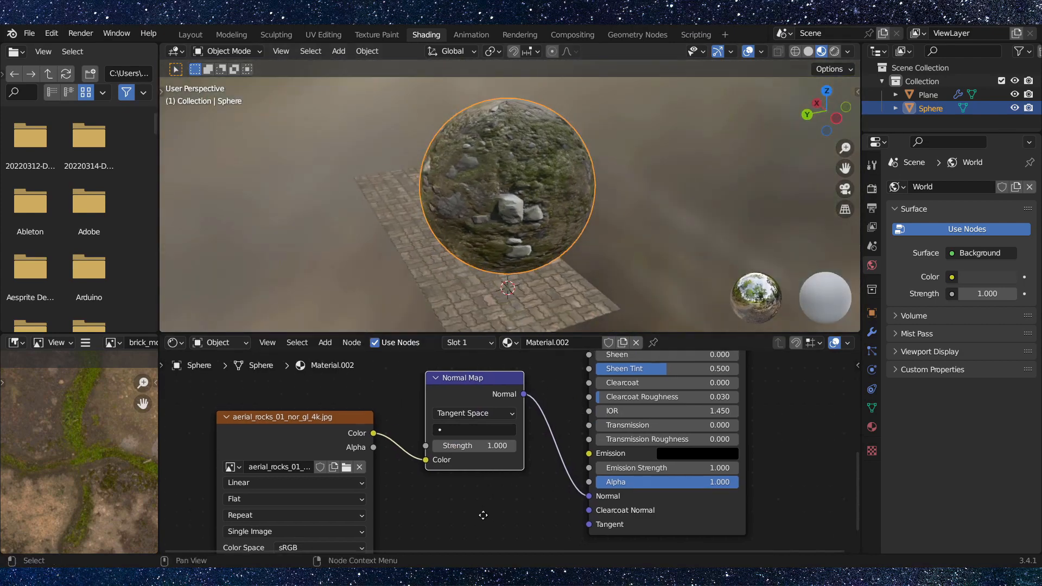
- Move the Normal Map node down beside its image node and set its Strength to 3
{"action": "left_click_drag", "start_coordinate": [463, 378], "coordinate": [465, 425]}
{"action": "left_click", "coordinate": [476, 493]}
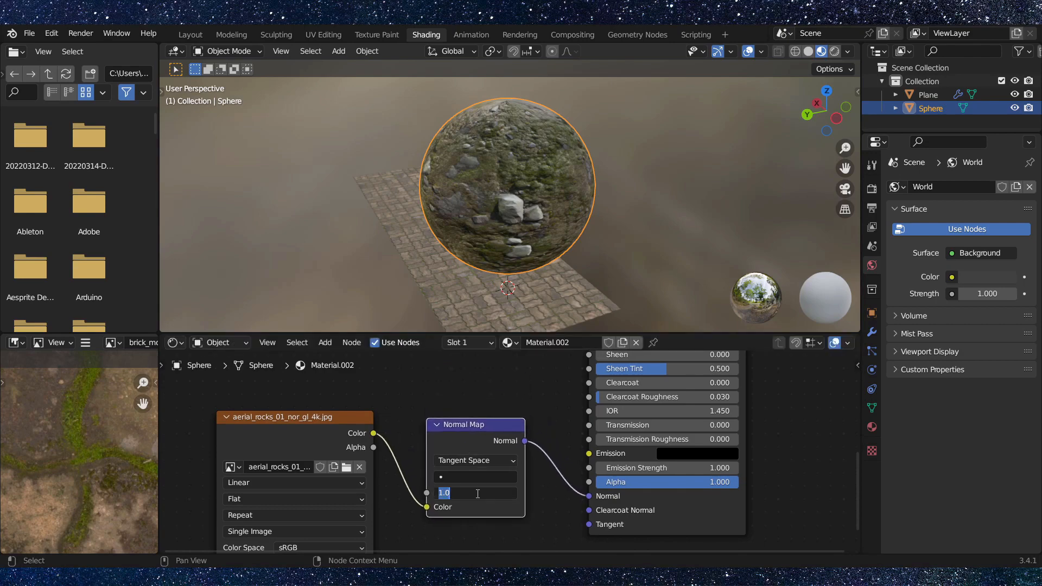
{"action": "type", "text": "3"}
{"action": "key", "text": "Return"}
{"action": "middle_click_drag", "start_coordinate": [513, 240], "coordinate": [505, 369]}
{"action": "scroll", "coordinate": [442, 199], "scroll_direction": "up", "scroll_amount": 3}
{"action": "scroll", "coordinate": [505, 369], "scroll_direction": "up", "scroll_amount": 5}
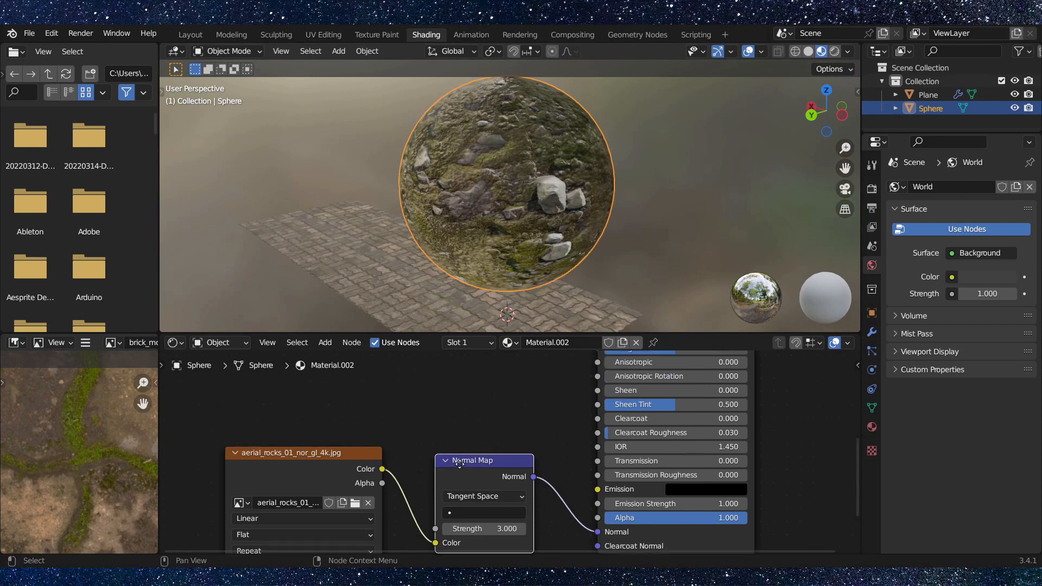
- Add a third, empty Image Texture node and place it above the aerial_rocks_01_nor_gl_4k.jpg and Normal Map nodes
{"action": "scroll", "coordinate": [440, 483], "scroll_direction": "down", "scroll_amount": 2}
{"action": "key", "text": "shift+a"}
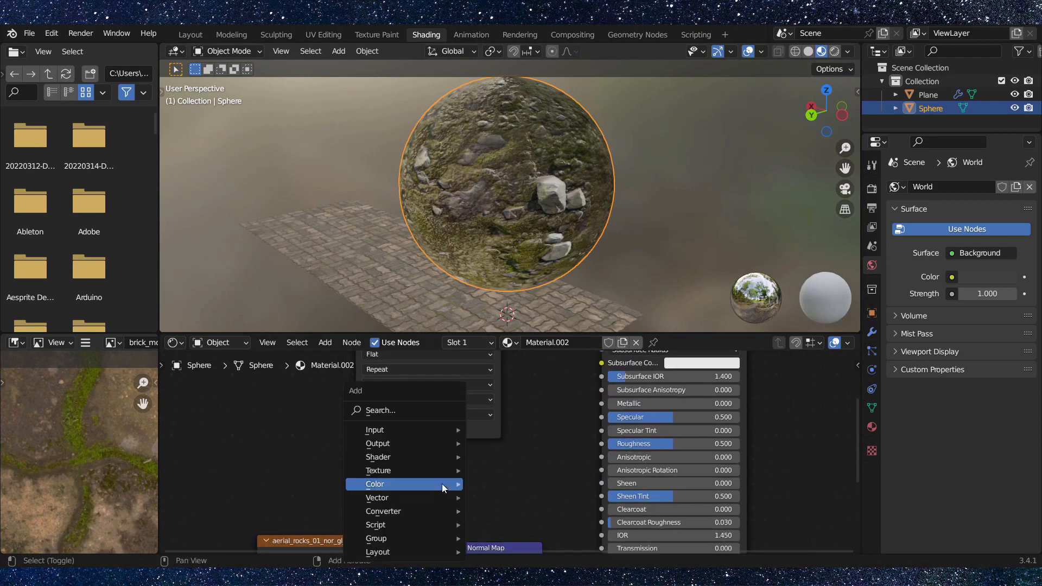
{"action": "left_click", "coordinate": [397, 410]}
{"action": "type", "text": "image"}
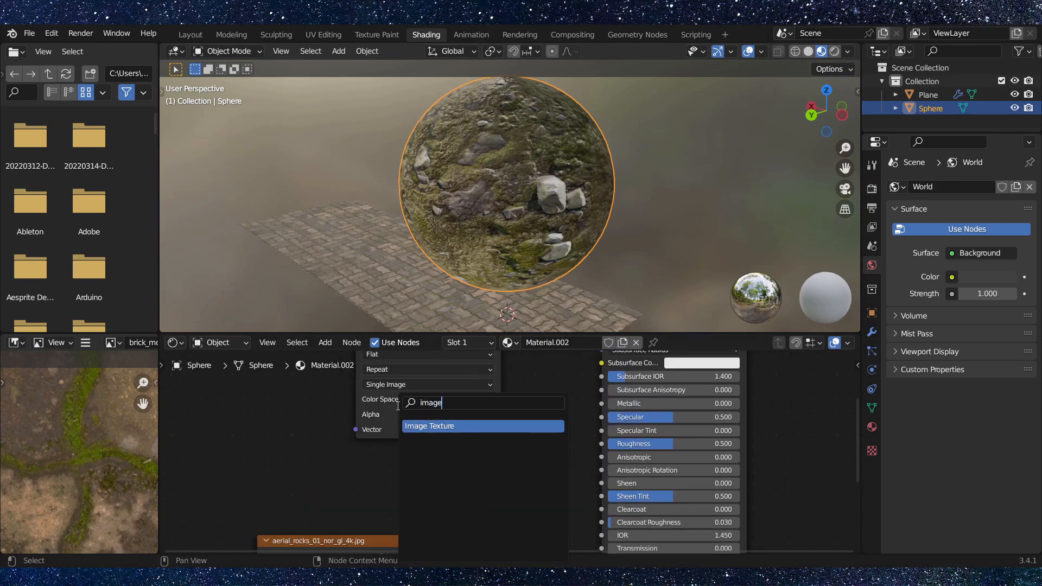
{"action": "key", "text": "Return"}
{"action": "left_click", "coordinate": [325, 436]}
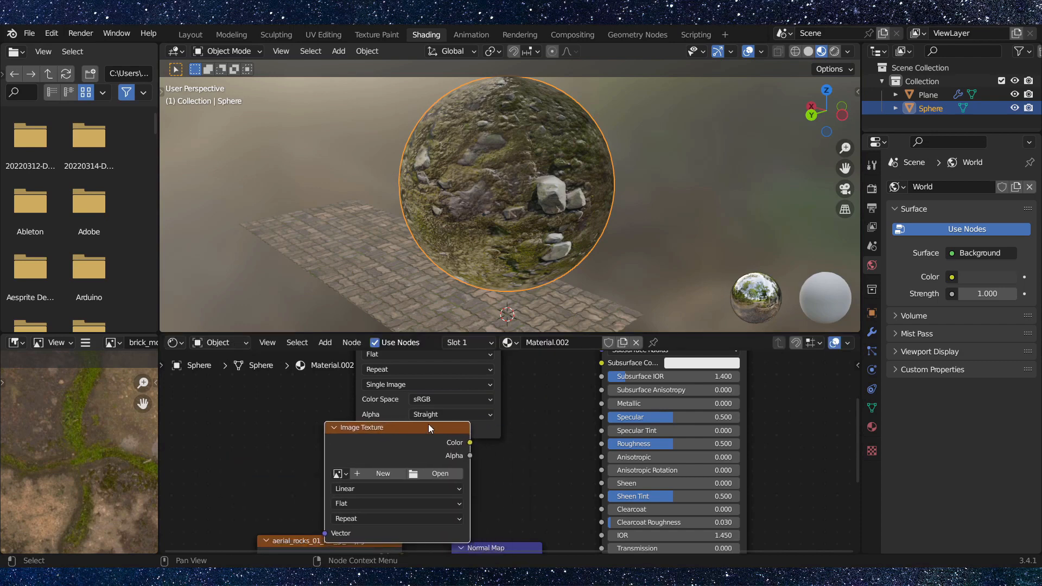
{"action": "scroll", "coordinate": [478, 403], "scroll_direction": "down", "scroll_amount": 2}
{"action": "scroll", "coordinate": [478, 402], "scroll_direction": "up", "scroll_amount": 3, "text": "shift"}
{"action": "left_click_drag", "start_coordinate": [474, 416], "coordinate": [378, 276]}
{"action": "middle_click_drag", "start_coordinate": [494, 487], "coordinate": [471, 392]}
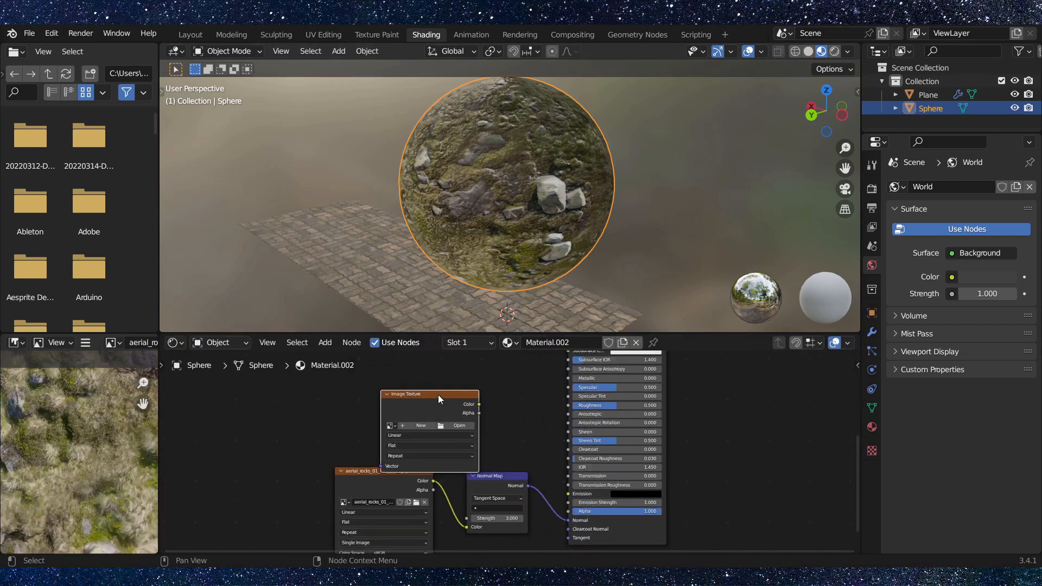
{"action": "left_click_drag", "start_coordinate": [438, 395], "coordinate": [438, 374]}
- Collapse the aerial_rocks_01_nor_gl_4k.jpg, Normal Map and aerial_rocks_01_diff_4k.jpg nodes to tidy the node tree
{"action": "scroll", "coordinate": [474, 447], "scroll_direction": "up", "scroll_amount": 3}
{"action": "middle_click_drag", "start_coordinate": [478, 480], "coordinate": [503, 409]}
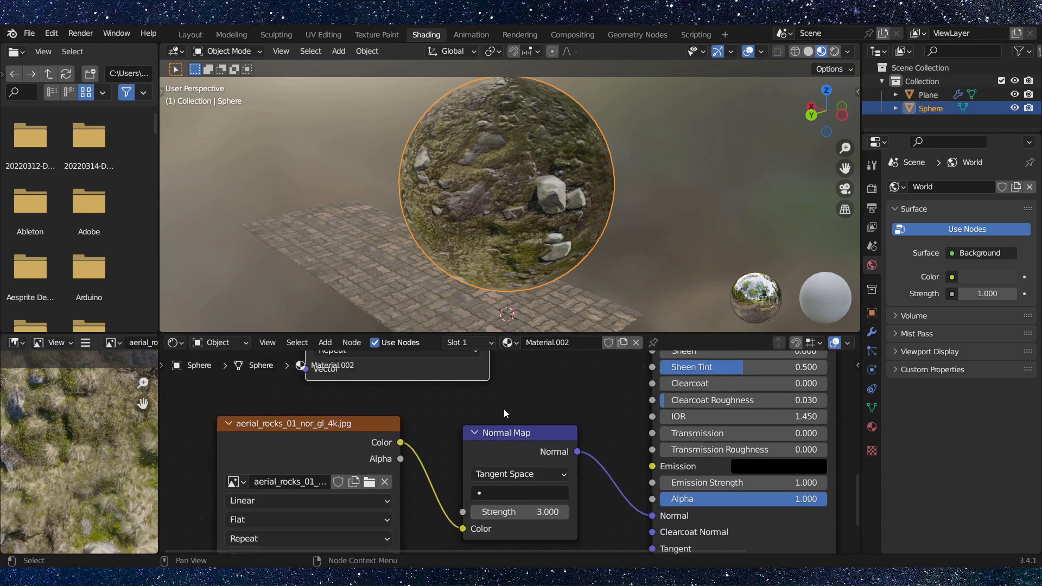
{"action": "left_click", "coordinate": [230, 423]}
{"action": "left_click", "coordinate": [473, 433]}
{"action": "scroll", "coordinate": [504, 375], "scroll_direction": "up", "scroll_amount": 5, "text": "shift"}
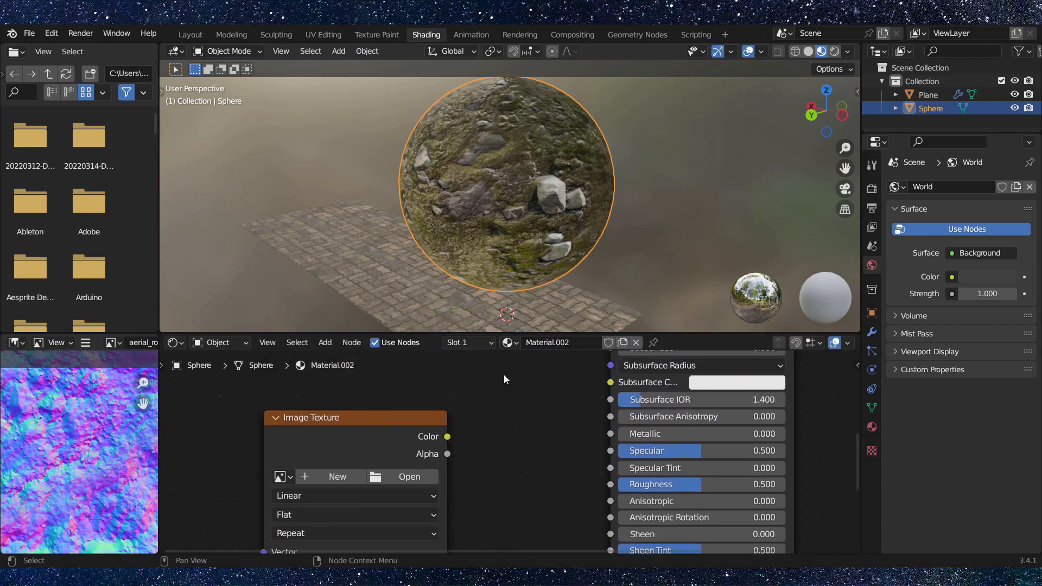
{"action": "scroll", "coordinate": [486, 395], "scroll_direction": "up", "scroll_amount": 5, "text": "shift"}
{"action": "scroll", "coordinate": [510, 300], "scroll_direction": "down", "scroll_amount": 6}
{"action": "scroll", "coordinate": [512, 162], "scroll_direction": "up", "scroll_amount": 8}
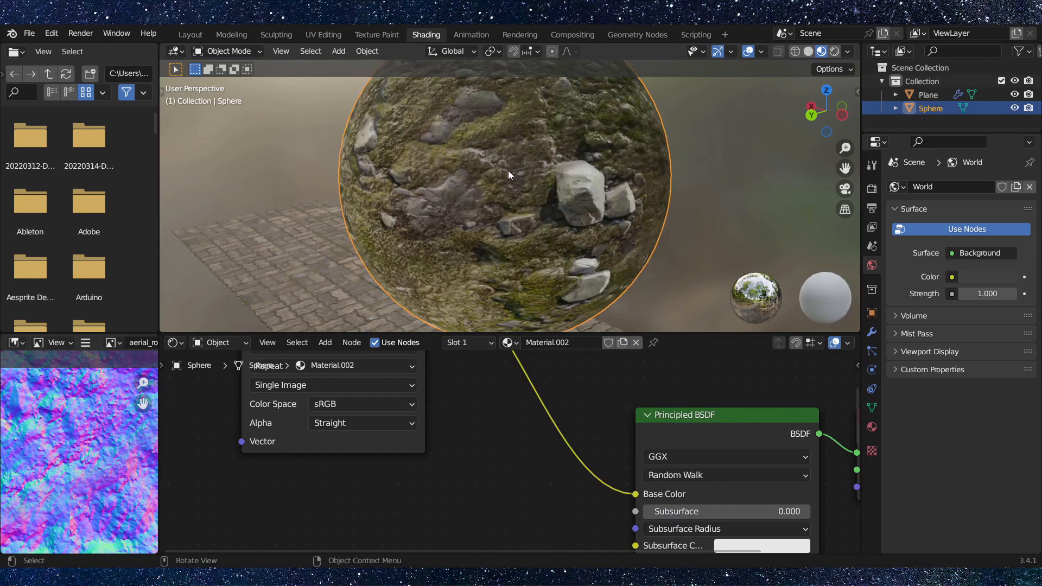
{"action": "scroll", "coordinate": [513, 458], "scroll_direction": "down", "scroll_amount": 3}
{"action": "scroll", "coordinate": [358, 427], "scroll_direction": "up", "scroll_amount": 6}
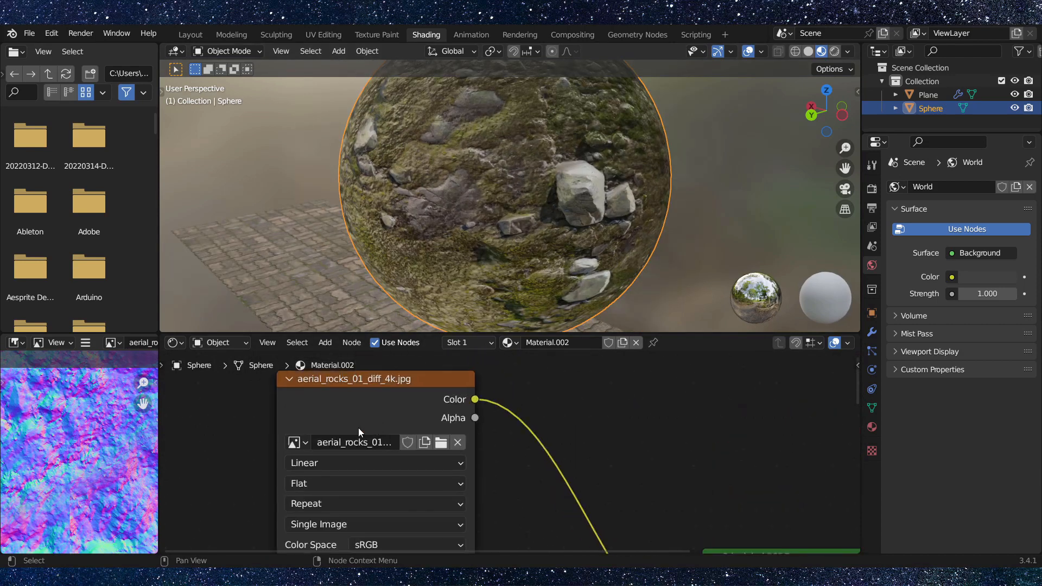
{"action": "left_click", "coordinate": [390, 461]}
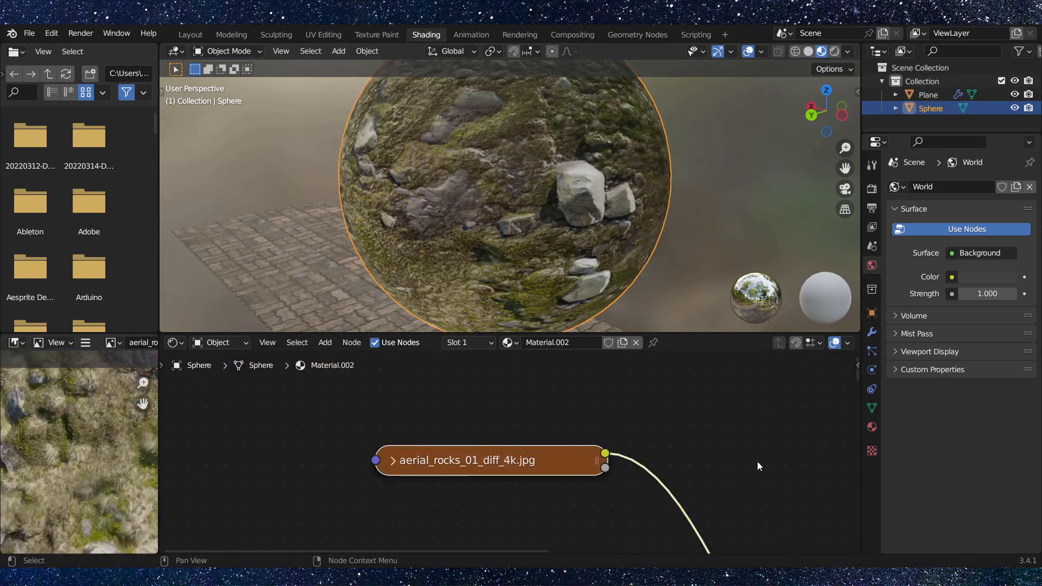
{"action": "scroll", "coordinate": [757, 462], "scroll_direction": "down", "scroll_amount": 2}
- Expand the aerial_rocks_01_nor_gl_4k.jpg node, set its Color Space to Non-Color and collapse it again
{"action": "middle_click_drag", "start_coordinate": [757, 461], "coordinate": [650, 395]}
{"action": "scroll", "coordinate": [649, 437], "scroll_direction": "down", "scroll_amount": 1}
{"action": "middle_click_drag", "start_coordinate": [649, 438], "coordinate": [634, 528]}
{"action": "middle_click_drag", "start_coordinate": [433, 522], "coordinate": [460, 466]}
{"action": "left_click", "coordinate": [345, 421]}
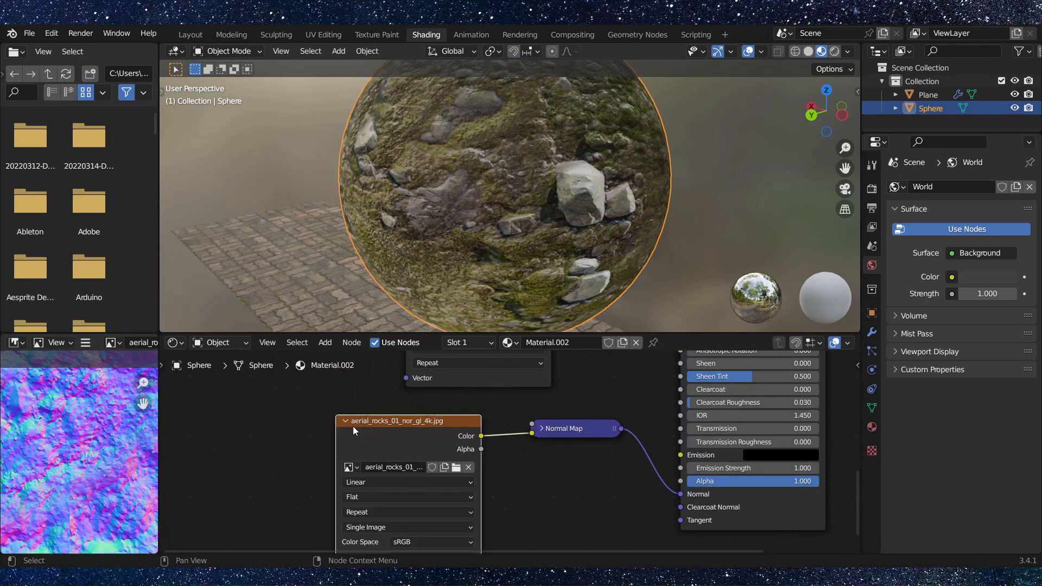
{"action": "middle_click_drag", "start_coordinate": [353, 426], "coordinate": [386, 366]}
{"action": "left_click", "coordinate": [454, 477]}
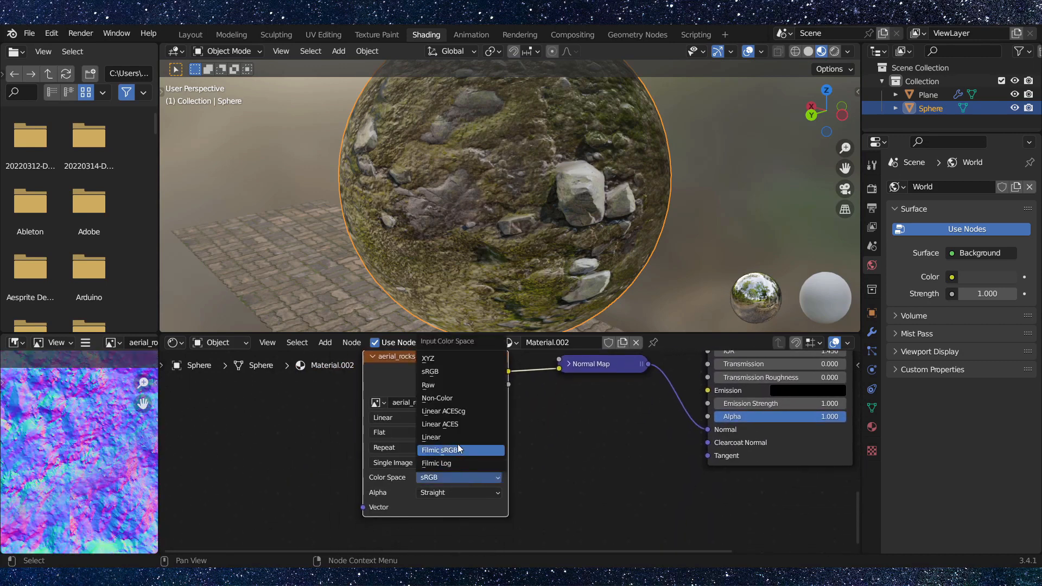
{"action": "left_click", "coordinate": [451, 396]}
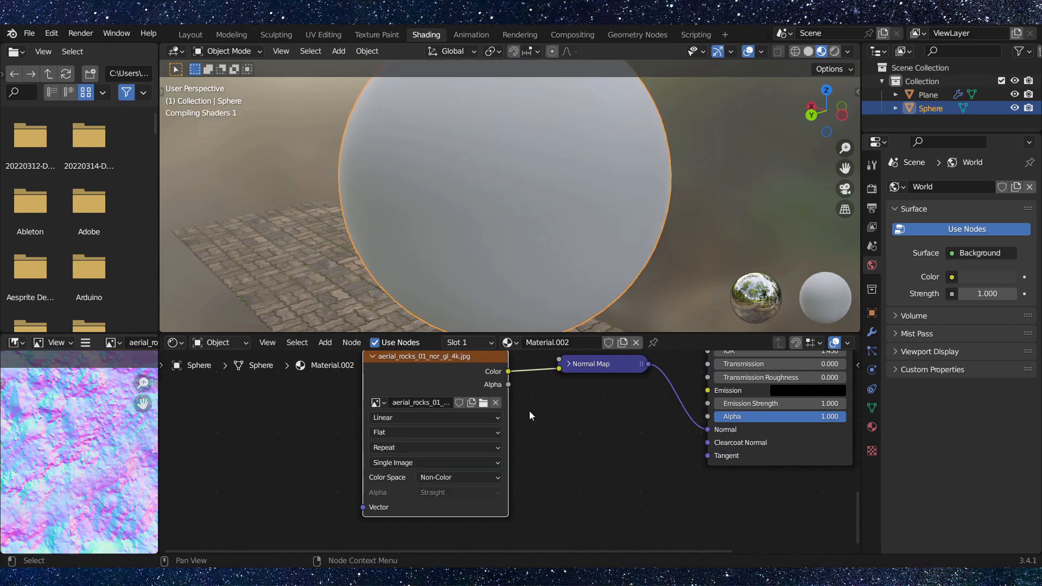
{"action": "middle_click_drag", "start_coordinate": [542, 423], "coordinate": [578, 460]}
{"action": "left_click", "coordinate": [408, 394]}
{"action": "middle_click_drag", "start_coordinate": [533, 206], "coordinate": [536, 182]}
{"action": "scroll", "coordinate": [433, 192], "scroll_direction": "down", "scroll_amount": 3}
{"action": "scroll", "coordinate": [536, 181], "scroll_direction": "up", "scroll_amount": 1}
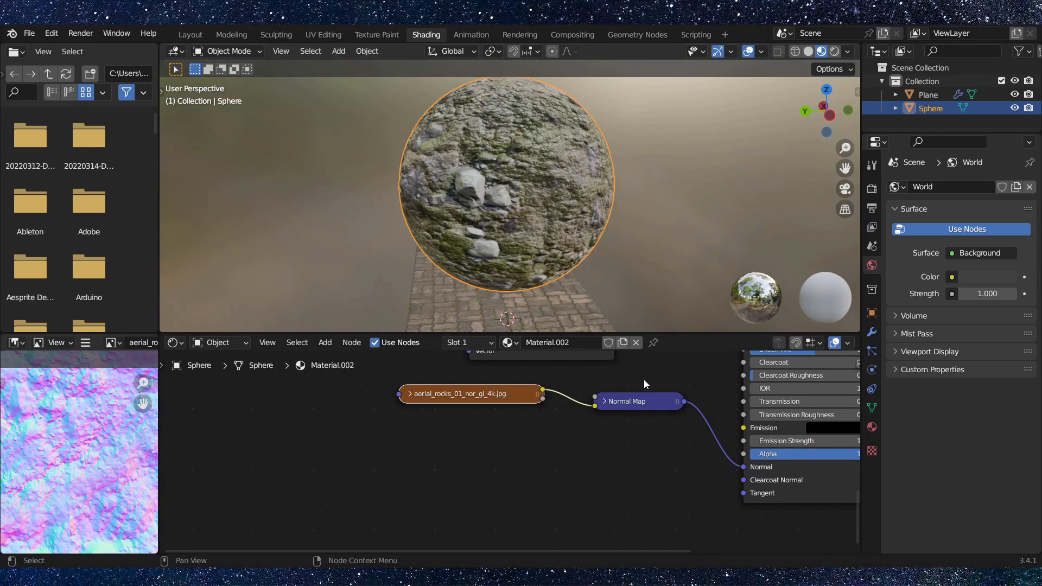
- Load aerial_rocks_01_rough_4k.jpg into the empty Image Texture node, connect its Color to Roughness and shift the node up and left
{"action": "middle_click_drag", "start_coordinate": [643, 379], "coordinate": [607, 529]}
{"action": "scroll", "coordinate": [503, 417], "scroll_direction": "up", "scroll_amount": 1}
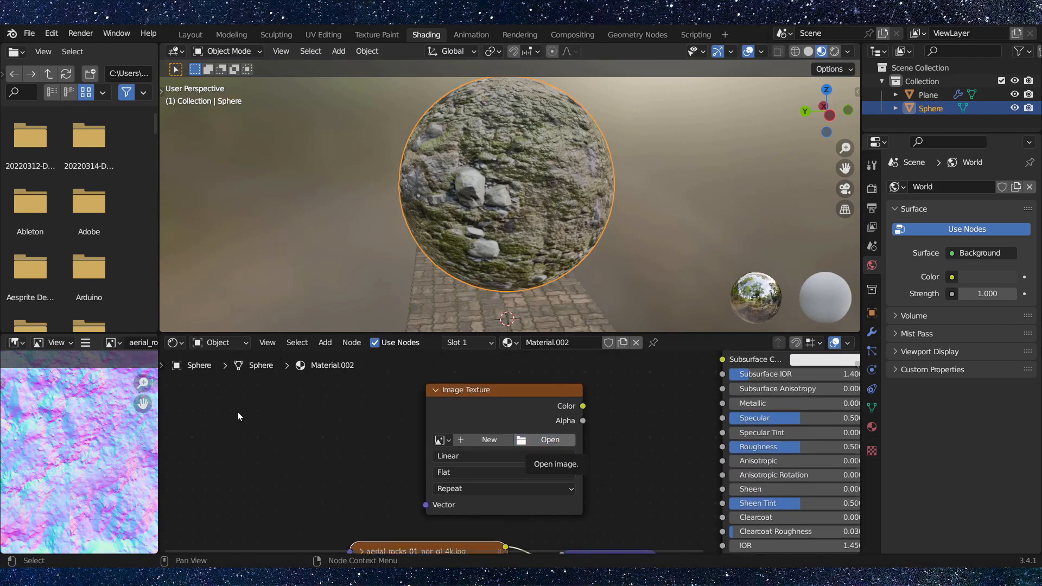
{"action": "left_click", "coordinate": [542, 440]}
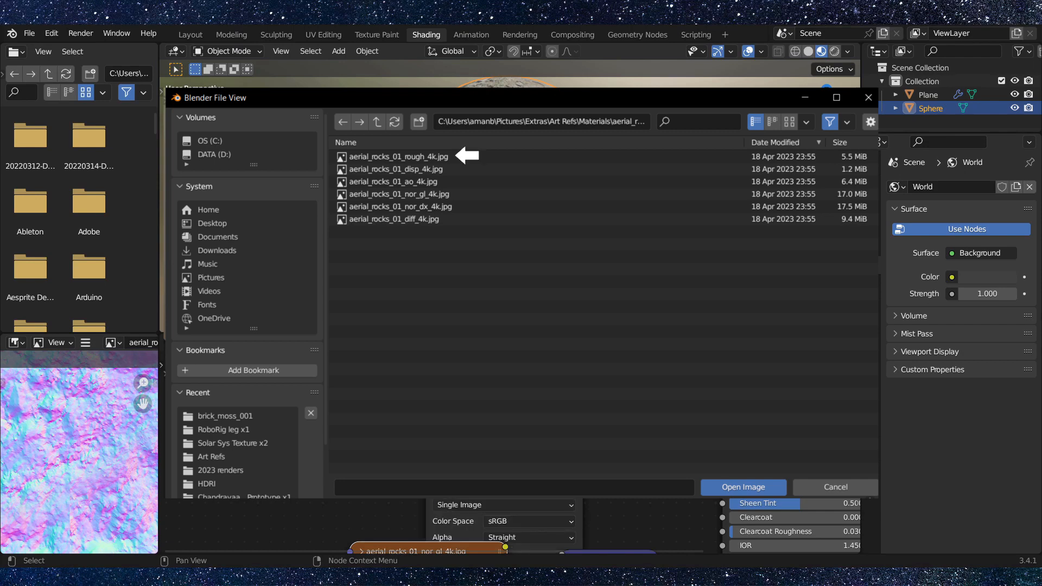
{"action": "double_click", "coordinate": [398, 157]}
{"action": "left_click_drag", "start_coordinate": [582, 406], "coordinate": [723, 447]}
{"action": "left_click_drag", "start_coordinate": [444, 387], "coordinate": [406, 372]}
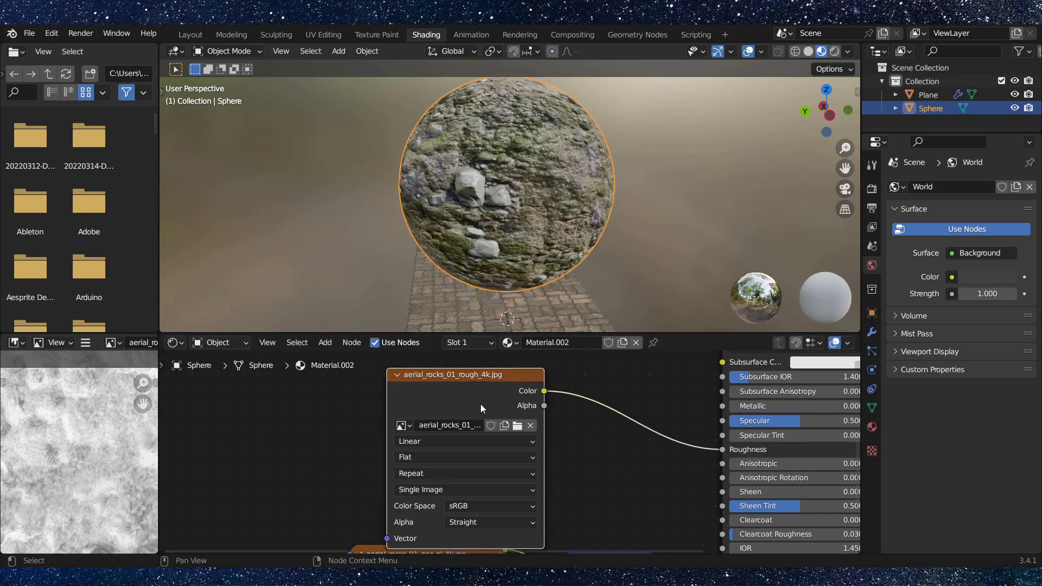
- Set the roughness image's Color Space to Non-Color and check the sphere's surface
{"action": "left_click", "coordinate": [500, 506]}
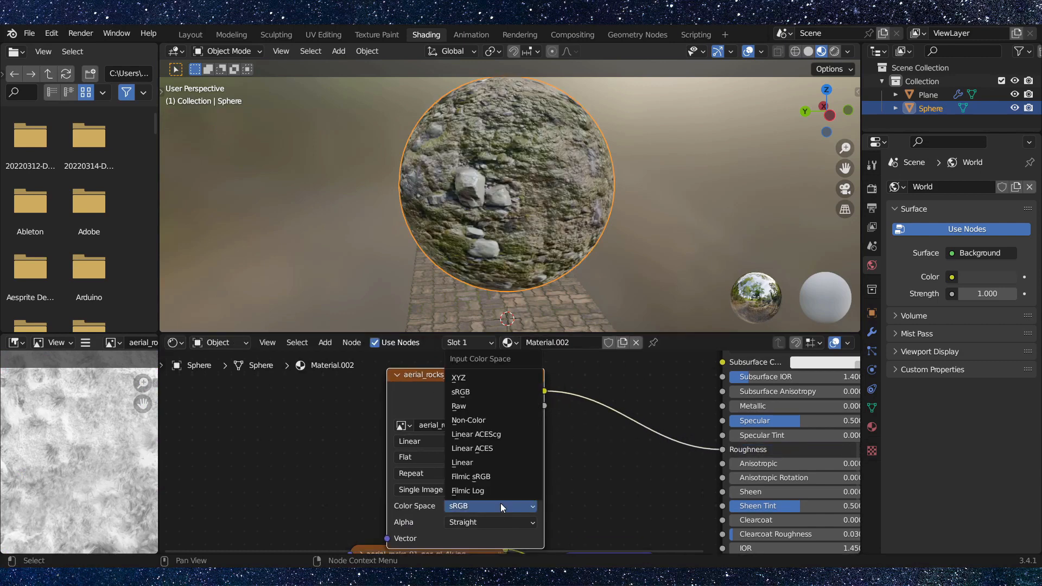
{"action": "left_click", "coordinate": [491, 416]}
{"action": "scroll", "coordinate": [510, 200], "scroll_direction": "up", "scroll_amount": 6}
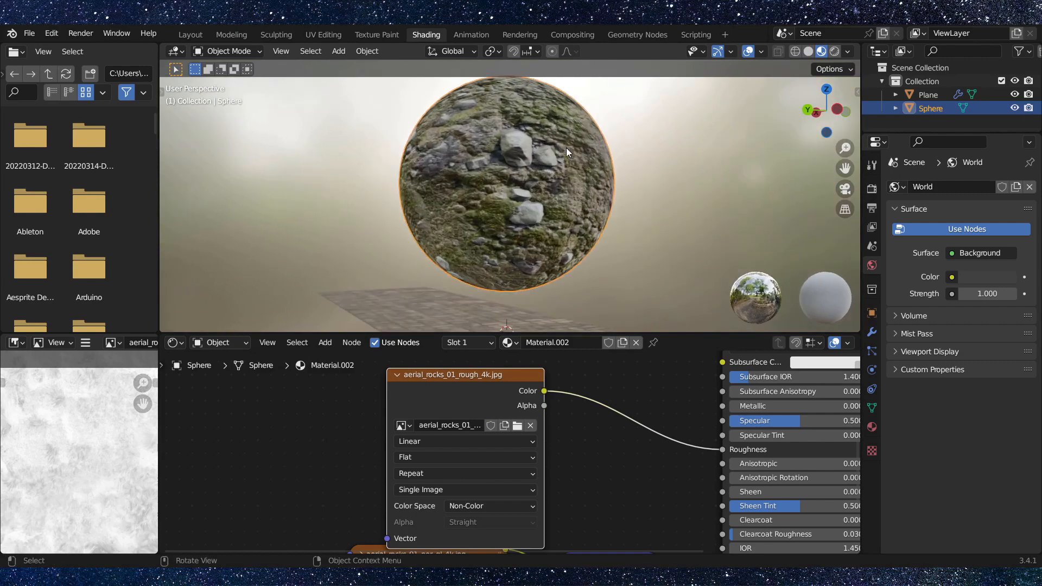
{"action": "scroll", "coordinate": [513, 177], "scroll_direction": "down", "scroll_amount": 5}
{"action": "middle_click_drag", "start_coordinate": [510, 174], "coordinate": [566, 170]}
{"action": "scroll", "coordinate": [516, 161], "scroll_direction": "up", "scroll_amount": 2}
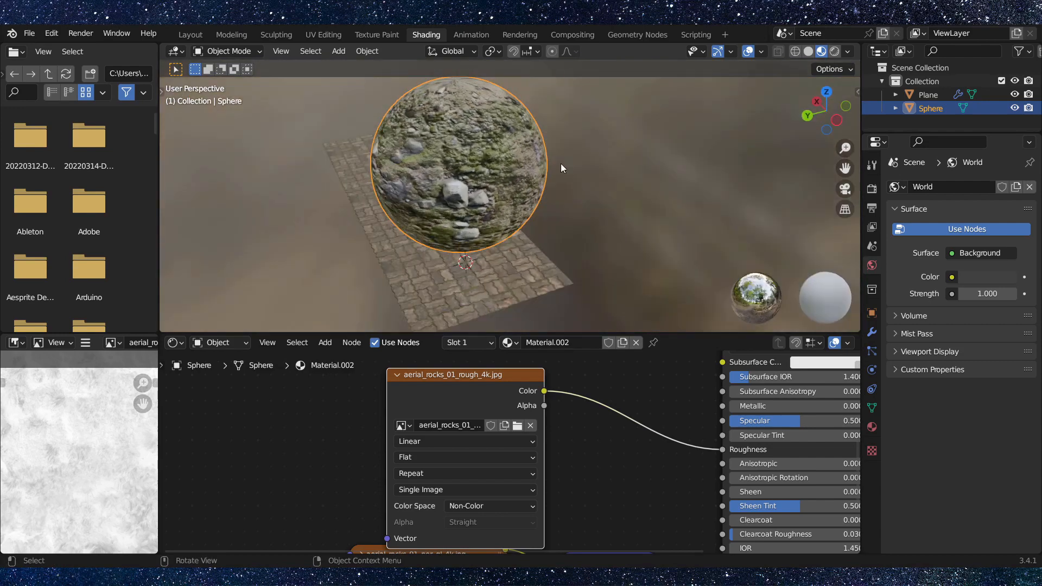
- Return to the Layout workspace and add a new plane mesh at the origin
{"action": "left_click", "coordinate": [191, 34]}
{"action": "scroll", "coordinate": [441, 374], "scroll_direction": "up", "scroll_amount": 1}
{"action": "left_click", "coordinate": [494, 357]}
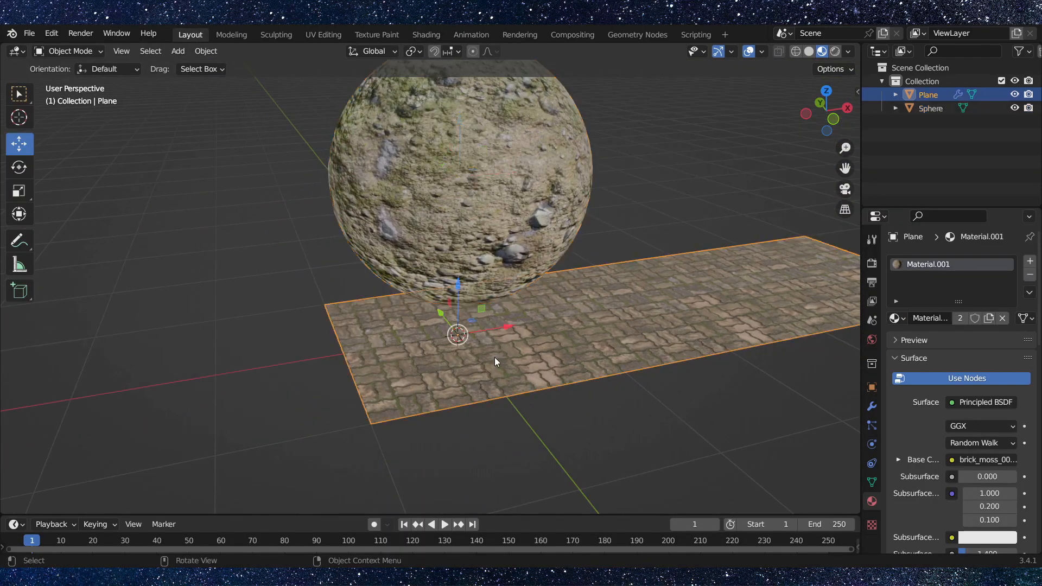
{"action": "left_click", "coordinate": [470, 216]}
{"action": "middle_click_drag", "start_coordinate": [473, 339], "coordinate": [531, 367]}
{"action": "key", "text": "shift+a"}
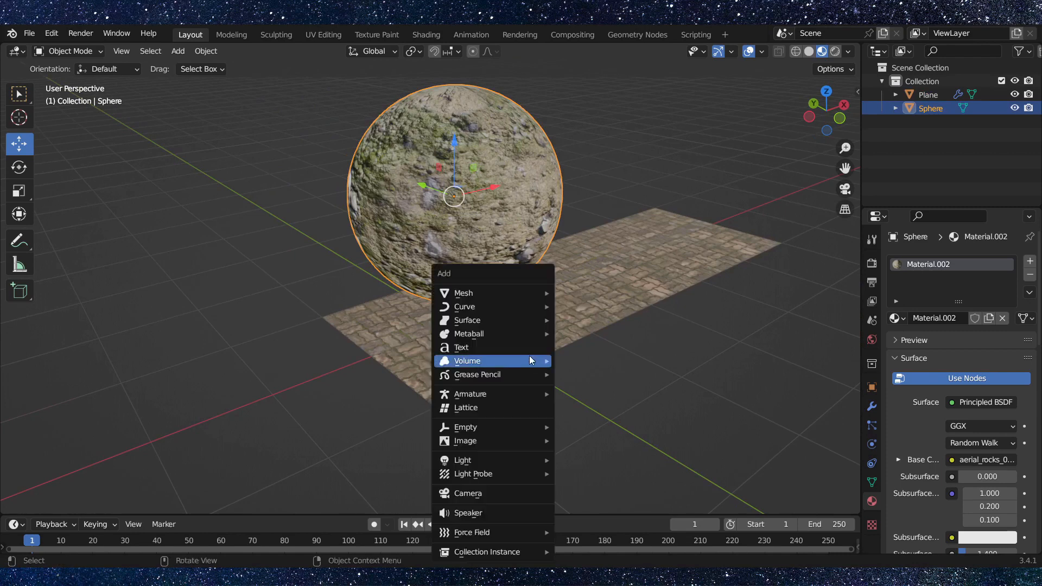
{"action": "mouse_move", "coordinate": [474, 293]}
{"action": "left_click", "coordinate": [606, 293]}
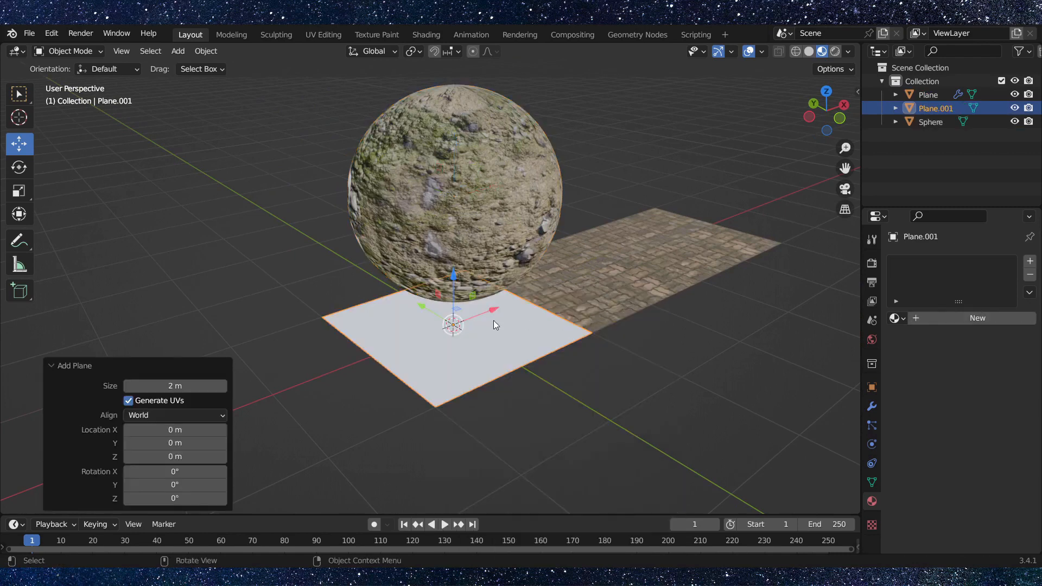
- Move the new plane about 3.18 m along Y, clear of the sphere and the brick strip
{"action": "middle_click_drag", "start_coordinate": [190, 212], "coordinate": [327, 317]}
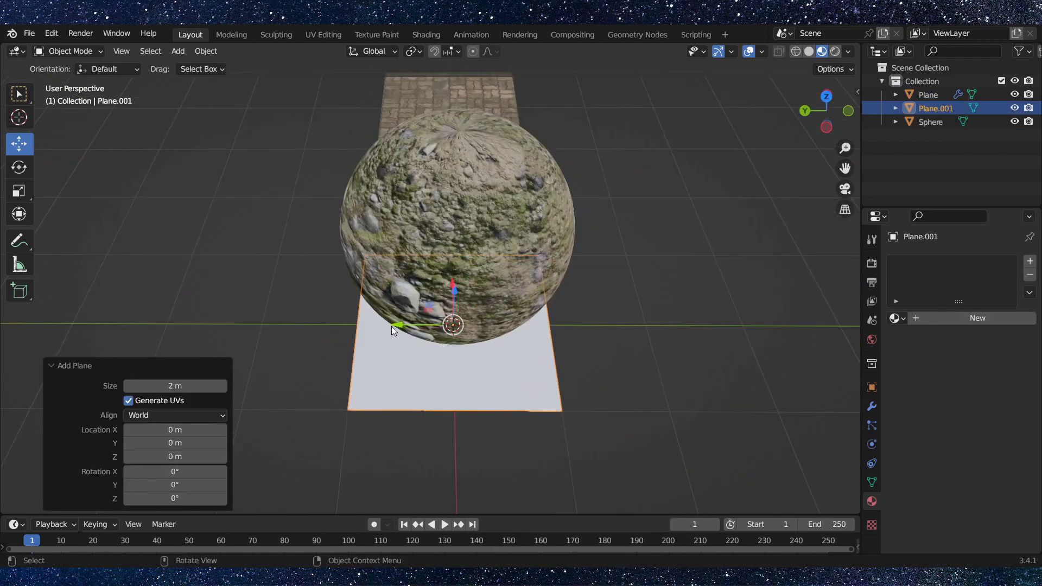
{"action": "left_click_drag", "start_coordinate": [391, 327], "coordinate": [84, 329]}
{"action": "middle_click_drag", "start_coordinate": [159, 277], "coordinate": [492, 272], "text": "shift"}
{"action": "scroll", "coordinate": [492, 272], "scroll_direction": "up", "scroll_amount": 2}
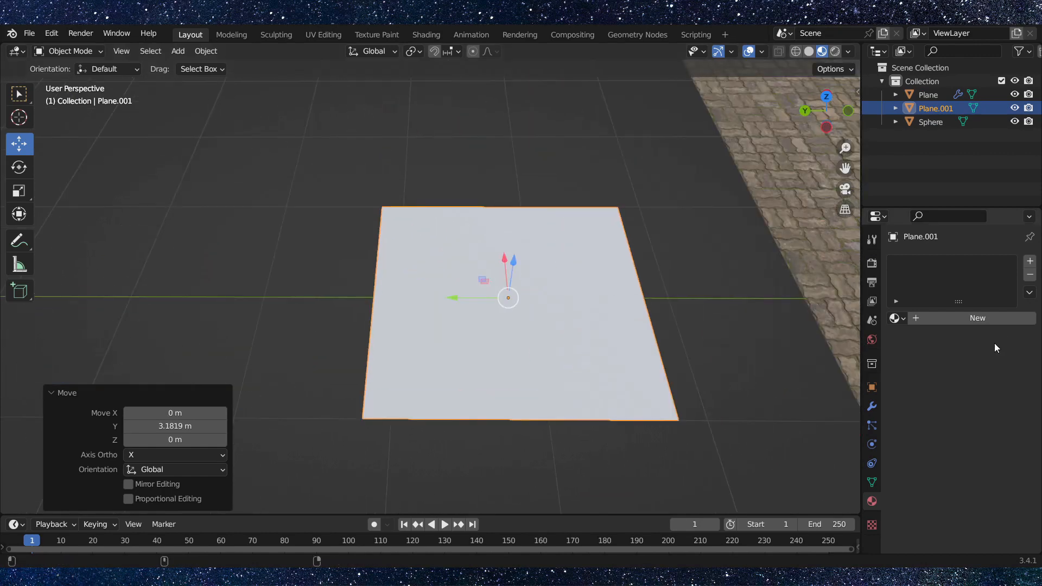
- Assign the existing Material.002 to the new plane
{"action": "left_click", "coordinate": [899, 319]}
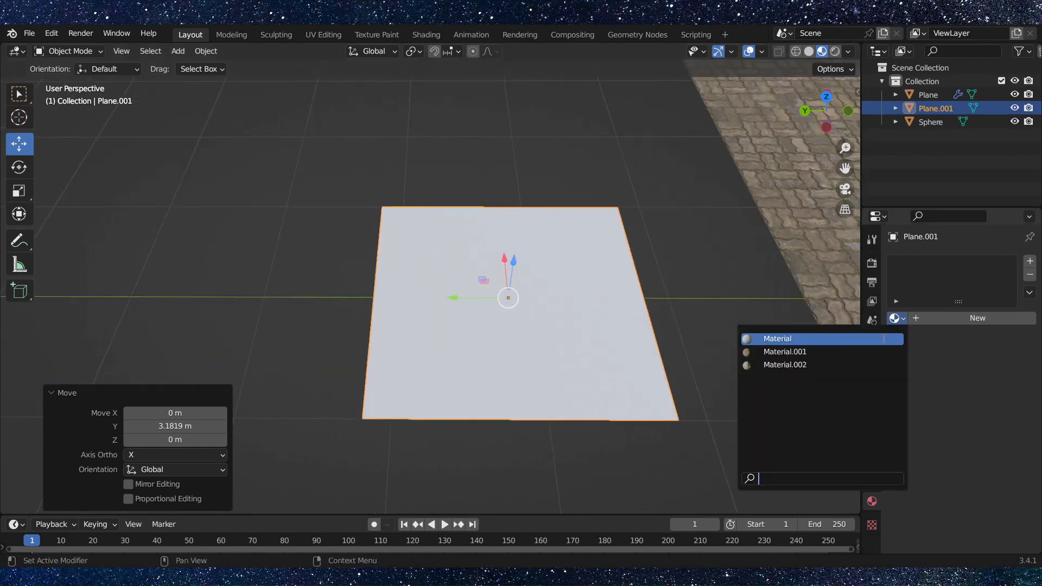
{"action": "left_click", "coordinate": [851, 368]}
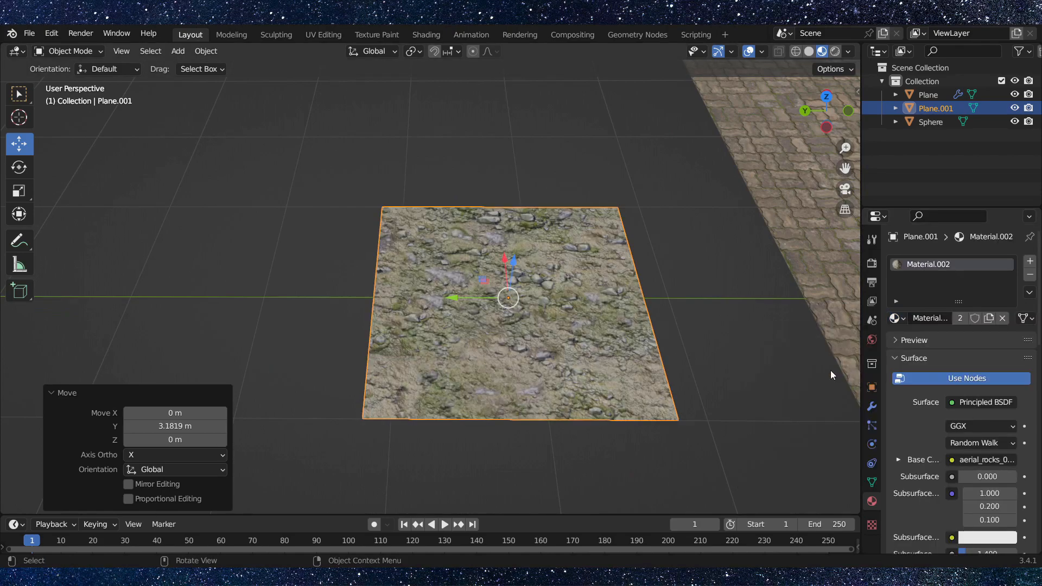
{"action": "middle_click_drag", "start_coordinate": [831, 370], "coordinate": [577, 282]}
{"action": "left_click", "coordinate": [382, 266]}
{"action": "scroll", "coordinate": [382, 271], "scroll_direction": "down", "scroll_amount": 3}
{"action": "left_click", "coordinate": [554, 267]}
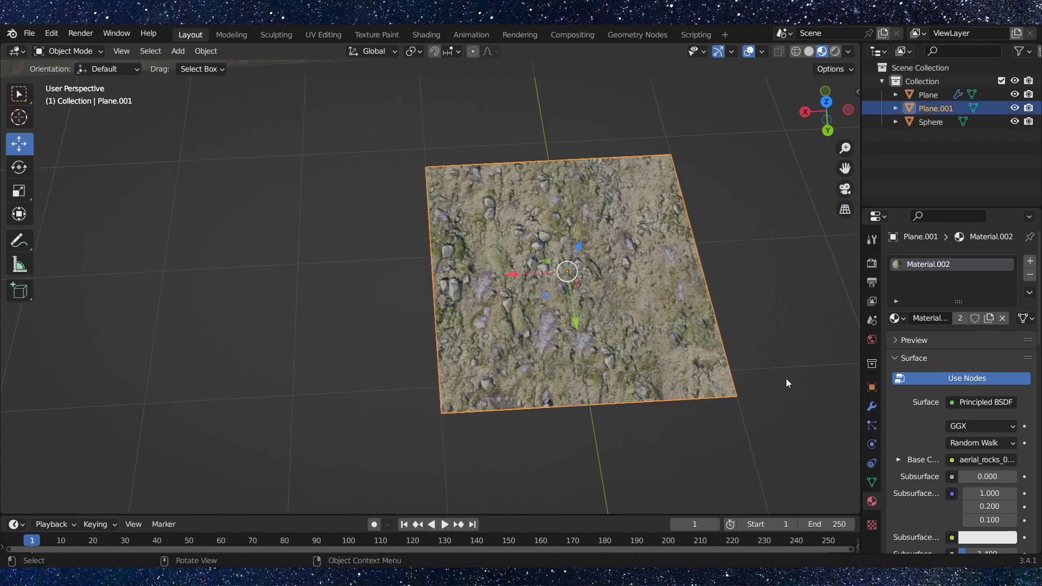
- Add an Array modifier to the rocks plane and set its Count to 3
{"action": "left_click", "coordinate": [871, 406]}
{"action": "left_click", "coordinate": [959, 259]}
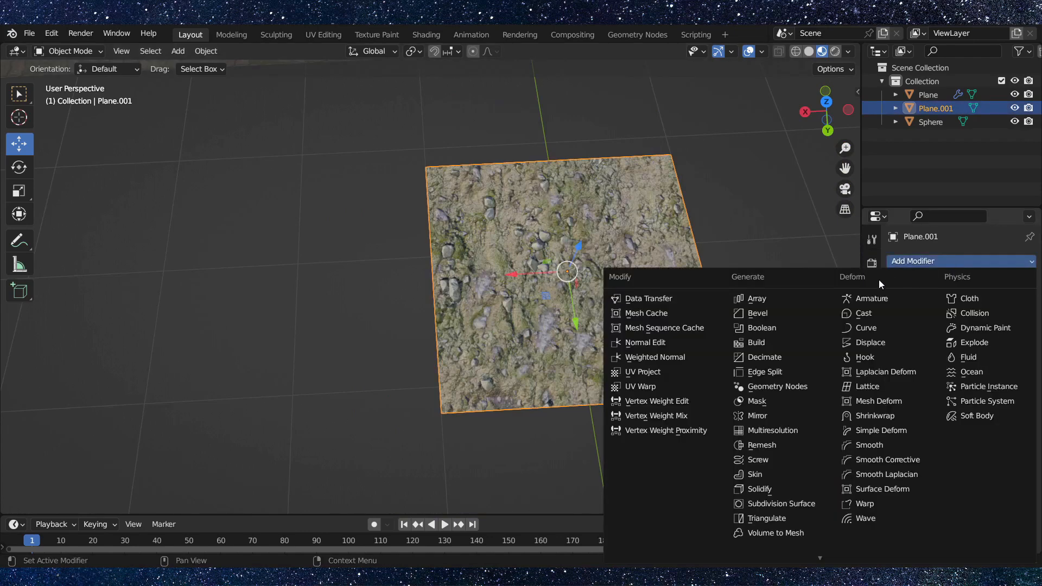
{"action": "left_click", "coordinate": [784, 298]}
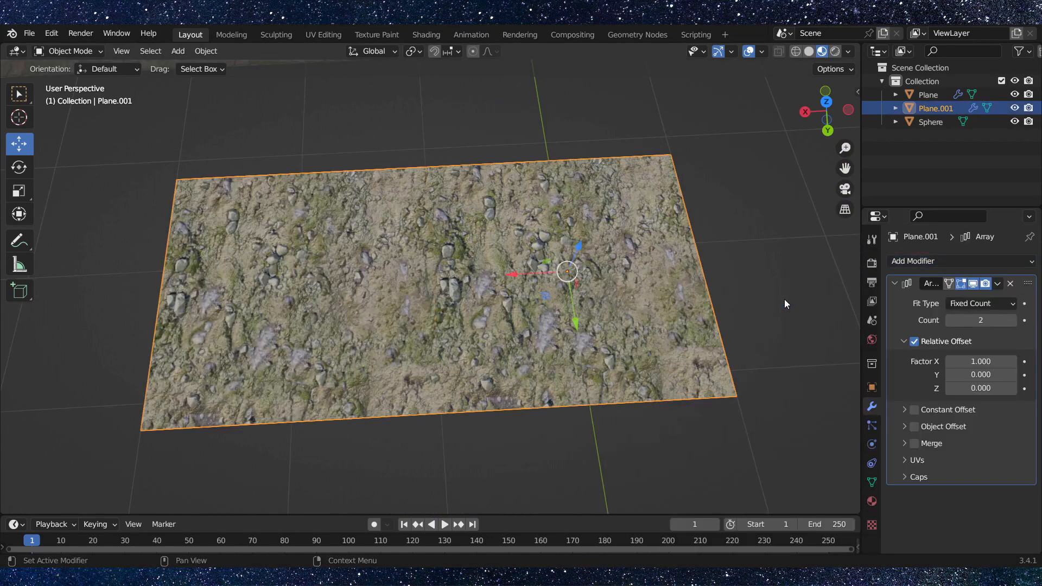
{"action": "left_click", "coordinate": [1012, 320]}
{"action": "mouse_move", "coordinate": [238, 328]}
{"action": "middle_mouse_down", "text": "shift"}
{"action": "mouse_move", "coordinate": [358, 345]}
{"action": "mouse_move", "coordinate": [256, 297]}
{"action": "mouse_move", "coordinate": [232, 335]}
{"action": "middle_mouse_up", "text": "shift"}
{"action": "middle_click_drag", "start_coordinate": [409, 327], "coordinate": [678, 282]}
- Add a second Array modifier to the rocks plane with a Relative Offset of 0 in X and 1 in Y
{"action": "left_click", "coordinate": [903, 262]}
{"action": "left_click", "coordinate": [745, 235]}
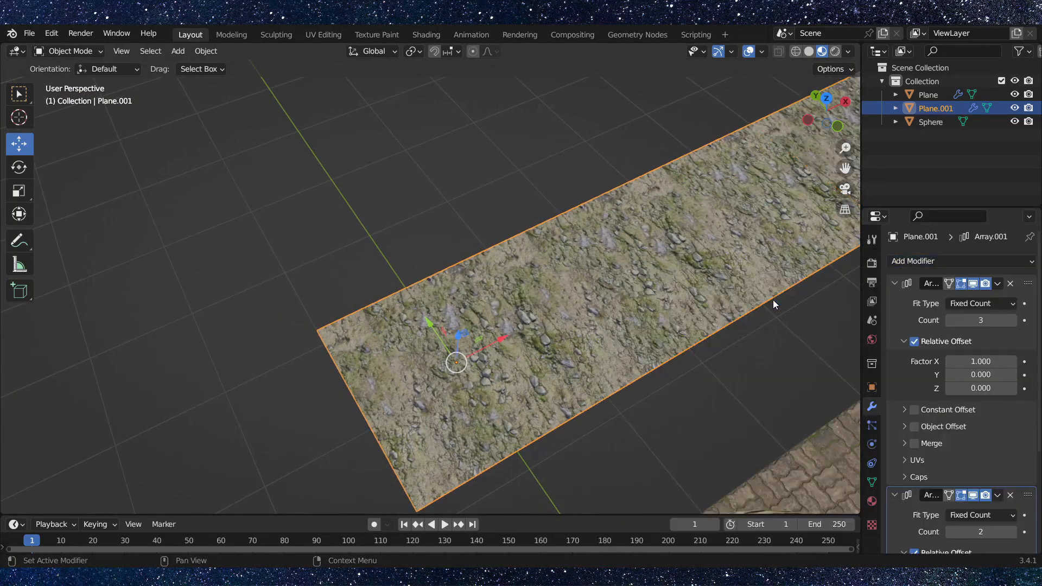
{"action": "middle_click_drag", "start_coordinate": [773, 300], "coordinate": [678, 353]}
{"action": "scroll", "coordinate": [906, 423], "scroll_direction": "down", "scroll_amount": 3}
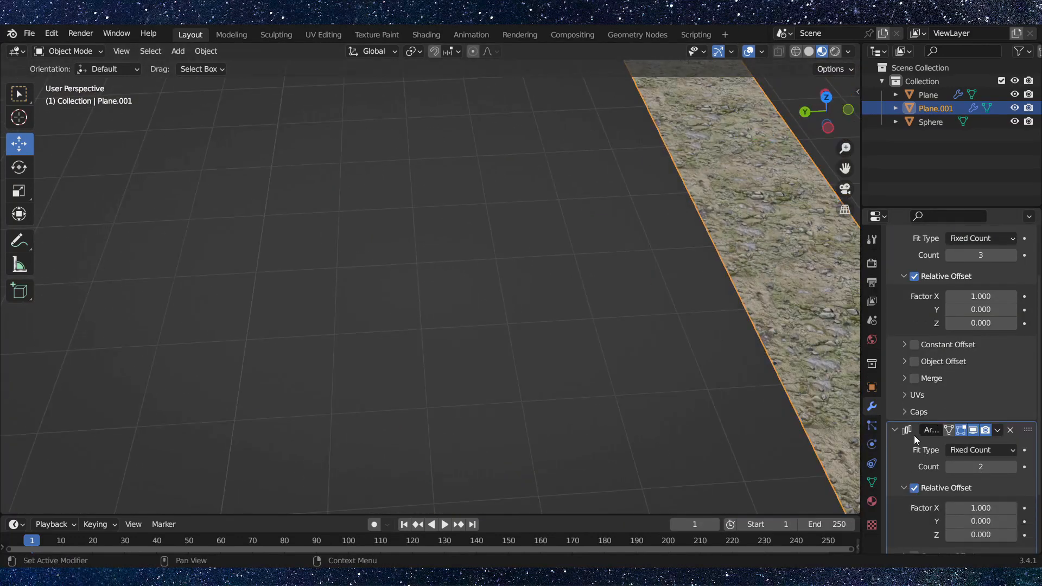
{"action": "left_click", "coordinate": [975, 508]}
{"action": "type", "text": "0"}
{"action": "key", "text": "Return"}
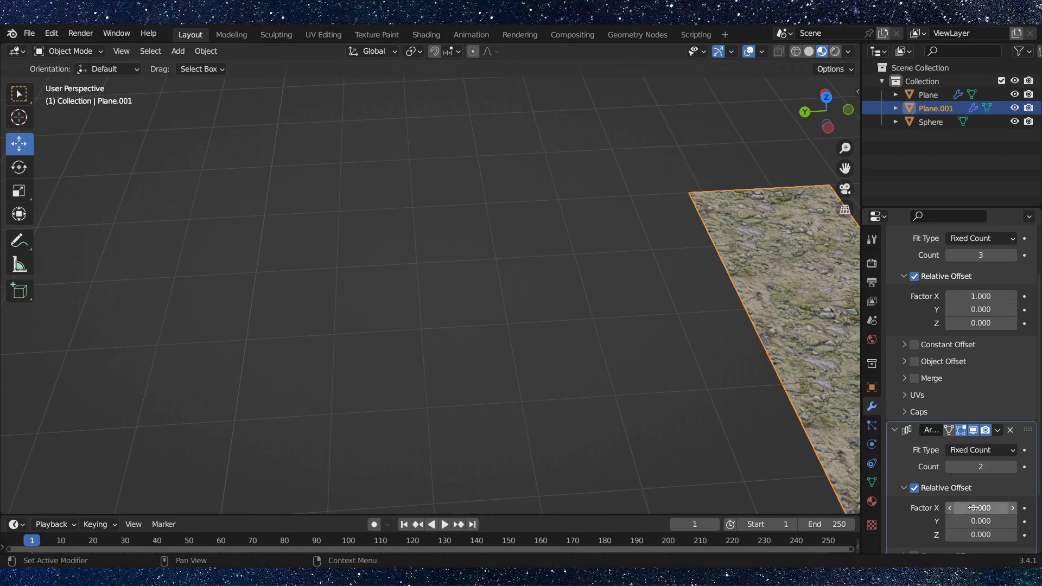
{"action": "left_click", "coordinate": [983, 521]}
{"action": "type", "text": "1"}
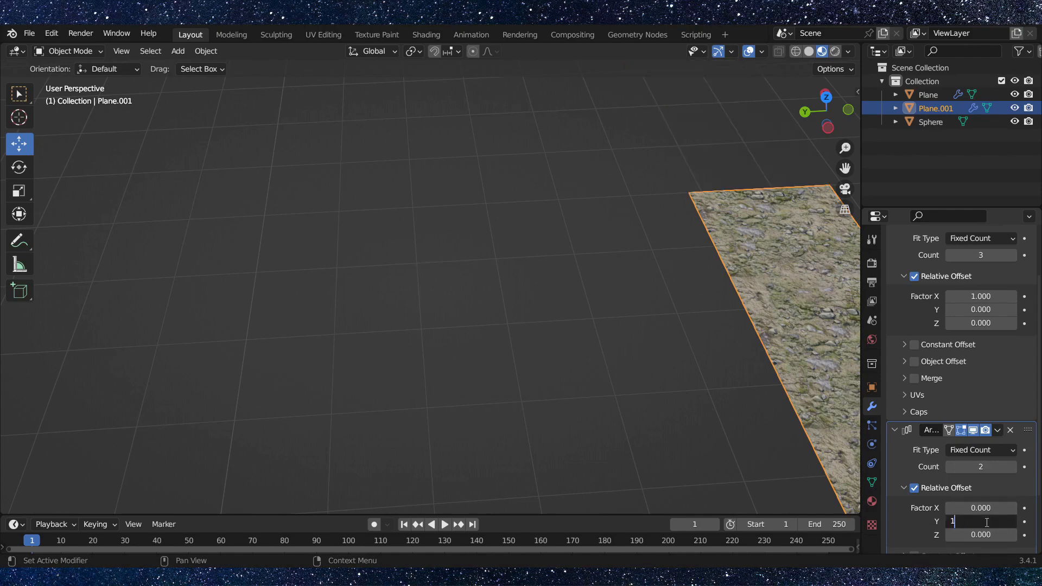
{"action": "key", "text": "Return"}
{"action": "middle_click_drag", "start_coordinate": [727, 449], "coordinate": [449, 351], "text": "shift"}
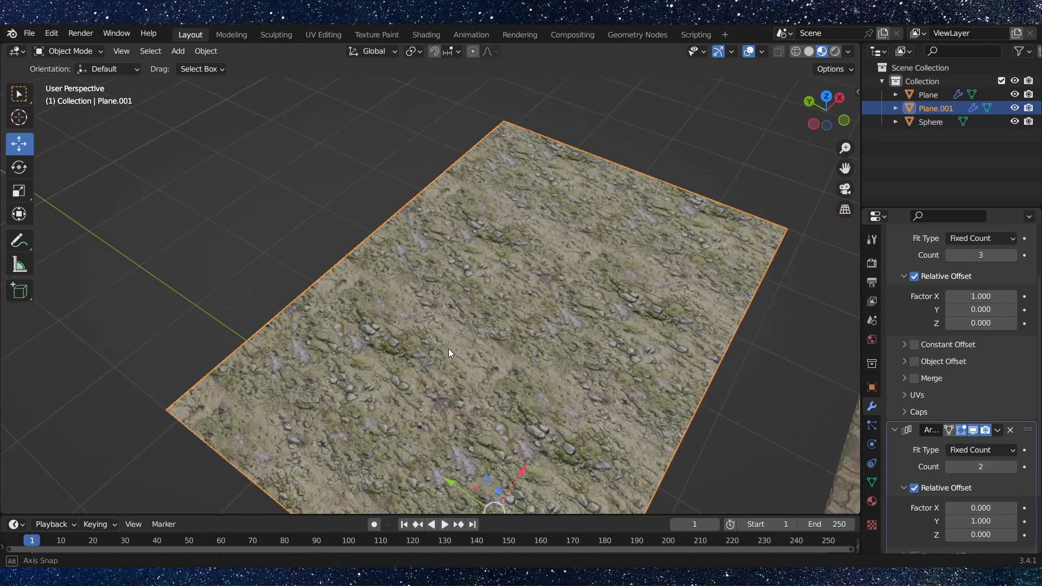
- Set the second Array's Count to 3 and inspect the tiled rocks surface up close
{"action": "left_click", "coordinate": [1012, 467]}
{"action": "middle_click_drag", "start_coordinate": [488, 233], "coordinate": [530, 281]}
{"action": "scroll", "coordinate": [481, 309], "scroll_direction": "up", "scroll_amount": 4}
{"action": "middle_click_drag", "start_coordinate": [481, 308], "coordinate": [544, 359]}
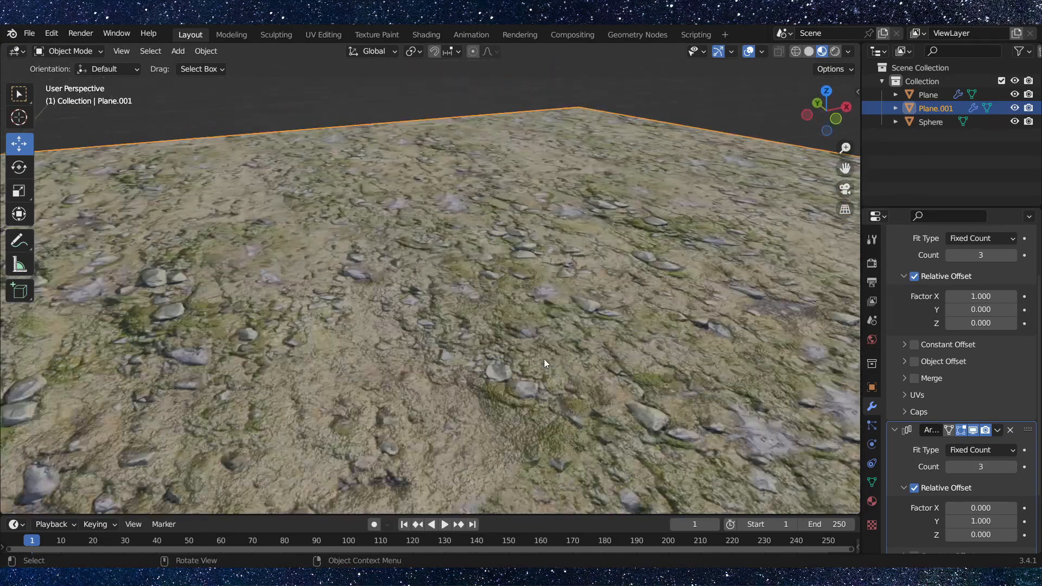
{"action": "scroll", "coordinate": [483, 265], "scroll_direction": "up", "scroll_amount": 4}
{"action": "scroll", "coordinate": [572, 348], "scroll_direction": "up", "scroll_amount": 5}
{"action": "scroll", "coordinate": [572, 347], "scroll_direction": "down", "scroll_amount": 5}
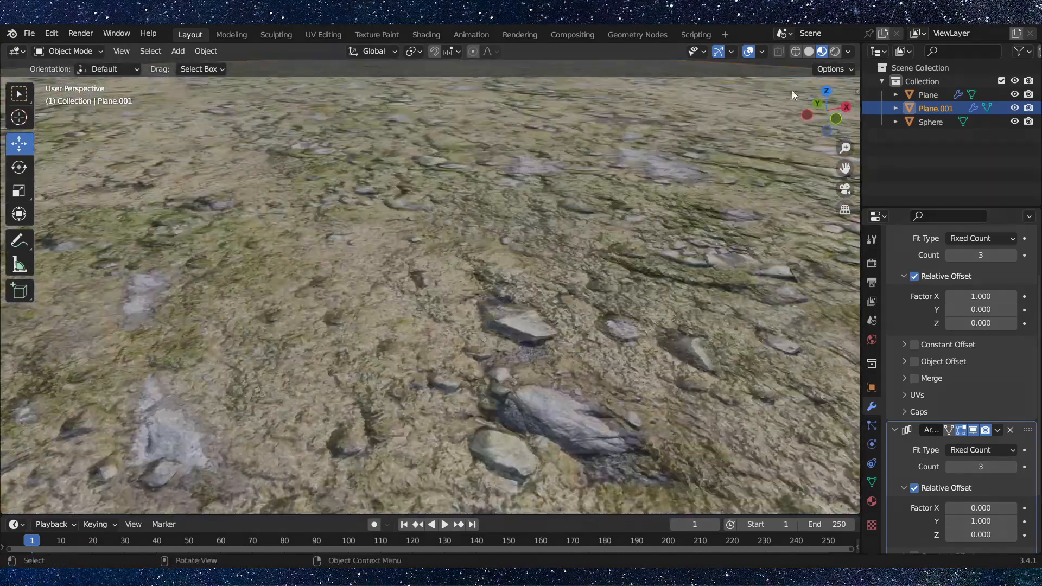
{"action": "scroll", "coordinate": [429, 301], "scroll_direction": "down", "scroll_amount": 10}
{"action": "middle_click_drag", "start_coordinate": [446, 289], "coordinate": [509, 336]}
{"action": "scroll", "coordinate": [492, 272], "scroll_direction": "up", "scroll_amount": 3}
- Switch the viewport to rendered shading and add a Sun light to the scene
{"action": "left_click", "coordinate": [835, 52]}
{"action": "mouse_move", "coordinate": [612, 219]}
{"action": "middle_mouse_down"}
{"action": "mouse_move", "coordinate": [621, 242]}
{"action": "mouse_move", "coordinate": [633, 238]}
{"action": "mouse_move", "coordinate": [516, 313]}
{"action": "mouse_move", "coordinate": [516, 263]}
{"action": "middle_mouse_up"}
{"action": "left_click", "coordinate": [664, 240]}
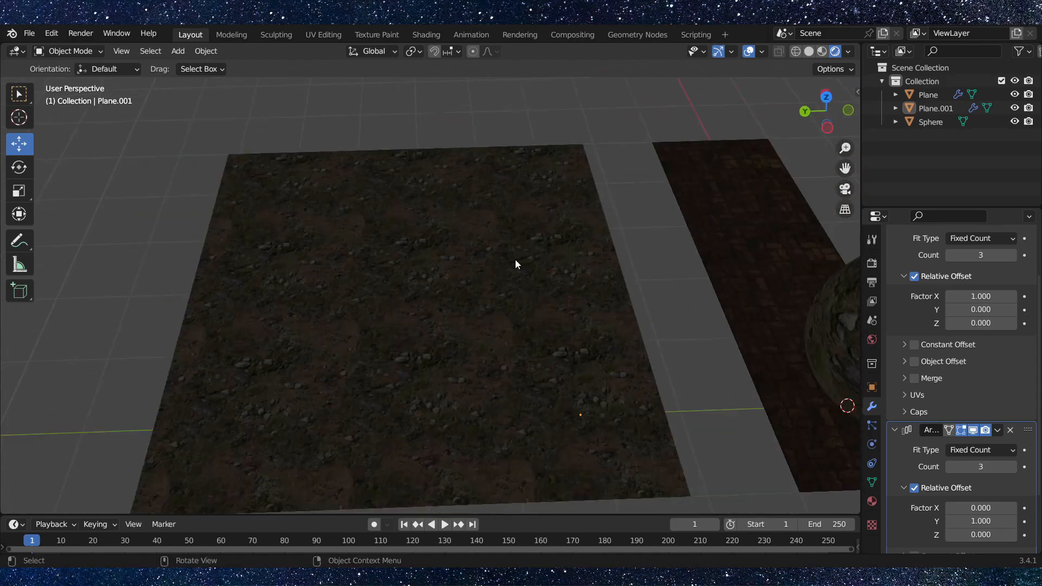
{"action": "key", "text": "shift+a"}
{"action": "mouse_move", "coordinate": [487, 400]}
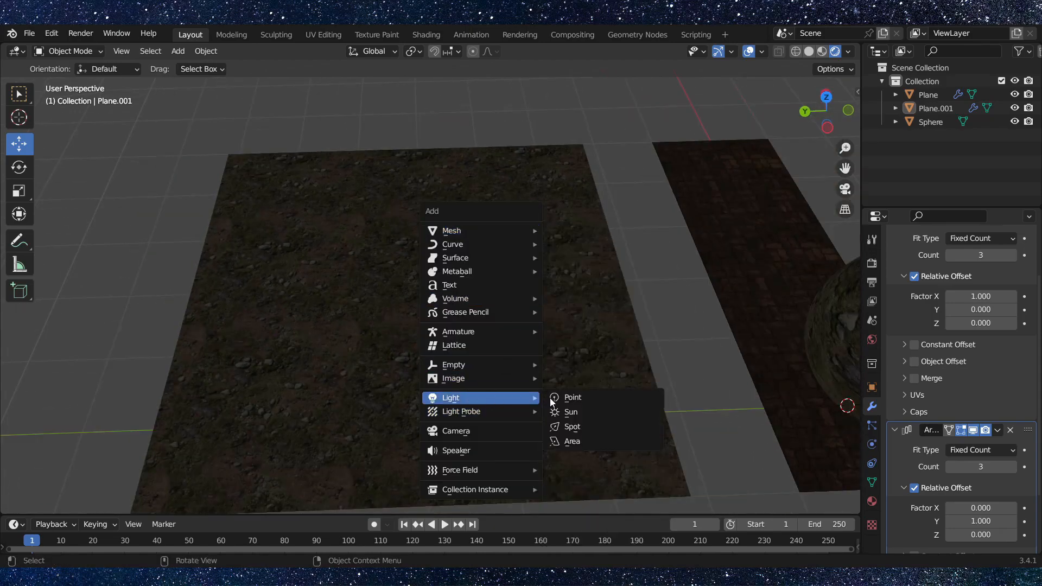
{"action": "left_click", "coordinate": [574, 411]}
{"action": "scroll", "coordinate": [575, 408], "scroll_direction": "down", "scroll_amount": 3}
{"action": "middle_click_drag", "start_coordinate": [576, 406], "coordinate": [629, 405]}
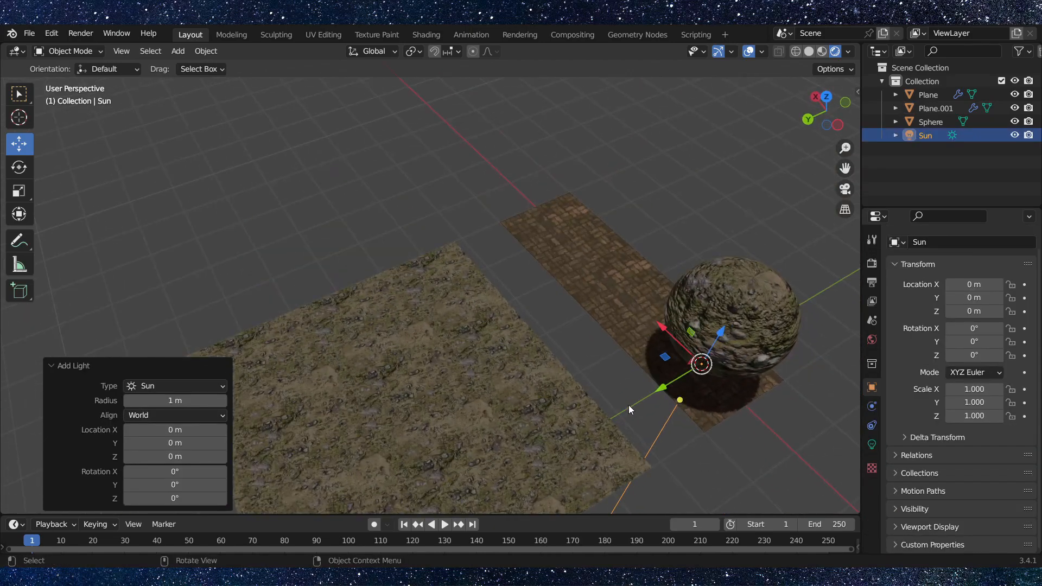
- Raise the sun to about 4.76 m, tilt it about -24.6° around Y and set its Strength to 2
{"action": "left_click_drag", "start_coordinate": [719, 335], "coordinate": [616, 293]}
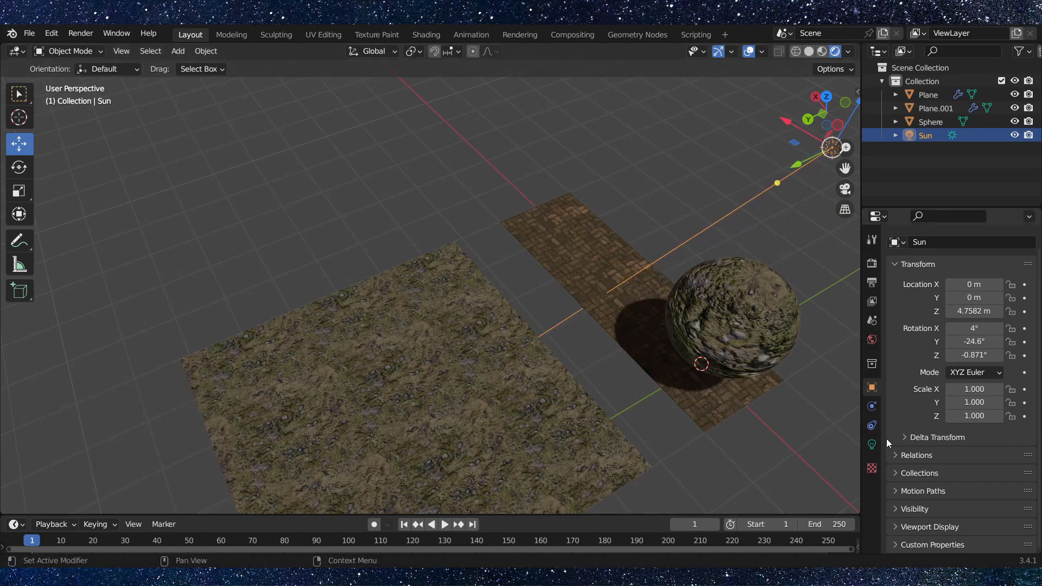
{"action": "left_click", "coordinate": [871, 444]}
{"action": "left_click_drag", "start_coordinate": [955, 353], "coordinate": [973, 353]}
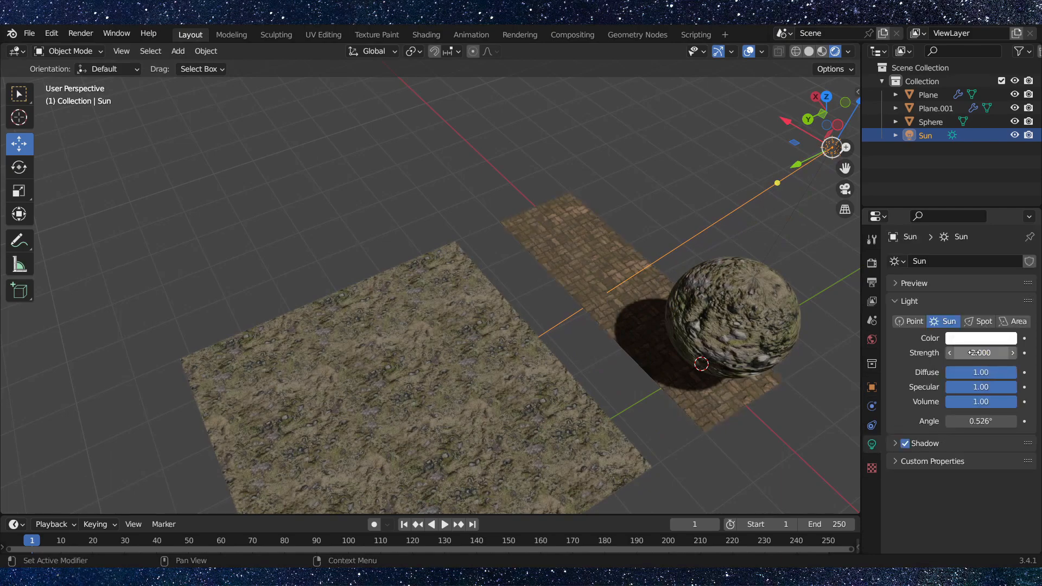
- Examine the rocks plane, sphere and brick strip under the sun from several angles and distances
{"action": "middle_click_drag", "start_coordinate": [591, 361], "coordinate": [478, 360]}
{"action": "scroll", "coordinate": [429, 337], "scroll_direction": "up", "scroll_amount": 5}
{"action": "middle_click_drag", "start_coordinate": [429, 337], "coordinate": [512, 227]}
{"action": "scroll", "coordinate": [512, 227], "scroll_direction": "down", "scroll_amount": 3}
{"action": "left_click", "coordinate": [458, 364]}
{"action": "middle_click_drag", "start_coordinate": [458, 363], "coordinate": [522, 321]}
{"action": "middle_click_drag", "start_coordinate": [408, 332], "coordinate": [508, 240]}
{"action": "scroll", "coordinate": [507, 242], "scroll_direction": "down", "scroll_amount": 6}
{"action": "middle_click_drag", "start_coordinate": [577, 267], "coordinate": [552, 408], "text": "shift"}
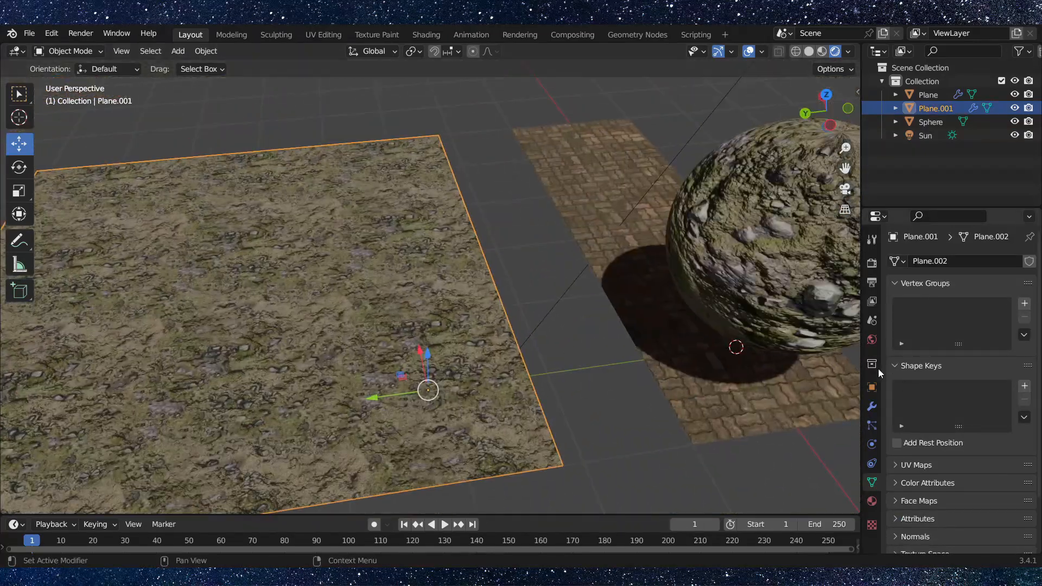
{"action": "middle_click_drag", "start_coordinate": [668, 203], "coordinate": [484, 253]}
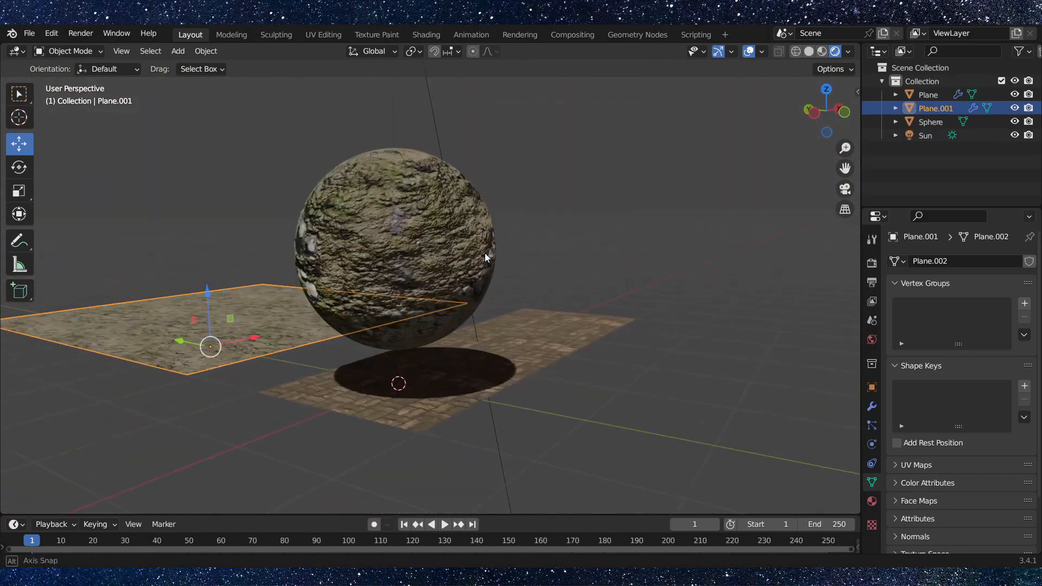
{"action": "scroll", "coordinate": [415, 284], "scroll_direction": "up", "scroll_amount": 4}
{"action": "scroll", "coordinate": [484, 291], "scroll_direction": "down", "scroll_amount": 3}
{"action": "middle_click_drag", "start_coordinate": [535, 328], "coordinate": [611, 425]}
{"action": "left_click", "coordinate": [499, 416]}
{"action": "middle_click_drag", "start_coordinate": [359, 422], "coordinate": [434, 304]}
{"action": "left_click", "coordinate": [581, 252]}
- Set the world background Color to an Image Texture and load the rural_asphalt image into it
{"action": "left_click", "coordinate": [872, 339]}
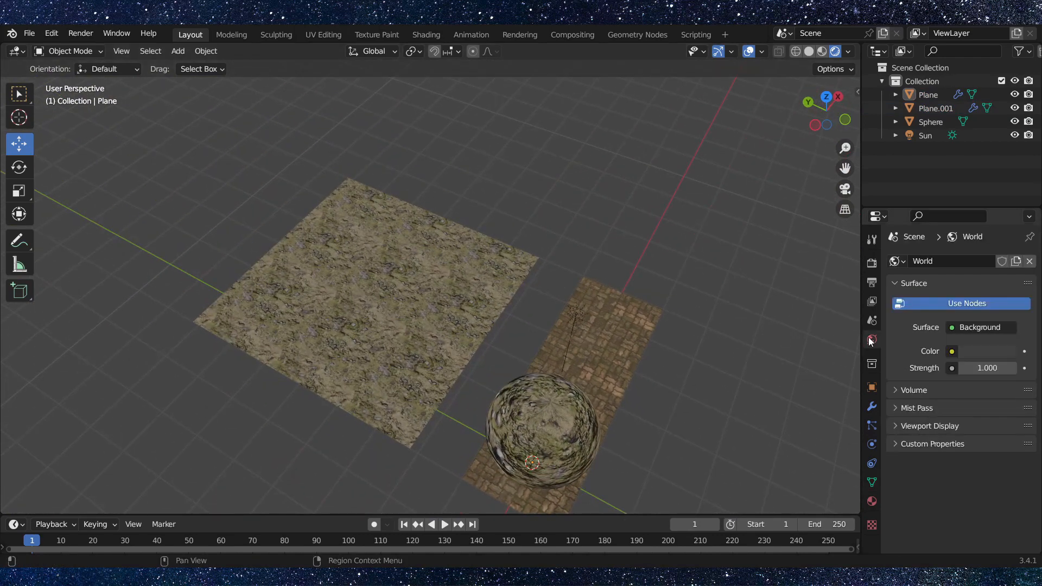
{"action": "middle_click_drag", "start_coordinate": [450, 266], "coordinate": [625, 250]}
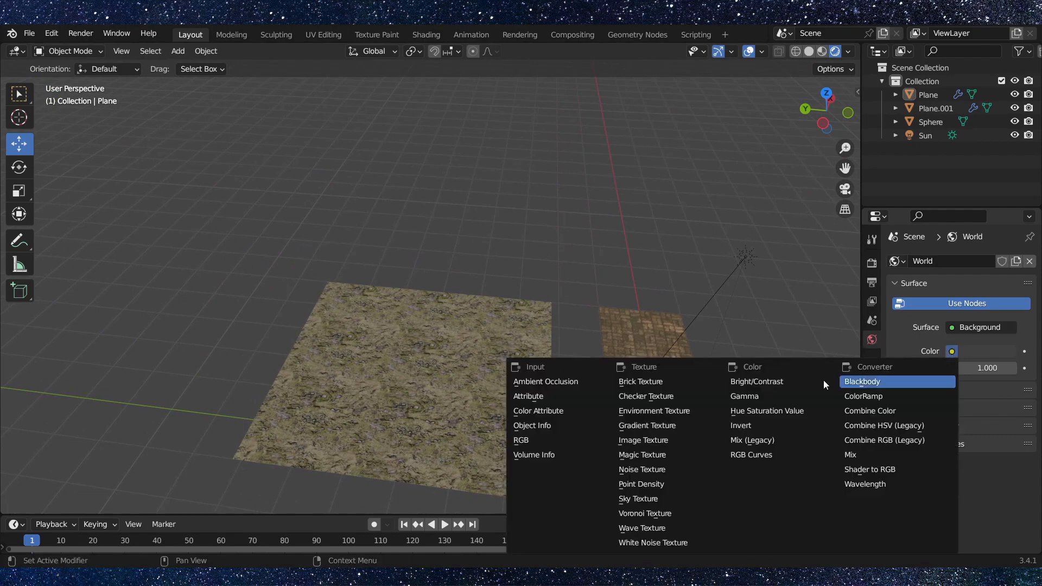
{"action": "left_click", "coordinate": [693, 438]}
{"action": "middle_click_drag", "start_coordinate": [655, 384], "coordinate": [770, 358]}
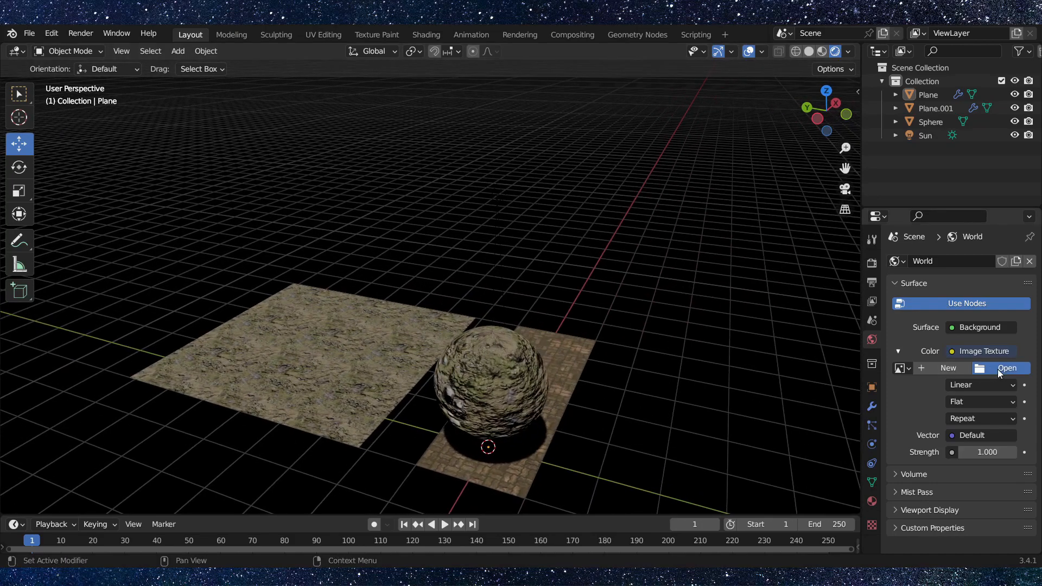
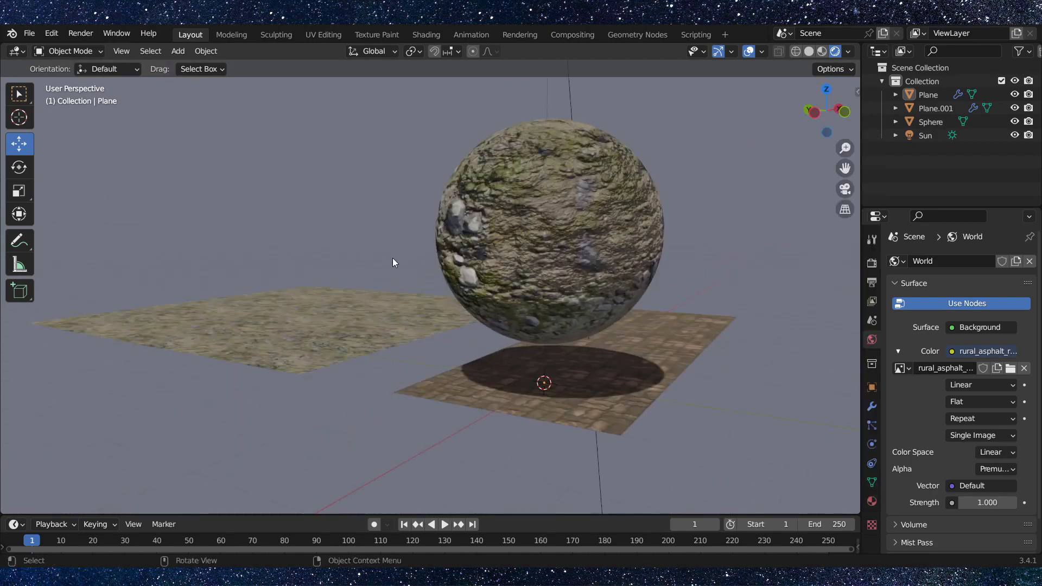
- Check the scene's rendered lighting in the Shading workspace and again in the Layout workspace
{"action": "middle_click_drag", "start_coordinate": [392, 261], "coordinate": [521, 255]}
{"action": "left_click", "coordinate": [426, 34]}
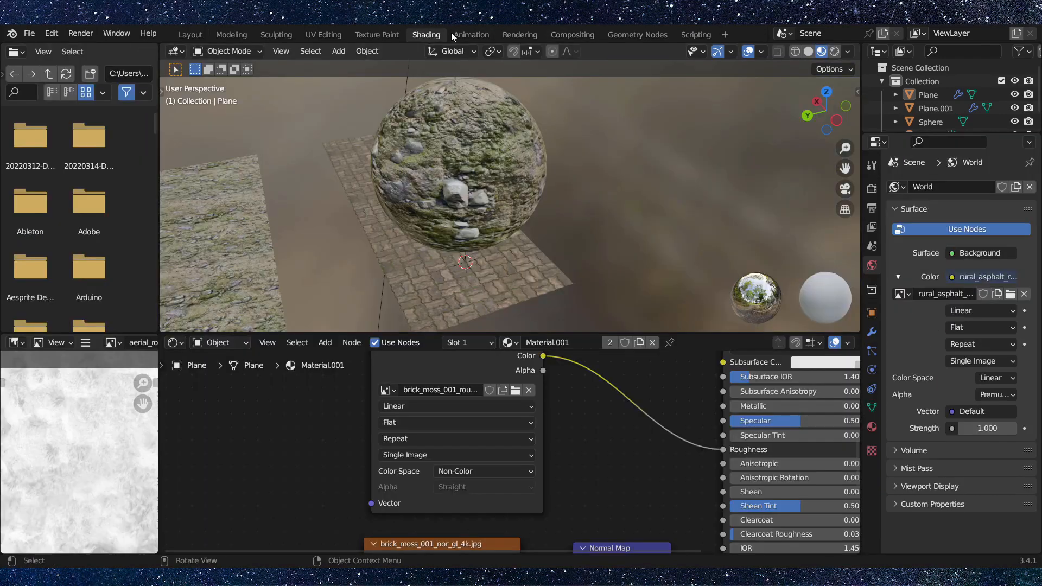
{"action": "left_click", "coordinate": [834, 52]}
{"action": "left_click", "coordinate": [190, 36]}
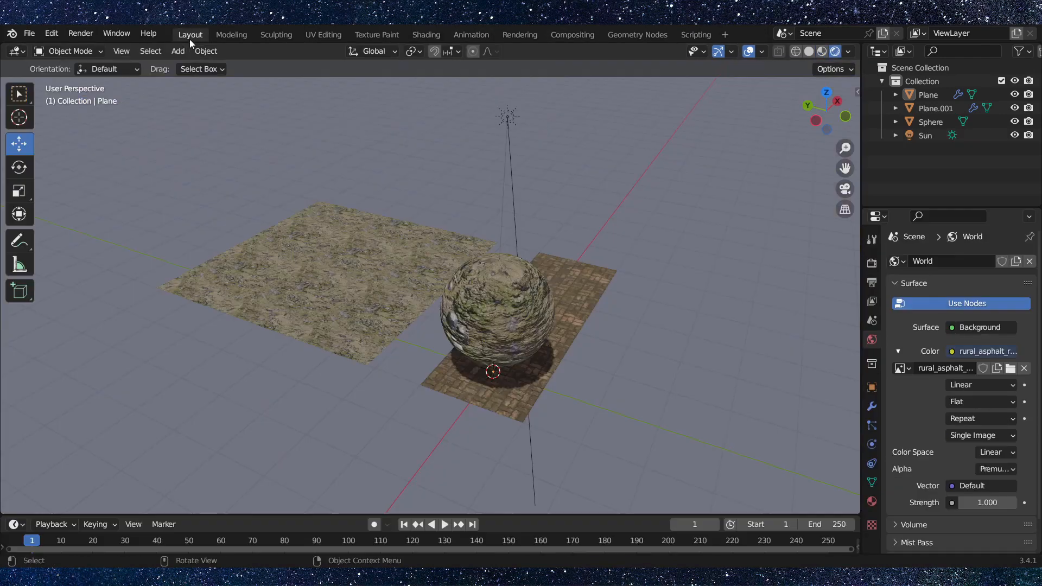
{"action": "middle_click_drag", "start_coordinate": [549, 351], "coordinate": [616, 379]}
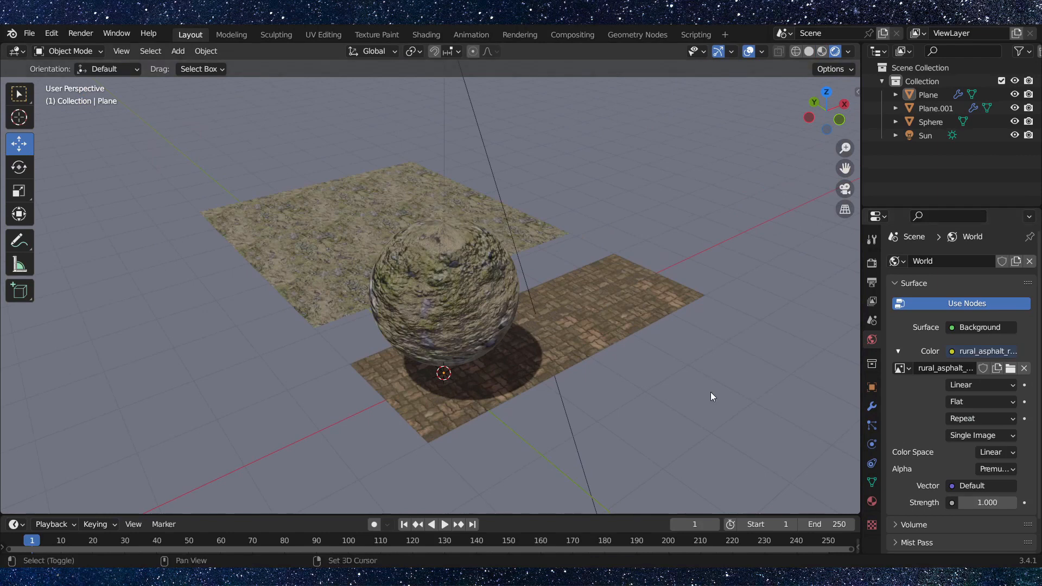
- Replace the world background image with clarens_midday_4k.exr
{"action": "middle_click_drag", "start_coordinate": [711, 391], "coordinate": [958, 502]}
{"action": "mouse_move", "coordinate": [958, 502]}
{"action": "left_mouse_down"}
{"action": "mouse_move", "coordinate": [1020, 502]}
{"action": "mouse_move", "coordinate": [959, 503]}
{"action": "left_mouse_up"}
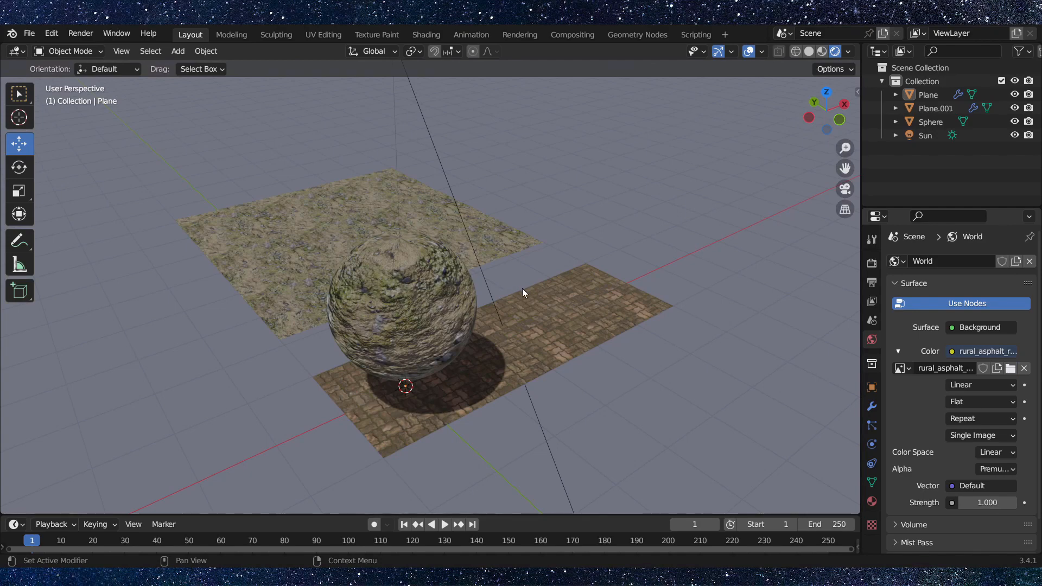
{"action": "mouse_move", "coordinate": [536, 296]}
{"action": "middle_mouse_down"}
{"action": "mouse_move", "coordinate": [441, 285]}
{"action": "mouse_move", "coordinate": [545, 297]}
{"action": "mouse_move", "coordinate": [522, 341]}
{"action": "mouse_move", "coordinate": [511, 325]}
{"action": "middle_mouse_up"}
- Show the World shader node tree in the Shading workspace
{"action": "left_click", "coordinate": [424, 35]}
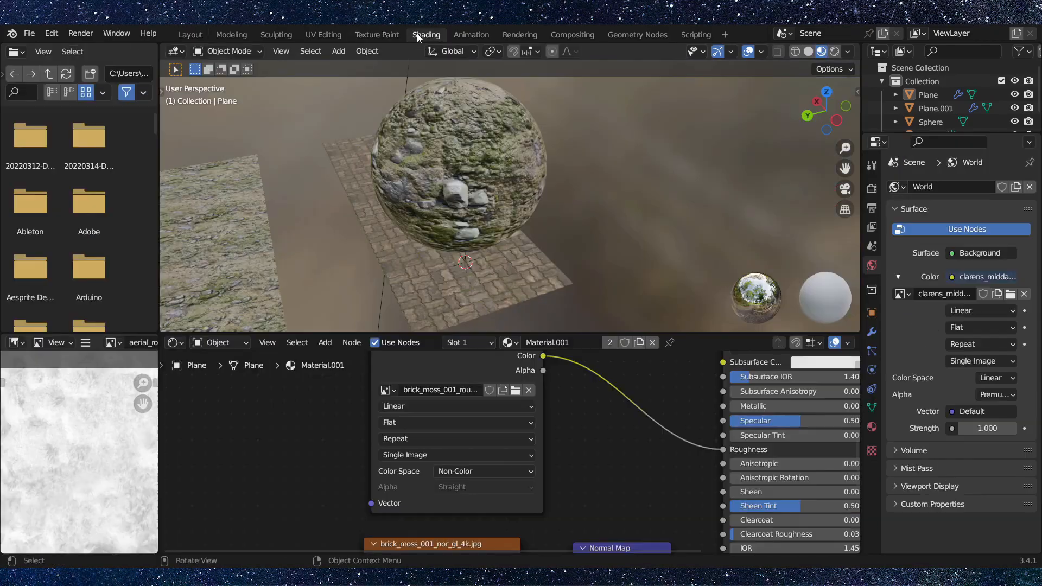
{"action": "left_click", "coordinate": [222, 342]}
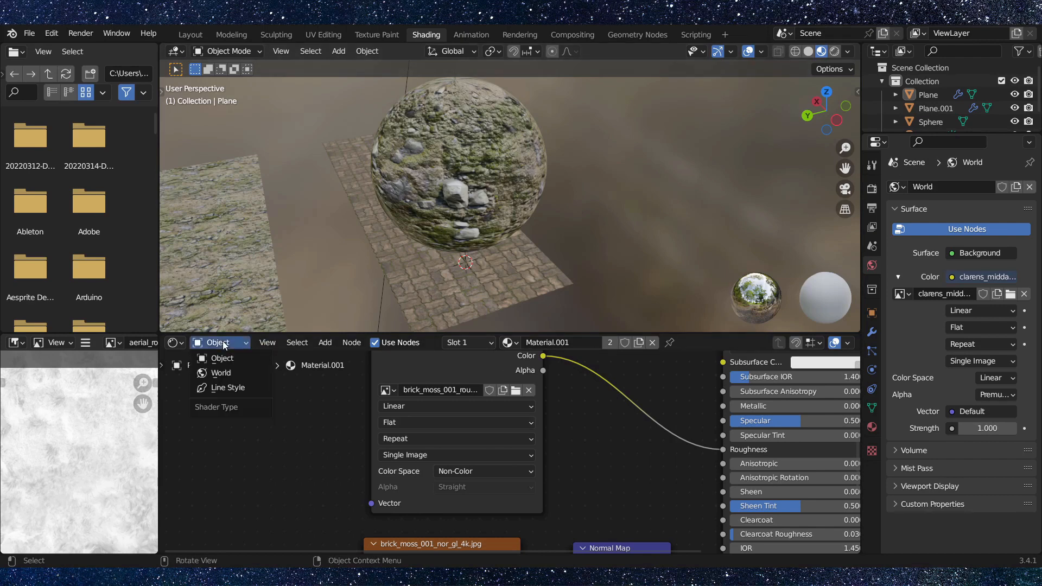
{"action": "left_click", "coordinate": [233, 373]}
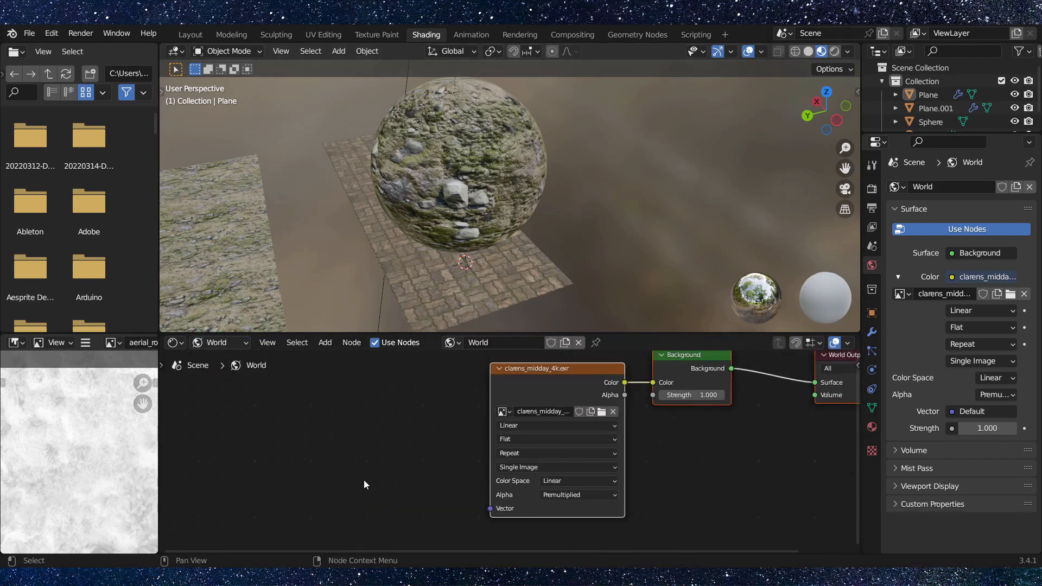
- Examine the whole World shader node tree and return to the Layout workspace
{"action": "key", "text": "Home"}
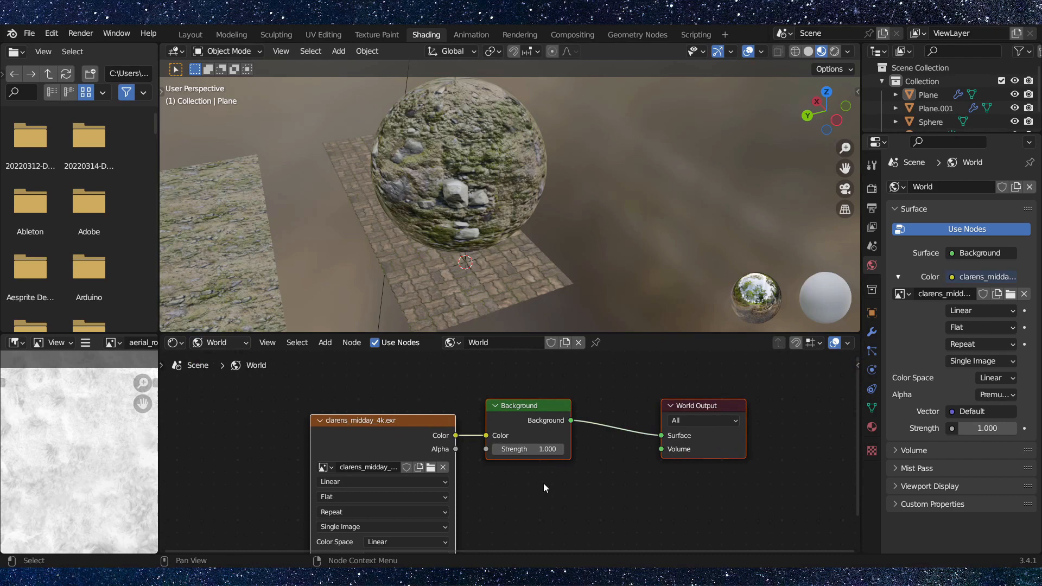
{"action": "middle_click_drag", "start_coordinate": [532, 484], "coordinate": [602, 440]}
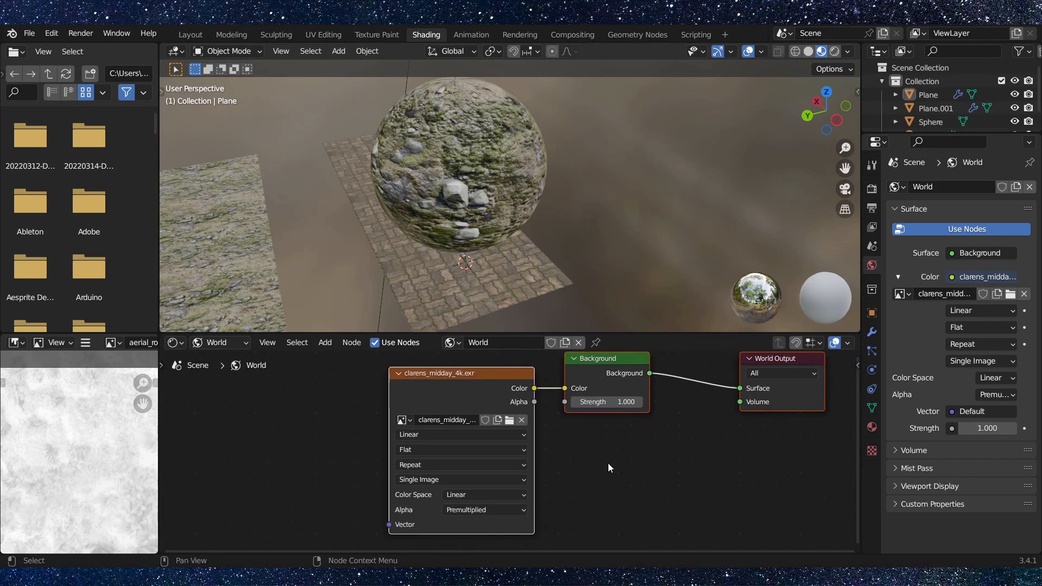
{"action": "middle_click_drag", "start_coordinate": [607, 464], "coordinate": [482, 530]}
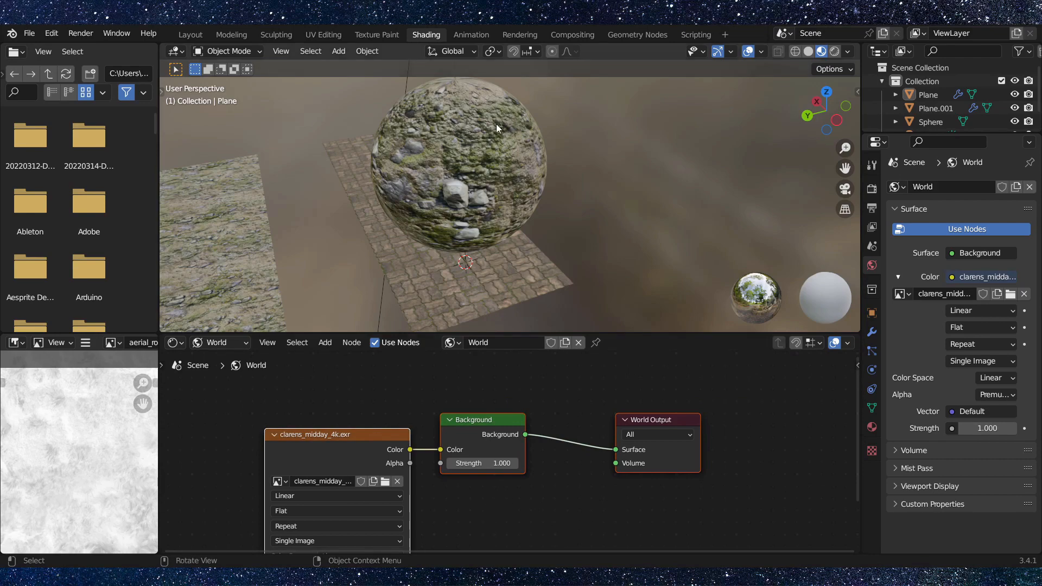
{"action": "left_click", "coordinate": [191, 34]}
{"action": "scroll", "coordinate": [516, 317], "scroll_direction": "down", "scroll_amount": 3}
{"action": "middle_click_drag", "start_coordinate": [517, 317], "coordinate": [475, 322]}
{"action": "scroll", "coordinate": [501, 317], "scroll_direction": "up", "scroll_amount": 2}
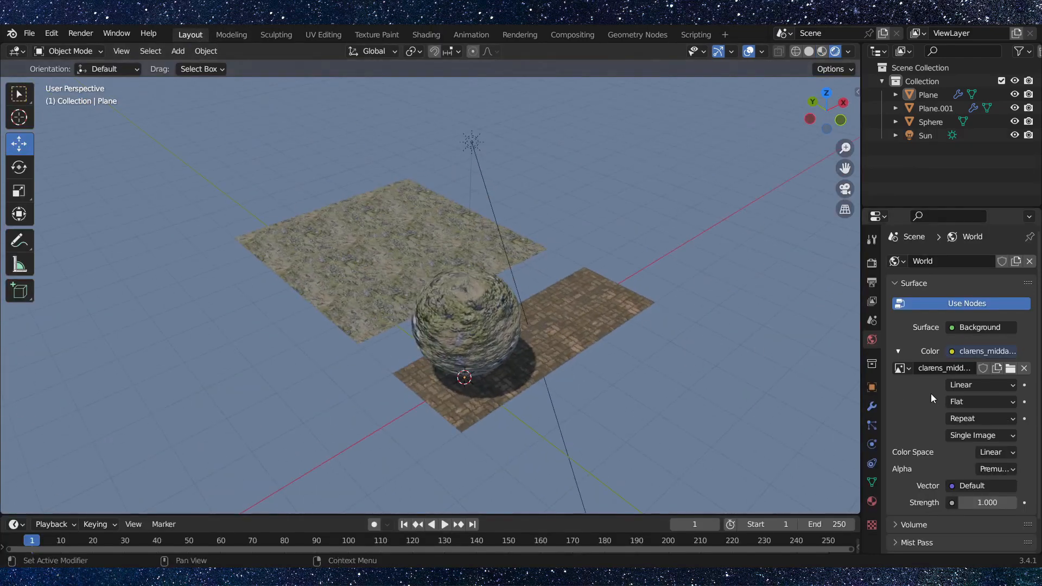
- Look through the Render, Output, View Layer and Scene properties, ending on the World properties
{"action": "scroll", "coordinate": [916, 438], "scroll_direction": "down", "scroll_amount": 3}
{"action": "scroll", "coordinate": [916, 434], "scroll_direction": "up", "scroll_amount": 3}
{"action": "left_click", "coordinate": [871, 263]}
{"action": "left_click", "coordinate": [873, 283]}
{"action": "left_click", "coordinate": [872, 263]}
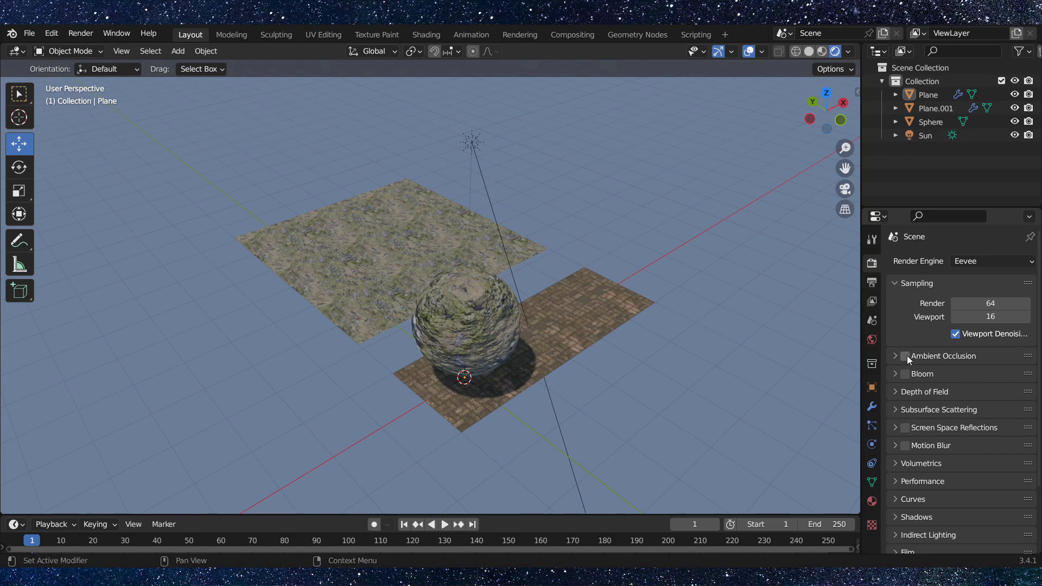
{"action": "left_click", "coordinate": [905, 428]}
{"action": "left_click", "coordinate": [905, 446]}
{"action": "left_click", "coordinate": [872, 302]}
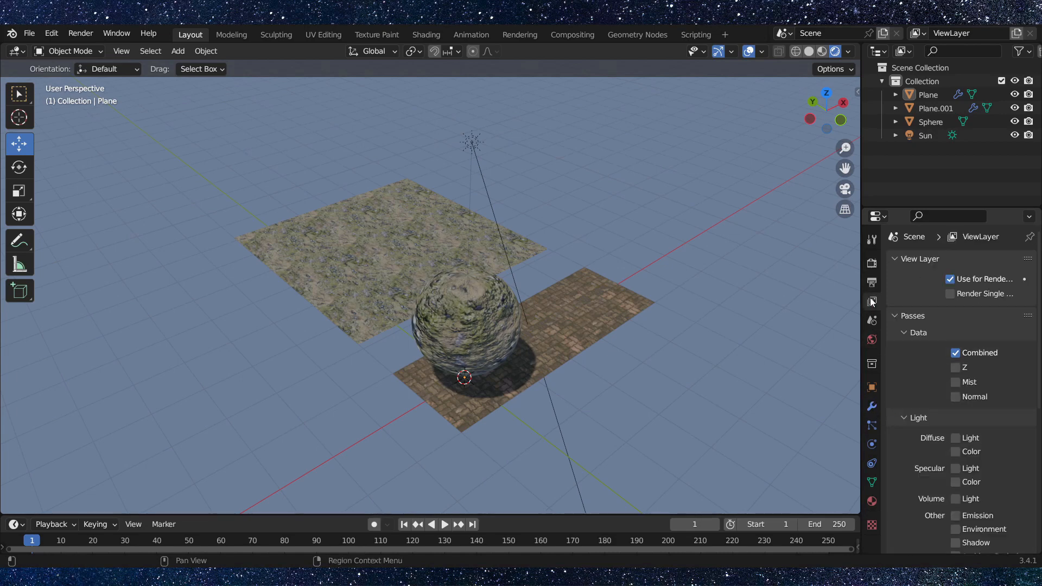
{"action": "left_click", "coordinate": [872, 283]}
{"action": "left_click", "coordinate": [872, 321]}
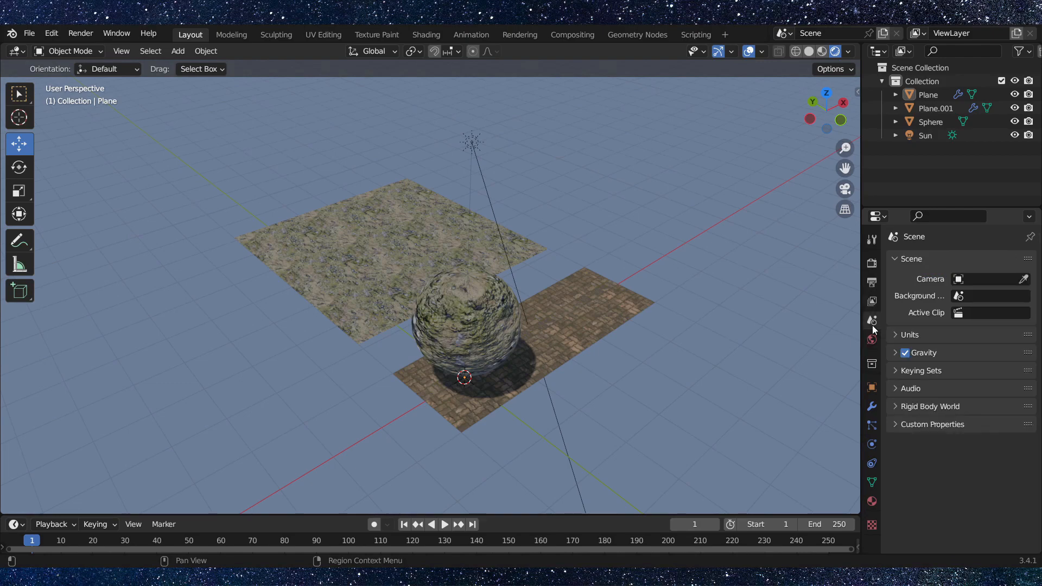
{"action": "left_click", "coordinate": [872, 339]}
{"action": "middle_click_drag", "start_coordinate": [496, 340], "coordinate": [456, 382]}
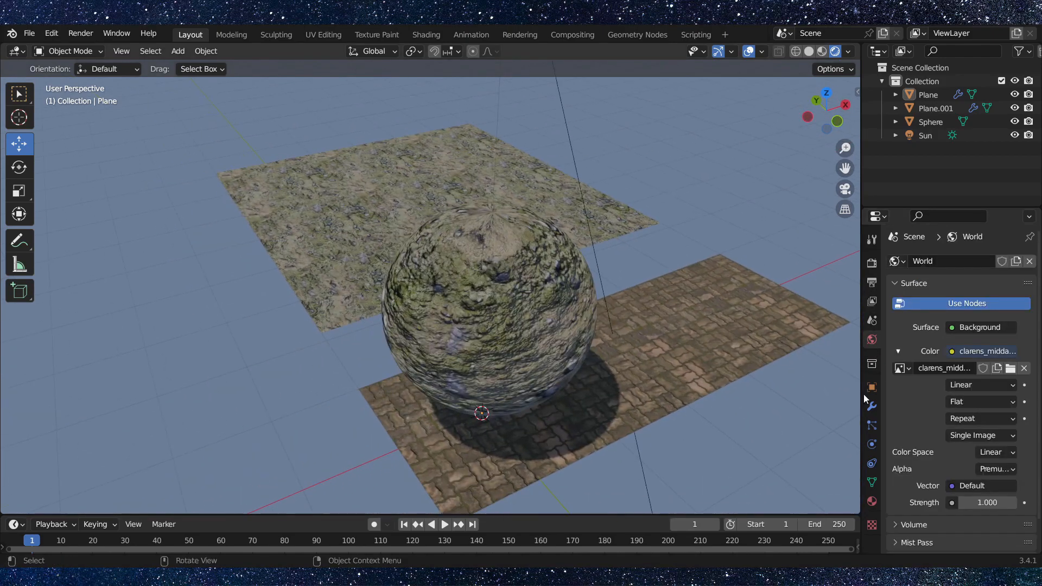
- Try raising the world background Strength to 64.6
{"action": "scroll", "coordinate": [946, 434], "scroll_direction": "down", "scroll_amount": 2}
{"action": "scroll", "coordinate": [945, 434], "scroll_direction": "down", "scroll_amount": 1}
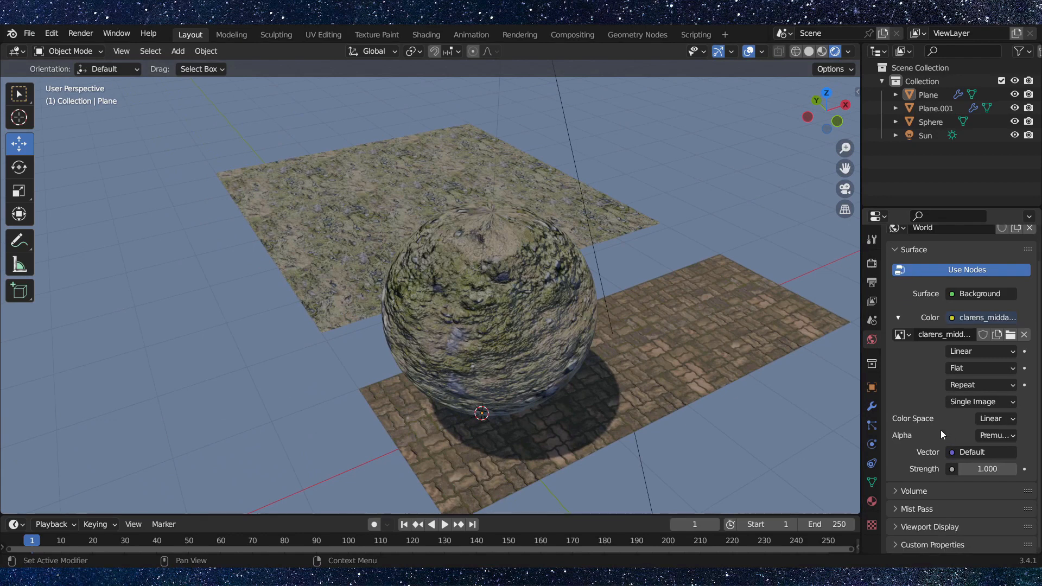
{"action": "left_click", "coordinate": [998, 296]}
{"action": "left_click", "coordinate": [984, 351]}
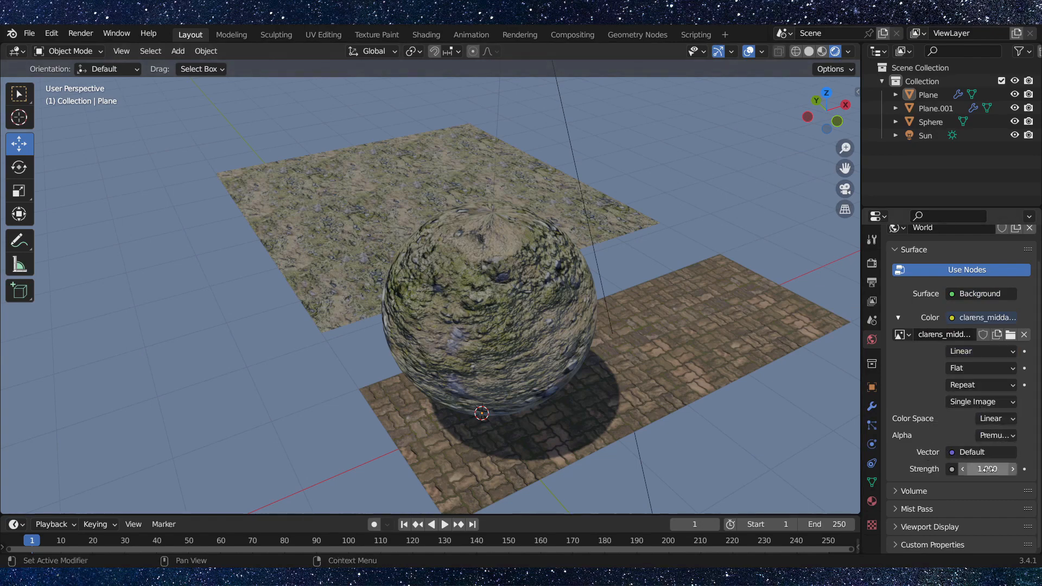
{"action": "left_click_drag", "start_coordinate": [976, 469], "coordinate": [1039, 469]}
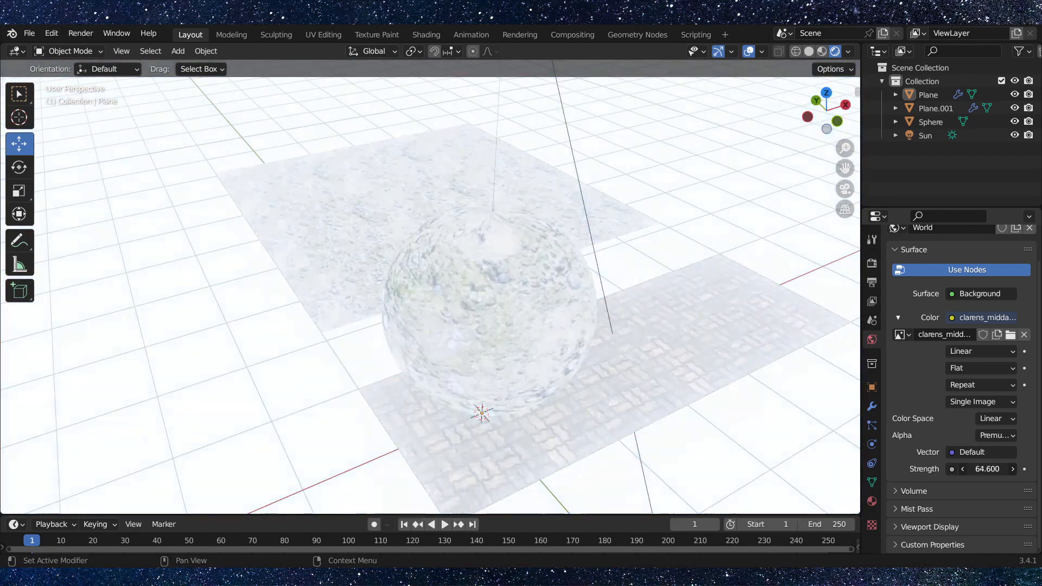
{"action": "key", "text": "Escape"}
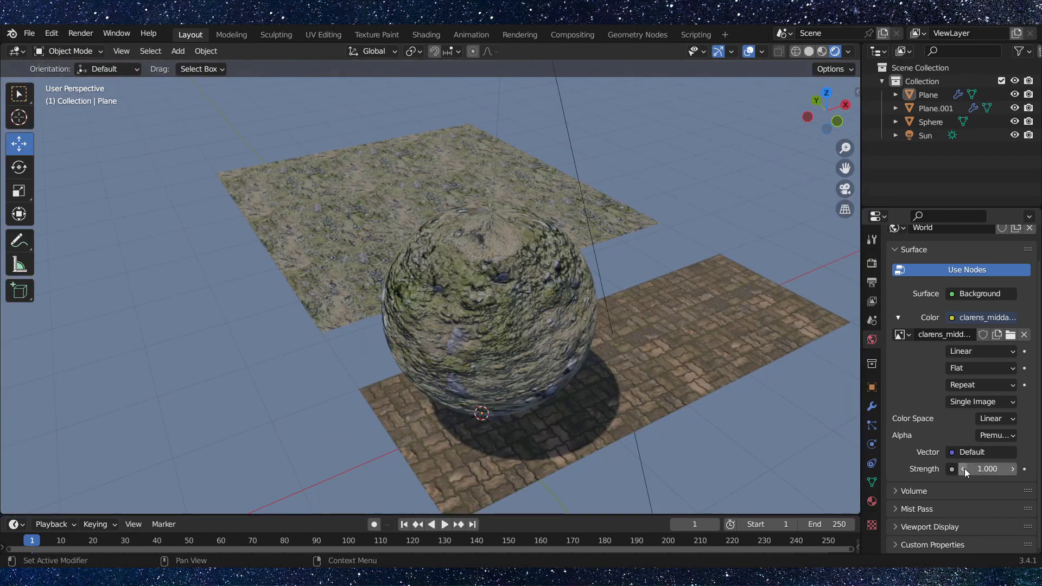
{"action": "left_click", "coordinate": [966, 454]}
{"action": "key", "text": "Escape"}
{"action": "left_click", "coordinate": [977, 403]}
{"action": "key", "text": "Escape"}
{"action": "left_click", "coordinate": [963, 338]}
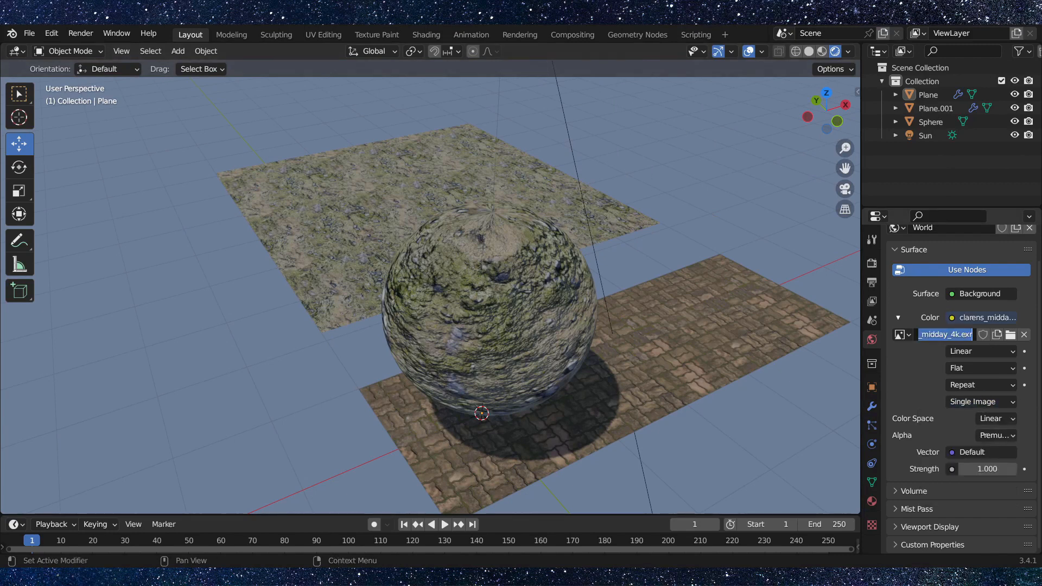
{"action": "key", "text": "Escape"}
- Compare the rendered and material-preview views in the Shading workspace with the rendered scene in the Layout workspace
{"action": "left_click", "coordinate": [433, 34]}
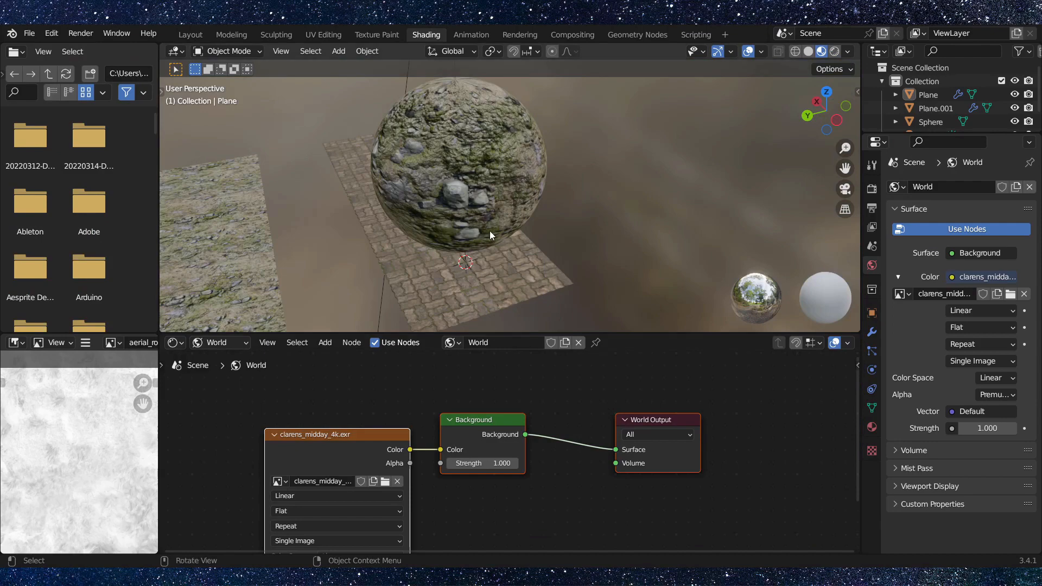
{"action": "left_click", "coordinate": [834, 51]}
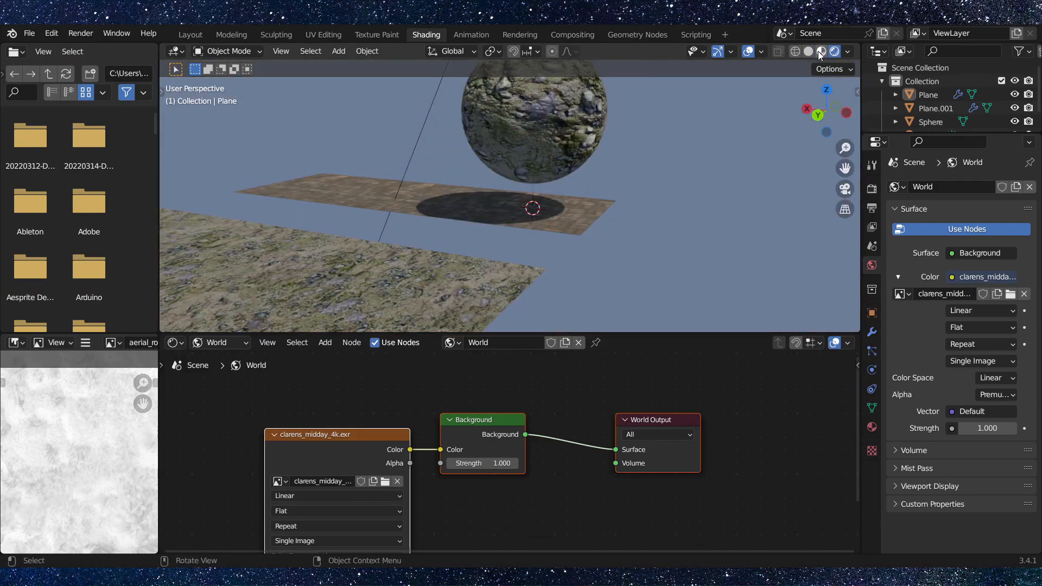
{"action": "left_click", "coordinate": [821, 51]}
{"action": "left_click", "coordinate": [191, 34]}
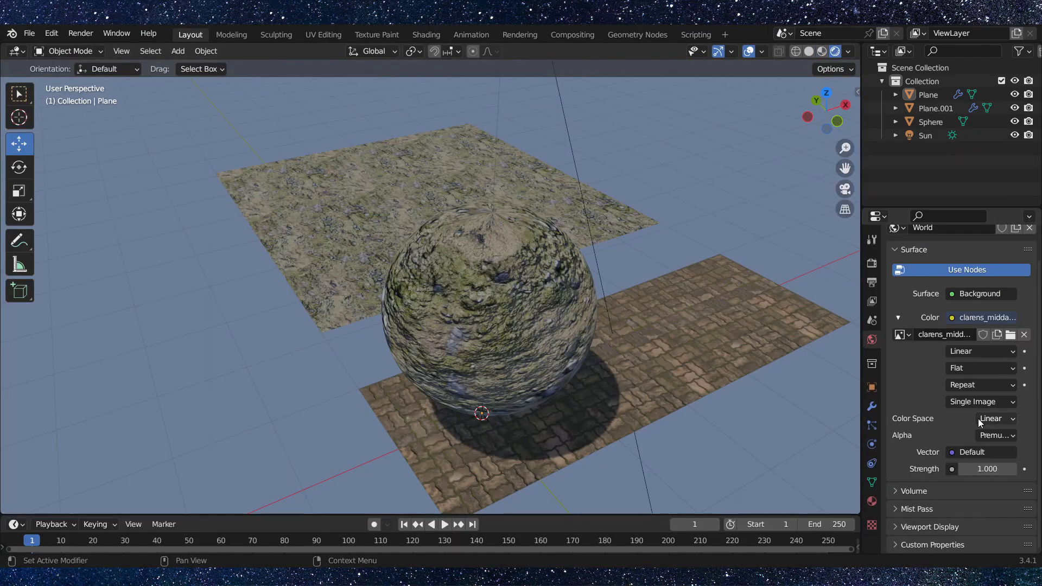
{"action": "scroll", "coordinate": [949, 398], "scroll_direction": "up", "scroll_amount": 2}
{"action": "scroll", "coordinate": [968, 448], "scroll_direction": "down", "scroll_amount": 2}
{"action": "scroll", "coordinate": [959, 407], "scroll_direction": "up", "scroll_amount": 2}
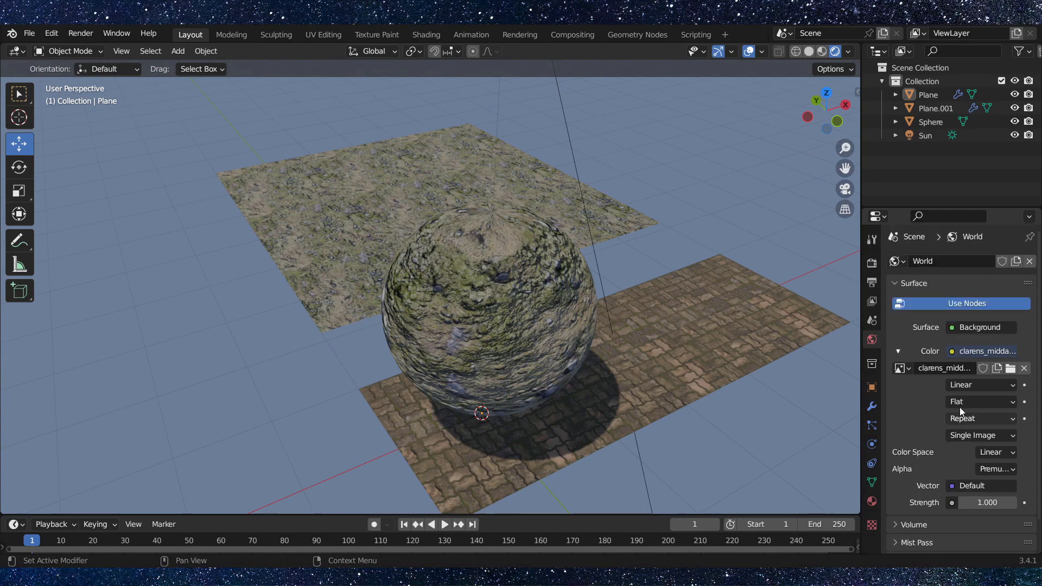
{"action": "middle_click_drag", "start_coordinate": [688, 363], "coordinate": [619, 340]}
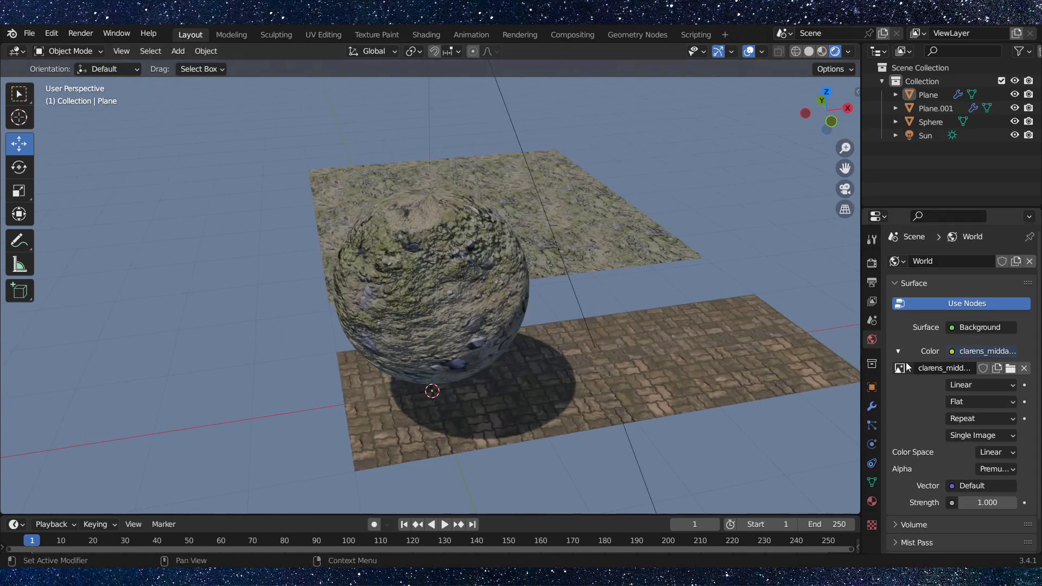
- Change the world background Color to an Environment Texture and load clarens_midday_4k.exr into it
{"action": "left_click", "coordinate": [951, 351]}
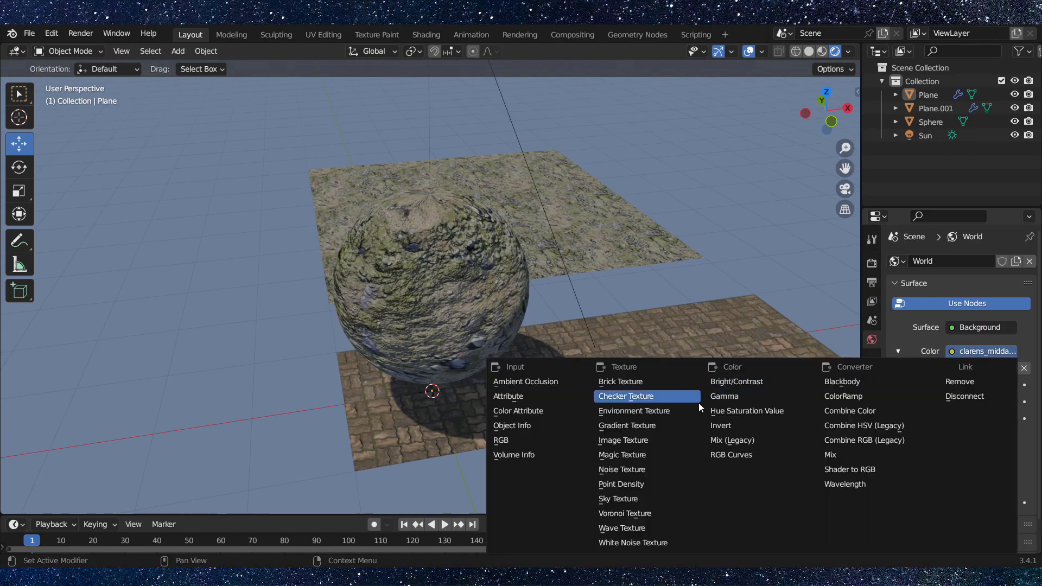
{"action": "left_click", "coordinate": [656, 410]}
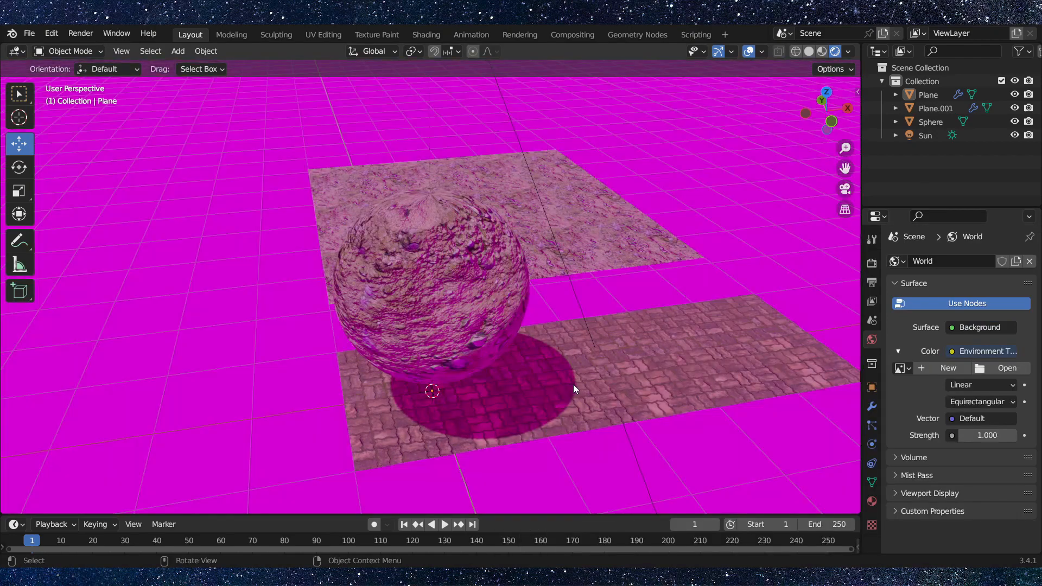
{"action": "middle_click_drag", "start_coordinate": [562, 378], "coordinate": [587, 385]}
{"action": "left_click", "coordinate": [1016, 368]}
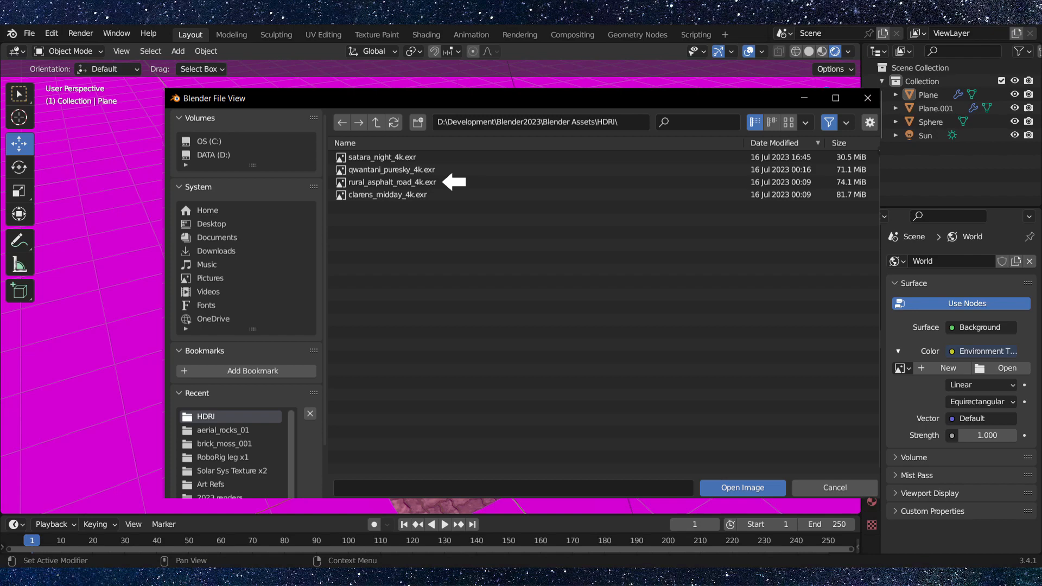
{"action": "double_click", "coordinate": [395, 188]}
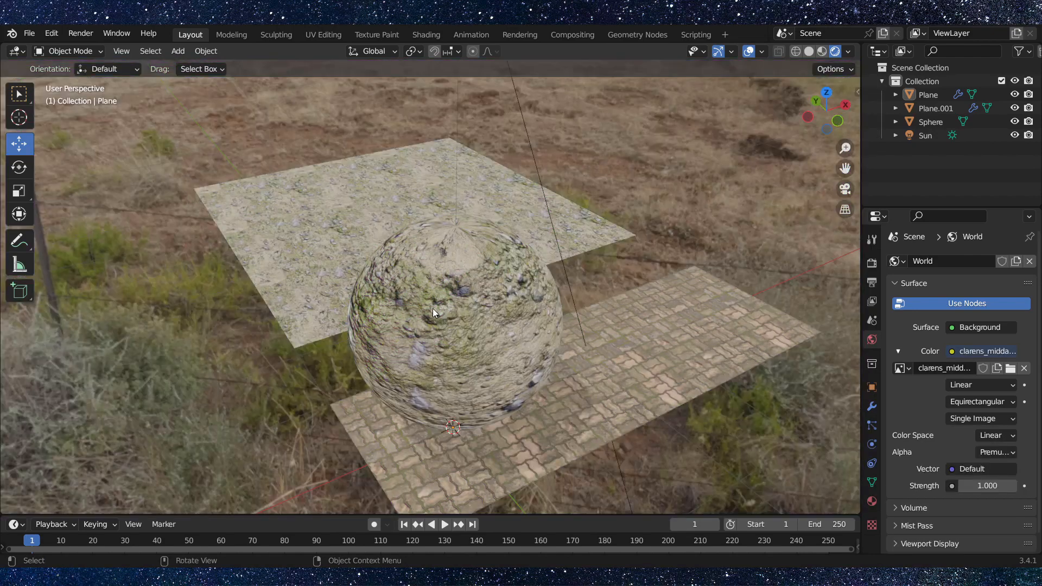
- Inspect the HDRI surroundings from several angles and hide the Sun light in the viewport
{"action": "middle_click_drag", "start_coordinate": [432, 308], "coordinate": [457, 271]}
{"action": "scroll", "coordinate": [546, 268], "scroll_direction": "down", "scroll_amount": 5}
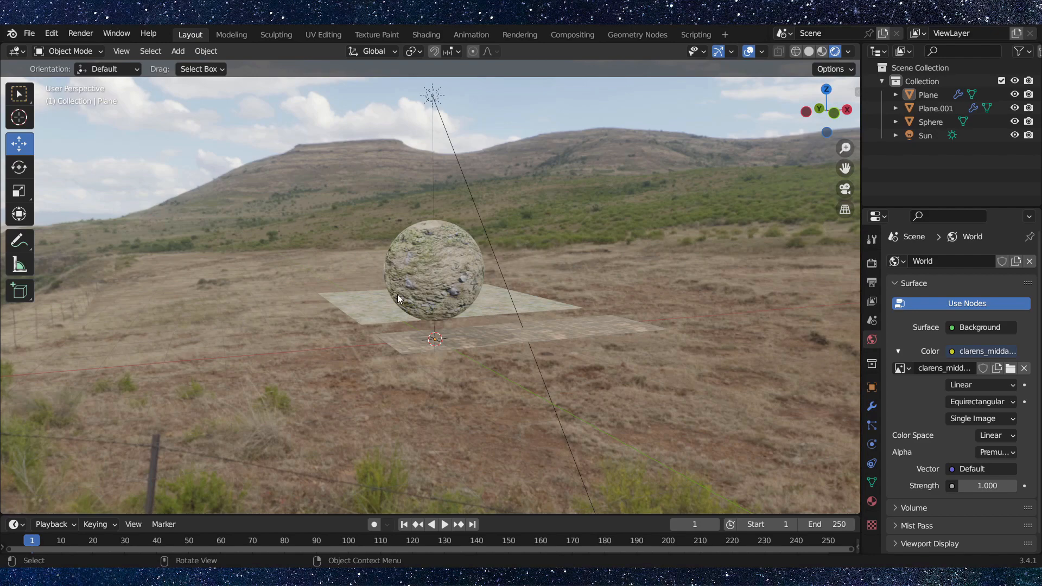
{"action": "scroll", "coordinate": [448, 277], "scroll_direction": "up", "scroll_amount": 5}
{"action": "scroll", "coordinate": [478, 291], "scroll_direction": "down", "scroll_amount": 2}
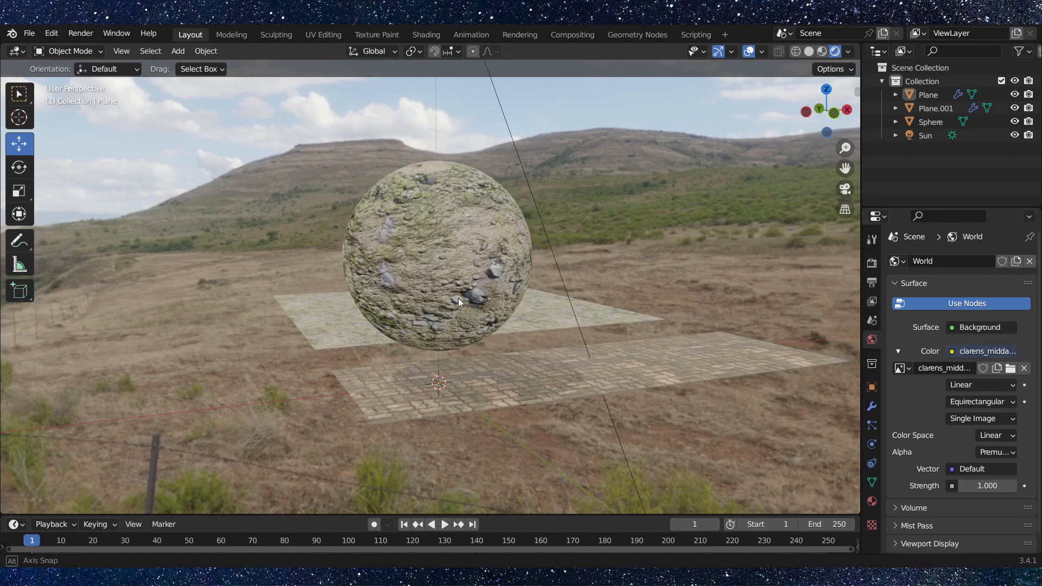
{"action": "middle_click_drag", "start_coordinate": [458, 297], "coordinate": [491, 219]}
{"action": "middle_click_drag", "start_coordinate": [433, 272], "coordinate": [448, 271]}
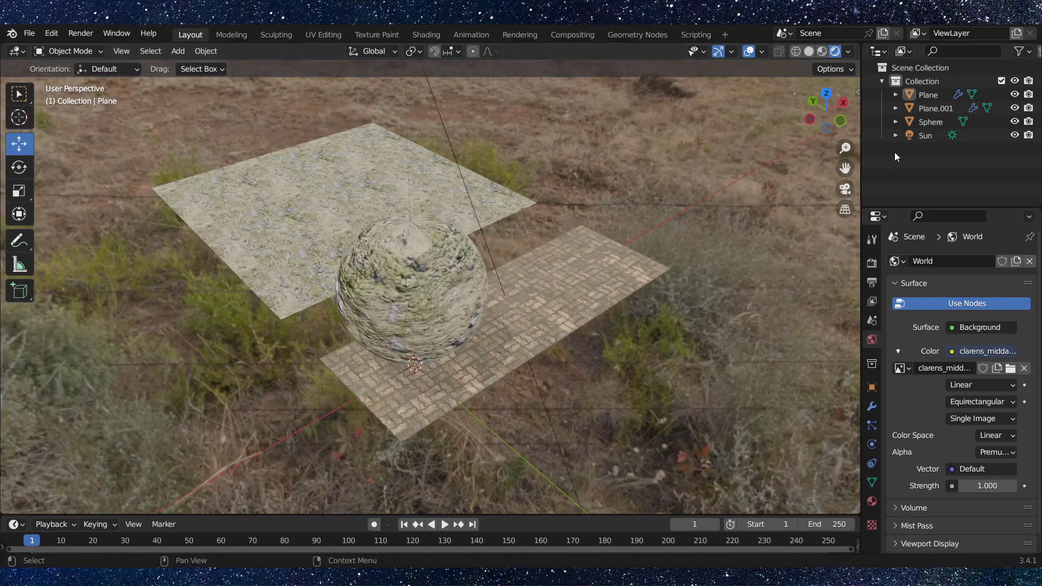
{"action": "left_click", "coordinate": [1014, 133]}
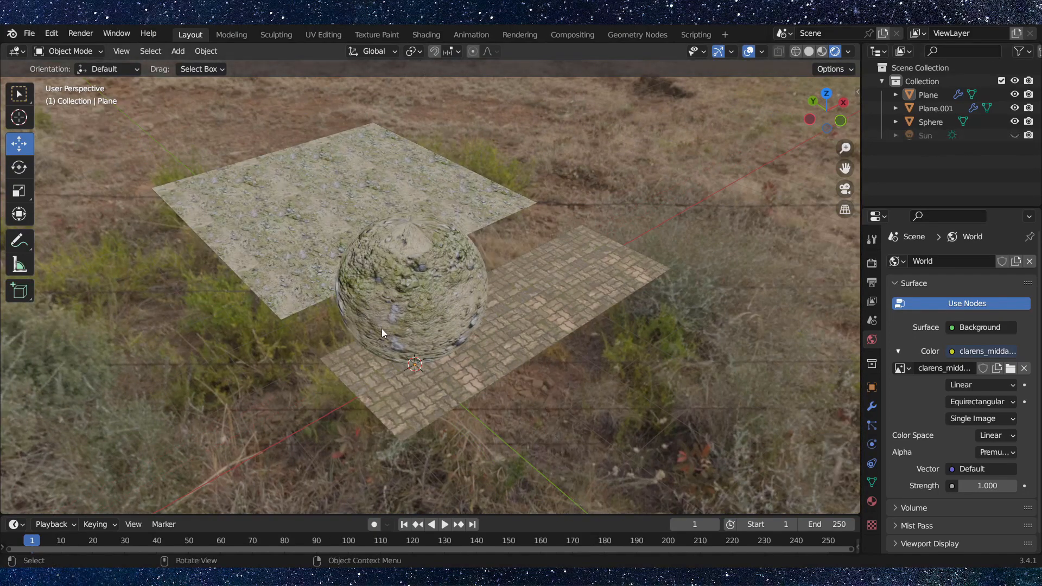
{"action": "middle_click_drag", "start_coordinate": [382, 328], "coordinate": [420, 279]}
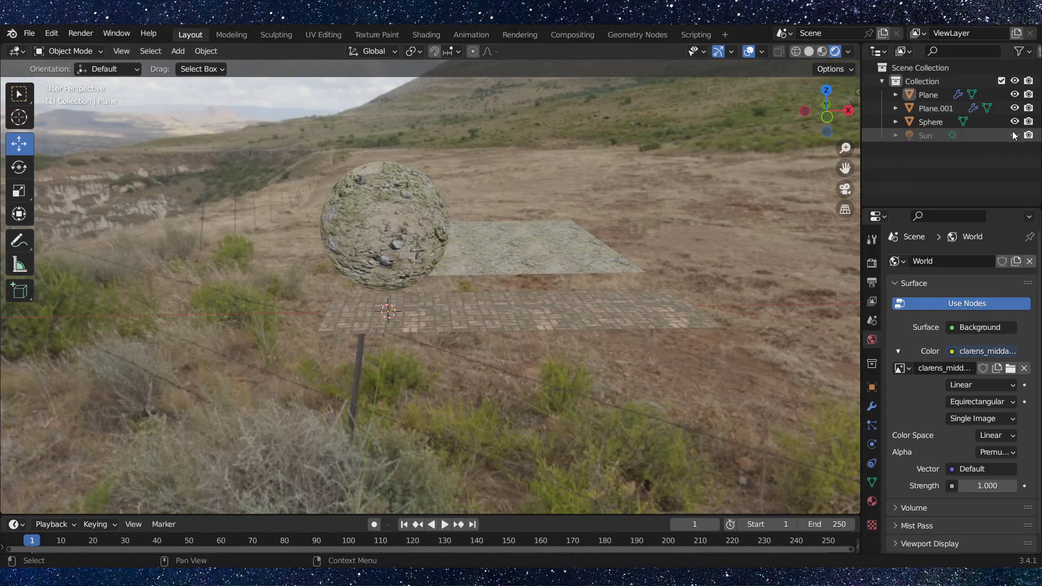
- Scale up the rocky ground plane, Plane.001
{"action": "middle_click_drag", "start_coordinate": [445, 209], "coordinate": [521, 255]}
{"action": "left_click", "coordinate": [521, 255]}
{"action": "key", "text": "s"}
{"action": "right_click", "coordinate": [836, 264]}
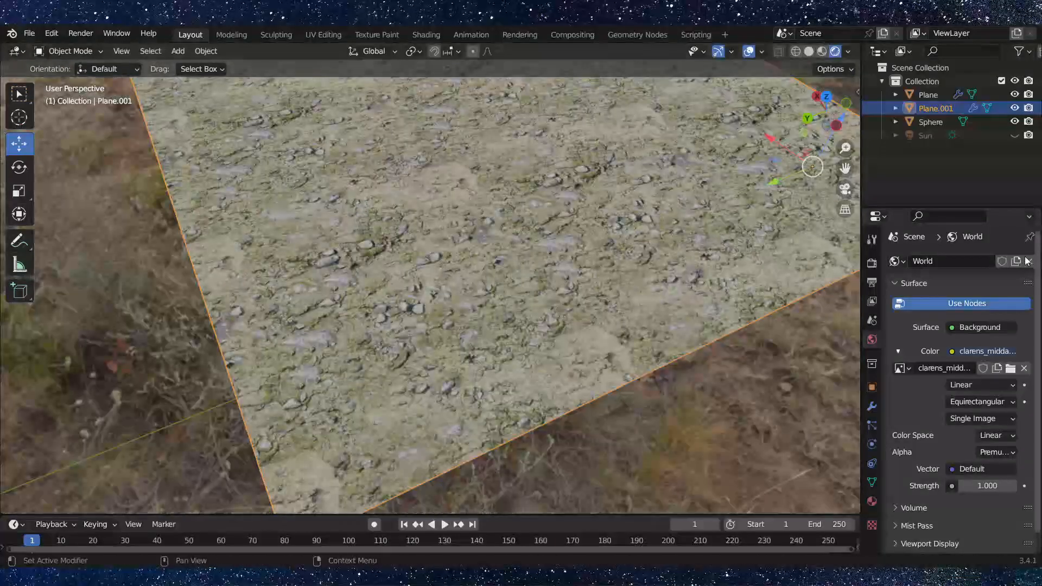
{"action": "middle_click_drag", "start_coordinate": [999, 271], "coordinate": [787, 260]}
{"action": "middle_click_drag", "start_coordinate": [657, 279], "coordinate": [540, 282]}
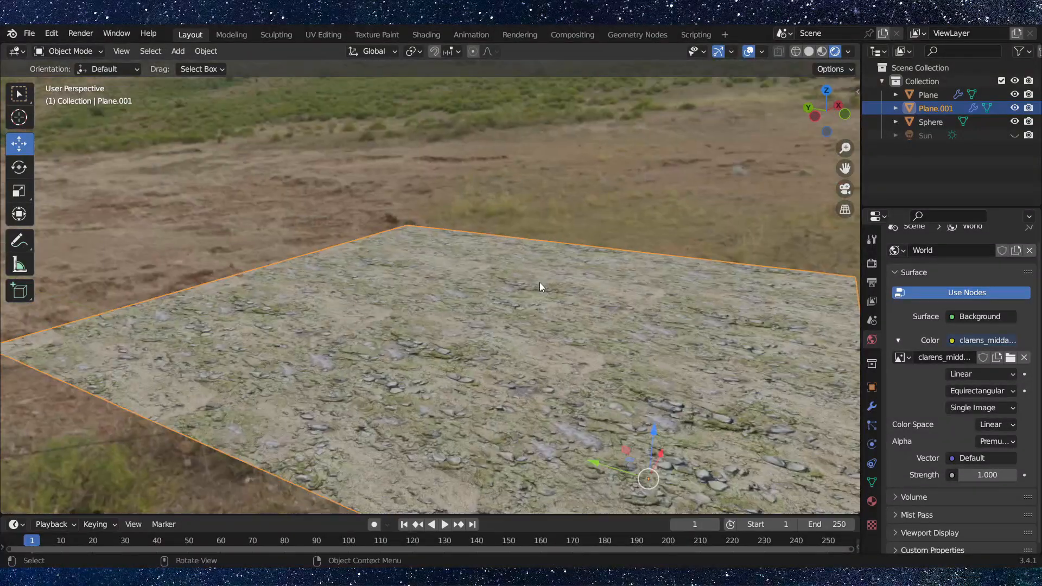
{"action": "key", "text": "s"}
{"action": "right_click", "coordinate": [420, 315]}
- Rotate the rocky ground plane about the global X axis to tilt it into a steep slope
{"action": "middle_click_drag", "start_coordinate": [422, 317], "coordinate": [493, 296]}
{"action": "key", "text": "r"}
{"action": "key", "text": "x"}
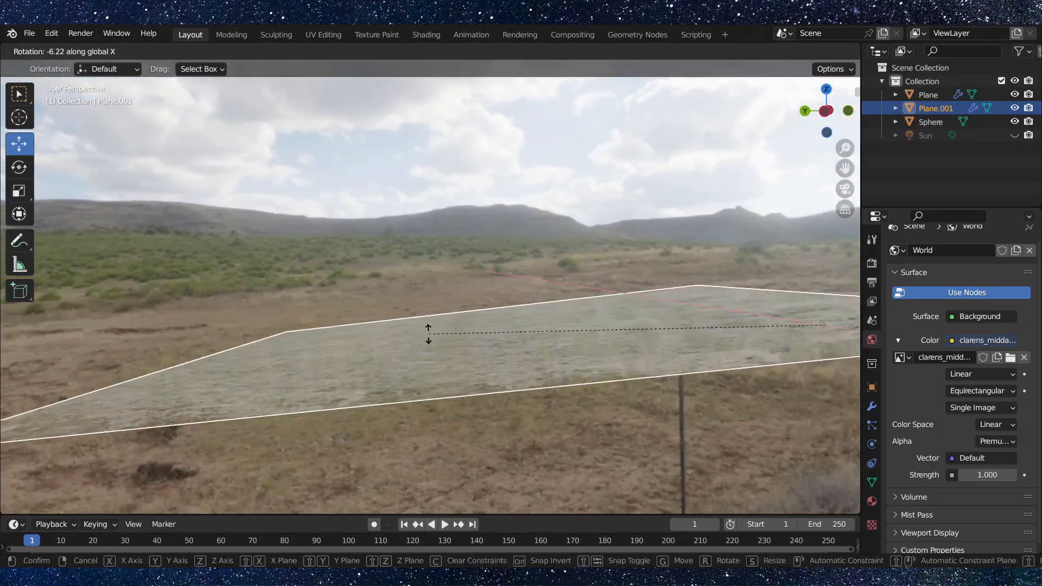
{"action": "left_click", "coordinate": [595, 488]}
- Move the sphere along the X axis so it sits clear of the tilted rocky plane
{"action": "middle_click_drag", "start_coordinate": [593, 445], "coordinate": [636, 252]}
{"action": "left_click", "coordinate": [590, 272]}
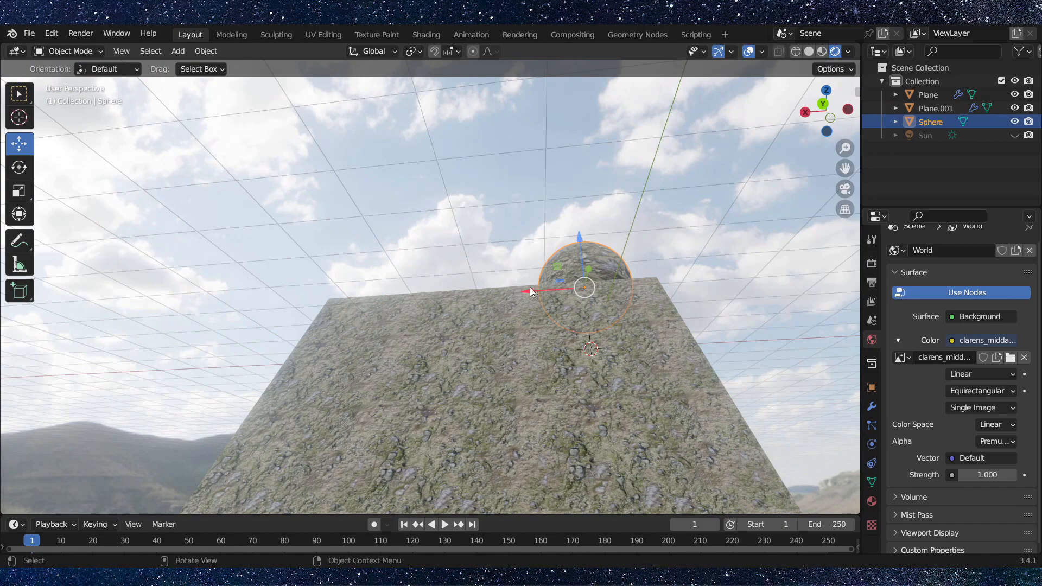
{"action": "left_click_drag", "start_coordinate": [553, 287], "coordinate": [22, 324]}
{"action": "left_click", "coordinate": [576, 387]}
{"action": "key", "text": "s"}
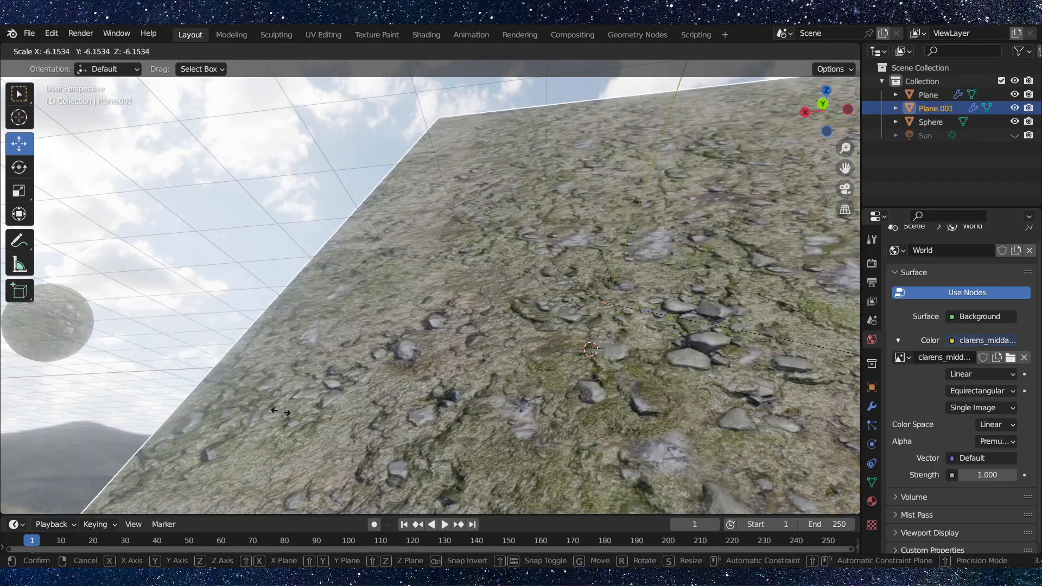
{"action": "right_click", "coordinate": [420, 375]}
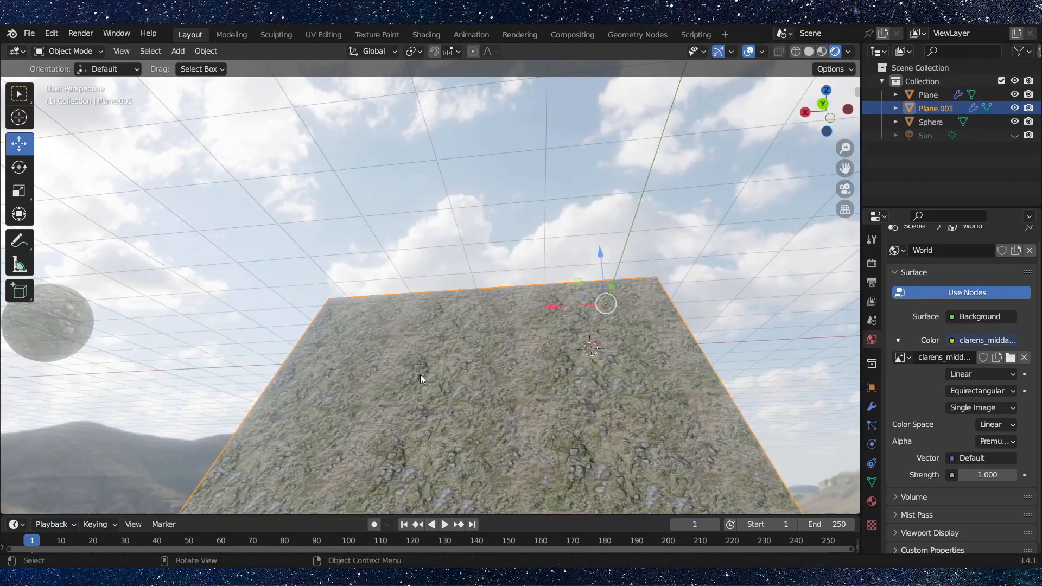
- Examine the tilted plane's rocky texture up close against the HDRI sky
{"action": "middle_click_drag", "start_coordinate": [456, 369], "coordinate": [422, 316], "text": "shift"}
{"action": "scroll", "coordinate": [442, 340], "scroll_direction": "up", "scroll_amount": 2}
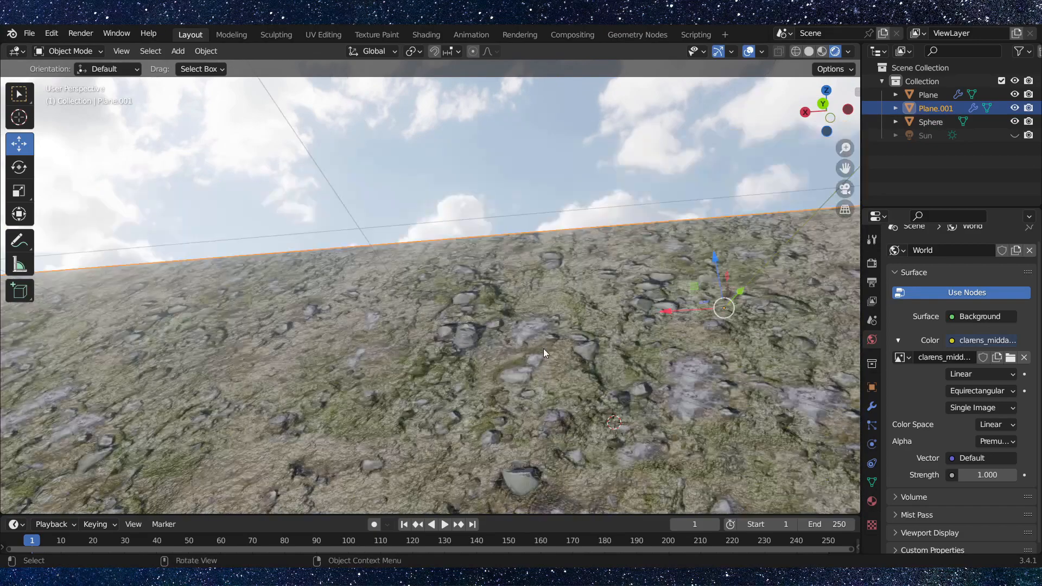
{"action": "middle_click_drag", "start_coordinate": [425, 358], "coordinate": [446, 372]}
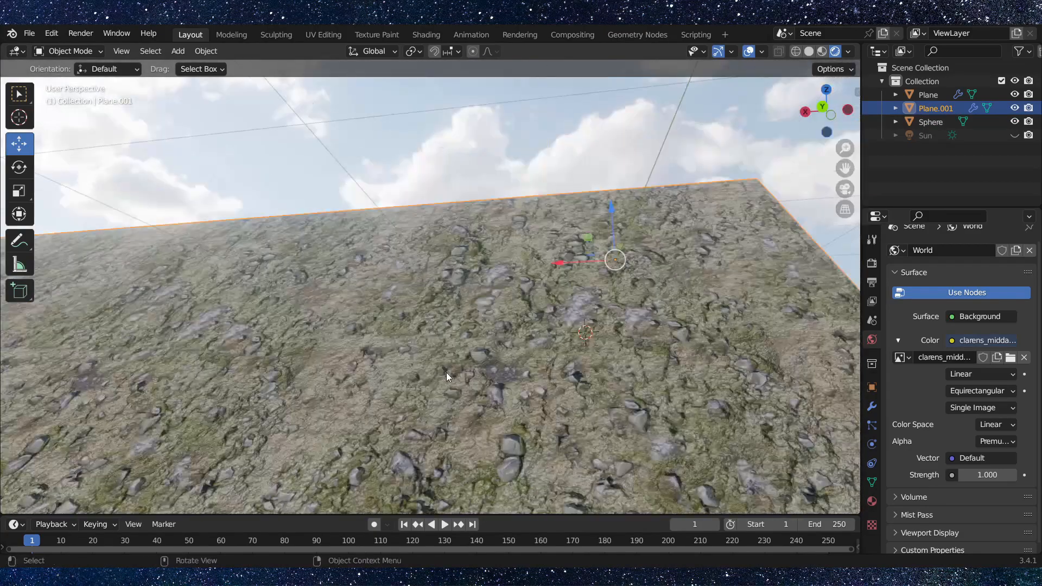
- Examine the tilted rocky plane, the sphere and the paved plane together against the HDRI landscape
{"action": "middle_click_drag", "start_coordinate": [562, 329], "coordinate": [448, 374]}
{"action": "middle_click_drag", "start_coordinate": [522, 359], "coordinate": [507, 347]}
{"action": "scroll", "coordinate": [550, 330], "scroll_direction": "down", "scroll_amount": 9}
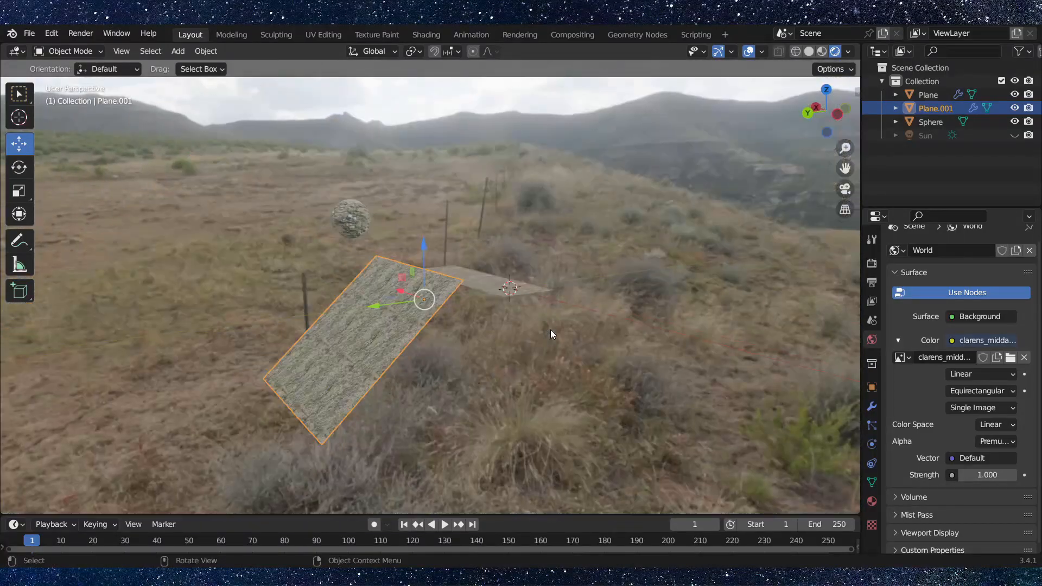
{"action": "scroll", "coordinate": [550, 330], "scroll_direction": "up", "scroll_amount": 6}
{"action": "middle_click_drag", "start_coordinate": [587, 281], "coordinate": [448, 363], "text": "shift"}
{"action": "scroll", "coordinate": [453, 401], "scroll_direction": "down", "scroll_amount": 10}
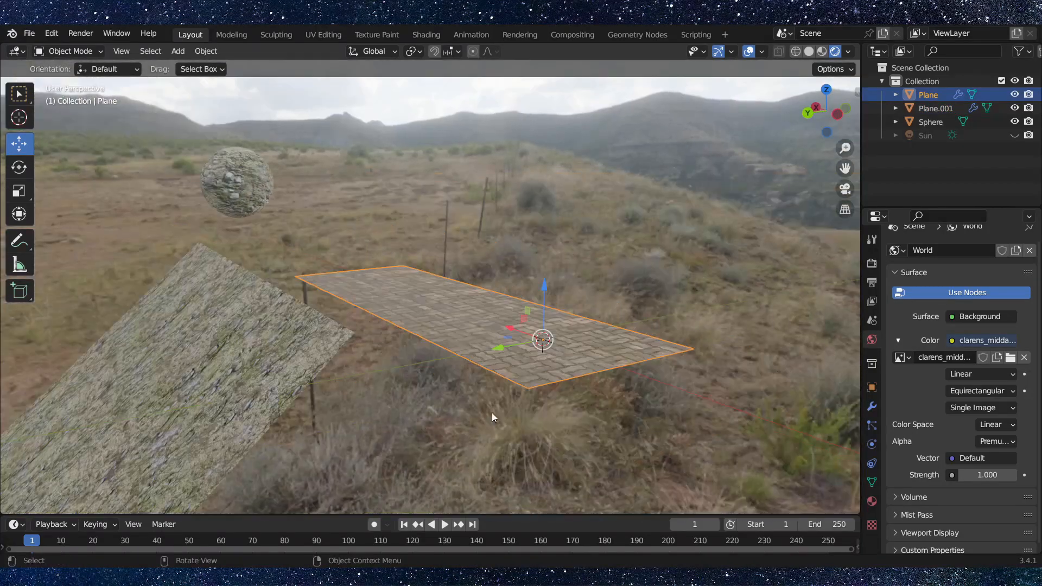
{"action": "middle_click_drag", "start_coordinate": [492, 417], "coordinate": [418, 445]}
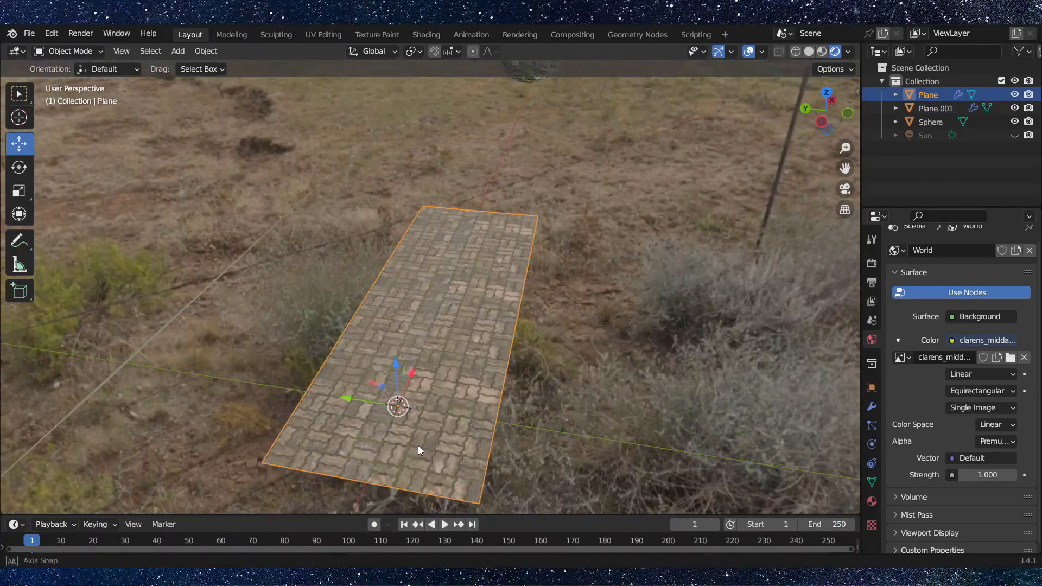
- Undo the sphere's move and the rocky ground plane's tilt
{"action": "left_click", "coordinate": [441, 392]}
{"action": "left_click", "coordinate": [415, 371]}
{"action": "key", "text": "ctrl+z"}
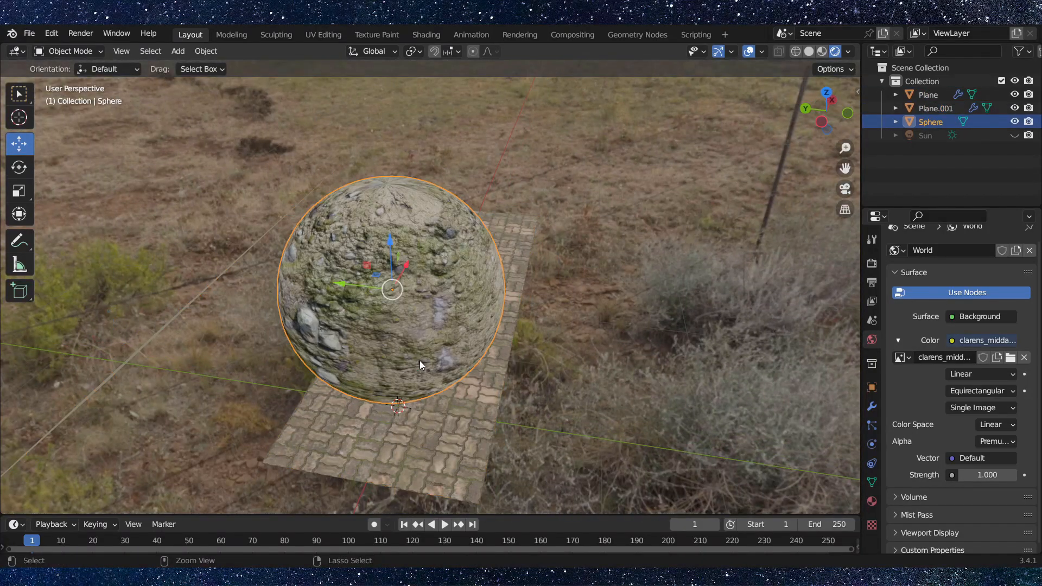
{"action": "key", "text": "ctrl+z"}
{"action": "key", "text": "ctrl+z"}
- Move the sphere along the Y axis, away from the rocky ground plane
{"action": "left_click", "coordinate": [464, 335]}
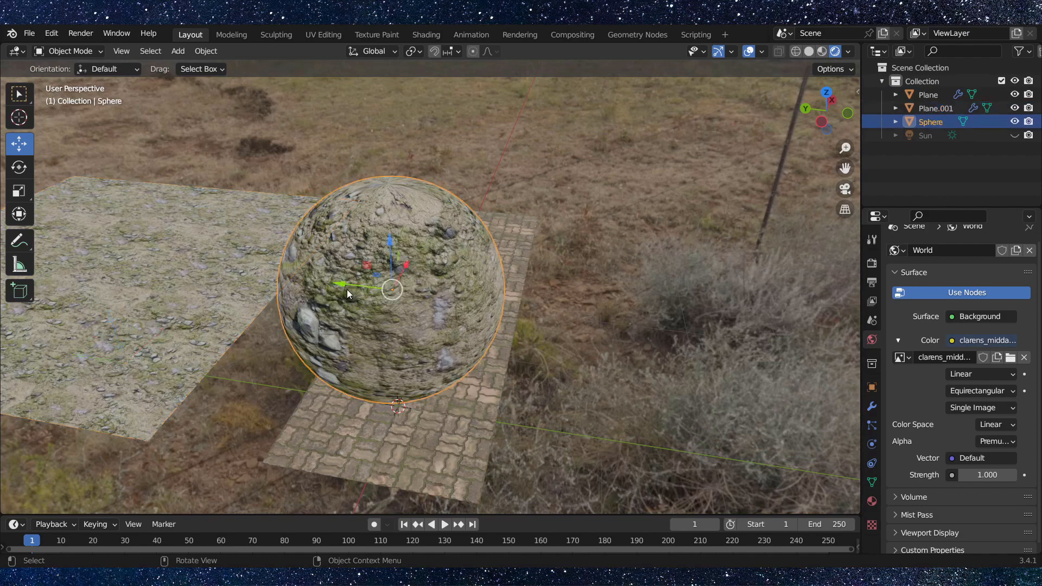
{"action": "left_click_drag", "start_coordinate": [347, 289], "coordinate": [572, 350]}
{"action": "left_click", "coordinate": [572, 350]}
{"action": "middle_click_drag", "start_coordinate": [487, 386], "coordinate": [564, 347]}
- Scale up the rocky ground plane, Plane.001, by a factor of about 3
{"action": "left_click", "coordinate": [318, 404]}
{"action": "key", "text": "s"}
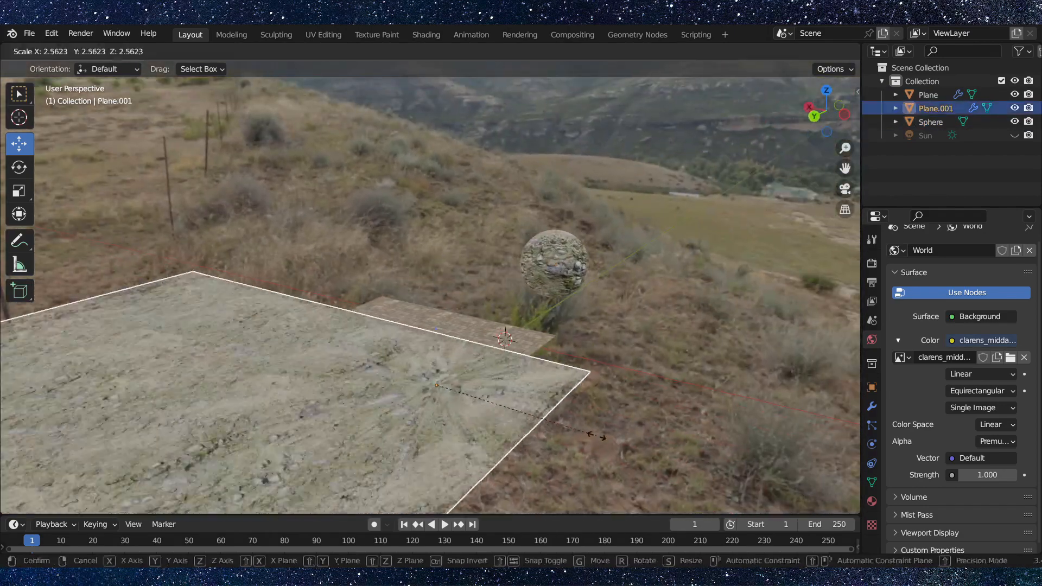
{"action": "left_click", "coordinate": [626, 436]}
{"action": "scroll", "coordinate": [392, 377], "scroll_direction": "up", "scroll_amount": 5}
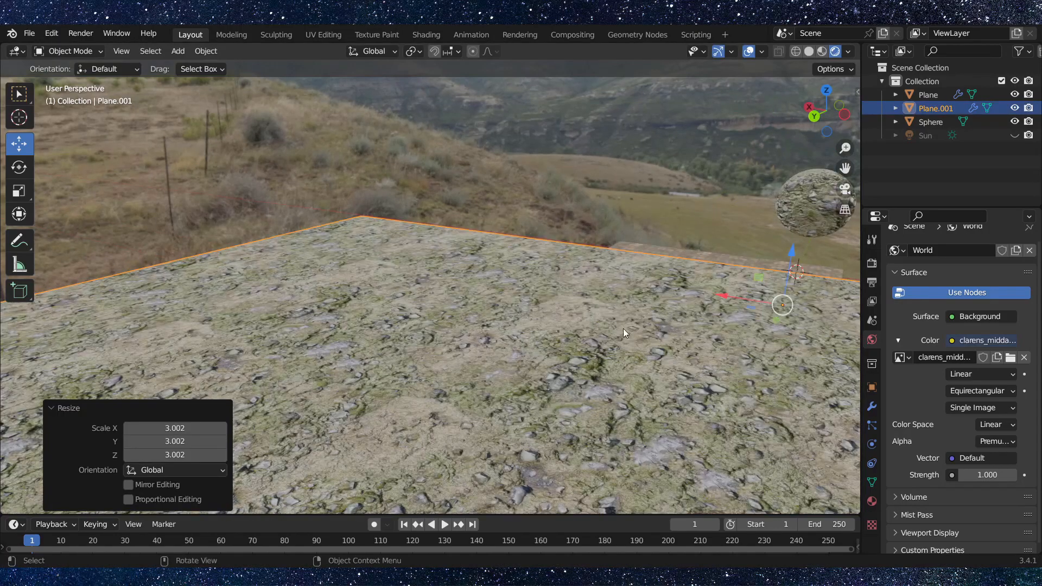
{"action": "scroll", "coordinate": [597, 326], "scroll_direction": "down", "scroll_amount": 4}
{"action": "scroll", "coordinate": [575, 314], "scroll_direction": "up", "scroll_amount": 4}
- Examine the enlarged rocky plane's texture and its blending with the HDRI landscape from several angles
{"action": "middle_click_drag", "start_coordinate": [574, 314], "coordinate": [723, 342]}
{"action": "left_click", "coordinate": [713, 355]}
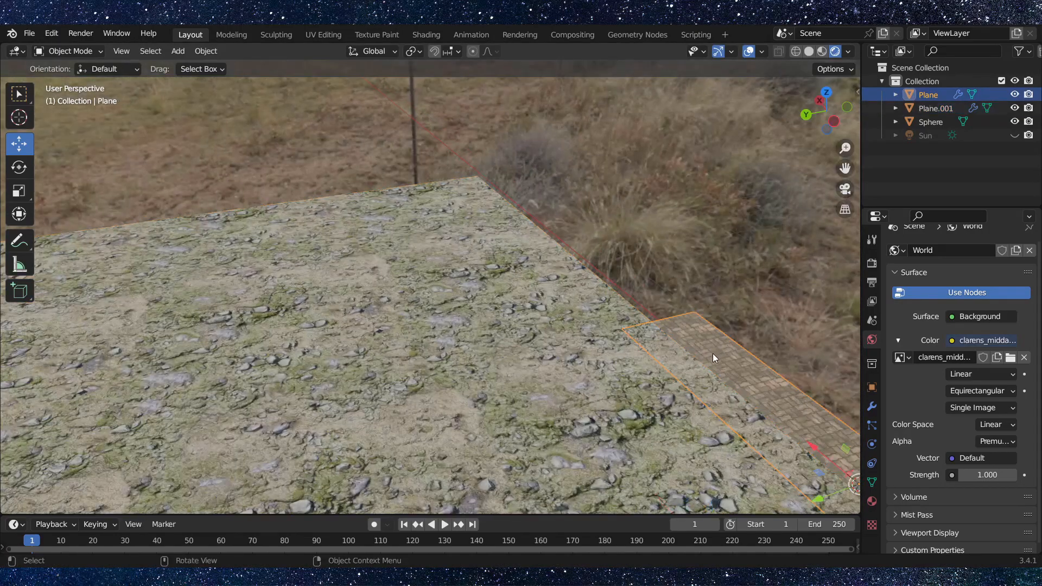
{"action": "key", "text": "alt+a"}
{"action": "scroll", "coordinate": [439, 305], "scroll_direction": "down", "scroll_amount": 5}
{"action": "middle_click_drag", "start_coordinate": [309, 319], "coordinate": [537, 326]}
{"action": "scroll", "coordinate": [534, 315], "scroll_direction": "up", "scroll_amount": 4}
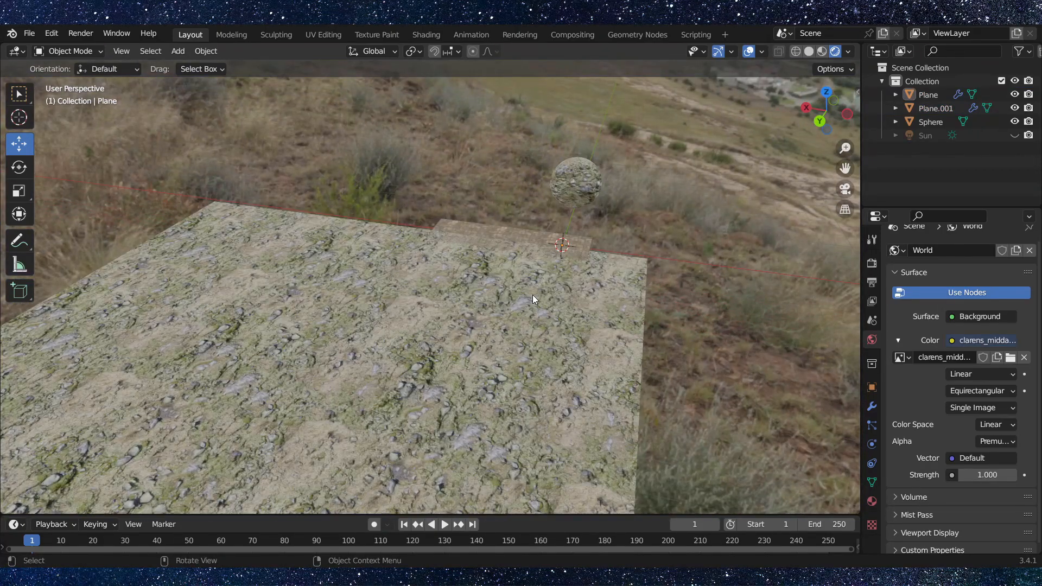
{"action": "middle_click_drag", "start_coordinate": [574, 240], "coordinate": [412, 304]}
{"action": "scroll", "coordinate": [593, 315], "scroll_direction": "down", "scroll_amount": 4}
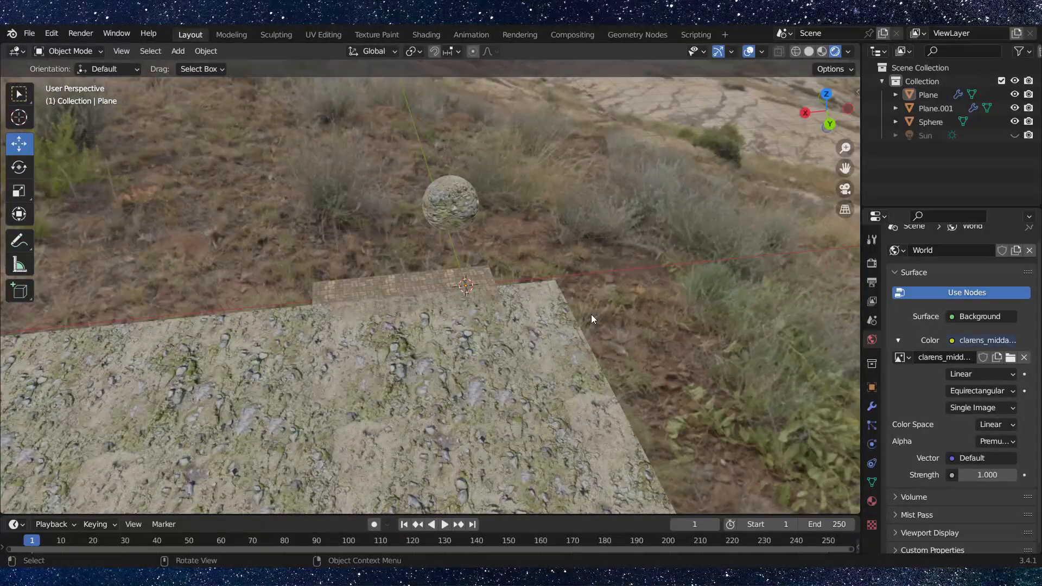
{"action": "scroll", "coordinate": [454, 260], "scroll_direction": "up", "scroll_amount": 4}
{"action": "scroll", "coordinate": [513, 256], "scroll_direction": "down", "scroll_amount": 4}
{"action": "mouse_move", "coordinate": [553, 114]}
{"action": "middle_mouse_down"}
{"action": "mouse_move", "coordinate": [577, 264]}
{"action": "mouse_move", "coordinate": [490, 194]}
{"action": "mouse_move", "coordinate": [280, 323]}
{"action": "mouse_move", "coordinate": [115, 383]}
{"action": "mouse_move", "coordinate": [251, 251]}
{"action": "mouse_move", "coordinate": [575, 338]}
{"action": "mouse_move", "coordinate": [489, 310]}
{"action": "mouse_move", "coordinate": [422, 386]}
{"action": "mouse_move", "coordinate": [474, 253]}
{"action": "mouse_move", "coordinate": [533, 172]}
{"action": "mouse_move", "coordinate": [488, 359]}
{"action": "mouse_move", "coordinate": [542, 386]}
{"action": "mouse_move", "coordinate": [445, 374]}
{"action": "middle_mouse_up"}
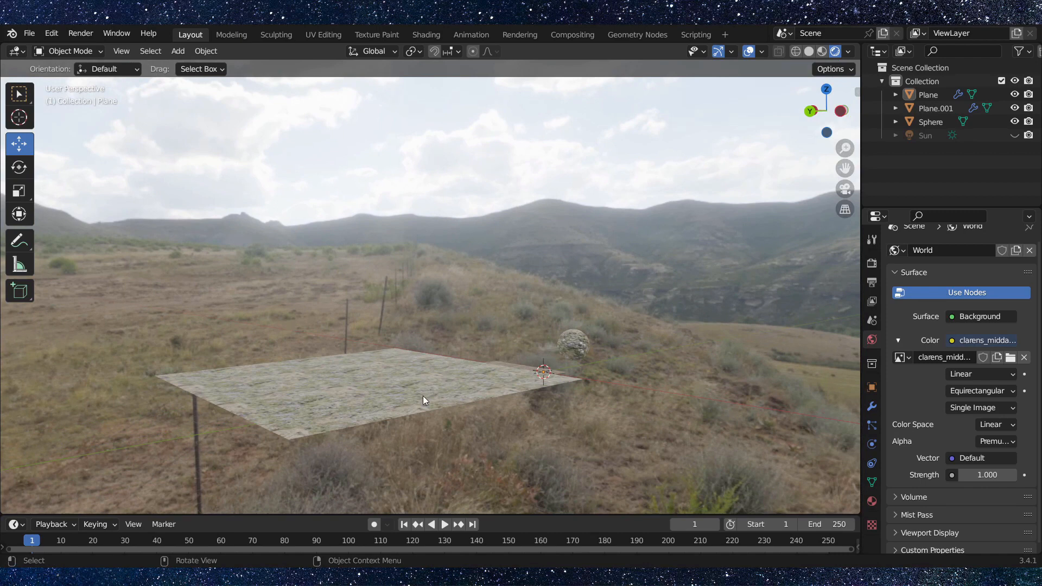
{"action": "scroll", "coordinate": [422, 396], "scroll_direction": "up", "scroll_amount": 2}
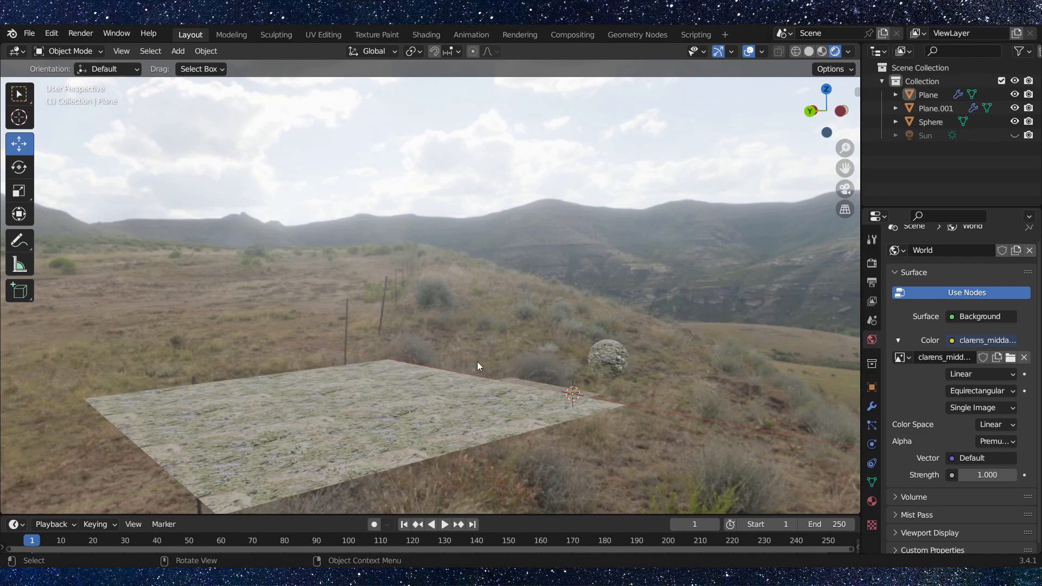
{"action": "left_click", "coordinate": [605, 363]}
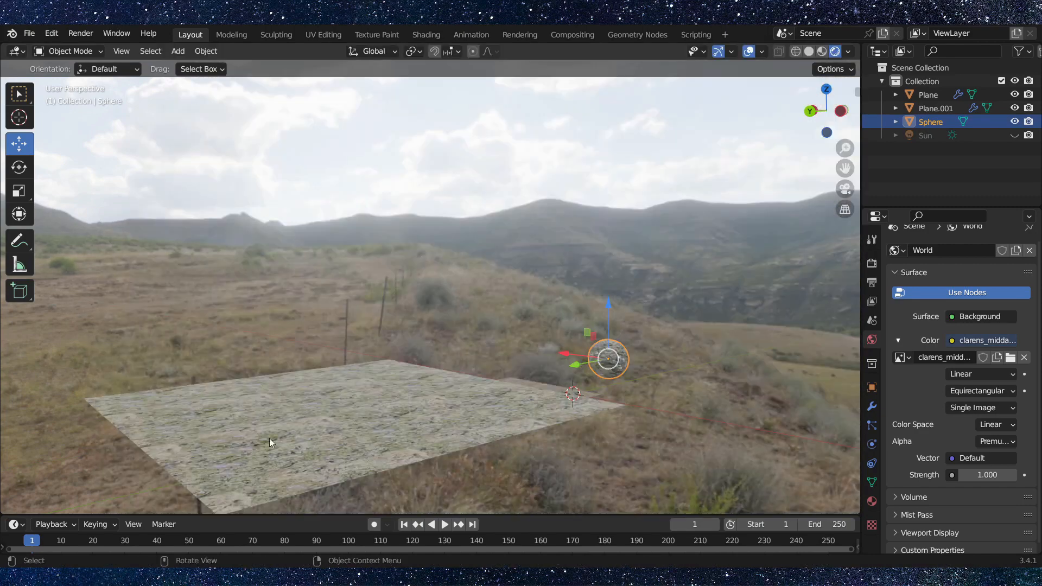
{"action": "left_click", "coordinate": [272, 442]}
{"action": "key", "text": "g"}
{"action": "right_click", "coordinate": [530, 402]}
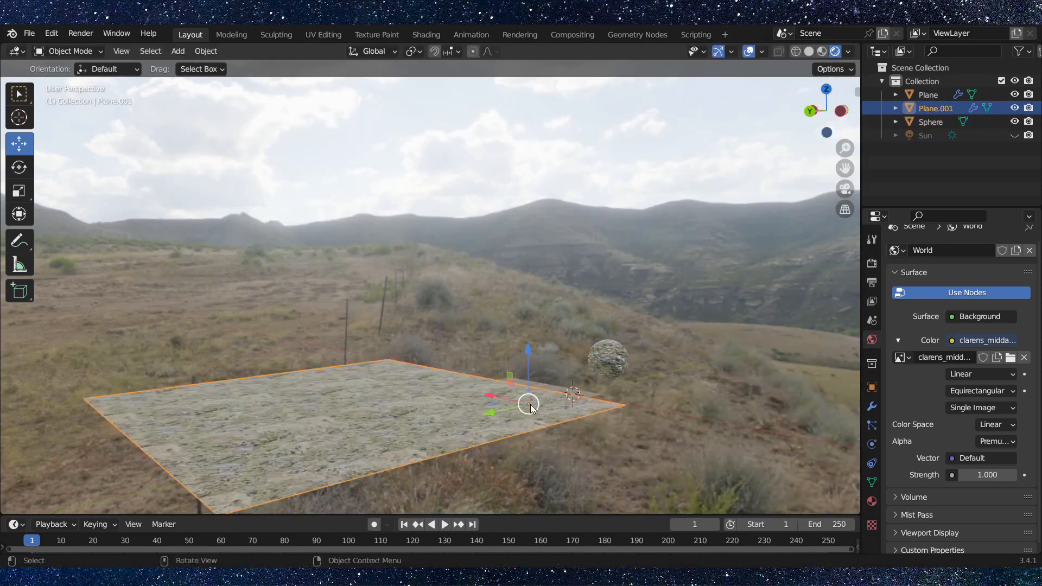
- Move the paved plane along the Y axis so it sits beyond the sphere, clear of the rocky plane
{"action": "left_click", "coordinate": [535, 282]}
{"action": "middle_click_drag", "start_coordinate": [535, 283], "coordinate": [425, 347]}
{"action": "scroll", "coordinate": [425, 347], "scroll_direction": "down", "scroll_amount": 2}
{"action": "middle_click_drag", "start_coordinate": [510, 423], "coordinate": [452, 311], "text": "shift"}
{"action": "left_click", "coordinate": [428, 307]}
{"action": "left_click_drag", "start_coordinate": [370, 300], "coordinate": [439, 270]}
{"action": "left_click", "coordinate": [417, 246]}
- Add a camera and align it to the current view of the planes and sphere
{"action": "key", "text": "shift+a"}
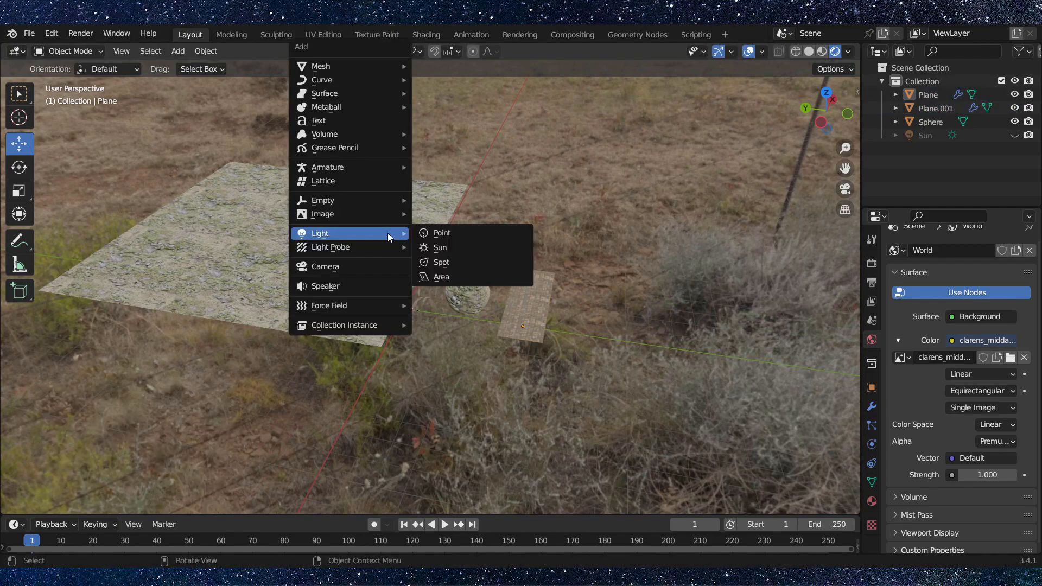
{"action": "left_click", "coordinate": [369, 265]}
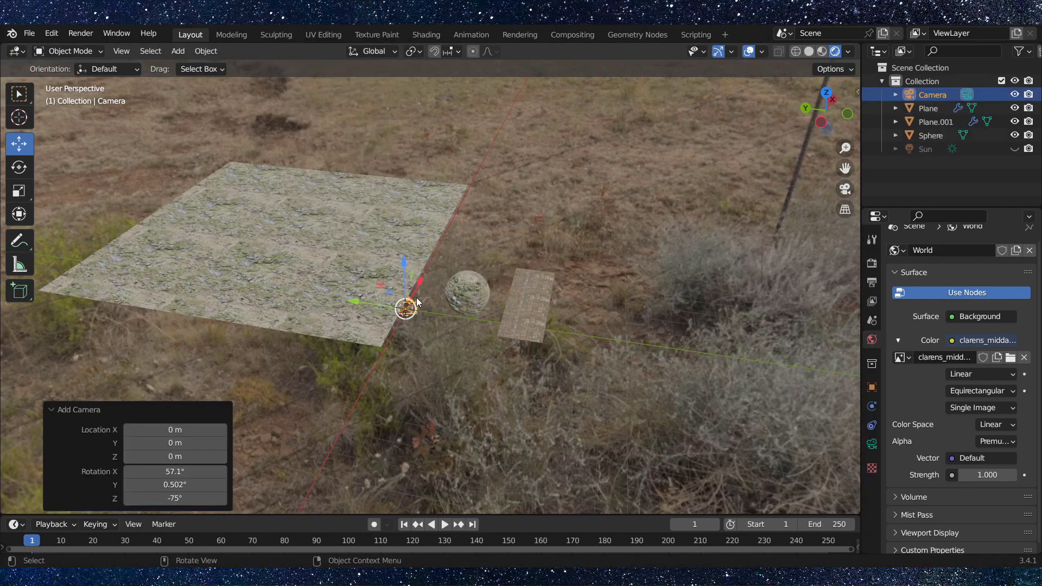
{"action": "key", "text": "ctrl+KP_0"}
{"action": "key", "text": "shift+grave"}
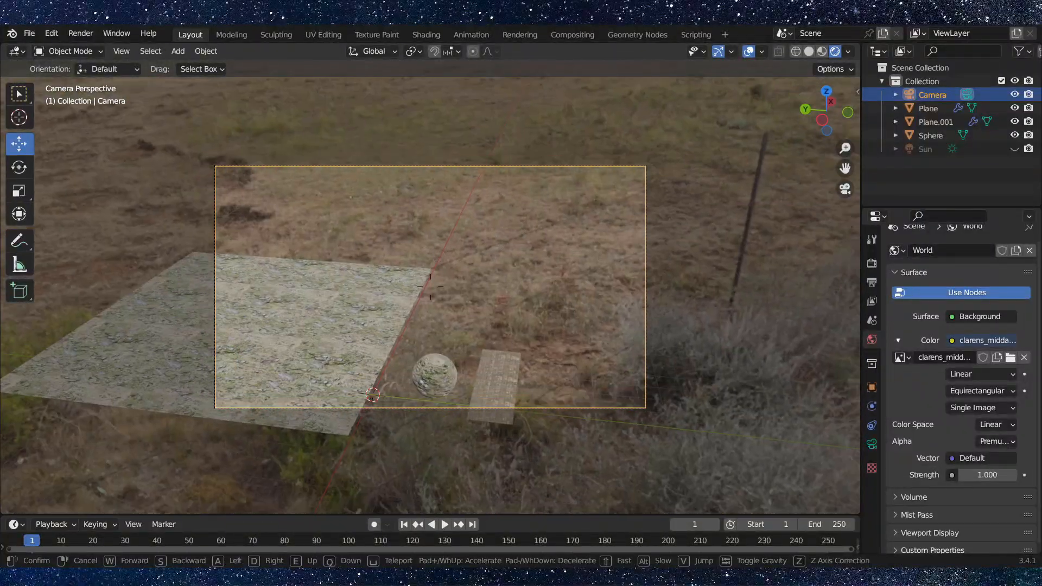
{"action": "left_click", "coordinate": [418, 302]}
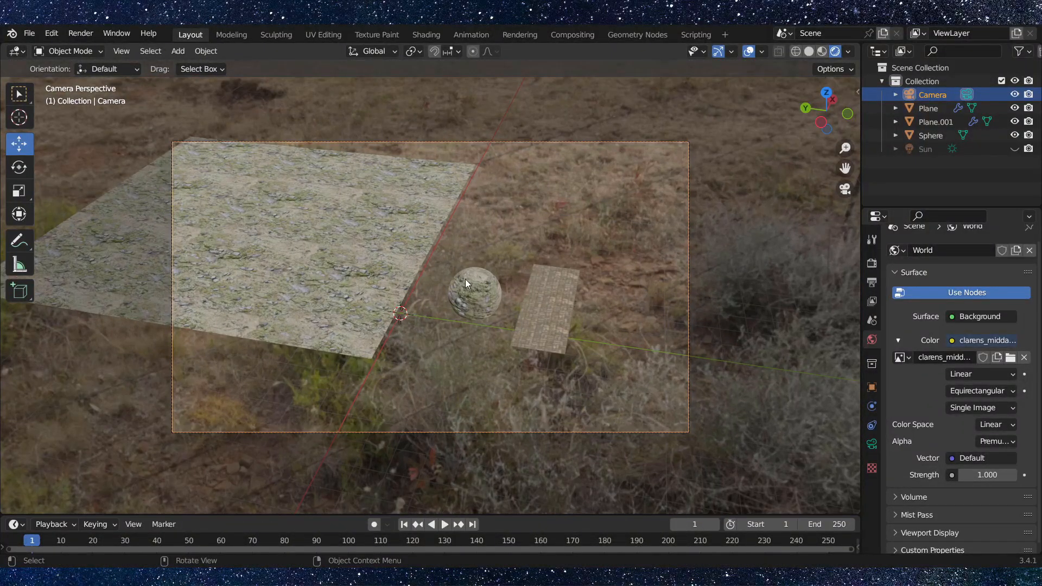
- Try moving and trackball-rotating the camera while looking through it
{"action": "key", "text": "g"}
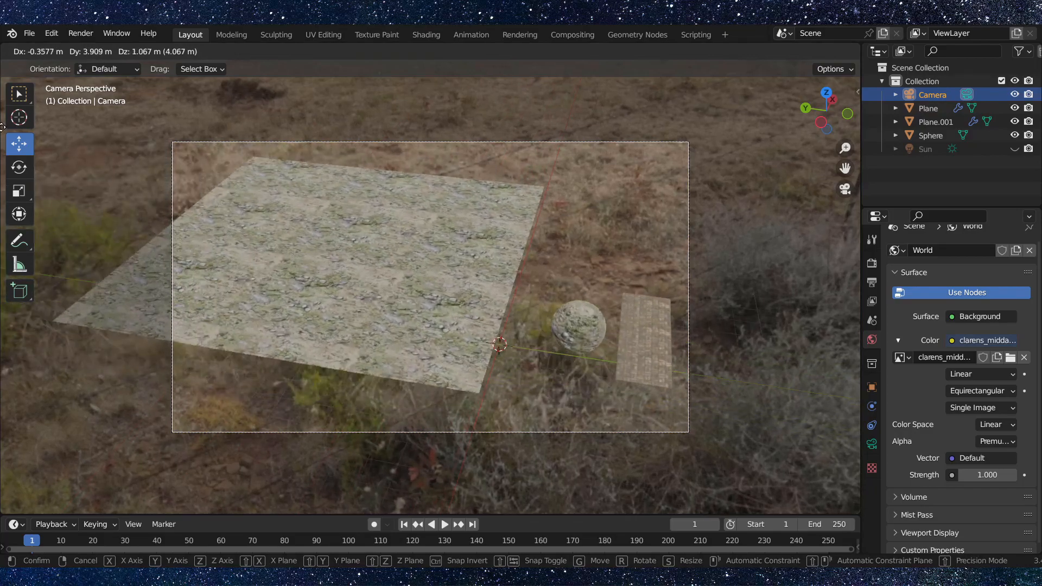
{"action": "left_click", "coordinate": [97, 97]}
{"action": "key", "text": "r"}
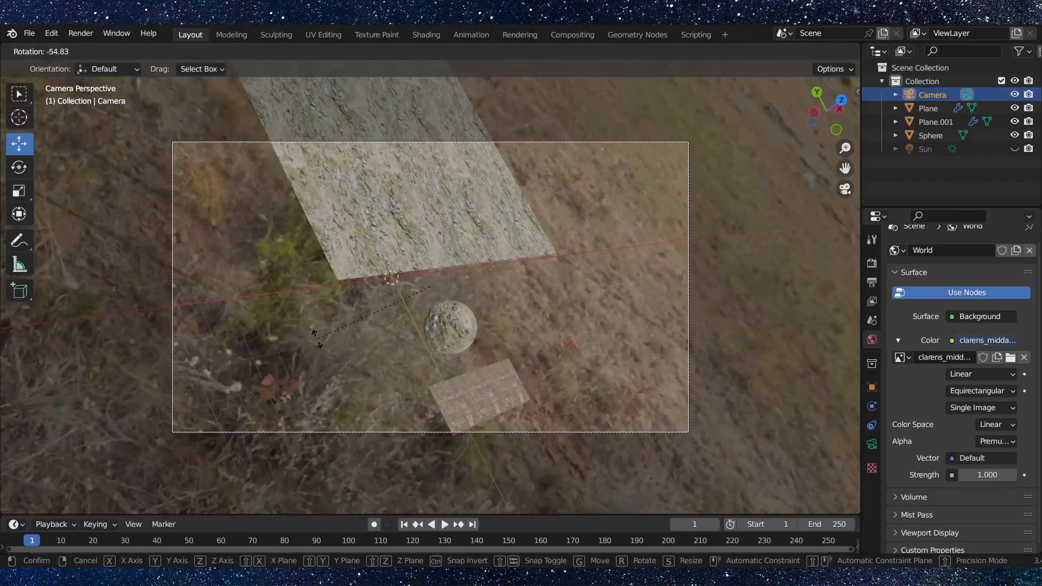
{"action": "key", "text": "r"}
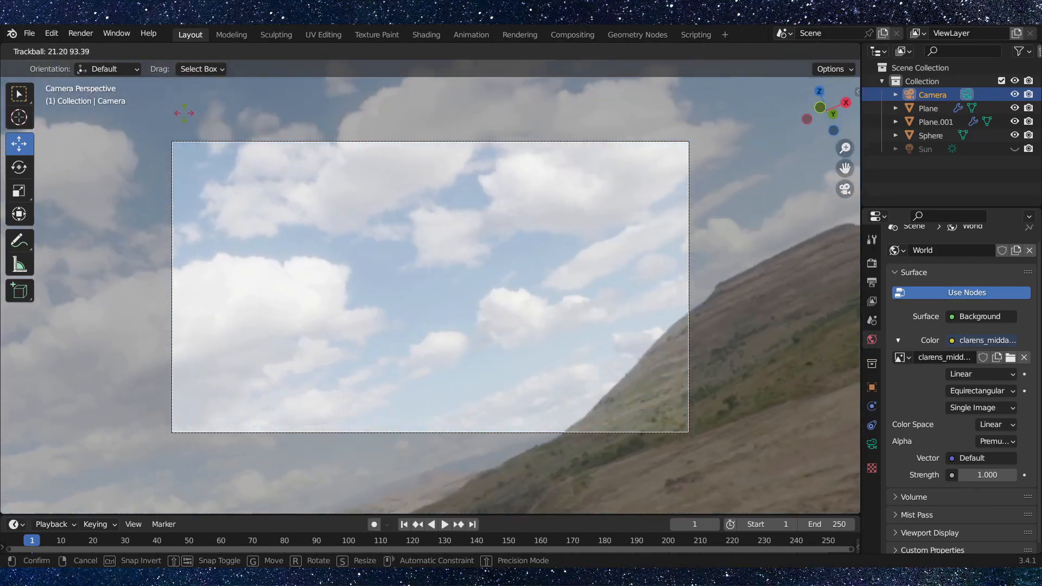
{"action": "left_click", "coordinate": [422, 230]}
- Check the camera's placement from outside and look through it at the framed planes and sphere
{"action": "middle_click_drag", "start_coordinate": [423, 230], "coordinate": [549, 366]}
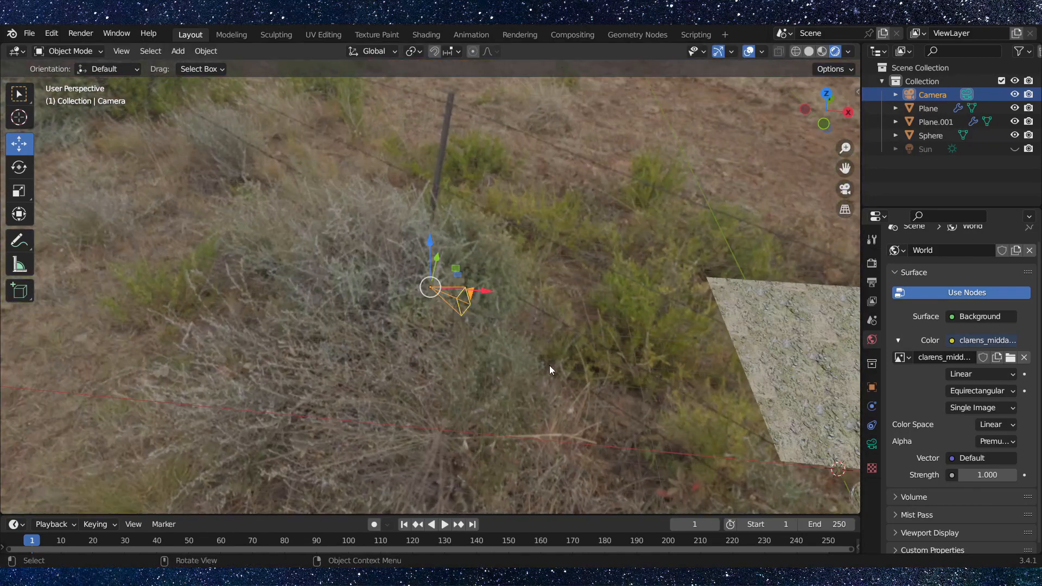
{"action": "middle_click_drag", "start_coordinate": [494, 325], "coordinate": [532, 361]}
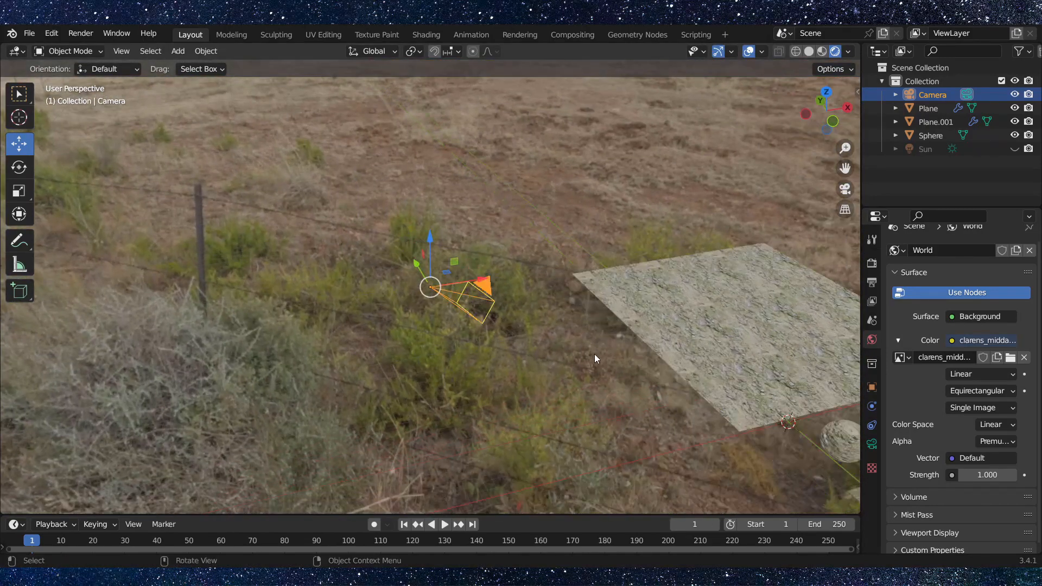
{"action": "left_click", "coordinate": [846, 189]}
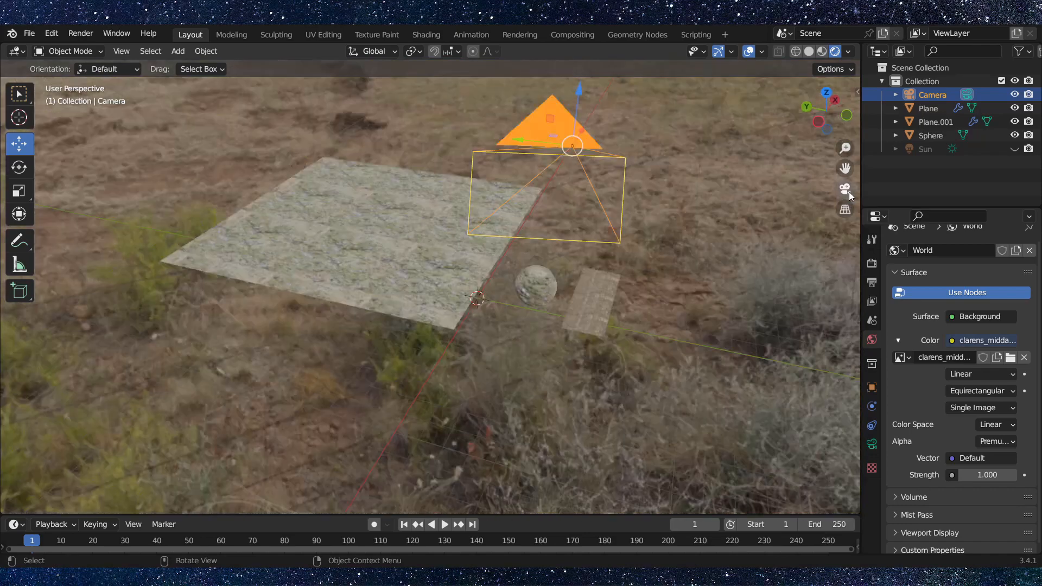
{"action": "scroll", "coordinate": [507, 253], "scroll_direction": "up", "scroll_amount": 1}
{"action": "scroll", "coordinate": [507, 253], "scroll_direction": "down", "scroll_amount": 1}
{"action": "scroll", "coordinate": [380, 206], "scroll_direction": "up", "scroll_amount": 1}
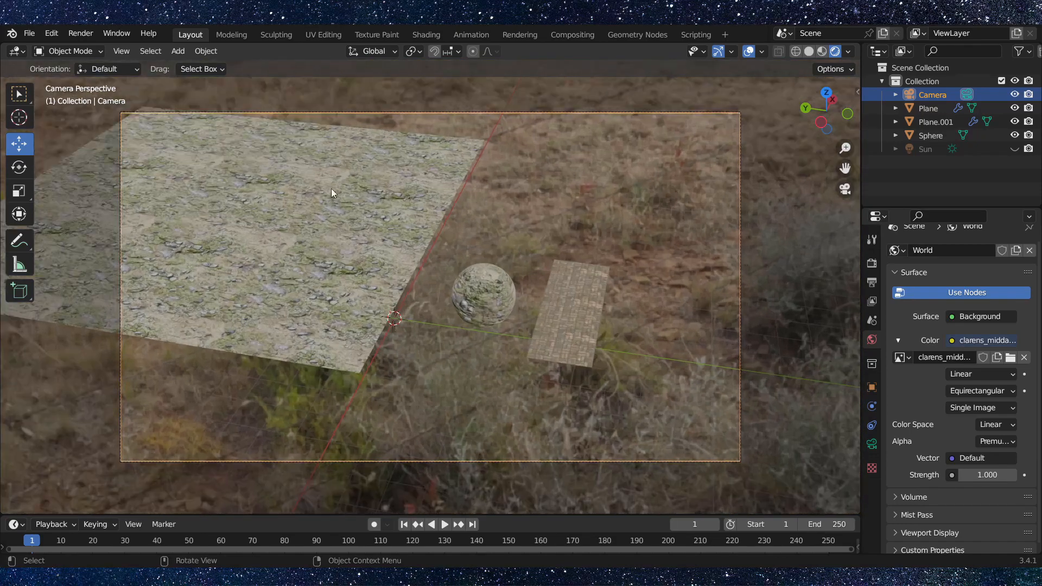
- Place the 3D cursor above the rocky ground plane and add a 2 m monkey mesh there
{"action": "left_click", "coordinate": [331, 188]}
{"action": "middle_click_drag", "start_coordinate": [331, 188], "coordinate": [364, 202]}
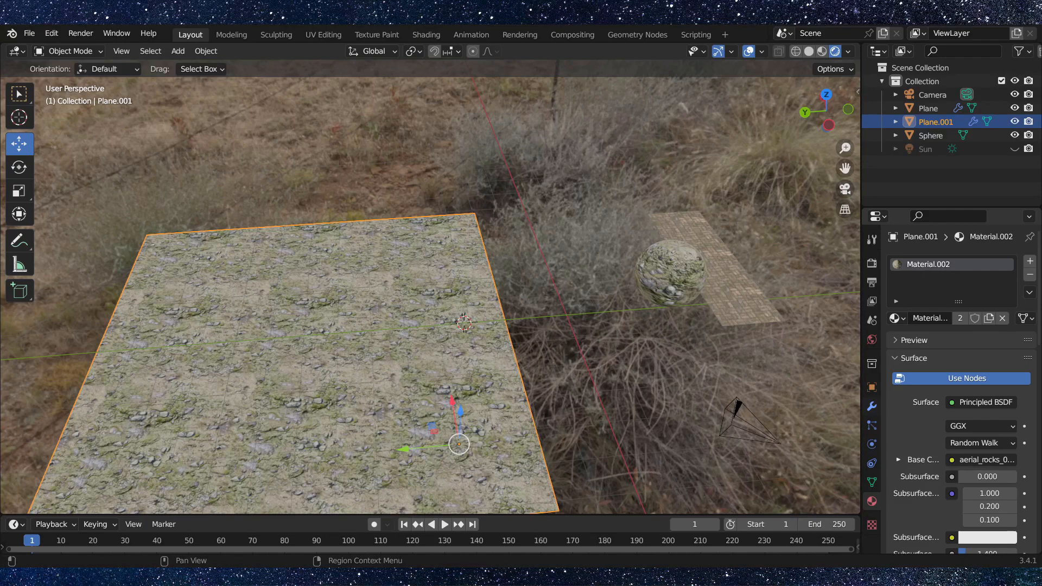
{"action": "middle_click_drag", "start_coordinate": [453, 313], "coordinate": [430, 279]}
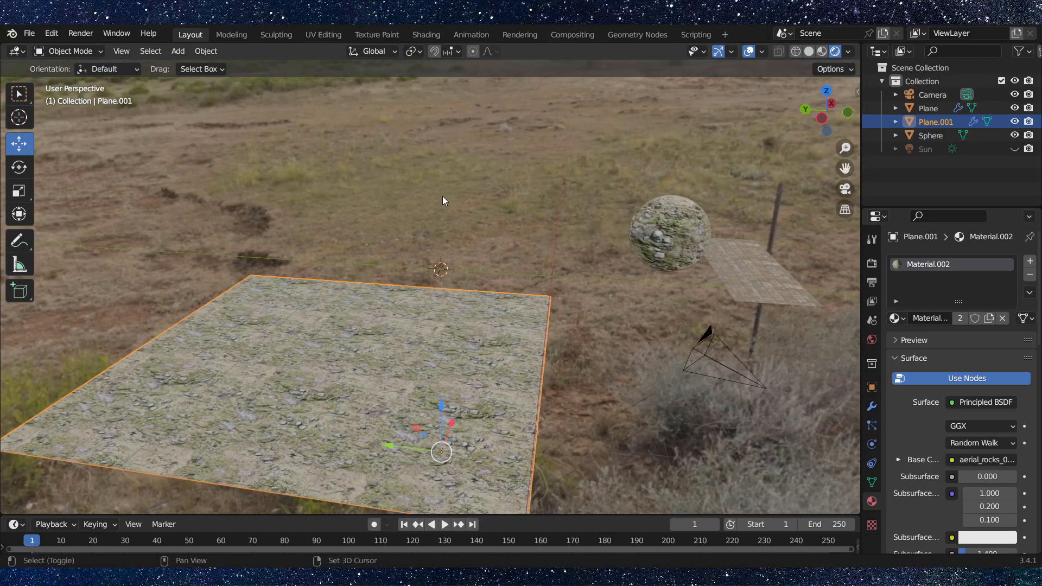
{"action": "key", "text": "shift+a"}
{"action": "mouse_move", "coordinate": [440, 185]}
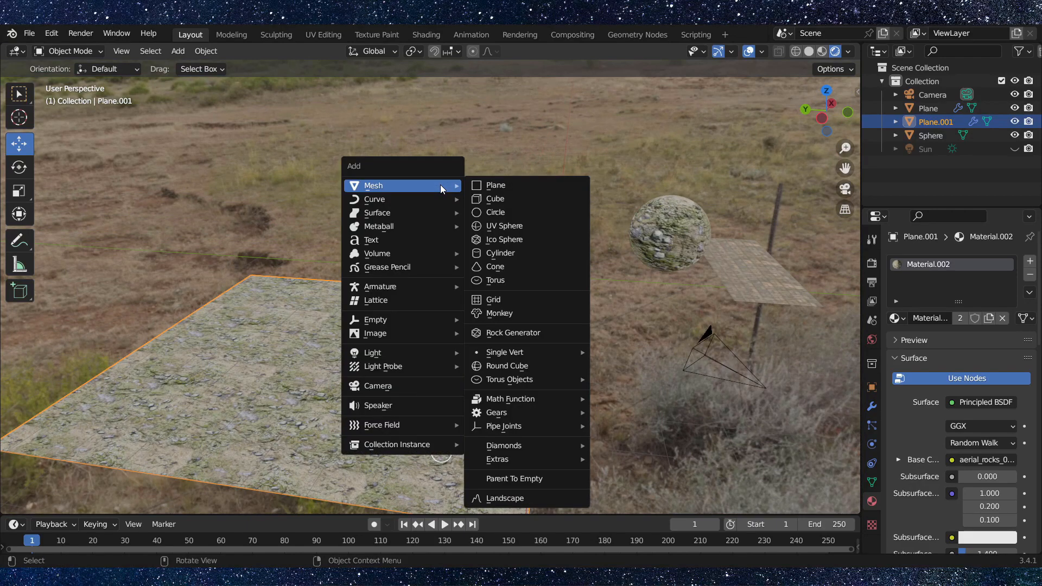
{"action": "left_click", "coordinate": [513, 308]}
{"action": "scroll", "coordinate": [470, 289], "scroll_direction": "up", "scroll_amount": 5}
{"action": "scroll", "coordinate": [483, 278], "scroll_direction": "down", "scroll_amount": 5}
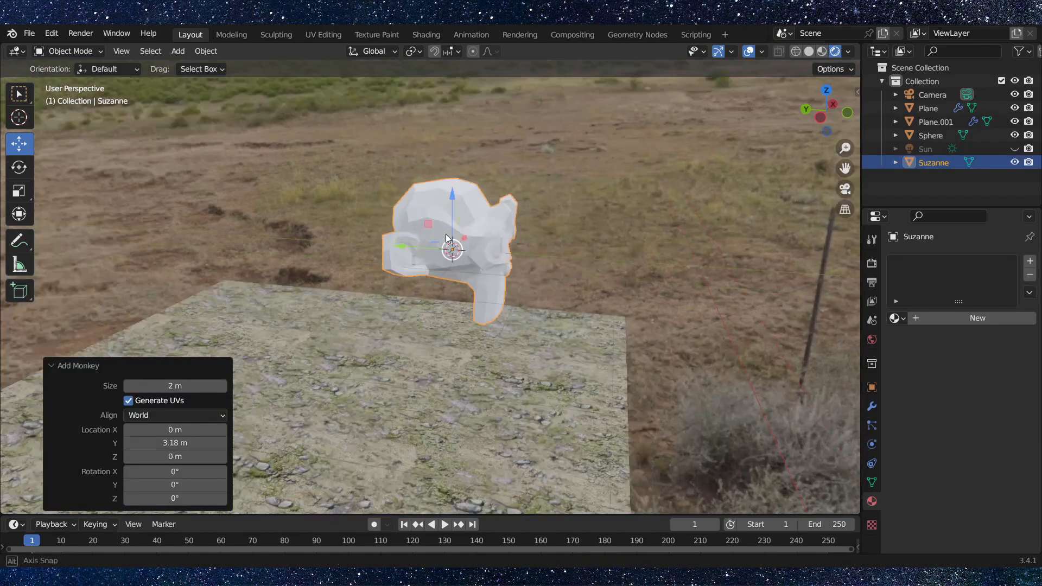
{"action": "middle_click_drag", "start_coordinate": [483, 278], "coordinate": [421, 242]}
{"action": "scroll", "coordinate": [476, 231], "scroll_direction": "up", "scroll_amount": 3}
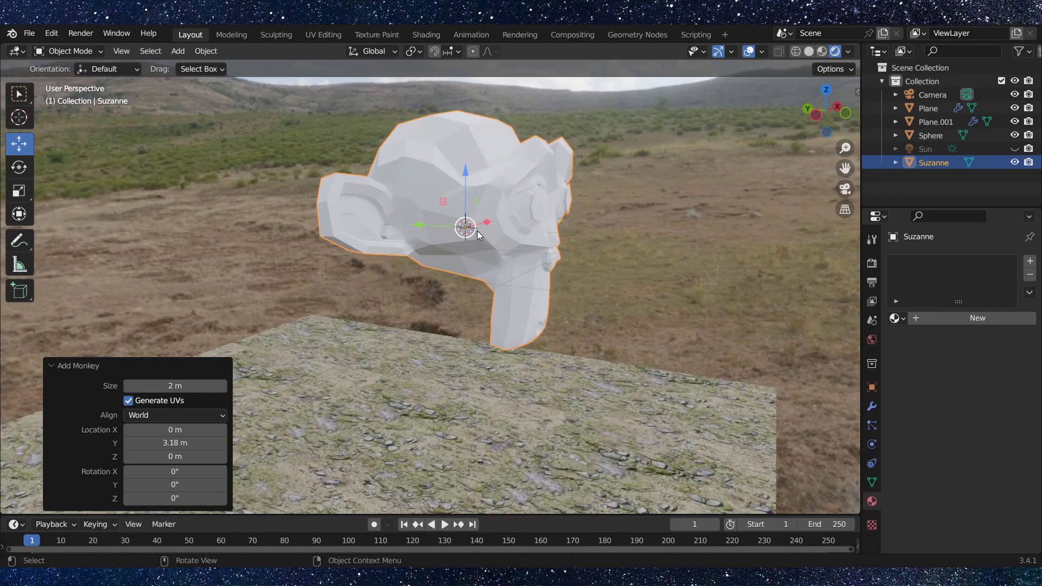
{"action": "scroll", "coordinate": [477, 230], "scroll_direction": "down", "scroll_amount": 1}
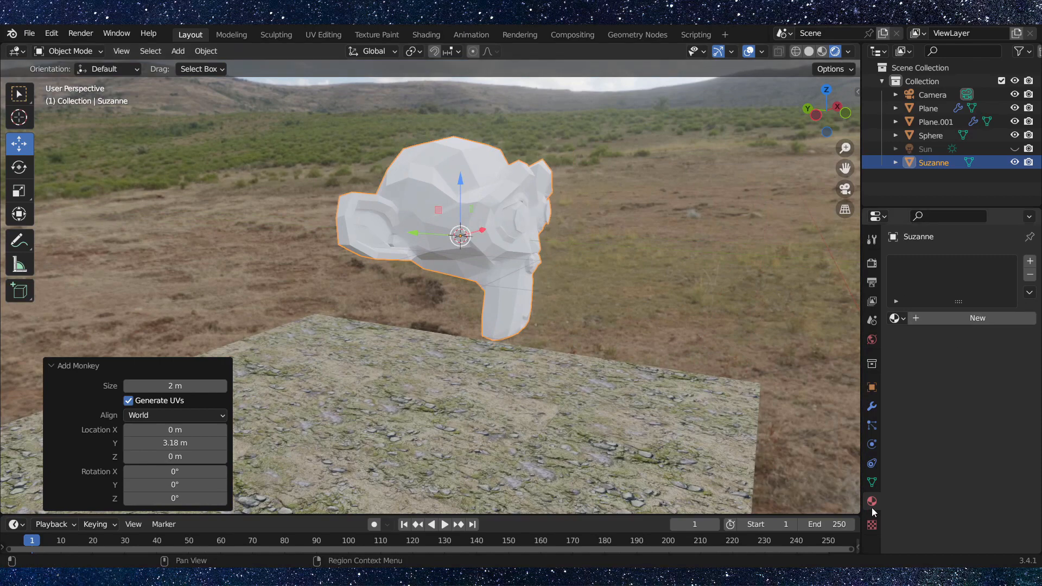
- Create a new material for the monkey mesh and open its shader nodes in the Shading workspace
{"action": "left_click", "coordinate": [965, 323]}
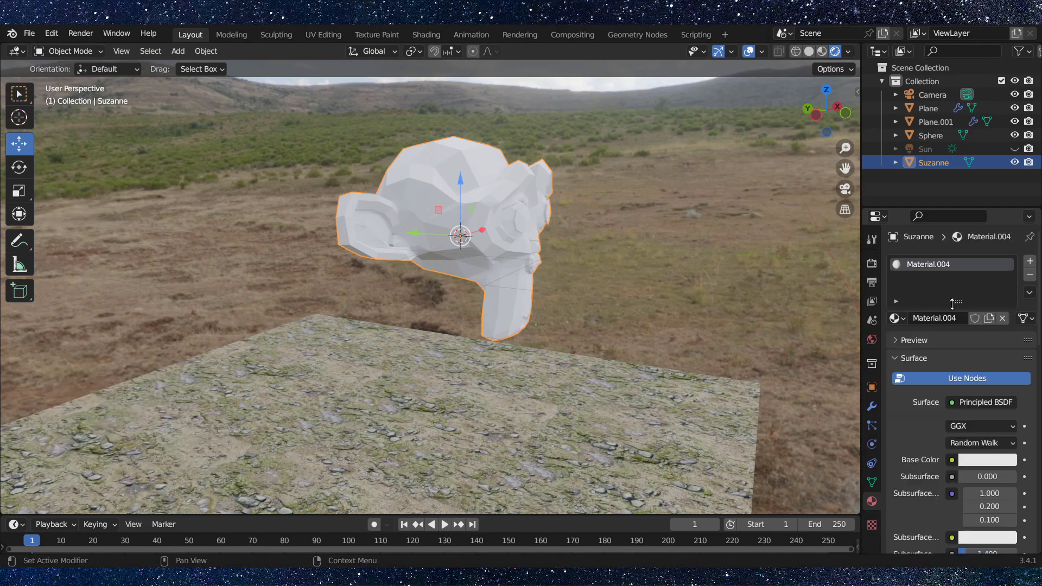
{"action": "middle_click_drag", "start_coordinate": [526, 315], "coordinate": [487, 307]}
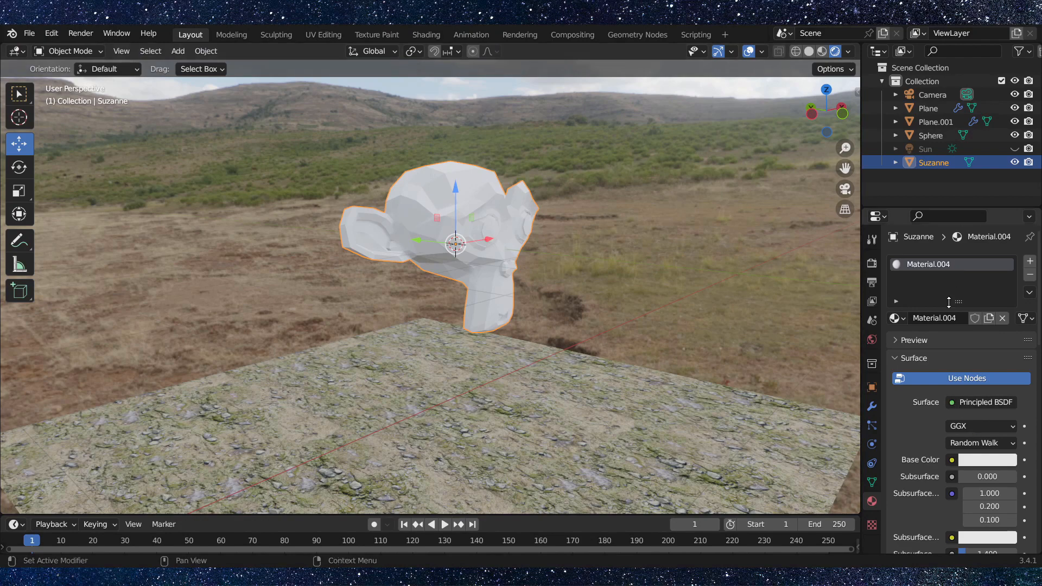
{"action": "left_click", "coordinate": [425, 35]}
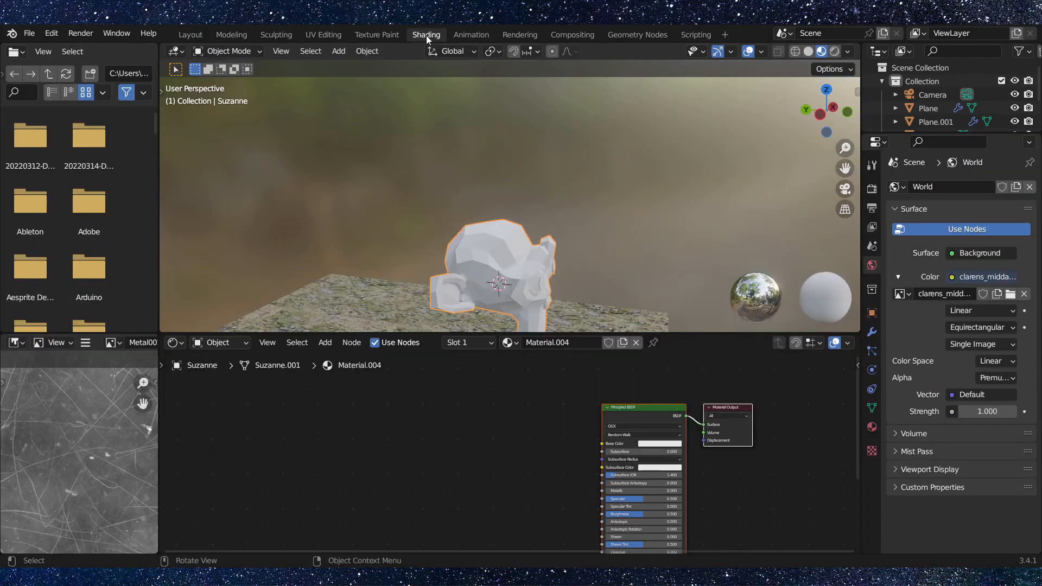
{"action": "mouse_move", "coordinate": [561, 458]}
{"action": "middle_mouse_down"}
{"action": "mouse_move", "coordinate": [536, 423]}
{"action": "mouse_move", "coordinate": [552, 408]}
{"action": "middle_mouse_up"}
{"action": "middle_click_drag", "start_coordinate": [552, 285], "coordinate": [531, 326]}
{"action": "scroll", "coordinate": [522, 426], "scroll_direction": "up", "scroll_amount": 2}
{"action": "scroll", "coordinate": [522, 426], "scroll_direction": "up", "scroll_amount": 1}
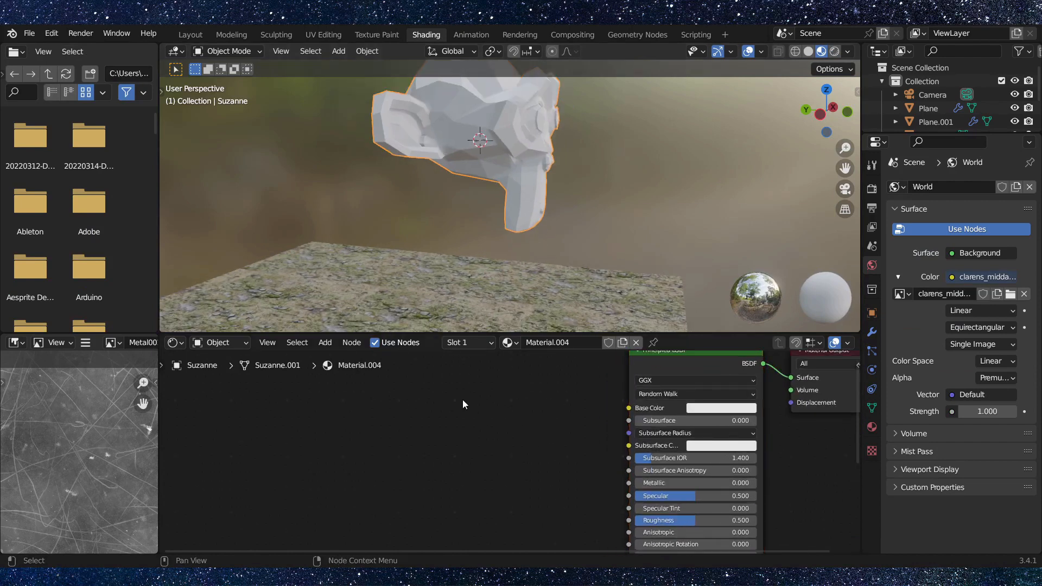
- Add an Image Texture node with Metal001_4K_Color.jpg and connect its Color to the monkey material's Base Color
{"action": "key", "text": "shift+a"}
{"action": "left_click", "coordinate": [324, 386]}
{"action": "type", "text": "image"}
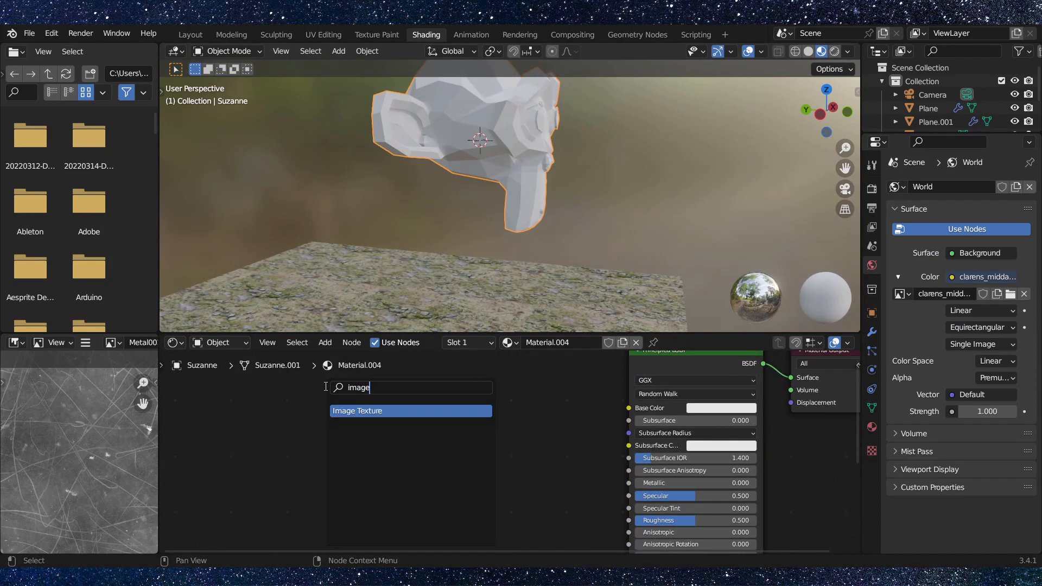
{"action": "key", "text": "Return"}
{"action": "left_click", "coordinate": [341, 395]}
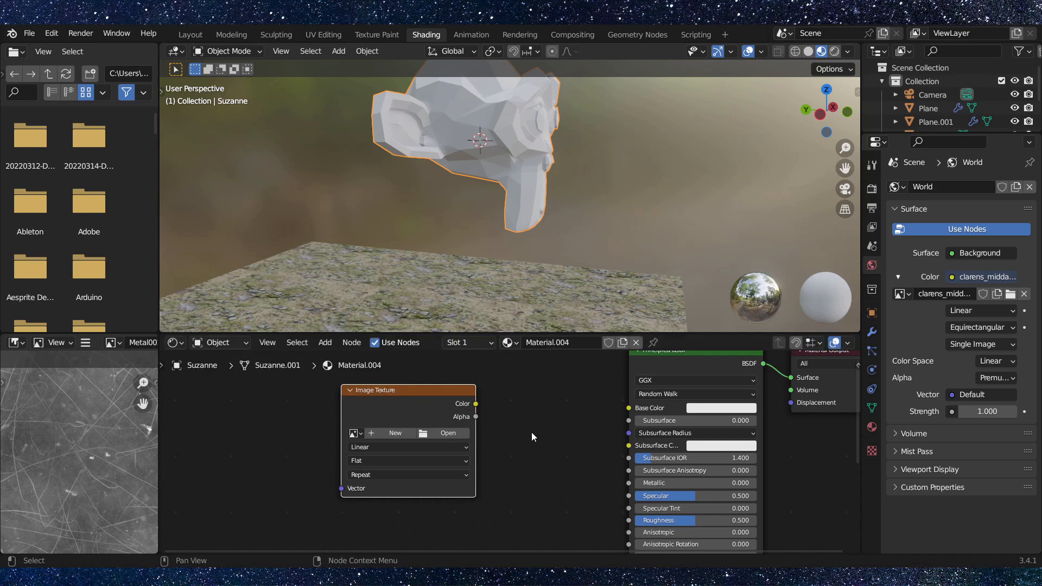
{"action": "left_click_drag", "start_coordinate": [475, 405], "coordinate": [628, 408]}
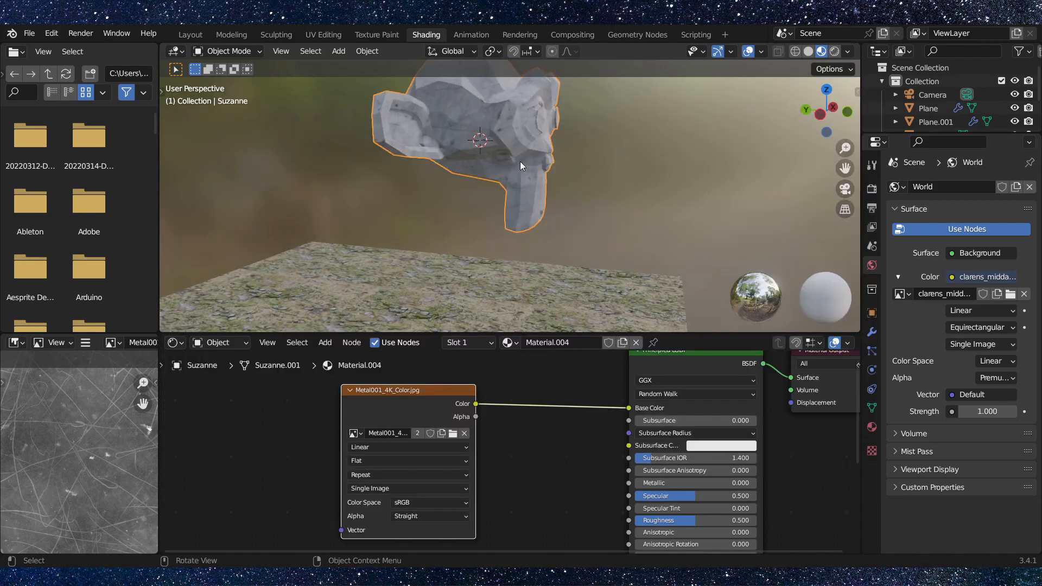
{"action": "middle_click_drag", "start_coordinate": [519, 161], "coordinate": [514, 129]}
{"action": "middle_click_drag", "start_coordinate": [542, 201], "coordinate": [532, 230]}
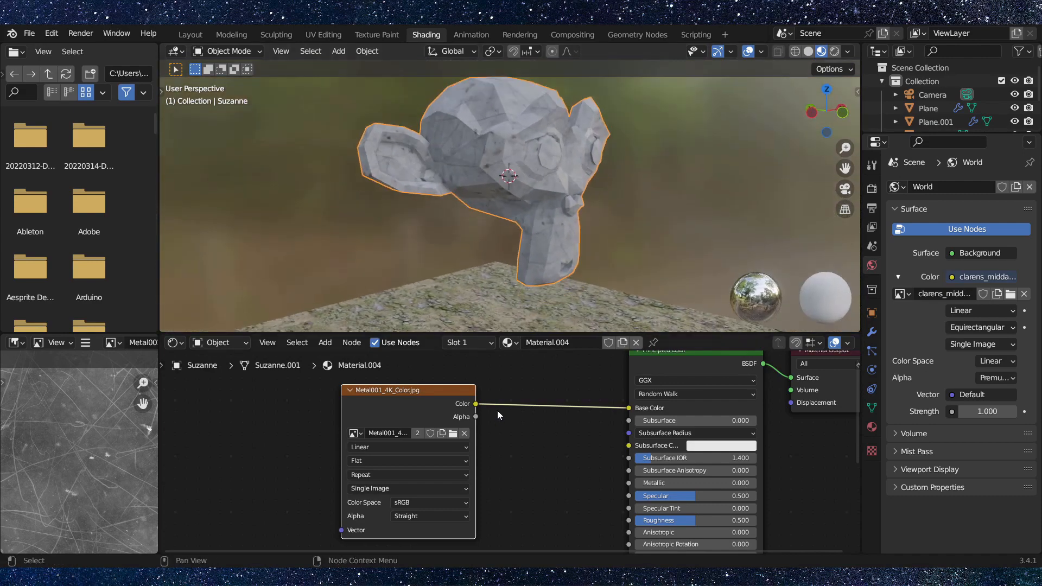
- Add a second Image Texture node with Metal001_4K_NormalGL.jpg and connect its Color to the shader's Normal input
{"action": "left_click_drag", "start_coordinate": [393, 389], "coordinate": [412, 342]}
{"action": "middle_click_drag", "start_coordinate": [546, 495], "coordinate": [562, 367]}
{"action": "key", "text": "shift+a"}
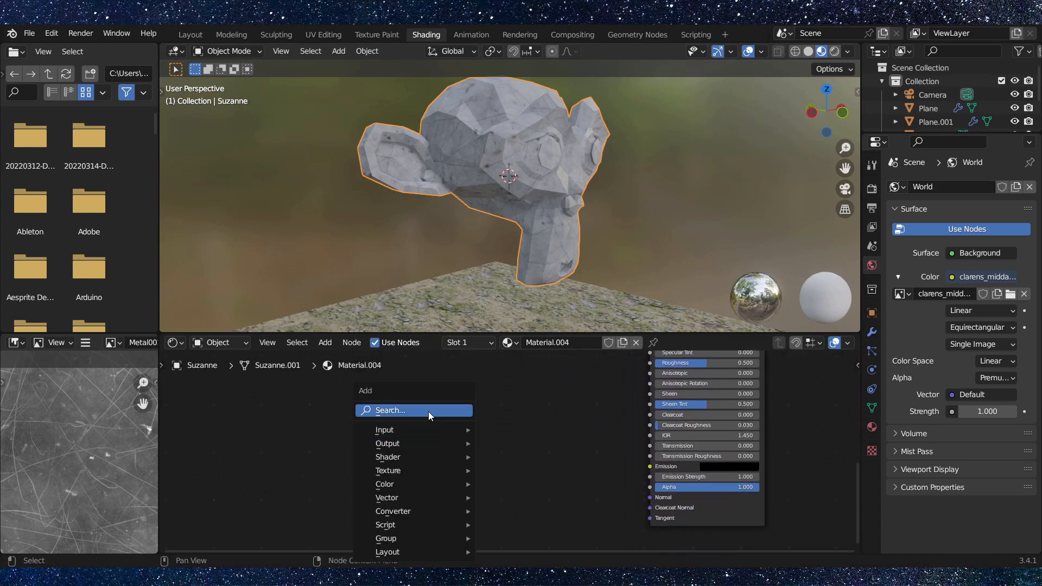
{"action": "left_click", "coordinate": [428, 411]}
{"action": "type", "text": "im"}
{"action": "key", "text": "Return"}
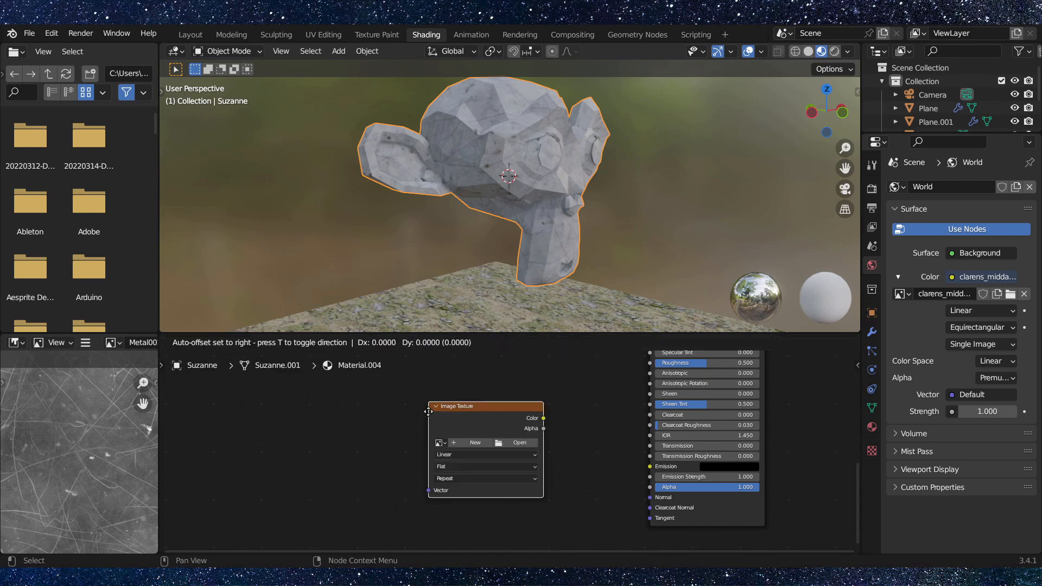
{"action": "left_click", "coordinate": [334, 465]}
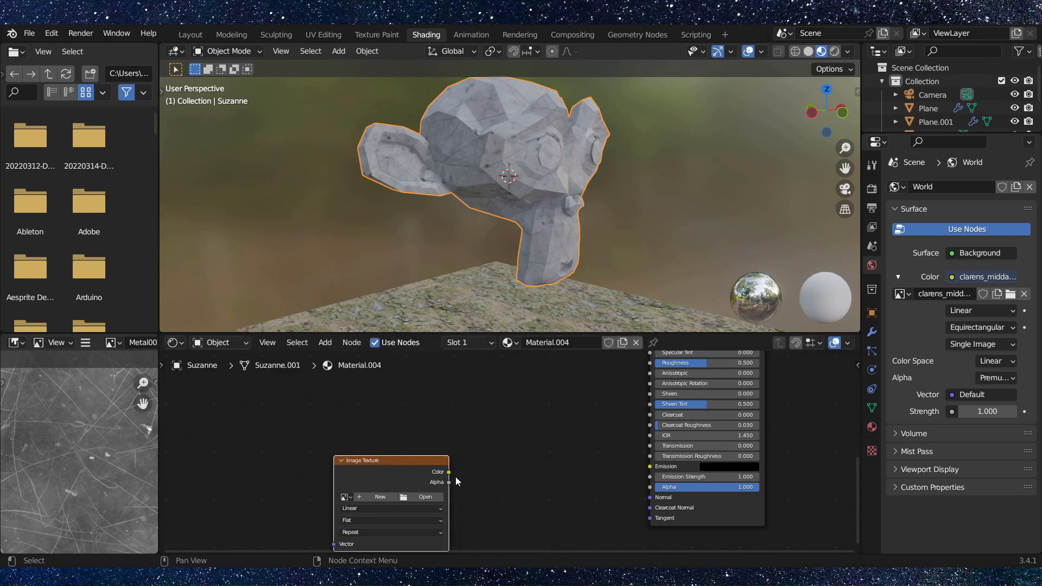
{"action": "left_click_drag", "start_coordinate": [450, 473], "coordinate": [651, 498]}
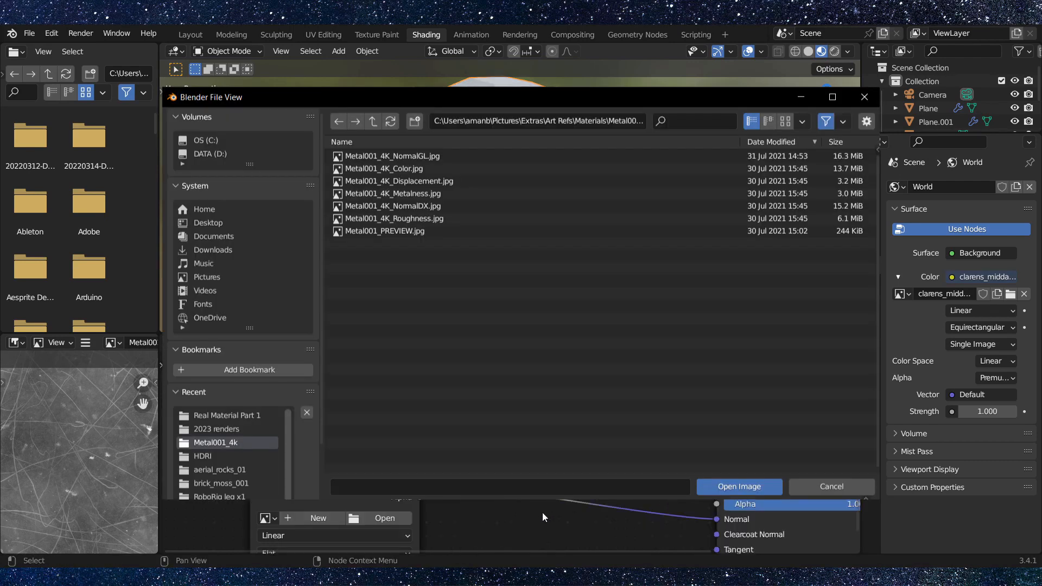
{"action": "middle_click_drag", "start_coordinate": [542, 512], "coordinate": [547, 465]}
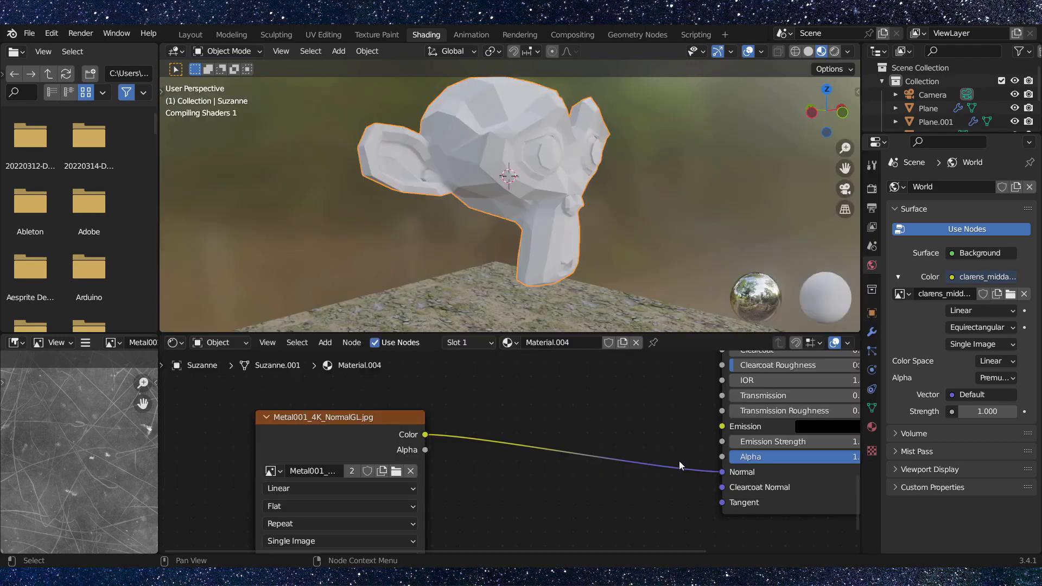
- Insert a Normal Map node between the NormalGL texture and the shader's Normal input and set its strength to 3
{"action": "middle_click_drag", "start_coordinate": [548, 196], "coordinate": [477, 196]}
{"action": "middle_click_drag", "start_coordinate": [534, 382], "coordinate": [489, 419]}
{"action": "key", "text": "shift+a"}
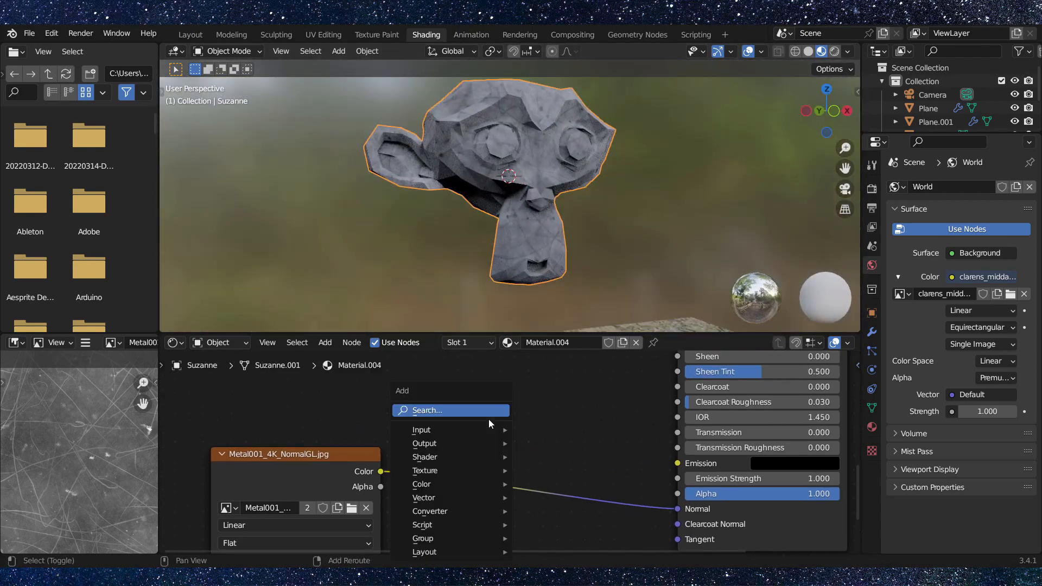
{"action": "left_click", "coordinate": [444, 403]}
{"action": "type", "text": "no"}
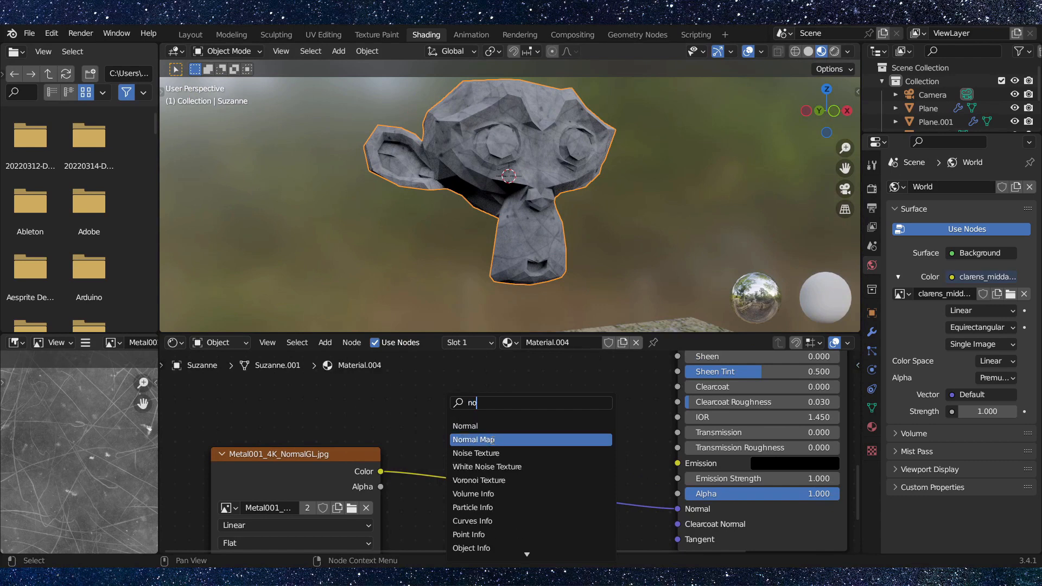
{"action": "left_click", "coordinate": [472, 440]}
{"action": "left_click", "coordinate": [496, 461]}
{"action": "left_click", "coordinate": [520, 528]}
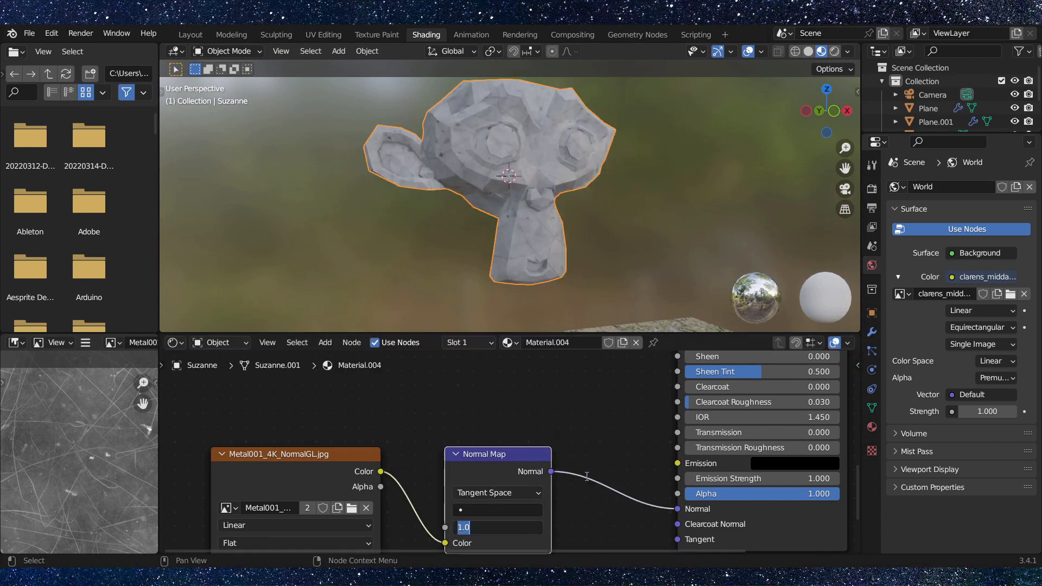
{"action": "type", "text": "3"}
{"action": "key", "text": "Return"}
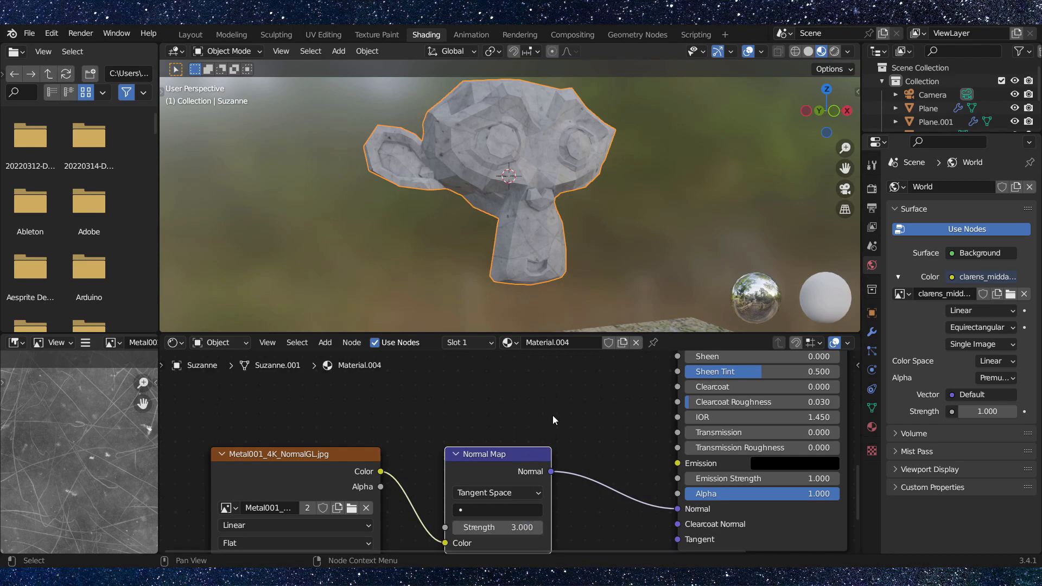
- Connect a new Image Texture node with Metal001_4K_Roughness.jpg to the shader's Roughness and move the node down out of the way
{"action": "middle_click_drag", "start_coordinate": [559, 416], "coordinate": [562, 494]}
{"action": "scroll", "coordinate": [543, 451], "scroll_direction": "down", "scroll_amount": 2}
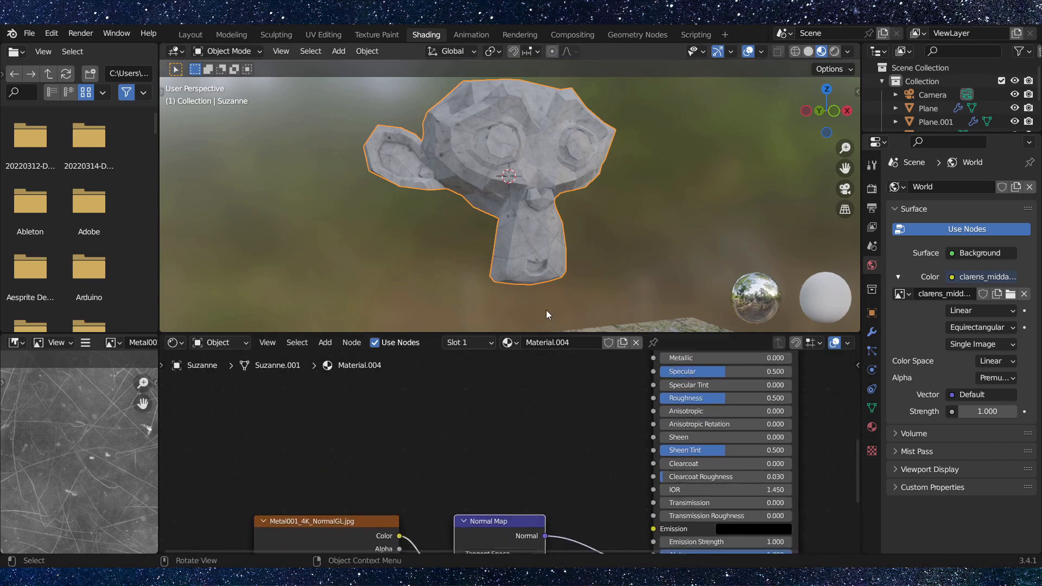
{"action": "mouse_move", "coordinate": [546, 310]}
{"action": "middle_mouse_down"}
{"action": "mouse_move", "coordinate": [572, 254]}
{"action": "mouse_move", "coordinate": [554, 300]}
{"action": "middle_mouse_up"}
{"action": "middle_click_drag", "start_coordinate": [510, 427], "coordinate": [473, 489]}
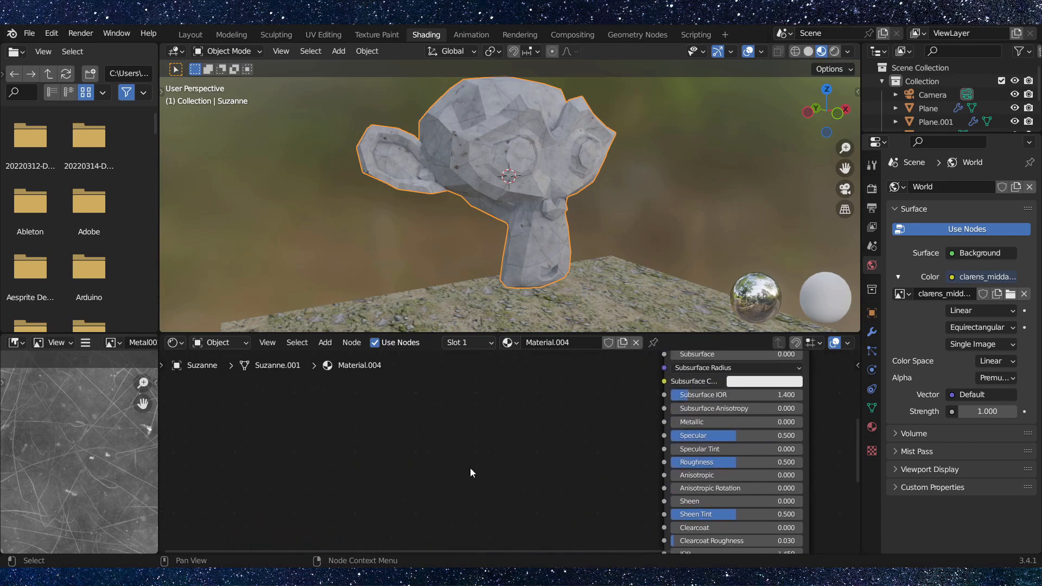
{"action": "key", "text": "shift+a"}
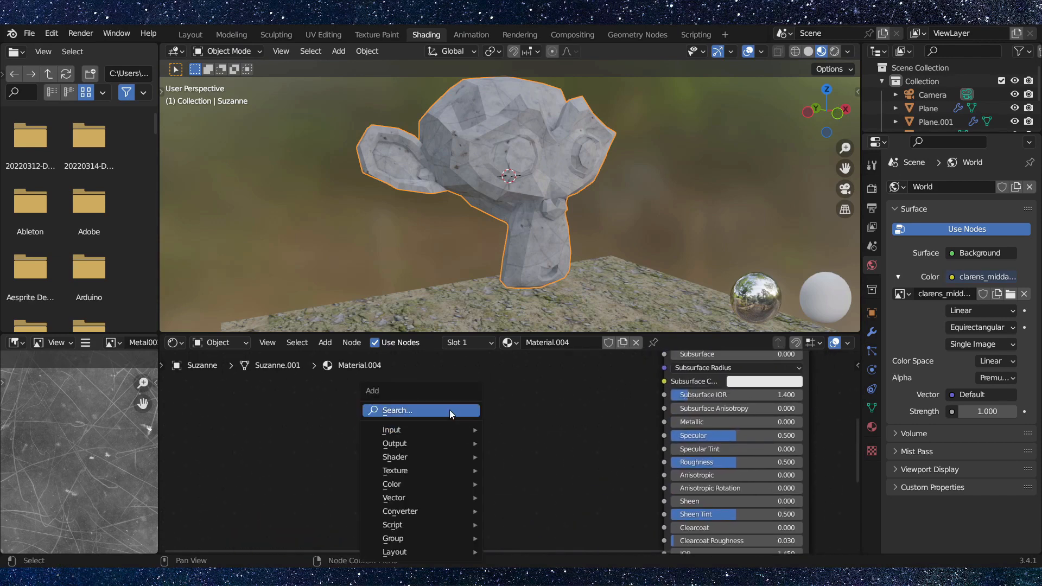
{"action": "left_click", "coordinate": [450, 409]}
{"action": "type", "text": "image"}
{"action": "key", "text": "Return"}
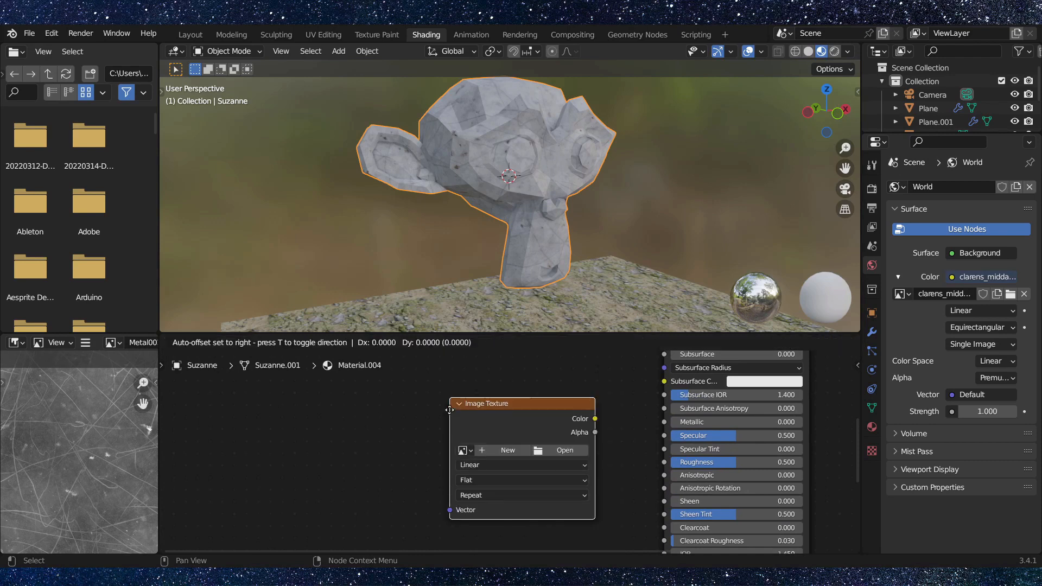
{"action": "left_click", "coordinate": [322, 430]}
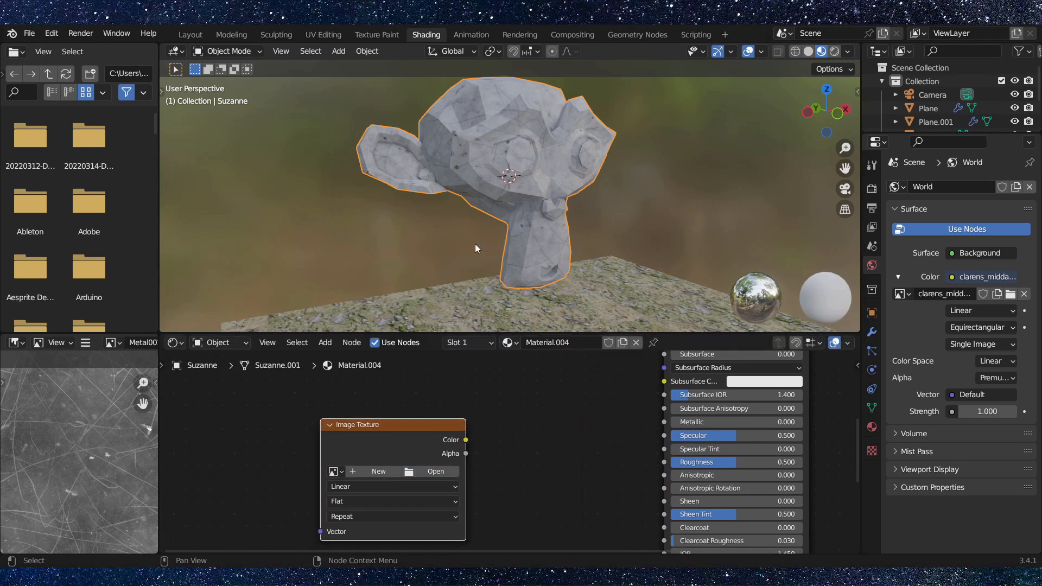
{"action": "left_click", "coordinate": [433, 471]}
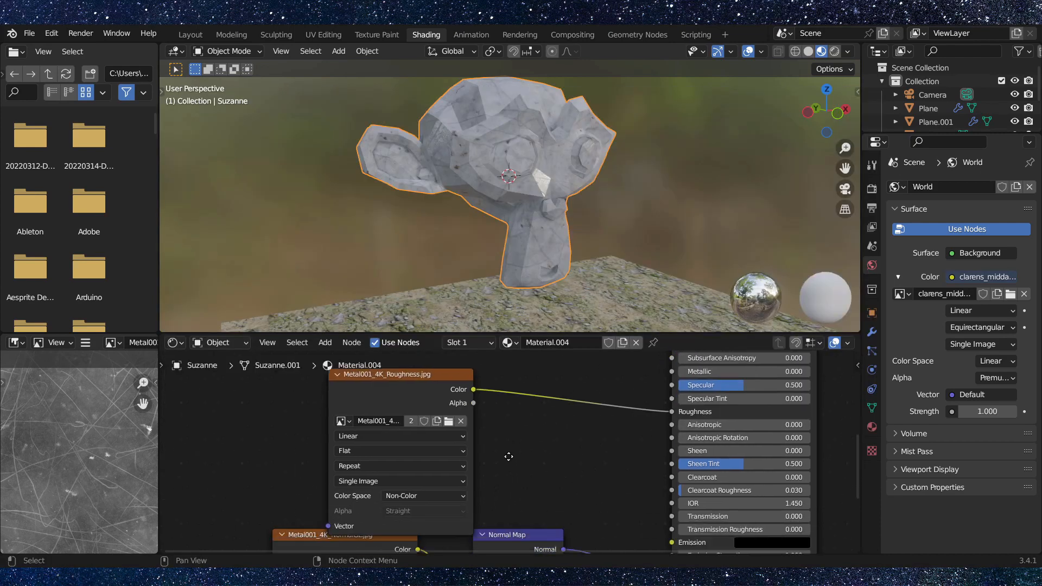
{"action": "middle_click_drag", "start_coordinate": [495, 473], "coordinate": [521, 411]}
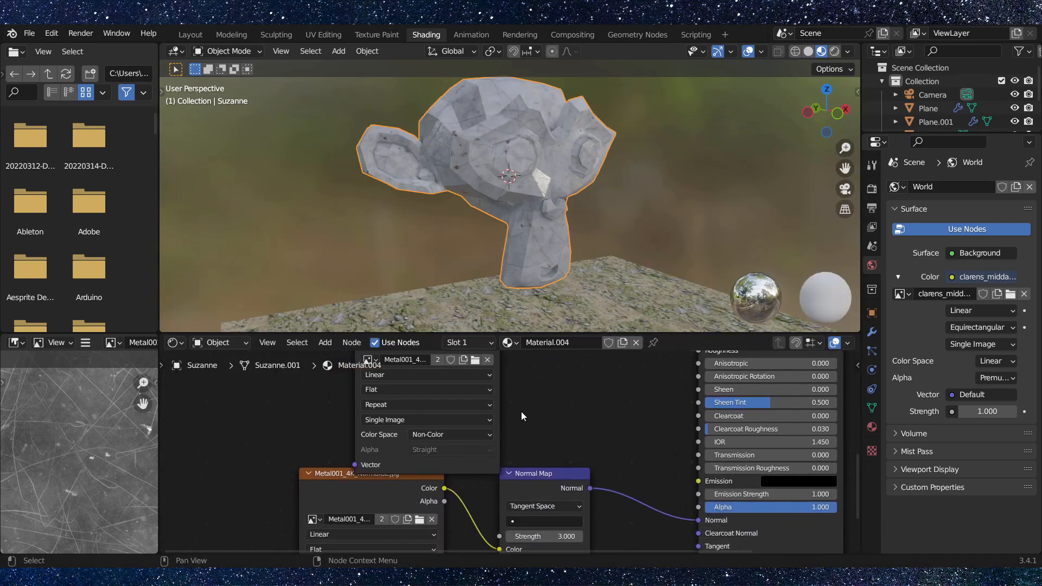
{"action": "middle_click_drag", "start_coordinate": [458, 439], "coordinate": [586, 379]}
{"action": "left_click_drag", "start_coordinate": [439, 447], "coordinate": [411, 559]}
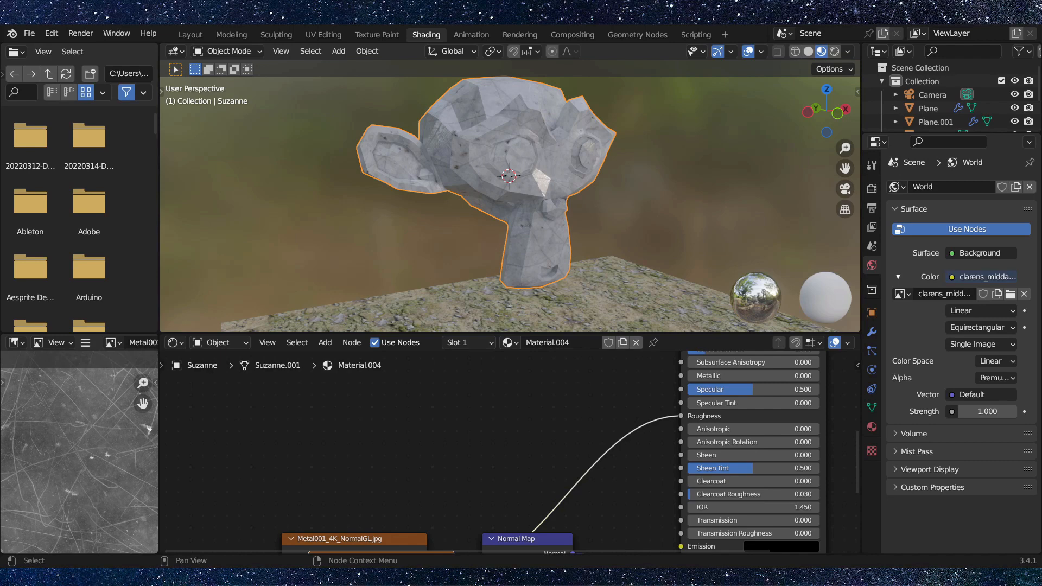
- Add an Image Texture node with Metal001_4K_Metalness.jpg and connect its Color to the shader's Metallic input
{"action": "key", "text": "shift+a"}
{"action": "left_click", "coordinate": [432, 370]}
{"action": "type", "text": "image"}
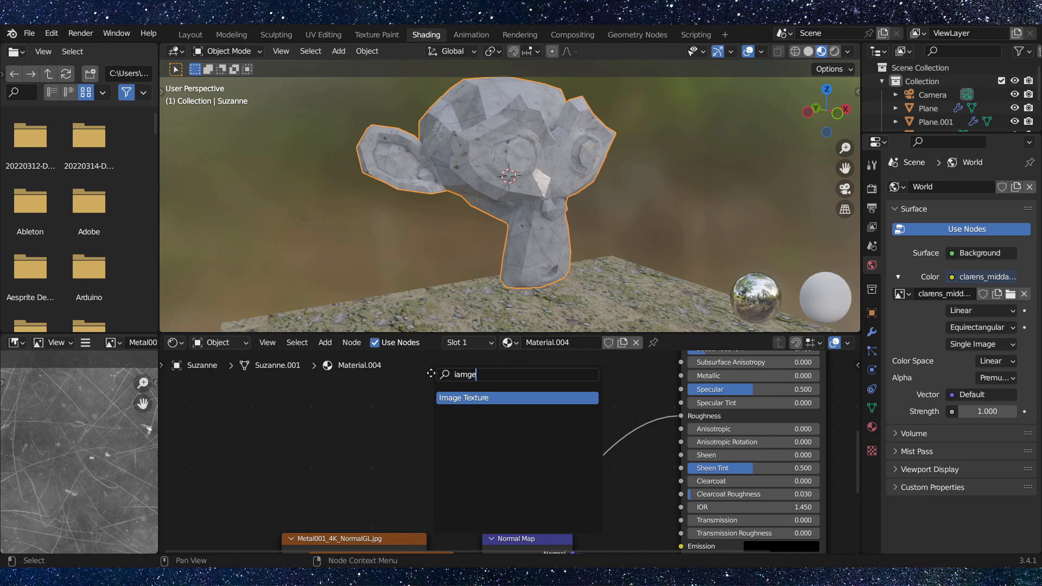
{"action": "key", "text": "Return"}
{"action": "left_click", "coordinate": [349, 379]}
{"action": "middle_click_drag", "start_coordinate": [500, 405], "coordinate": [482, 432]}
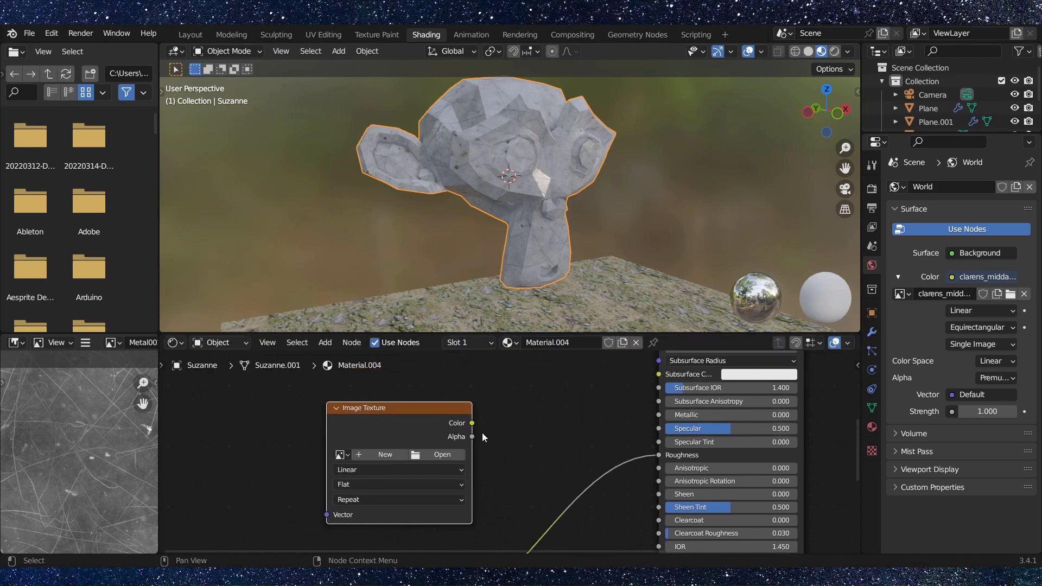
{"action": "left_click_drag", "start_coordinate": [472, 423], "coordinate": [658, 414]}
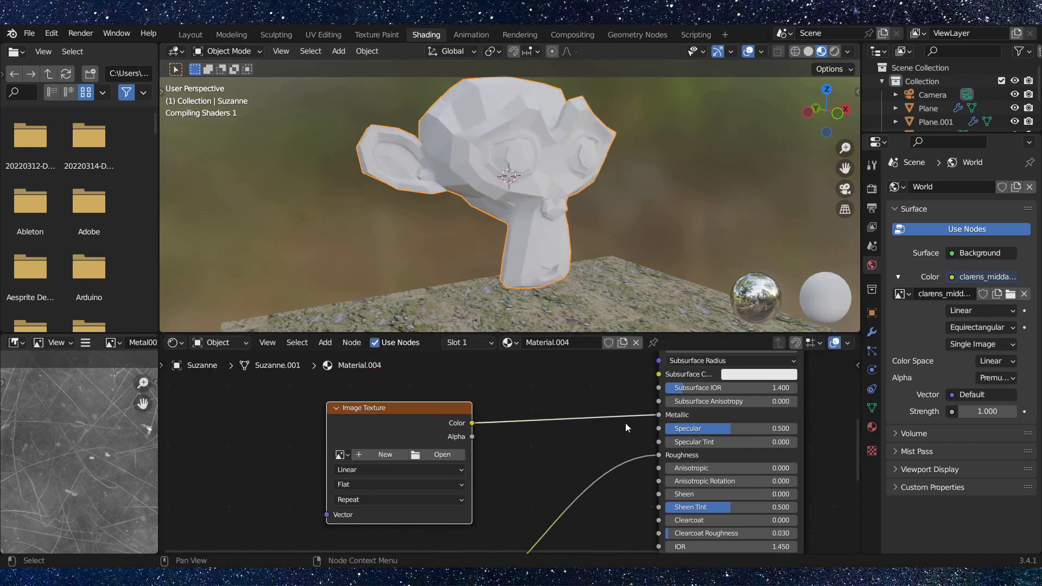
{"action": "left_click", "coordinate": [440, 454]}
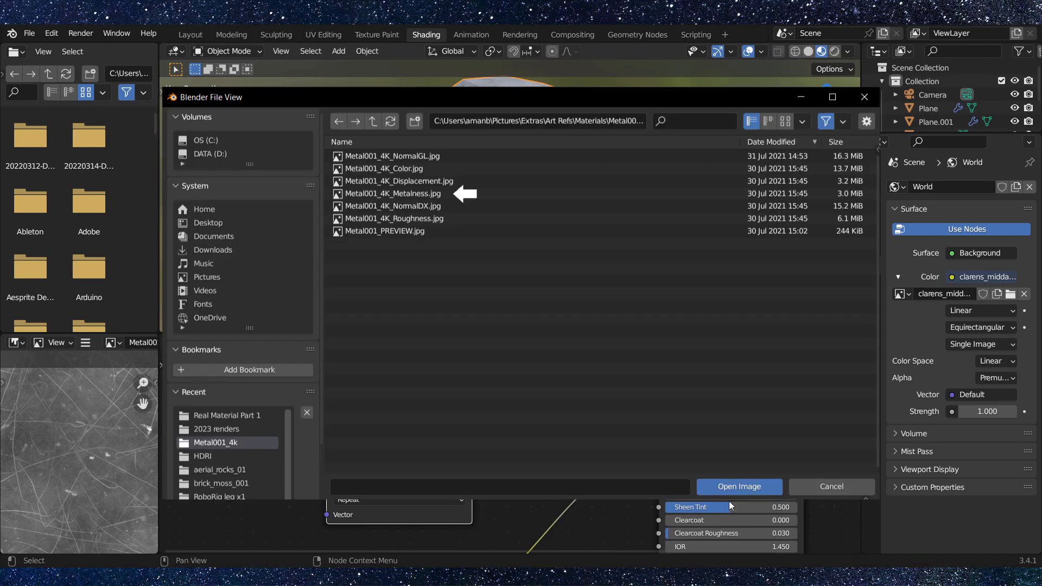
{"action": "left_click", "coordinate": [737, 487]}
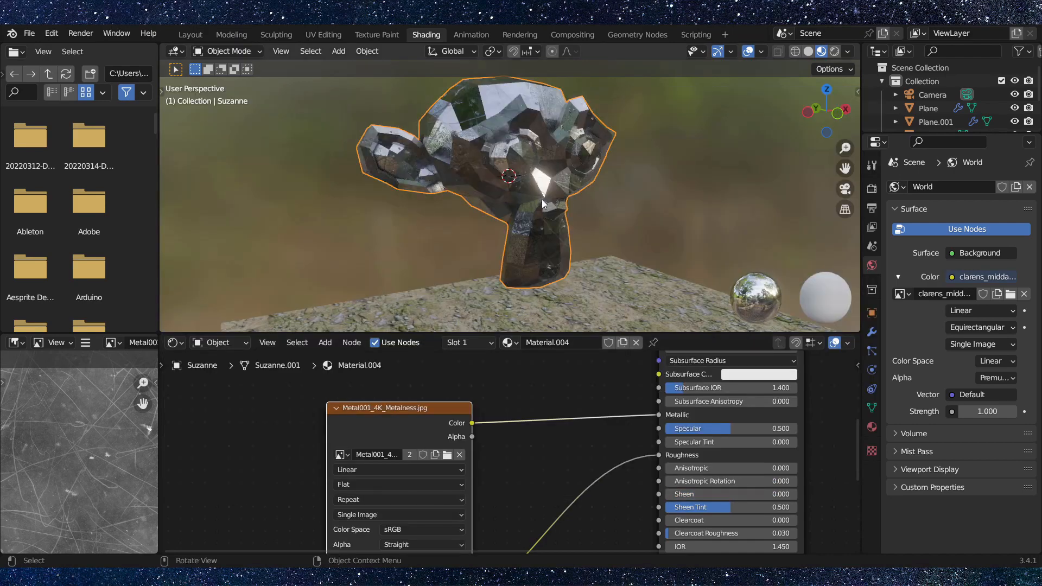
- Examine the monkey's scratched metal surface and reflections up close and from several angles
{"action": "middle_click_drag", "start_coordinate": [542, 200], "coordinate": [497, 133]}
{"action": "scroll", "coordinate": [573, 240], "scroll_direction": "up", "scroll_amount": 5}
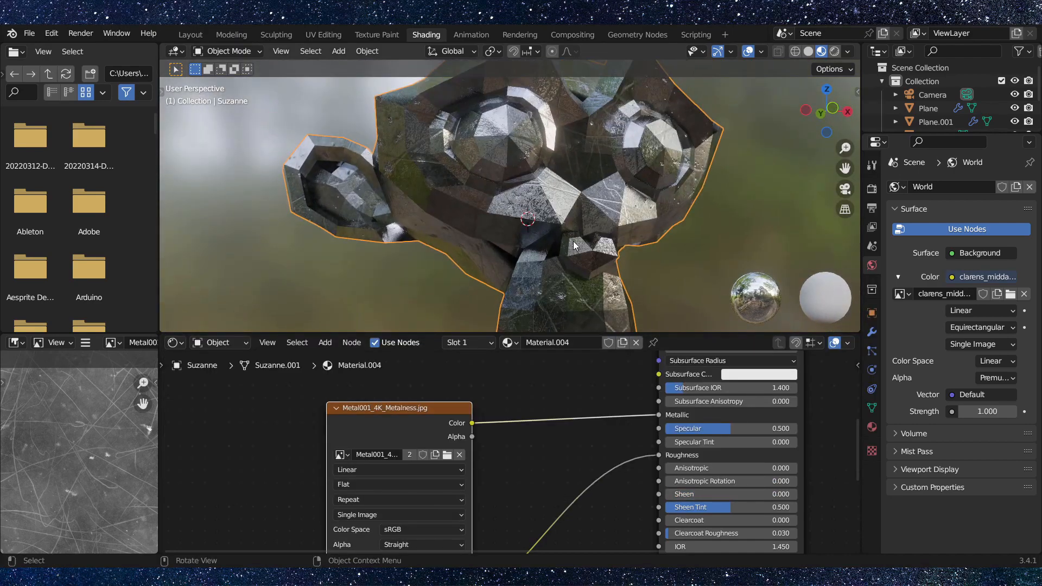
{"action": "scroll", "coordinate": [573, 241], "scroll_direction": "down", "scroll_amount": 3}
{"action": "middle_click_drag", "start_coordinate": [565, 229], "coordinate": [673, 120]}
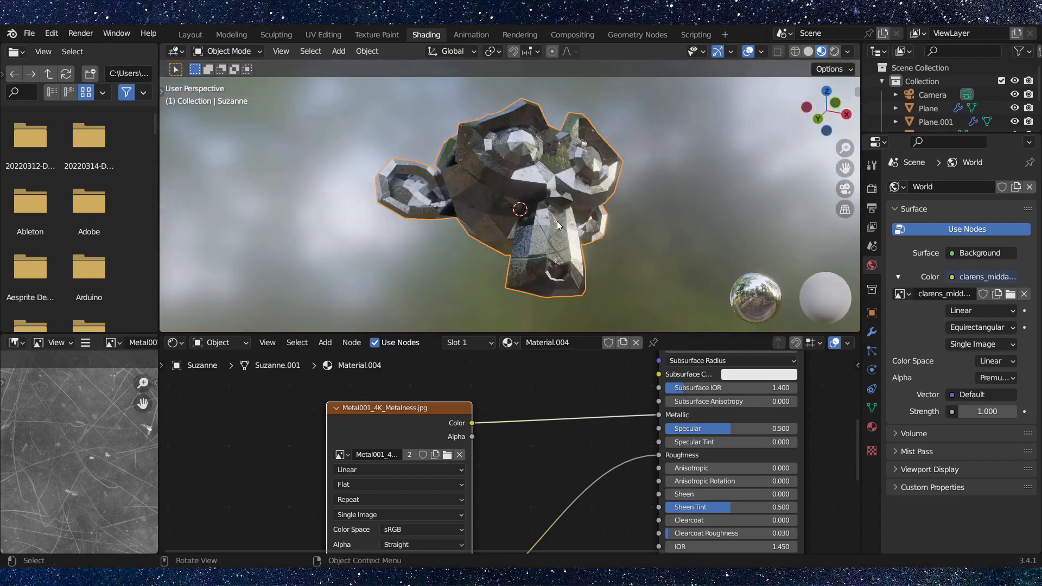
{"action": "scroll", "coordinate": [556, 221], "scroll_direction": "up", "scroll_amount": 6}
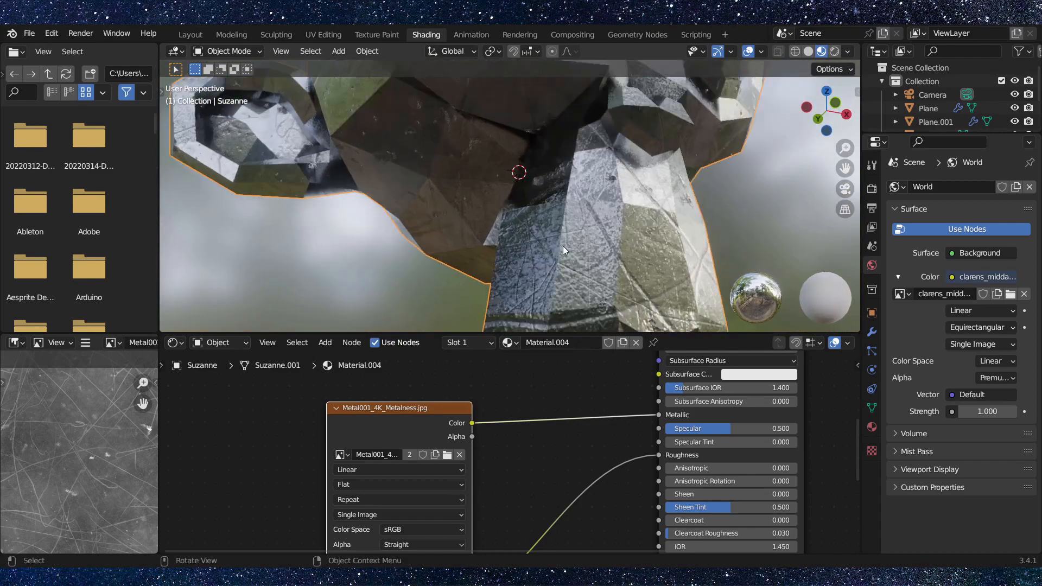
{"action": "scroll", "coordinate": [567, 244], "scroll_direction": "down", "scroll_amount": 3}
{"action": "scroll", "coordinate": [581, 239], "scroll_direction": "up", "scroll_amount": 5}
{"action": "middle_click_drag", "start_coordinate": [592, 234], "coordinate": [545, 187], "text": "shift"}
{"action": "scroll", "coordinate": [594, 235], "scroll_direction": "down", "scroll_amount": 4}
- Switch to the Layout workspace and inspect the metal monkey against the HDRI background
{"action": "left_click", "coordinate": [191, 34]}
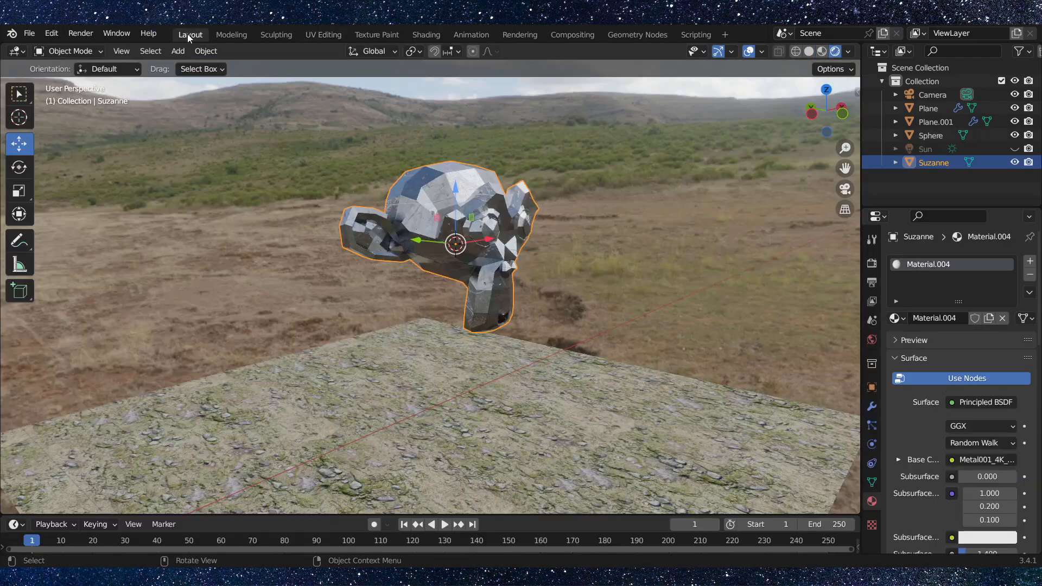
{"action": "scroll", "coordinate": [496, 218], "scroll_direction": "up", "scroll_amount": 1}
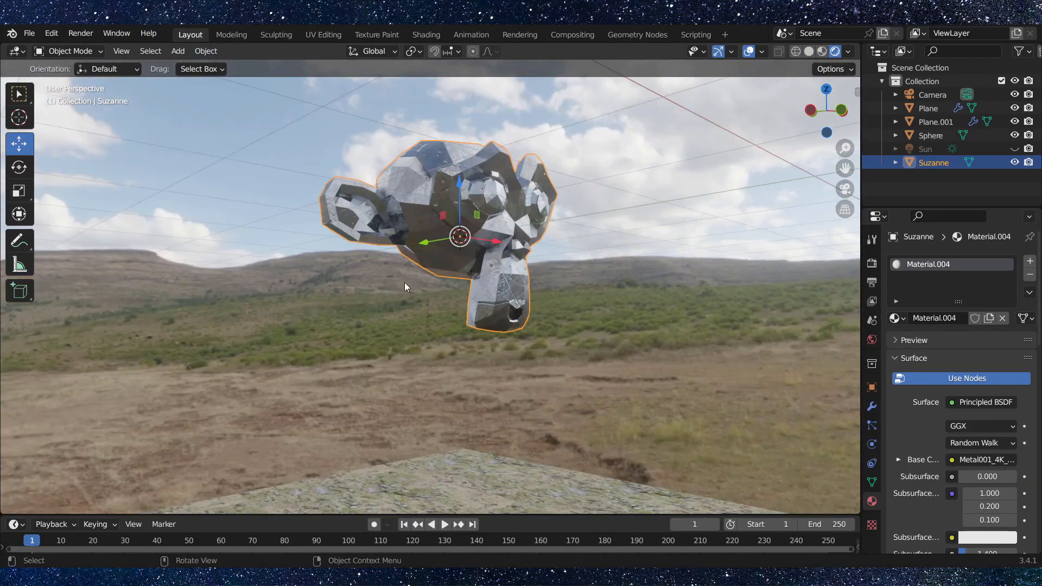
{"action": "middle_click_drag", "start_coordinate": [443, 268], "coordinate": [856, 199]}
{"action": "middle_click_drag", "start_coordinate": [612, 219], "coordinate": [647, 299]}
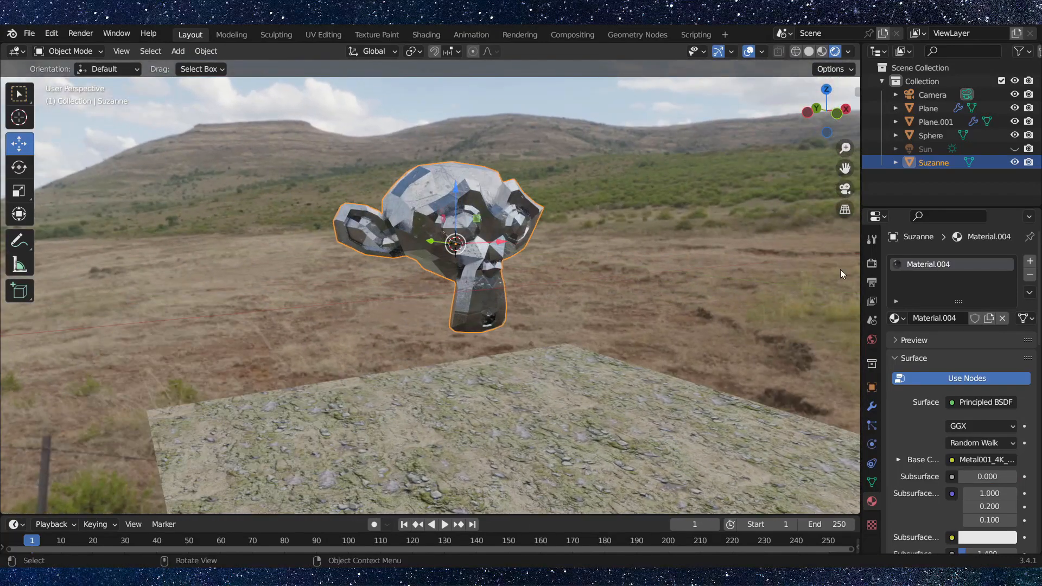
- Turn Bloom off and back on in the Eevee render settings to compare its effect on the monkey
{"action": "left_click", "coordinate": [871, 264]}
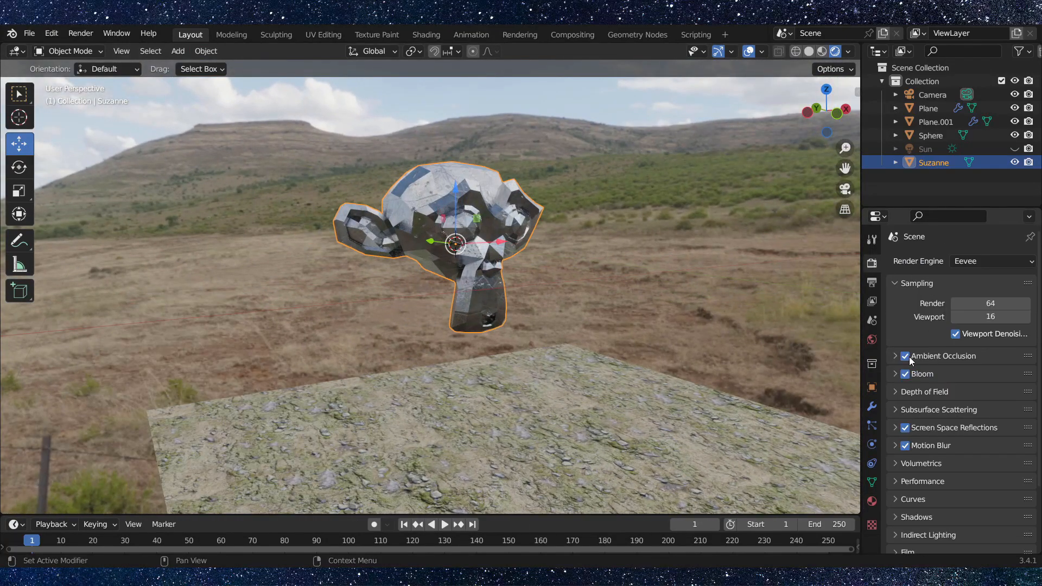
{"action": "left_click", "coordinate": [905, 374]}
{"action": "left_click", "coordinate": [907, 373]}
- Inspect the monkey up close and from a lower angle, and check its framing through the camera
{"action": "scroll", "coordinate": [428, 226], "scroll_direction": "up", "scroll_amount": 3}
{"action": "middle_click_drag", "start_coordinate": [428, 225], "coordinate": [490, 200]}
{"action": "scroll", "coordinate": [512, 247], "scroll_direction": "down", "scroll_amount": 3}
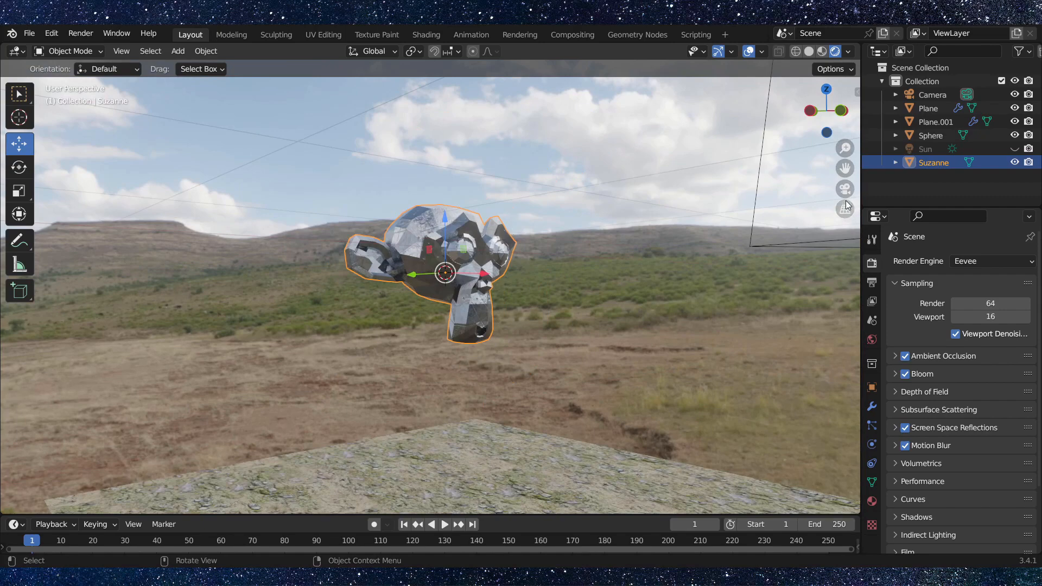
{"action": "left_click", "coordinate": [845, 191]}
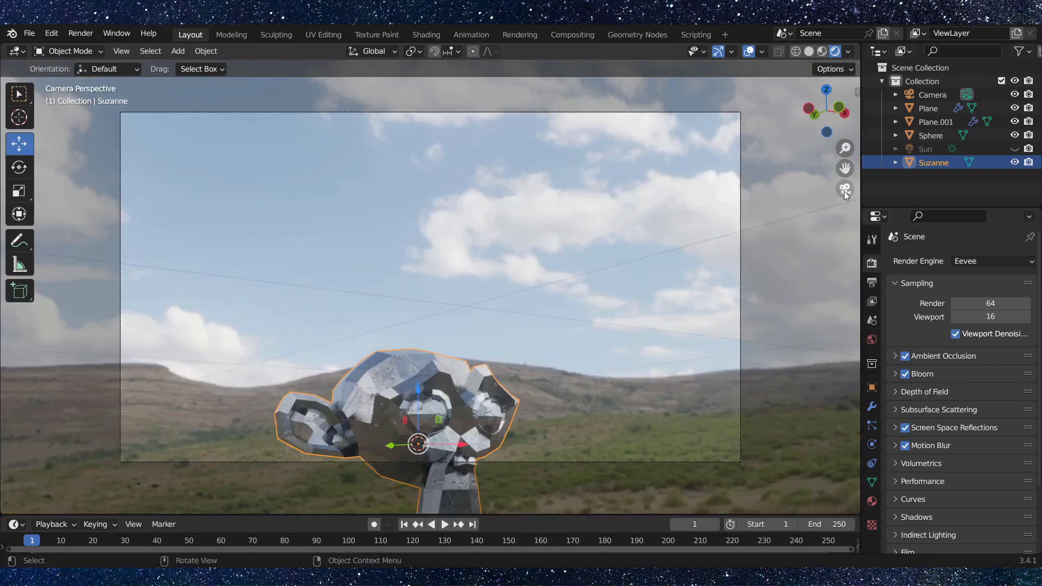
- Reaim the camera downward with walk navigation so the whole monkey sits near the centre of the frame
{"action": "key", "text": "shift+grave"}
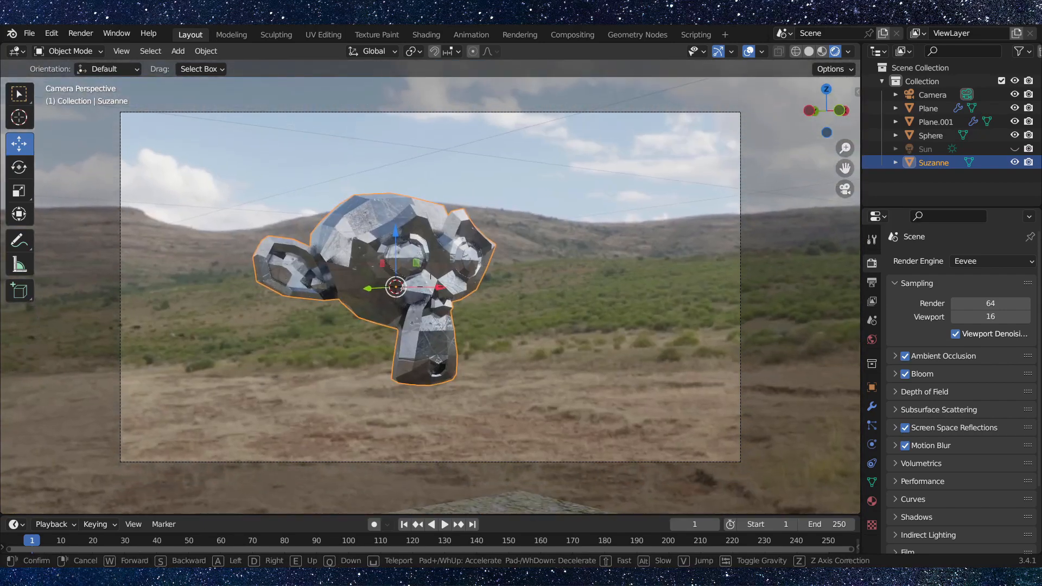
{"action": "left_click", "coordinate": [430, 287]}
- Inspect the metal monkey above the textured ground plane from high and low angles, including its scratched surface up close
{"action": "middle_click_drag", "start_coordinate": [430, 286], "coordinate": [471, 316]}
{"action": "middle_click_drag", "start_coordinate": [407, 301], "coordinate": [428, 286]}
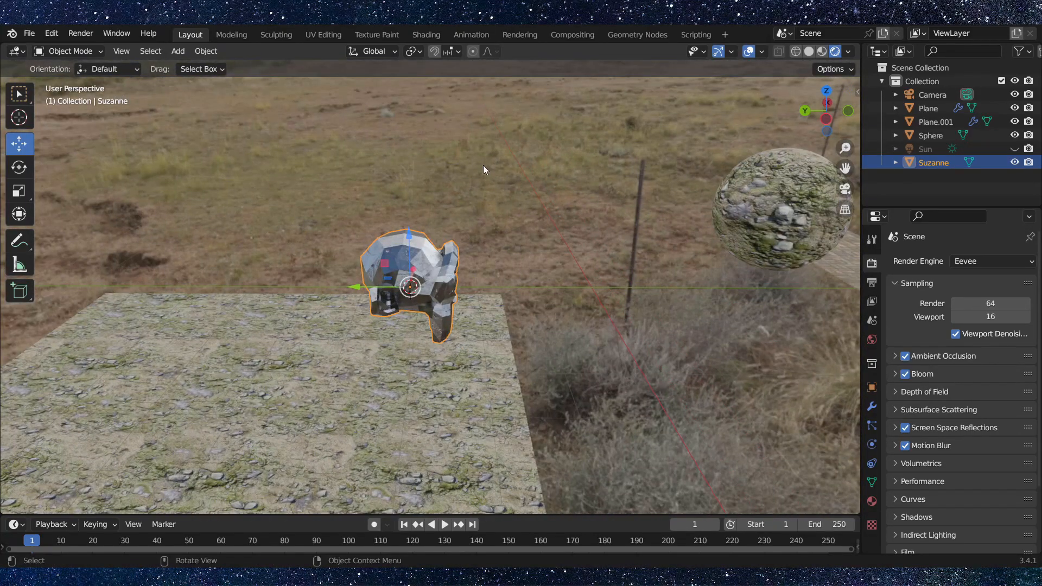
{"action": "middle_click_drag", "start_coordinate": [483, 168], "coordinate": [471, 174]}
{"action": "middle_click_drag", "start_coordinate": [604, 226], "coordinate": [408, 287]}
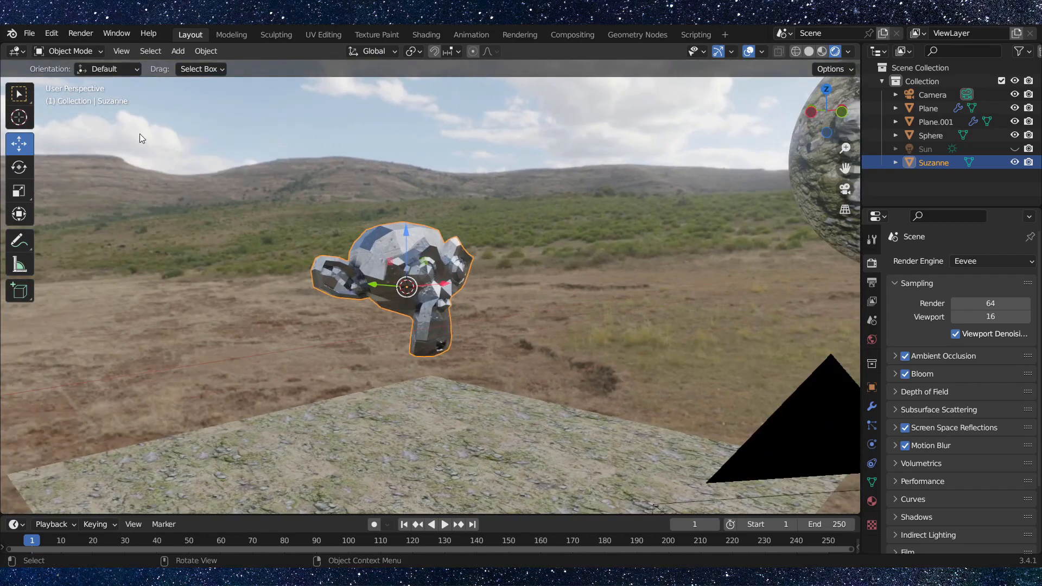
{"action": "left_click", "coordinate": [81, 33]}
{"action": "mouse_move", "coordinate": [527, 294]}
{"action": "middle_mouse_down"}
{"action": "mouse_move", "coordinate": [506, 273]}
{"action": "mouse_move", "coordinate": [561, 314]}
{"action": "mouse_move", "coordinate": [530, 309]}
{"action": "middle_mouse_up"}
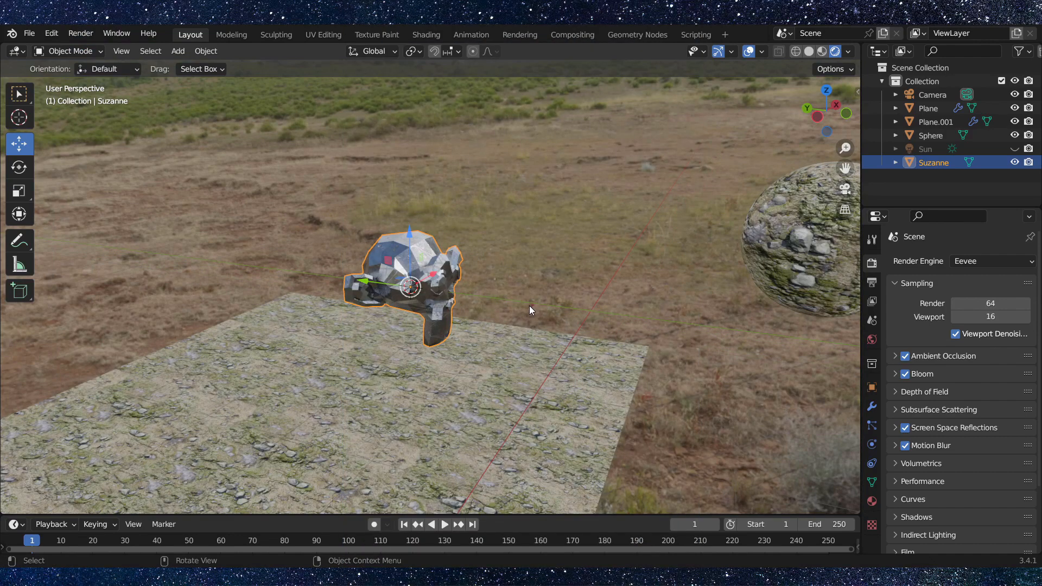
{"action": "middle_click_drag", "start_coordinate": [529, 305], "coordinate": [441, 262]}
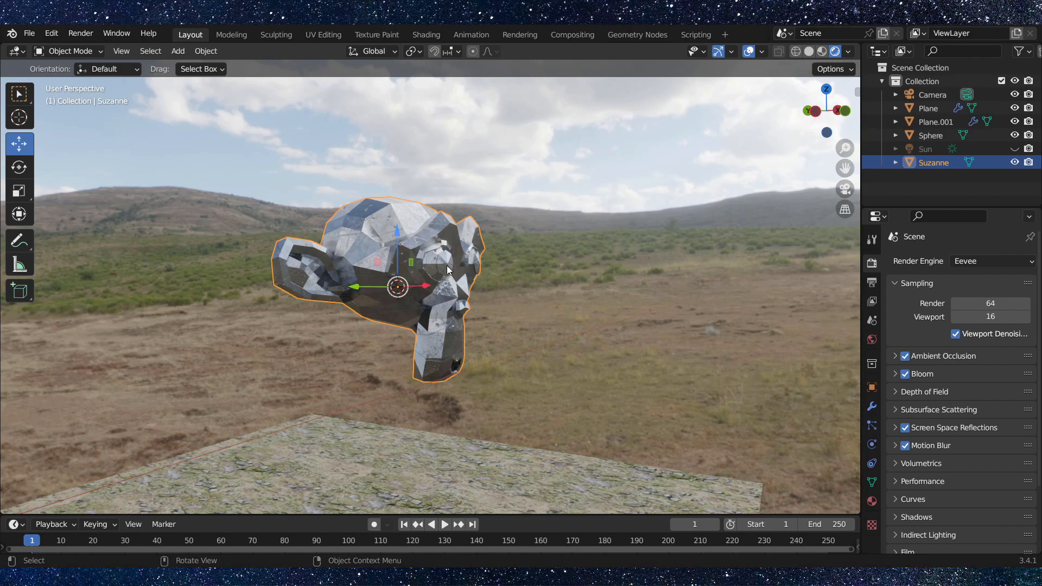
{"action": "scroll", "coordinate": [441, 262], "scroll_direction": "down", "scroll_amount": 2}
{"action": "middle_click_drag", "start_coordinate": [440, 262], "coordinate": [422, 317]}
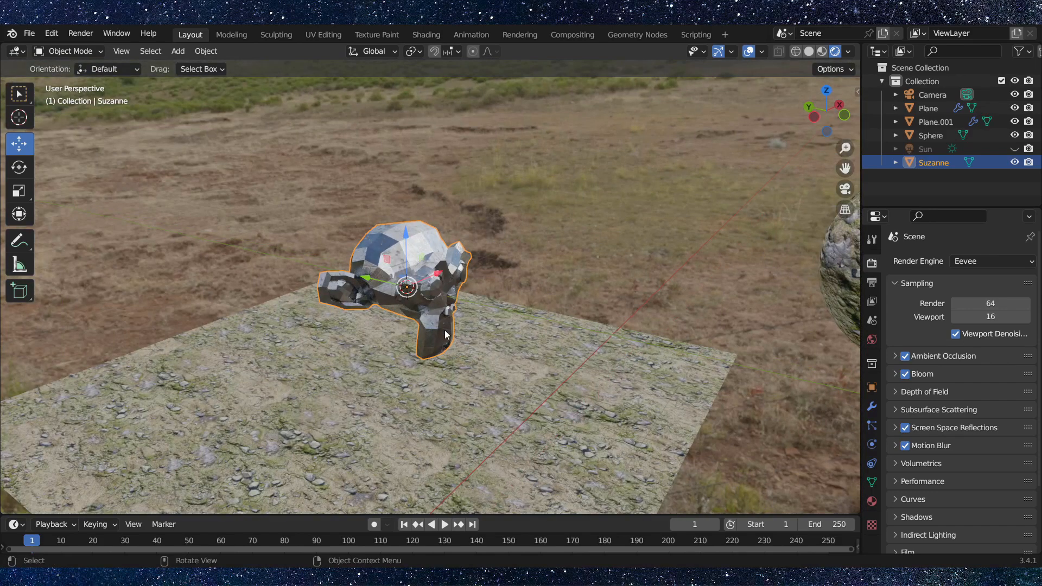
{"action": "middle_click_drag", "start_coordinate": [423, 320], "coordinate": [416, 312], "text": "shift"}
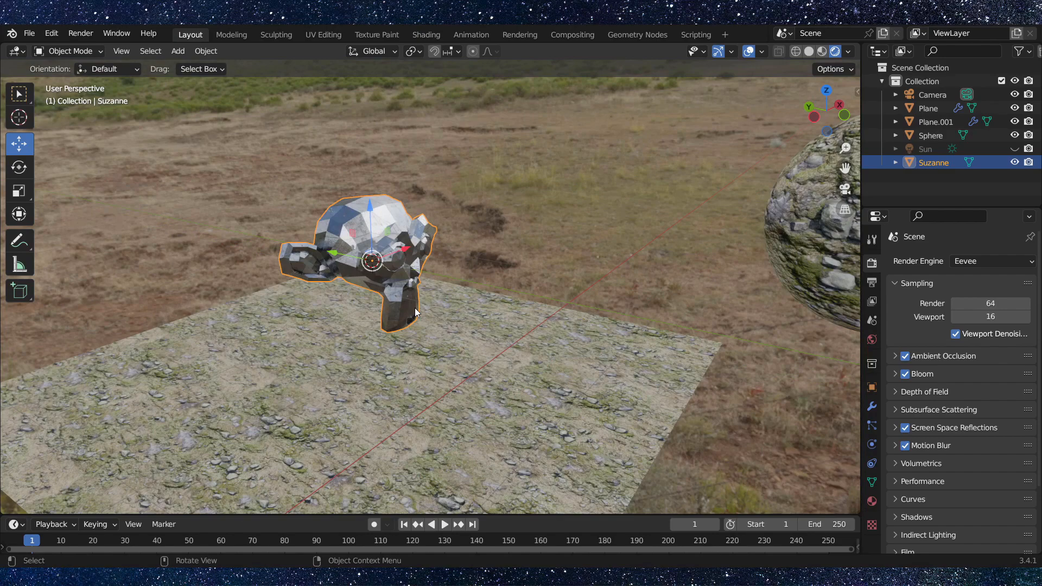
{"action": "scroll", "coordinate": [419, 305], "scroll_direction": "up", "scroll_amount": 7}
{"action": "scroll", "coordinate": [384, 291], "scroll_direction": "down", "scroll_amount": 5}
{"action": "middle_click_drag", "start_coordinate": [385, 291], "coordinate": [410, 262], "text": "shift"}
{"action": "scroll", "coordinate": [410, 261], "scroll_direction": "up", "scroll_amount": 6}
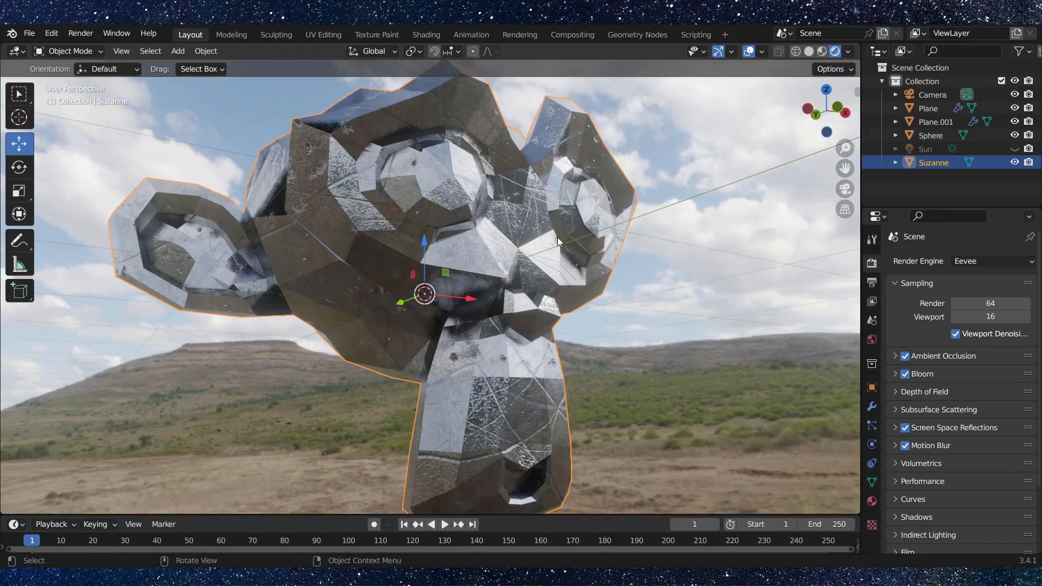